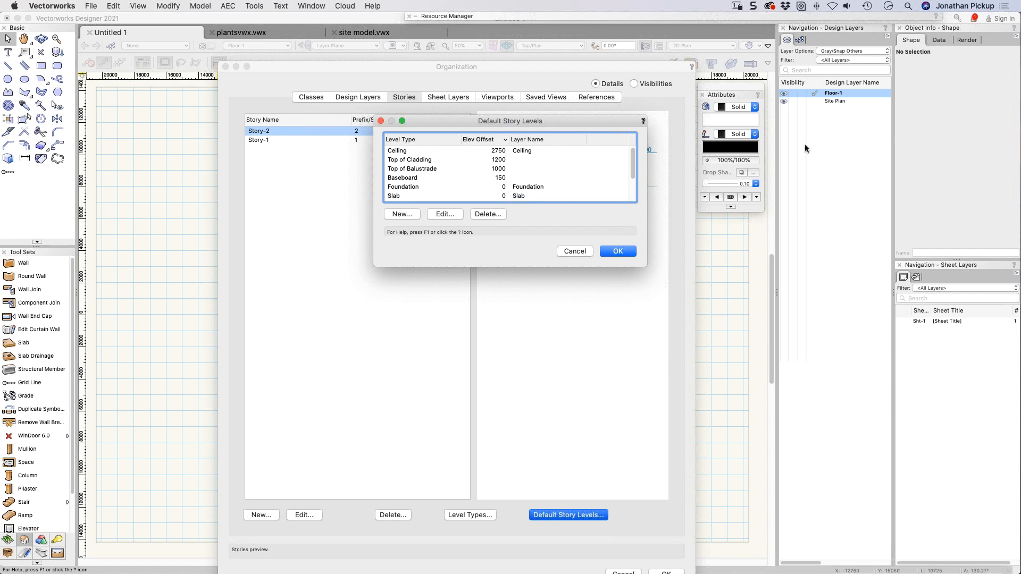
# Step: Review the complete list of default story levels in the Untitled 1 document and leave the organization settings without changes
pyautogui.moveTo(634, 153); pyautogui.dragTo(631, 195)
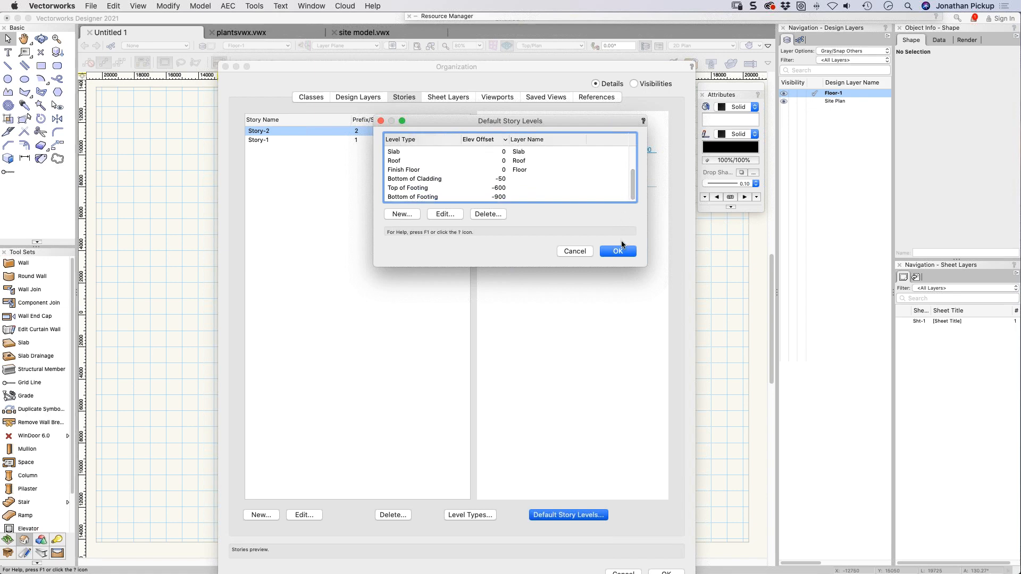
pyautogui.moveTo(635, 268); pyautogui.dragTo(628, 349)
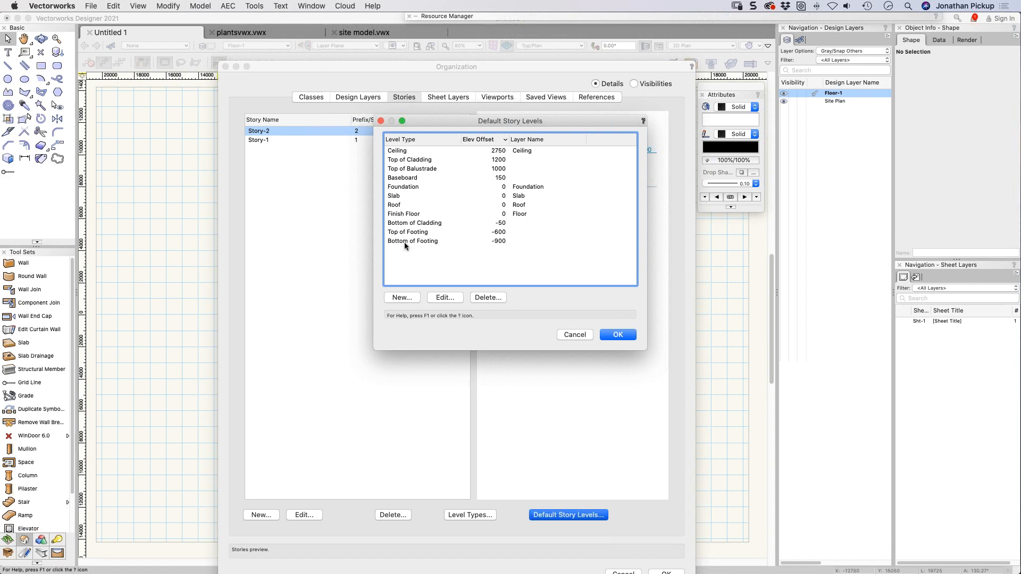
pyautogui.press('Escape')
pyautogui.press('Escape')
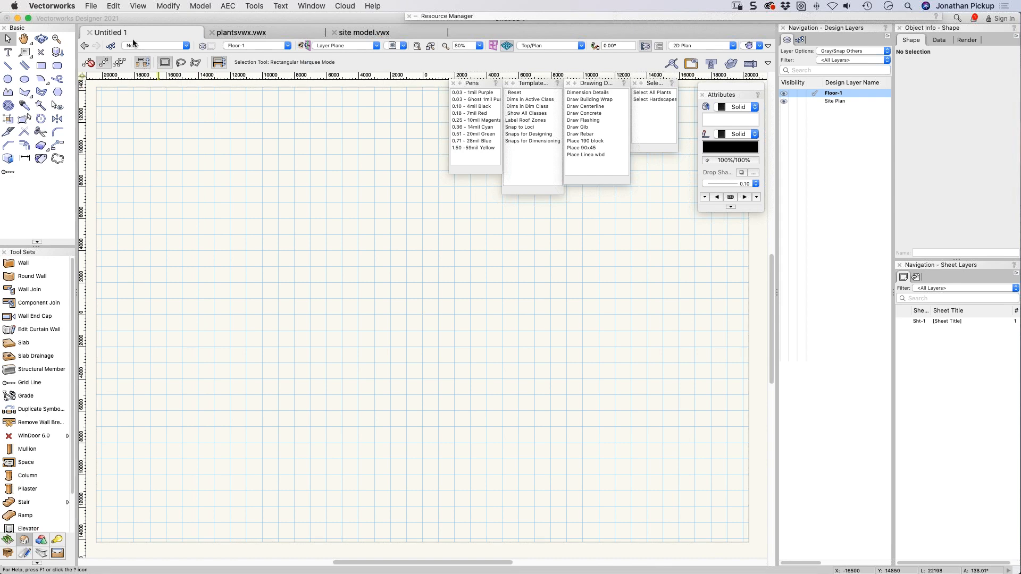
# Step: Create a new blank document without using a template
pyautogui.click(90, 7)
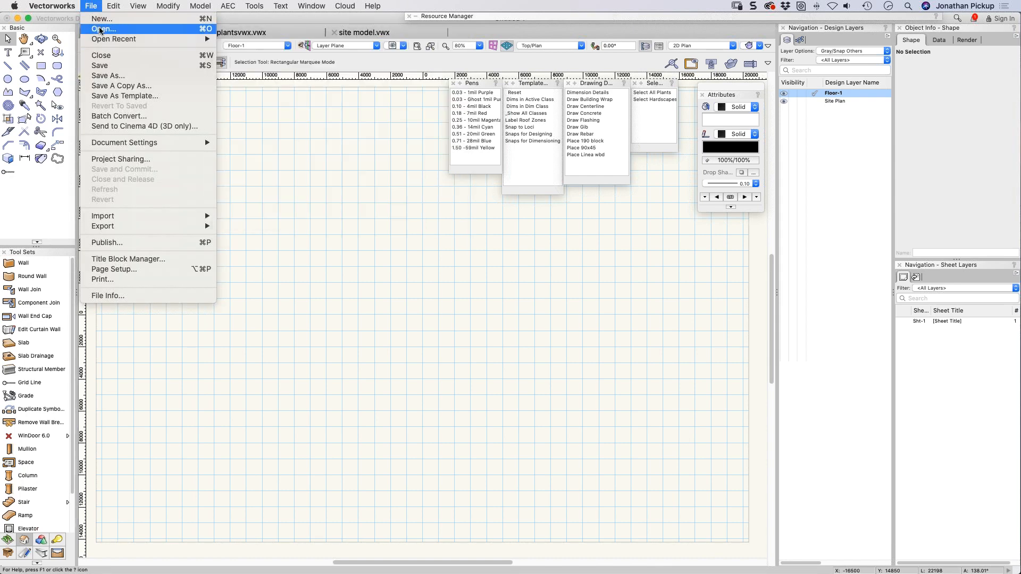
pyautogui.click(100, 25)
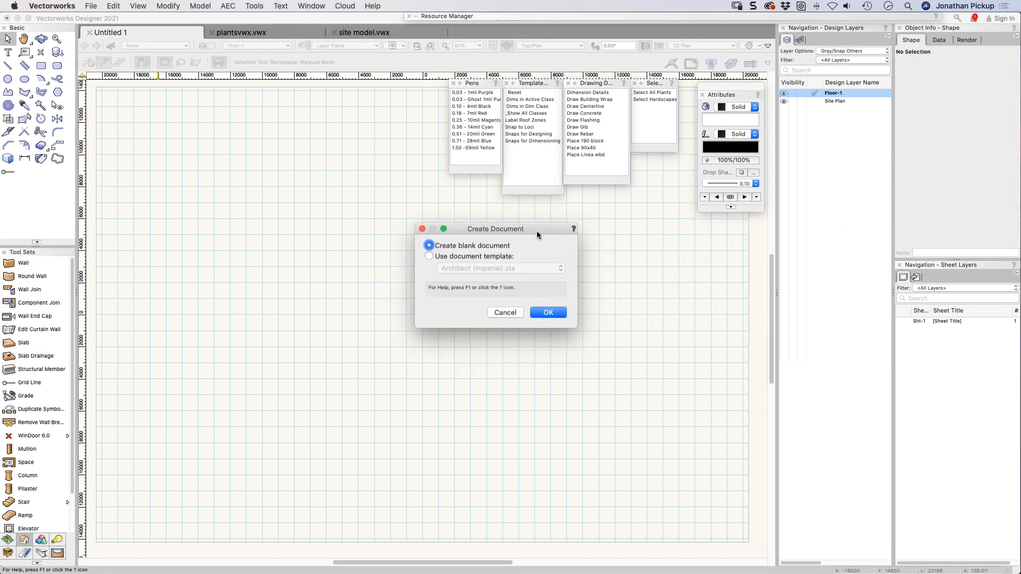
pyautogui.click(549, 313)
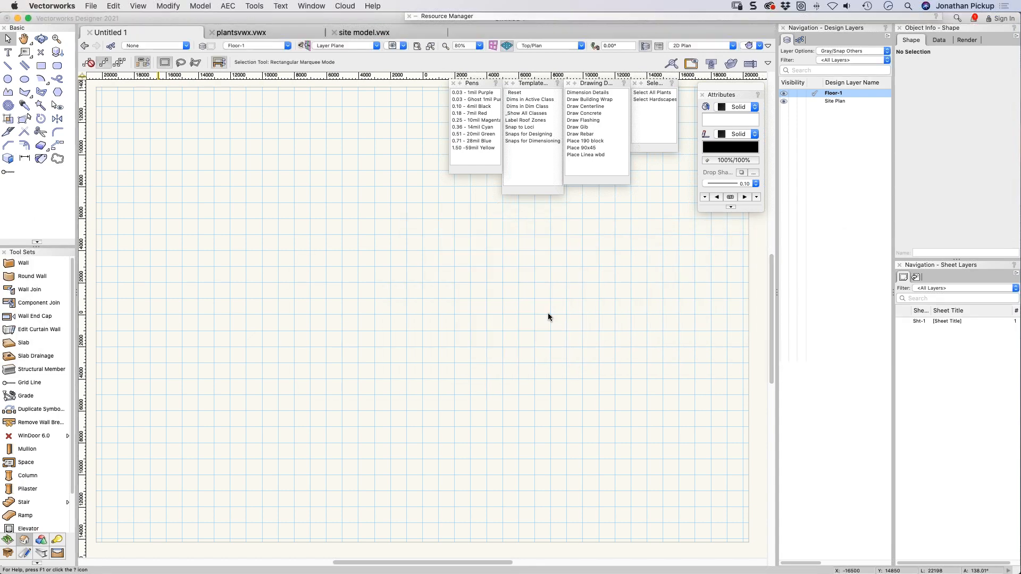
# Step: Examine the default story levels of the new blank document, including Top of Slab, and close the settings without changes
pyautogui.click(207, 47)
pyautogui.click(404, 82)
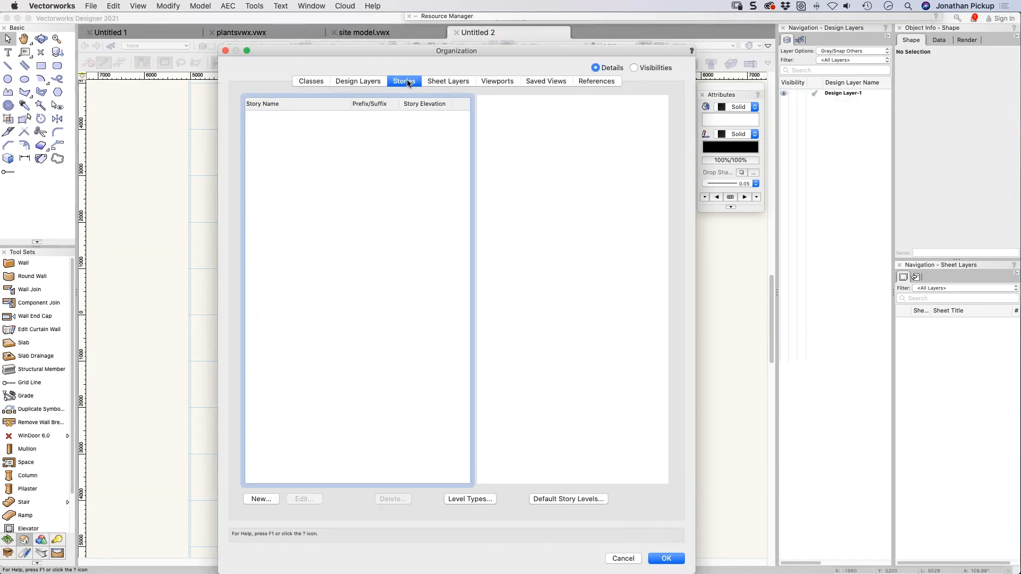
pyautogui.click(538, 499)
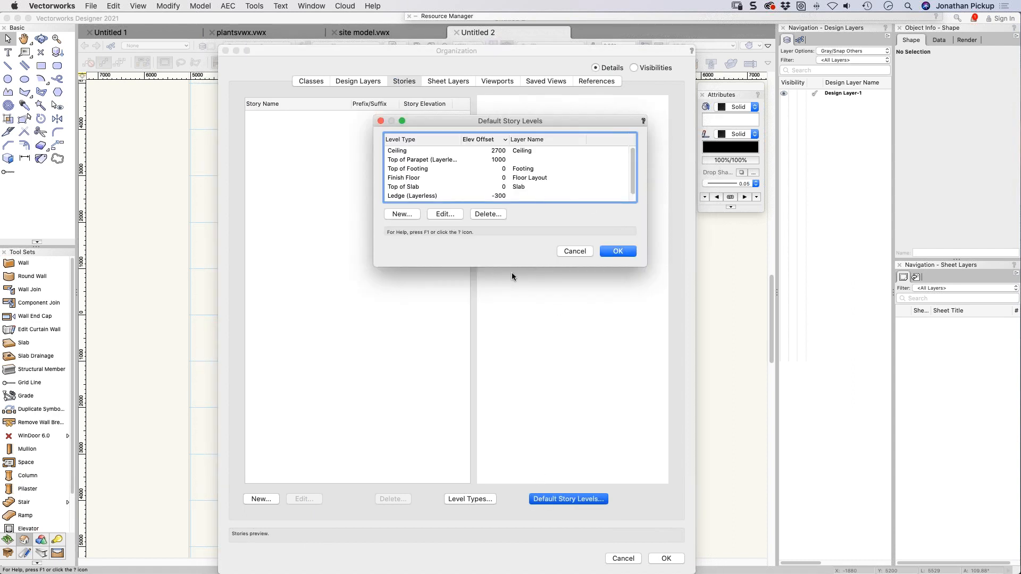
pyautogui.moveTo(505, 269); pyautogui.dragTo(510, 303)
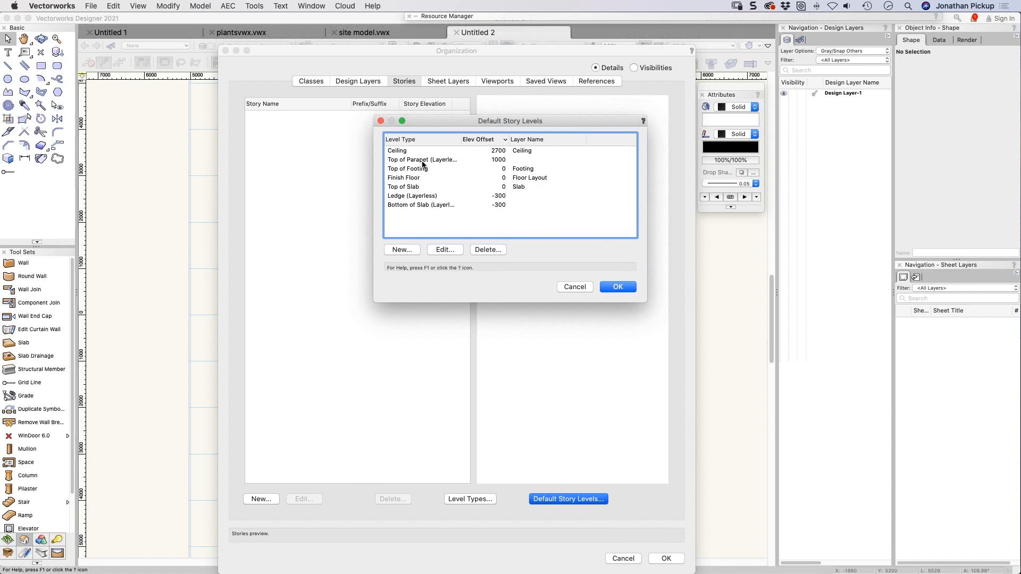
pyautogui.click(410, 188)
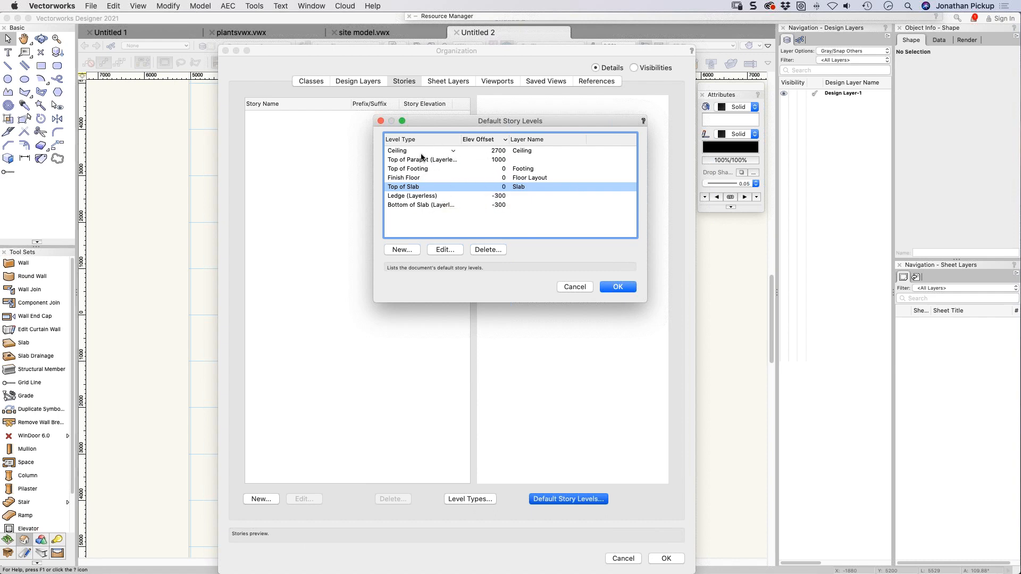
pyautogui.press('Escape')
pyautogui.press('Escape')
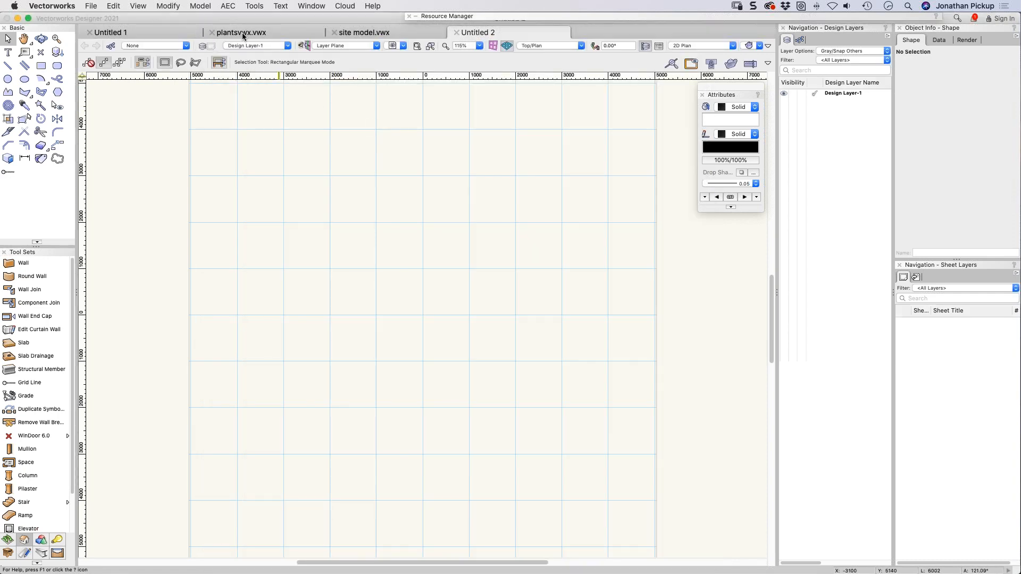
# Step: Return to the Untitled 1 document and display its complete list of default story levels
pyautogui.click(149, 33)
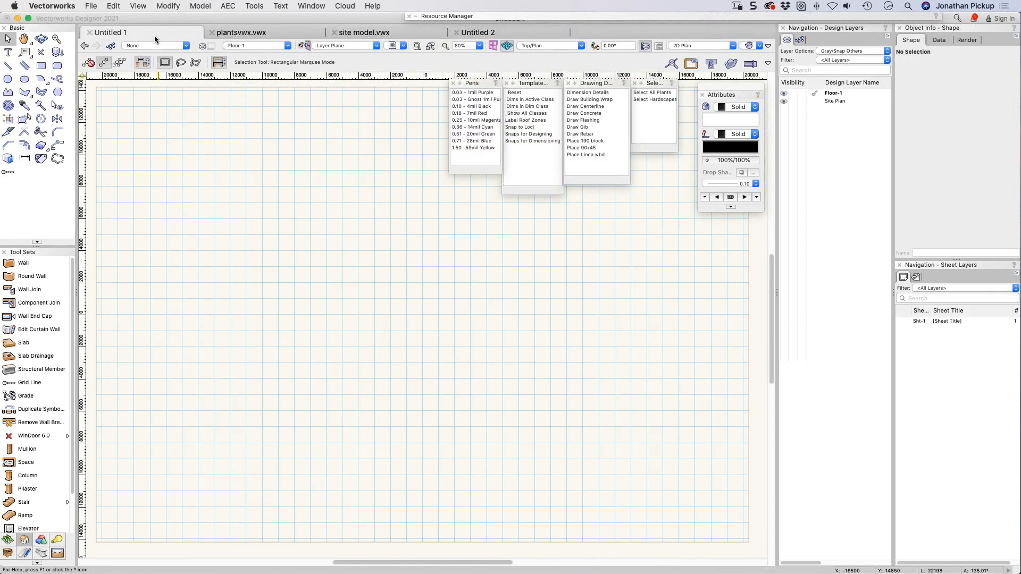
pyautogui.click(200, 48)
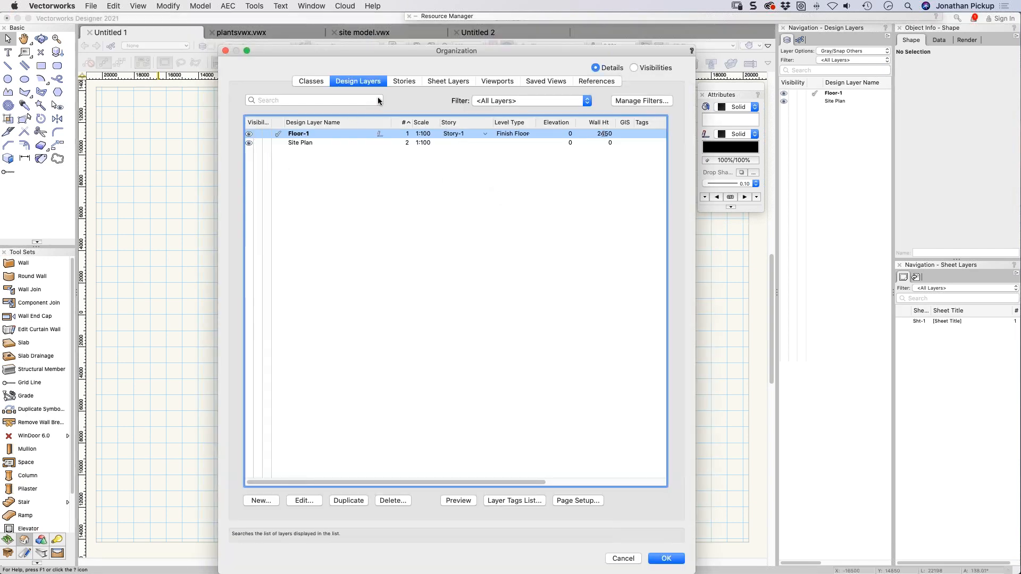
pyautogui.click(403, 81)
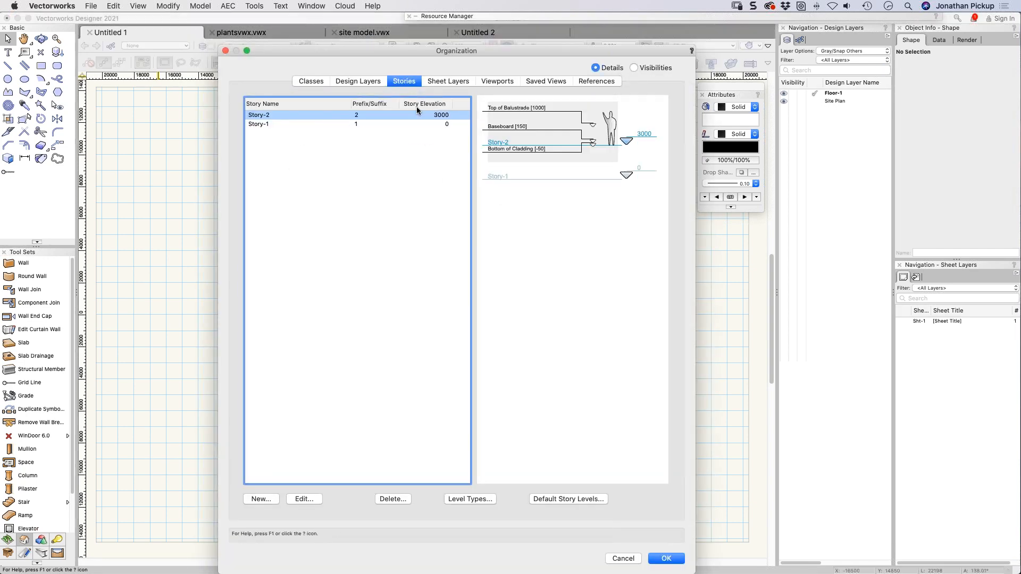
pyautogui.click(557, 498)
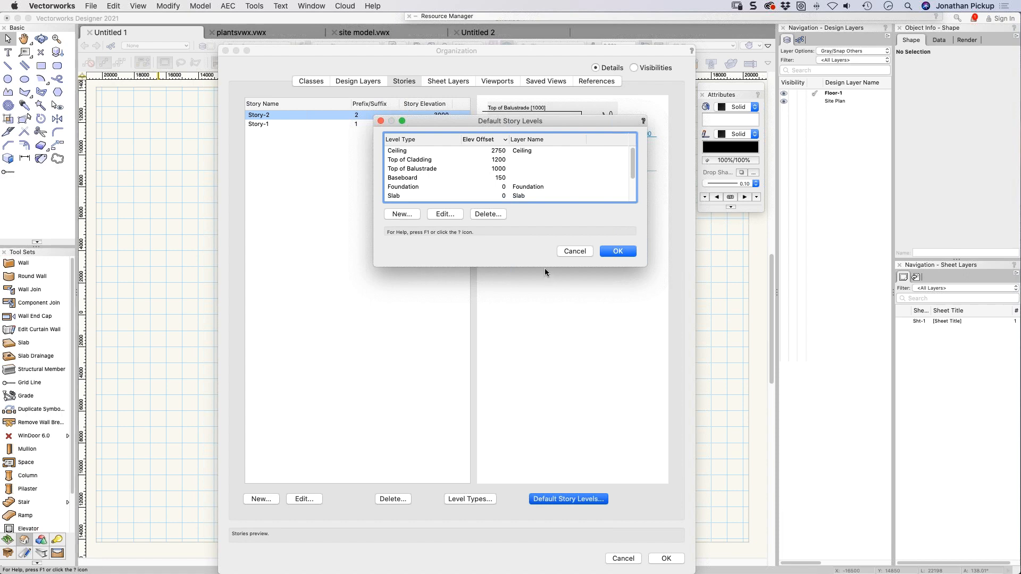
pyautogui.moveTo(544, 267); pyautogui.dragTo(544, 405)
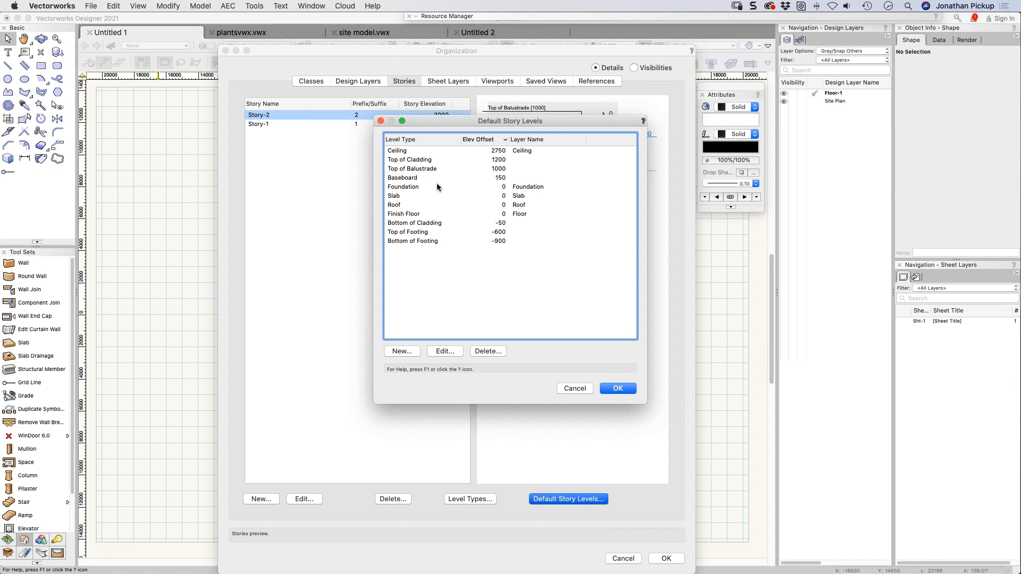
# Step: Examine the default story levels from Foundation down to Bottom of Footing, checking their elevation offsets and layer names
pyautogui.click(404, 187)
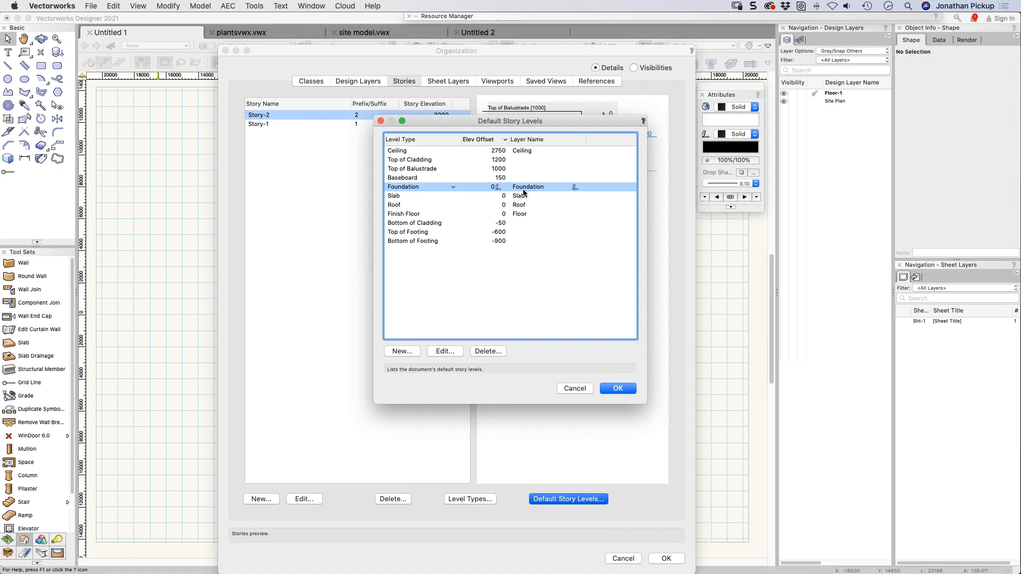
pyautogui.click(408, 196)
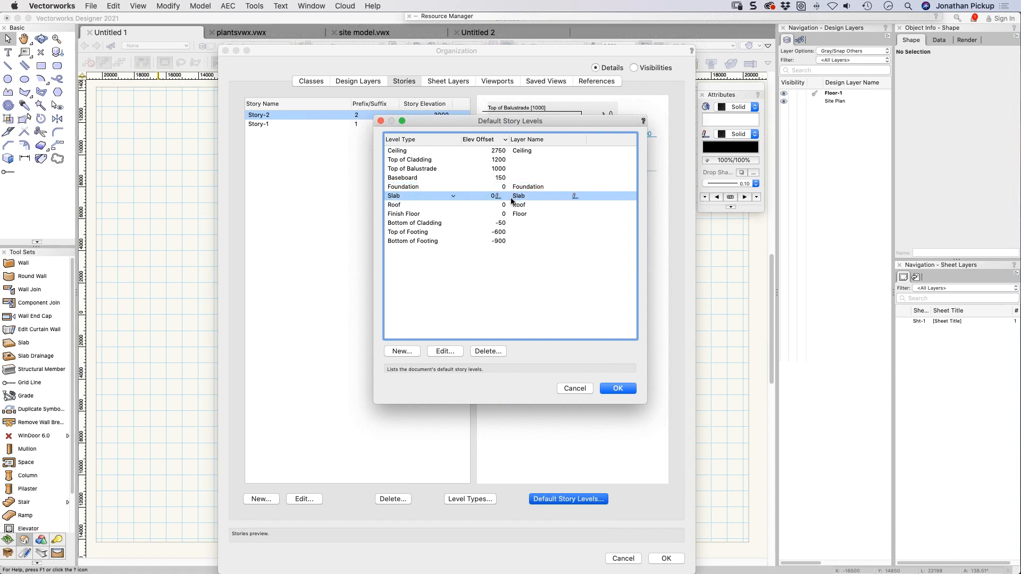
pyautogui.click(395, 207)
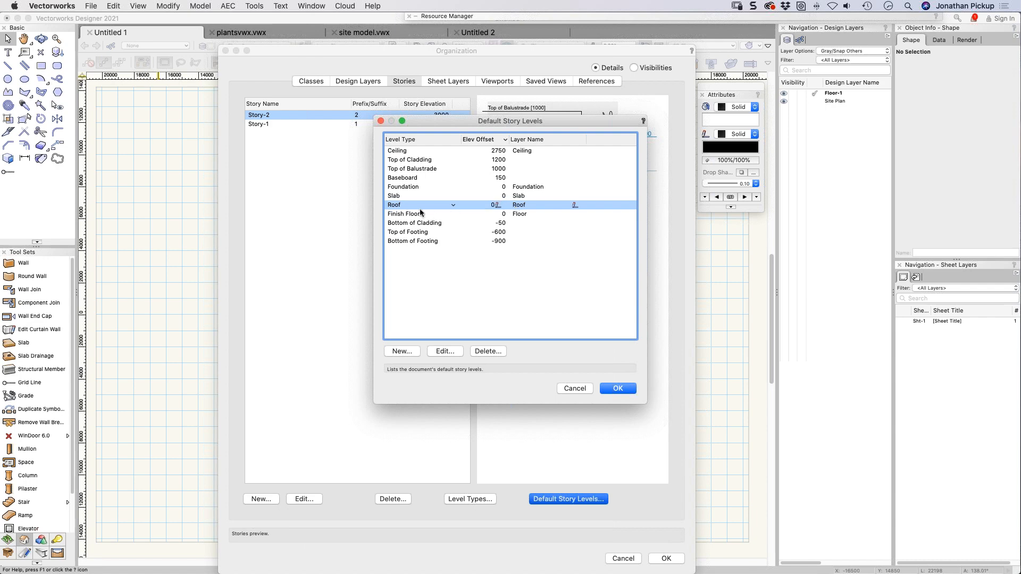
pyautogui.click(396, 216)
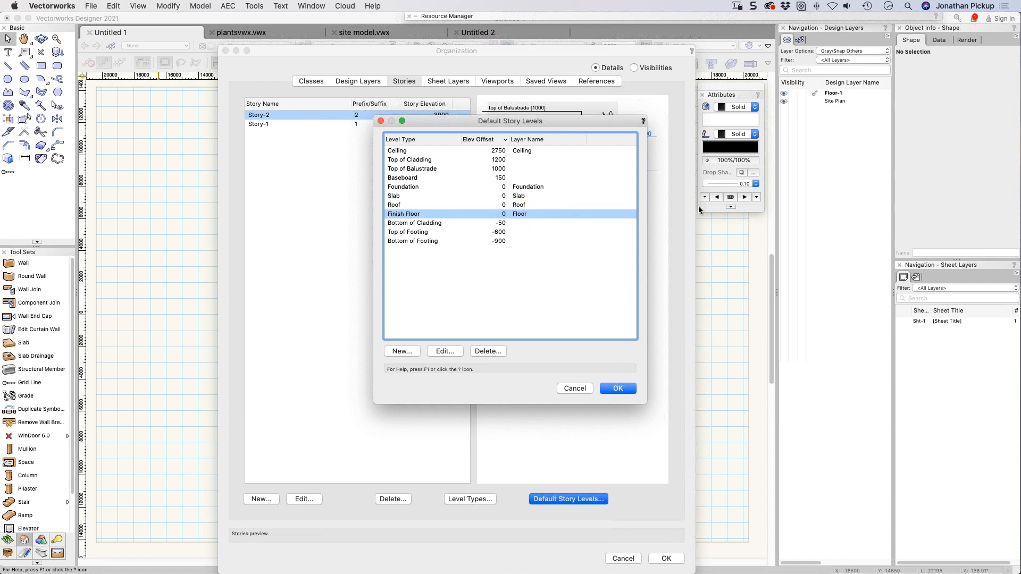
pyautogui.click(415, 224)
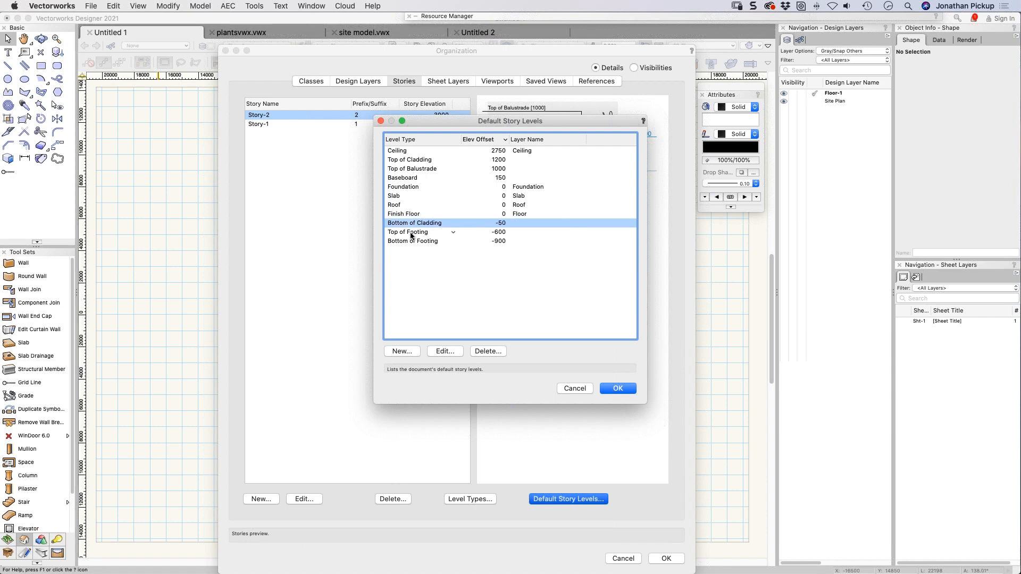
pyautogui.click(411, 234)
pyautogui.click(406, 241)
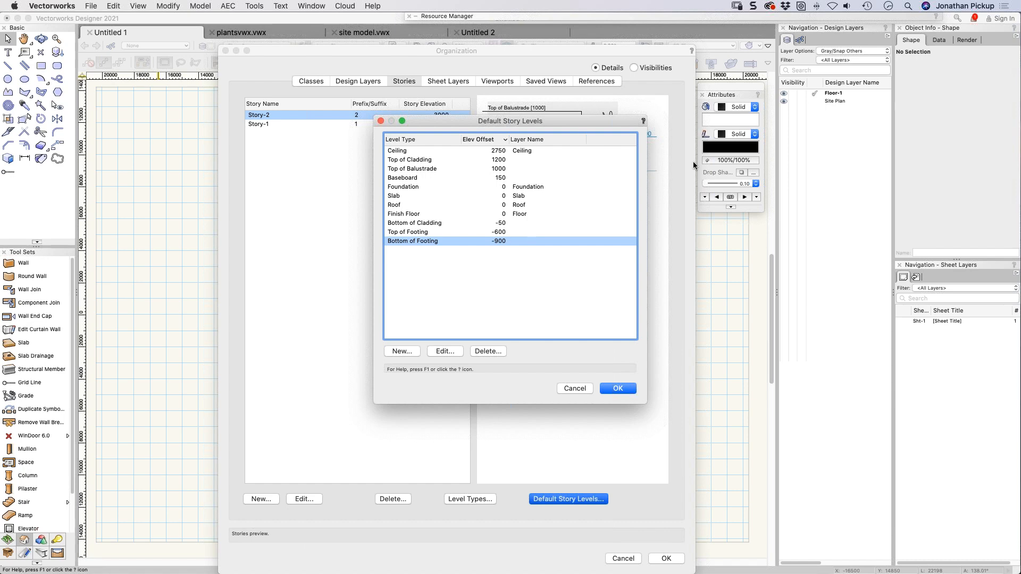
pyautogui.click(576, 389)
pyautogui.press('Return')
# Step: Switch to Safari and examine the training manual's story sketch, design layer descriptions and foundation level detail
pyautogui.press('super+Tab')
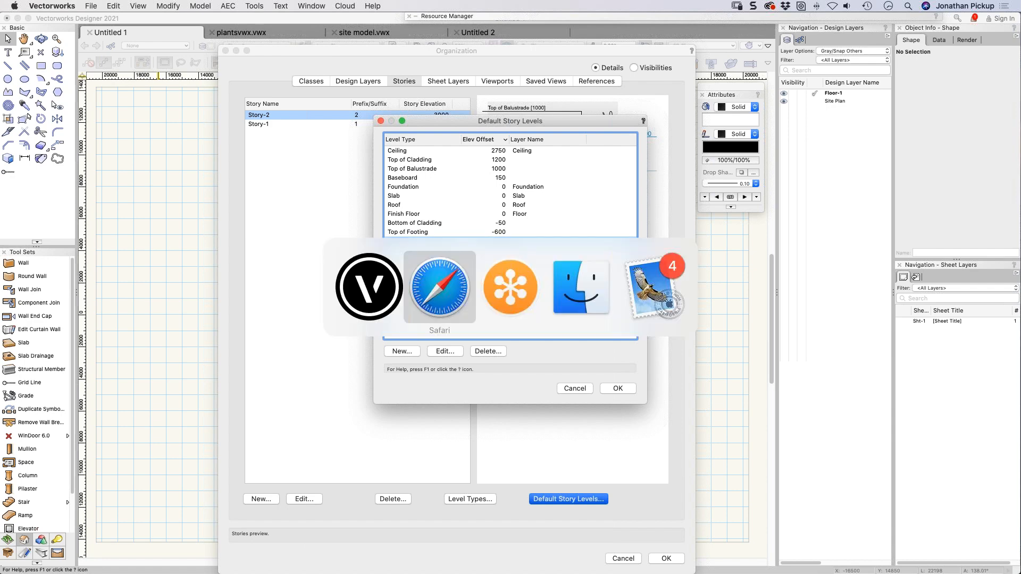
pyautogui.press('super+Tab')
pyautogui.press('super+shift+Tab')
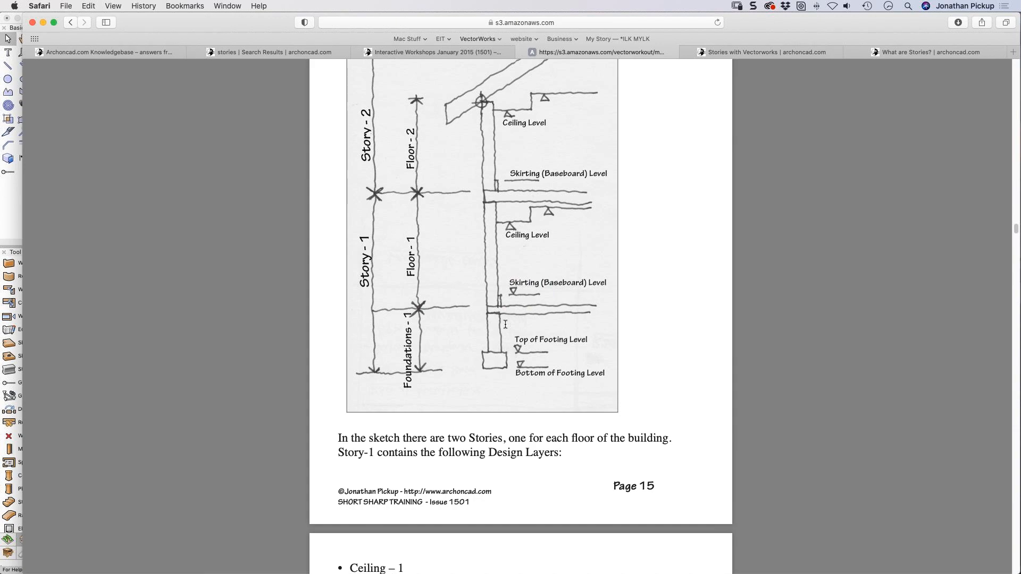
pyautogui.scroll(-2, 488, 340)
pyautogui.scroll(-8, 486, 359)
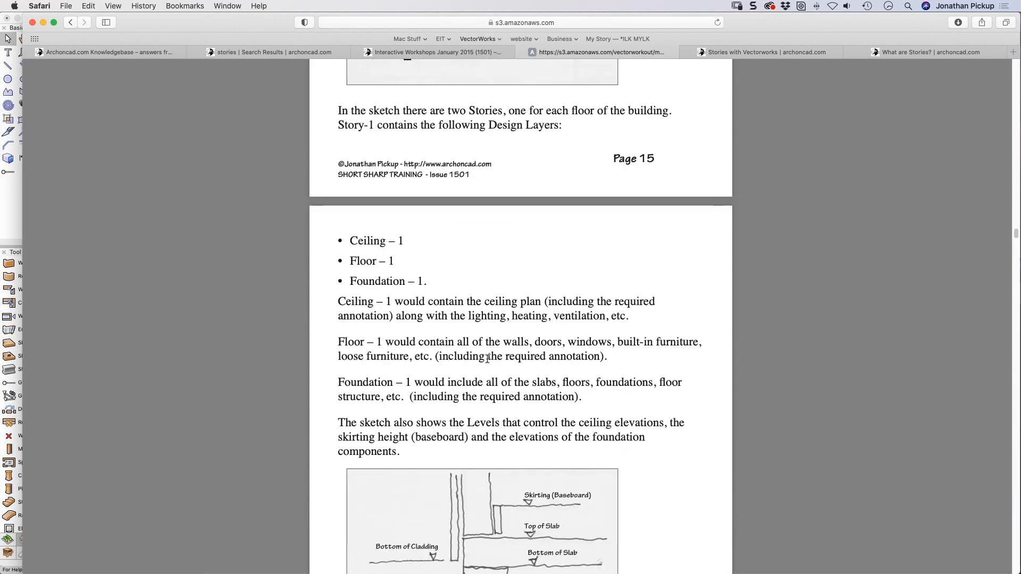
pyautogui.scroll(1, 524, 239)
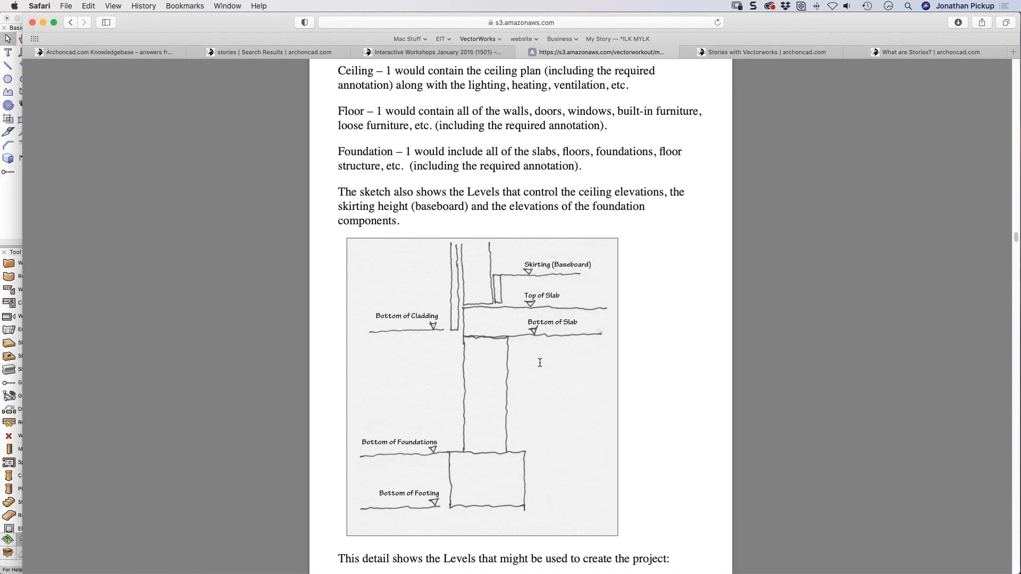
pyautogui.scroll(-1, 540, 363)
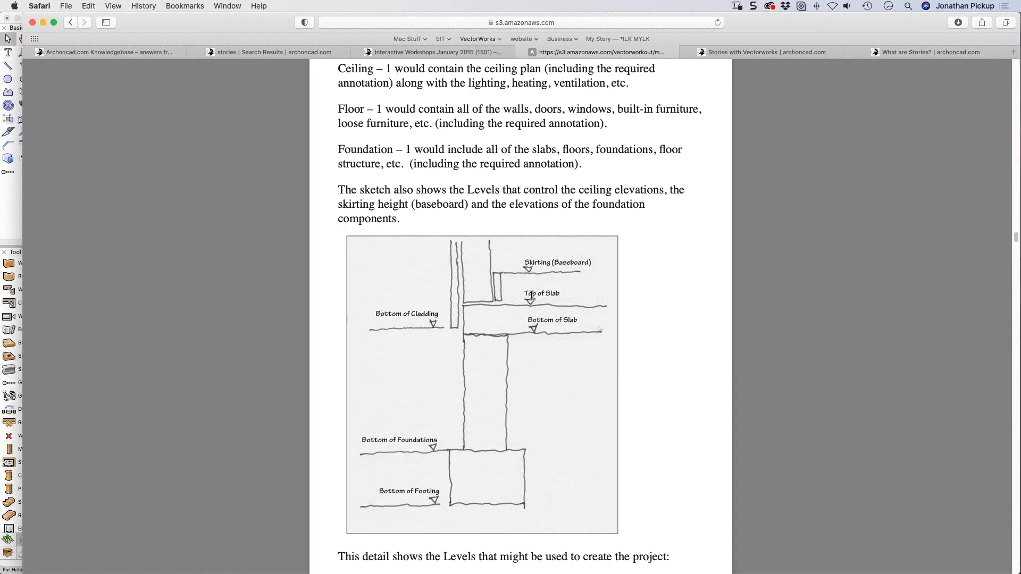
pyautogui.scroll(-5, 531, 296)
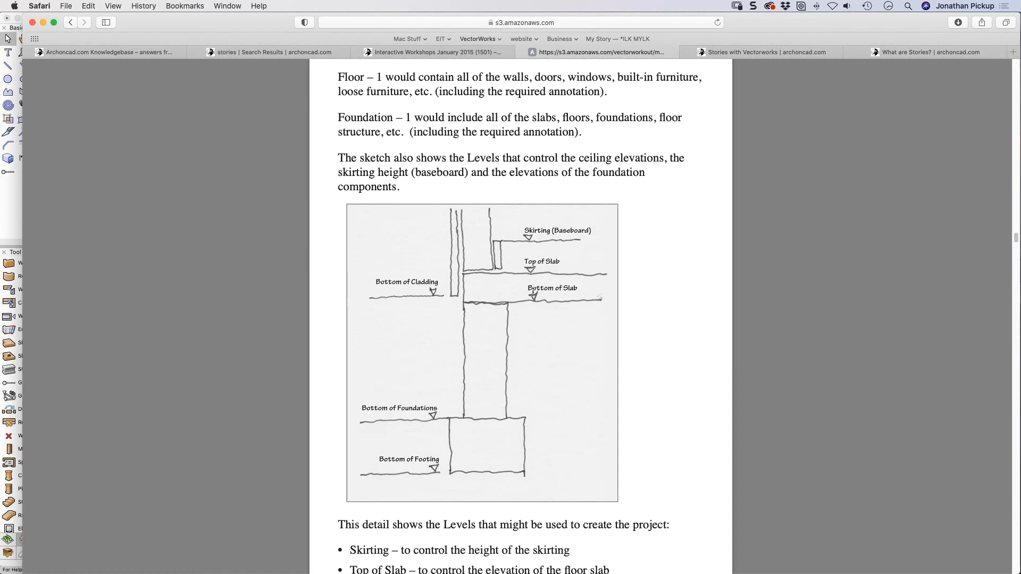
# Step: Read the manual's "Setting up Your System" section and examine its sketch of wall cladding, ceiling and skirting levels
pyautogui.scroll(-20, 532, 292)
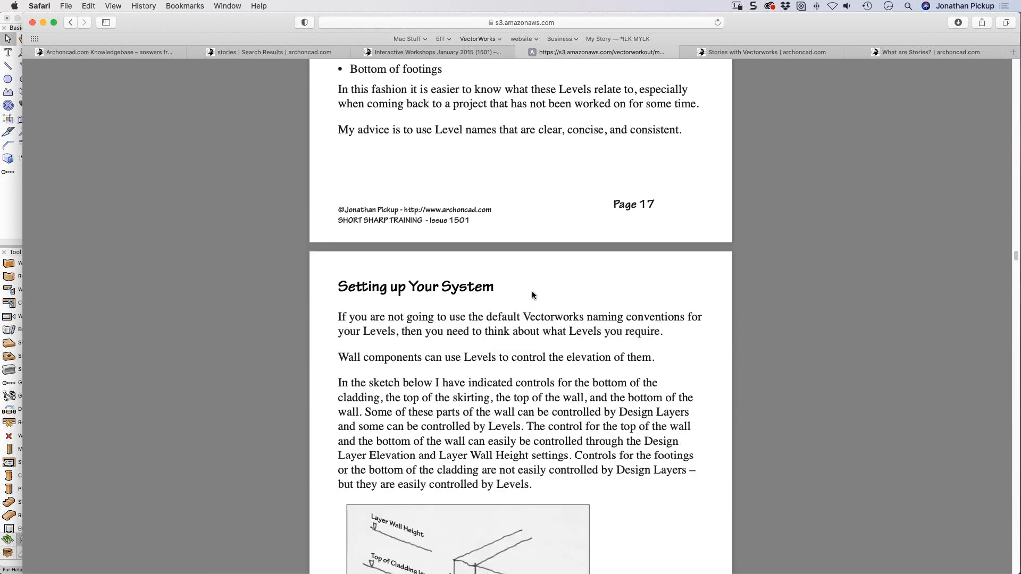
pyautogui.scroll(-1, 531, 291)
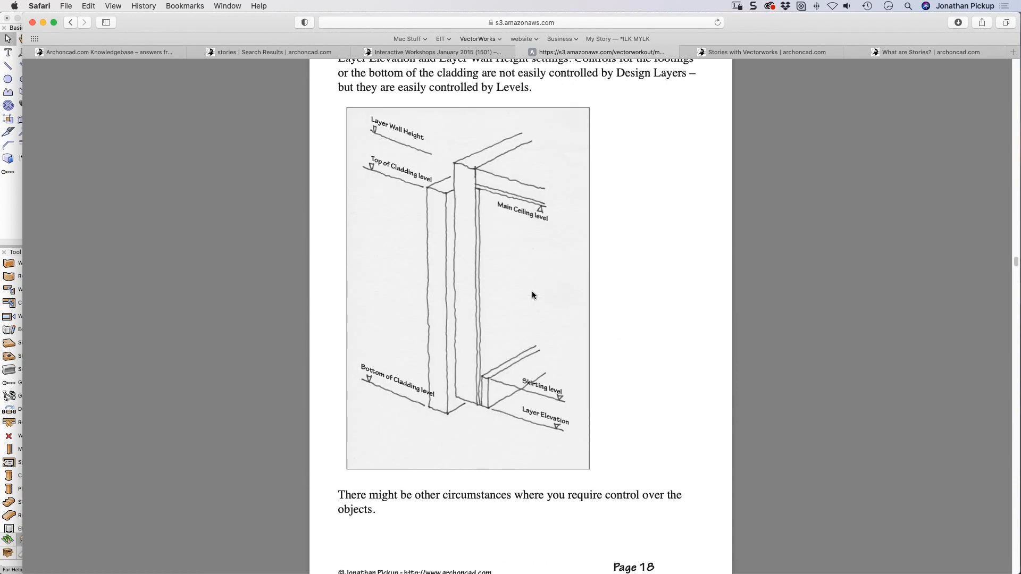
pyautogui.scroll(10, 531, 291)
pyautogui.scroll(-5, 531, 291)
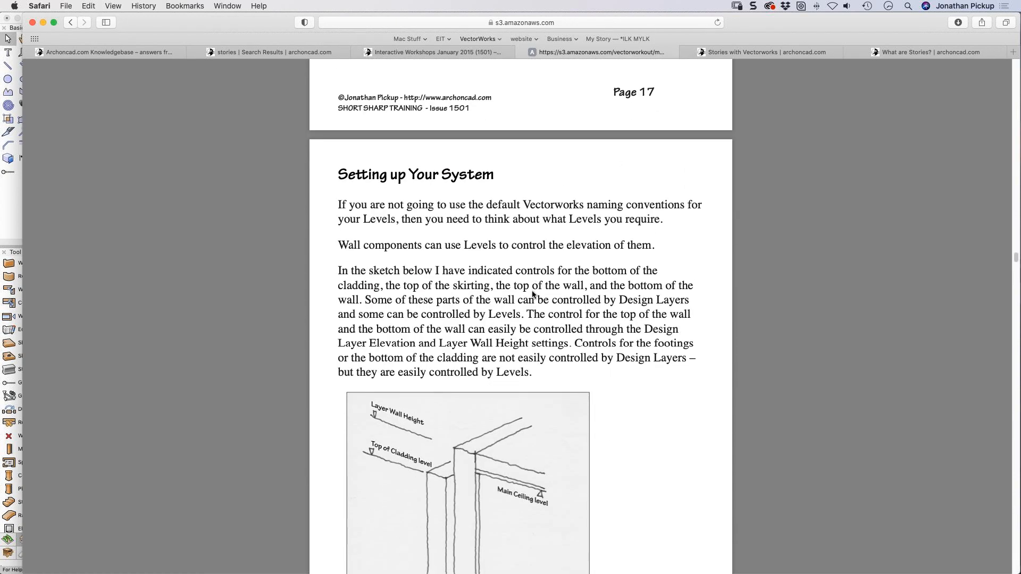
pyautogui.scroll(-1, 532, 294)
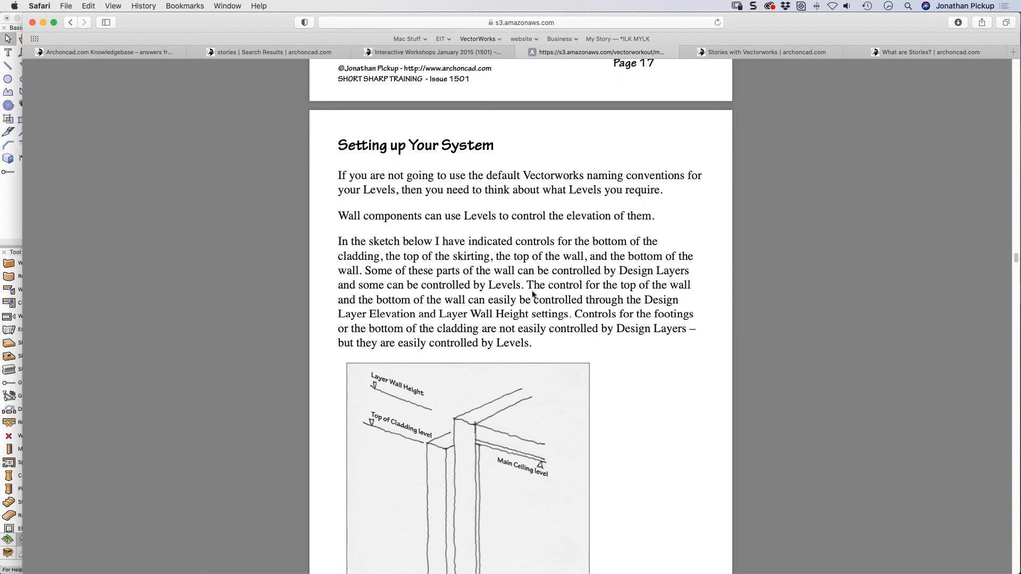
pyautogui.scroll(-1, 533, 294)
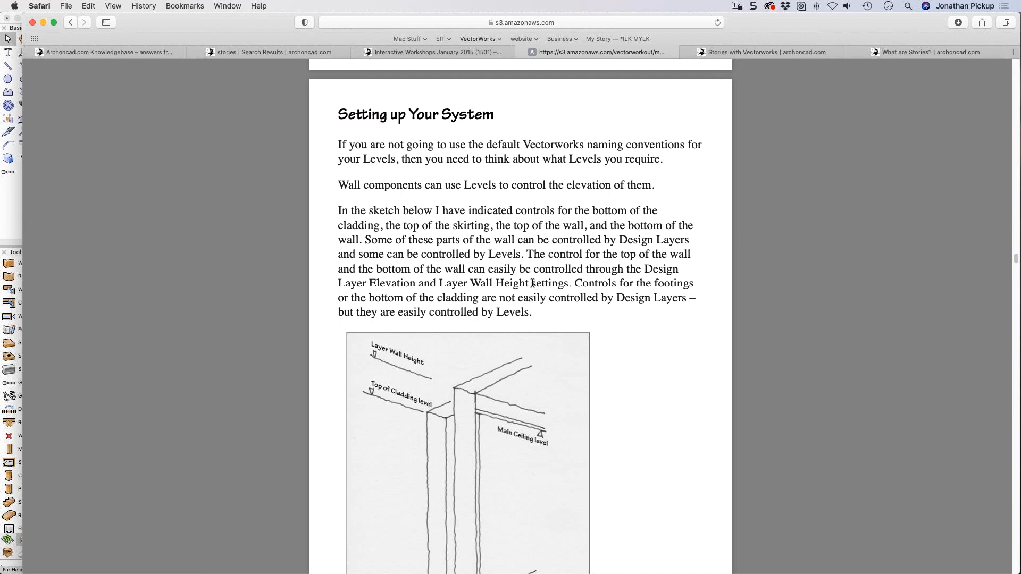
pyautogui.scroll(-2, 533, 281)
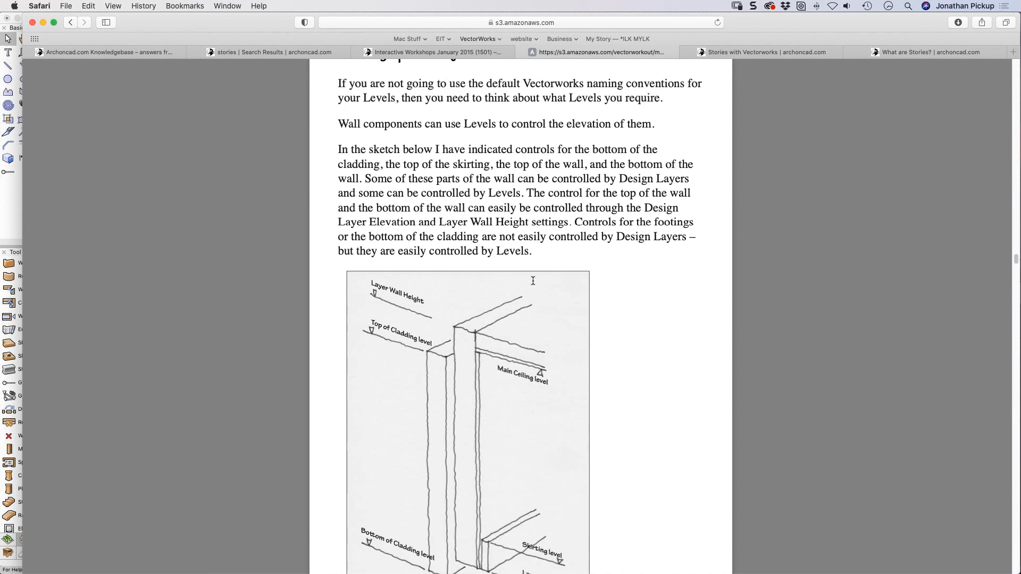
pyautogui.scroll(-1, 533, 280)
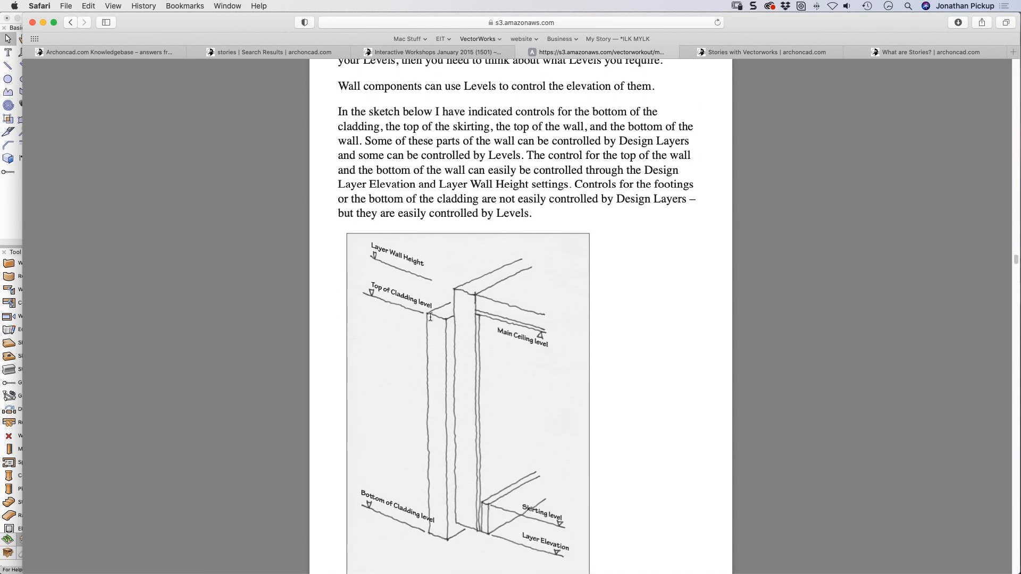
# Step: Review the manual's wall cladding sketch, then read how levels control the underside of main and secondary beams in commercial work
pyautogui.scroll(-1, 439, 318)
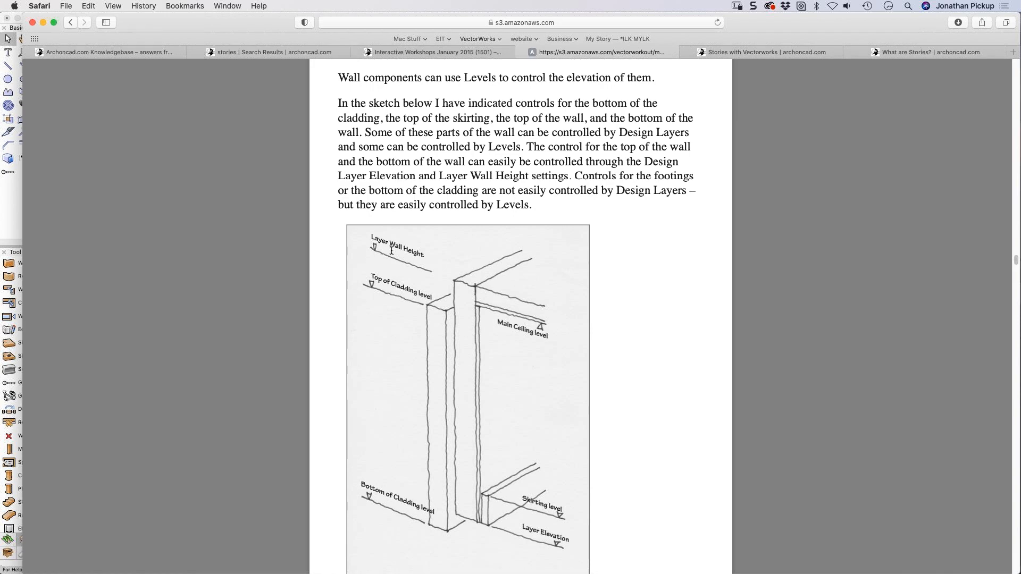
pyautogui.scroll(-2, 420, 255)
pyautogui.scroll(-15, 524, 314)
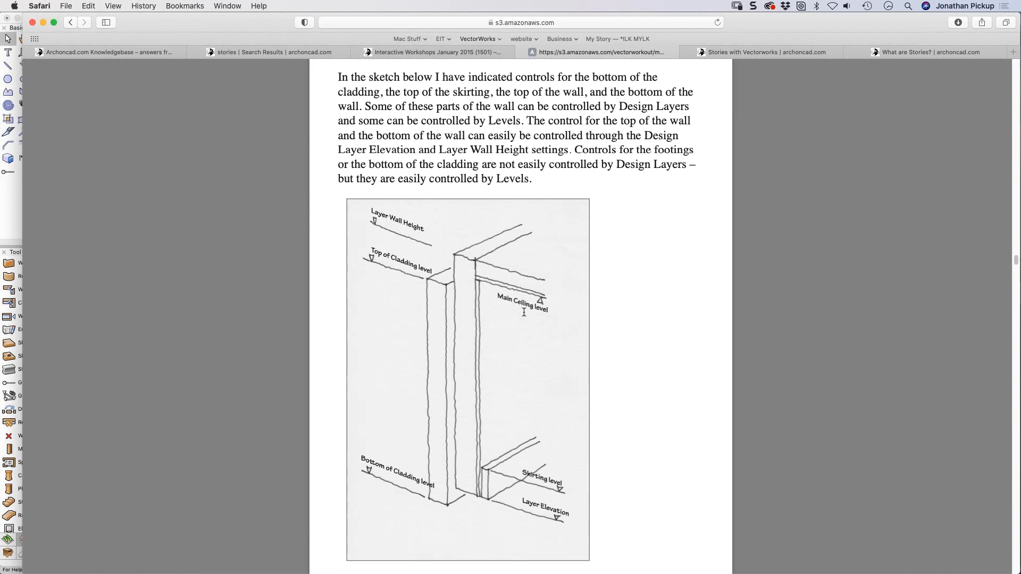
pyautogui.scroll(-14, 524, 312)
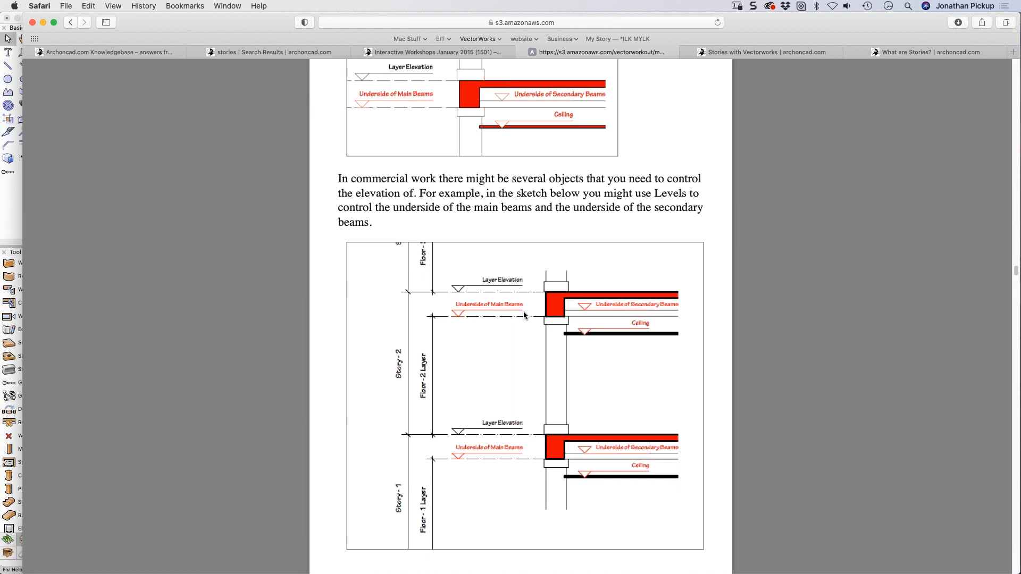
pyautogui.scroll(-3, 507, 313)
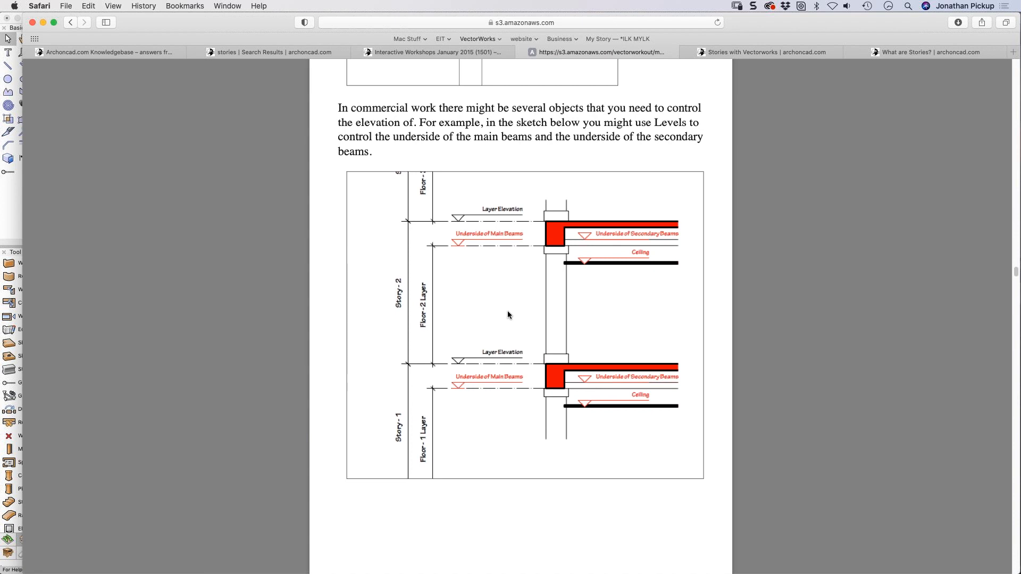
pyautogui.scroll(-1, 507, 315)
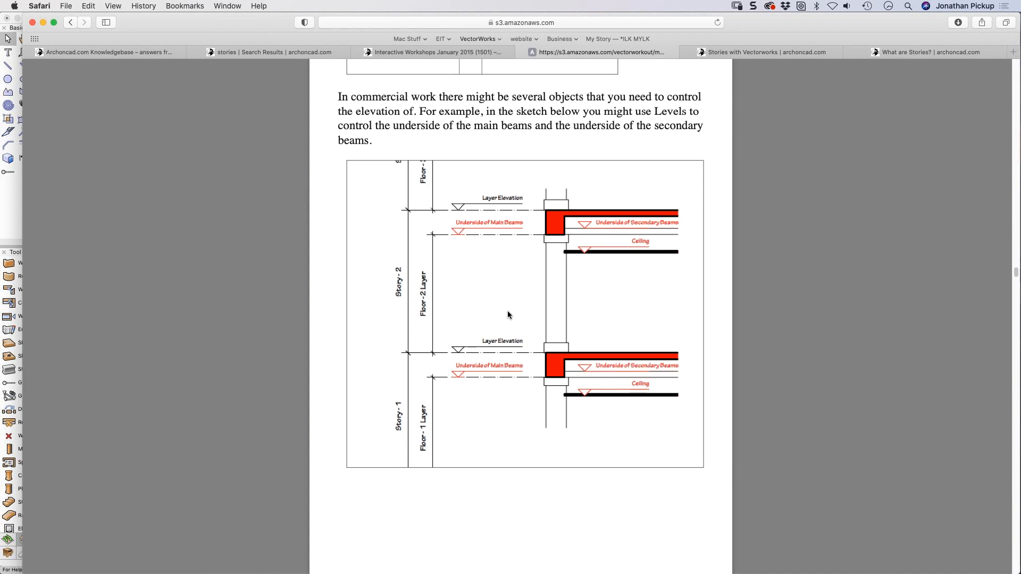
pyautogui.scroll(-3, 508, 346)
# Step: Read the manual's Walls section on the top and bottom bound options for whole walls and individual wall components
pyautogui.scroll(-9, 508, 346)
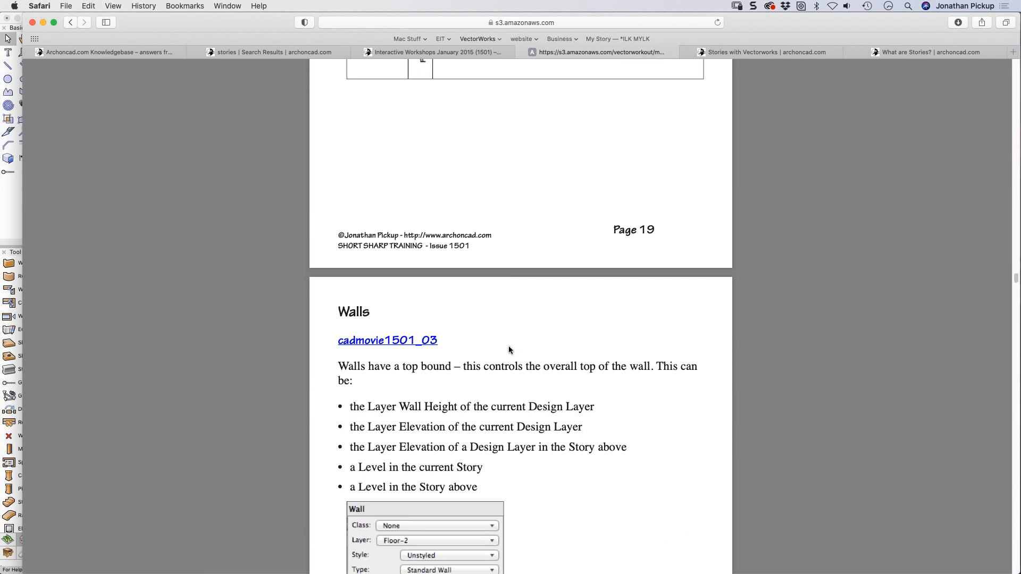
pyautogui.scroll(-6, 508, 346)
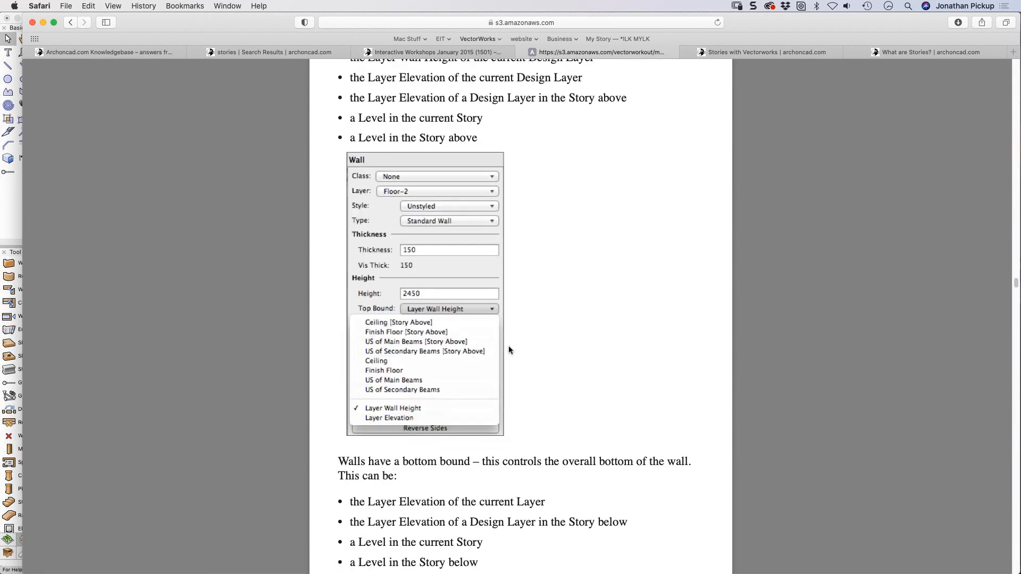
pyautogui.scroll(-1, 509, 346)
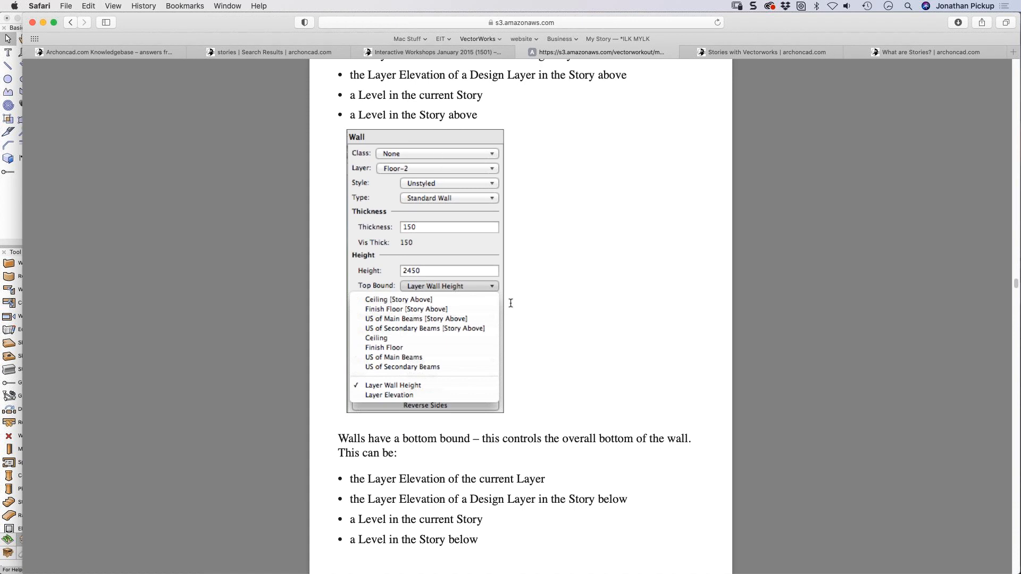
pyautogui.scroll(-1, 537, 303)
pyautogui.scroll(-1, 538, 303)
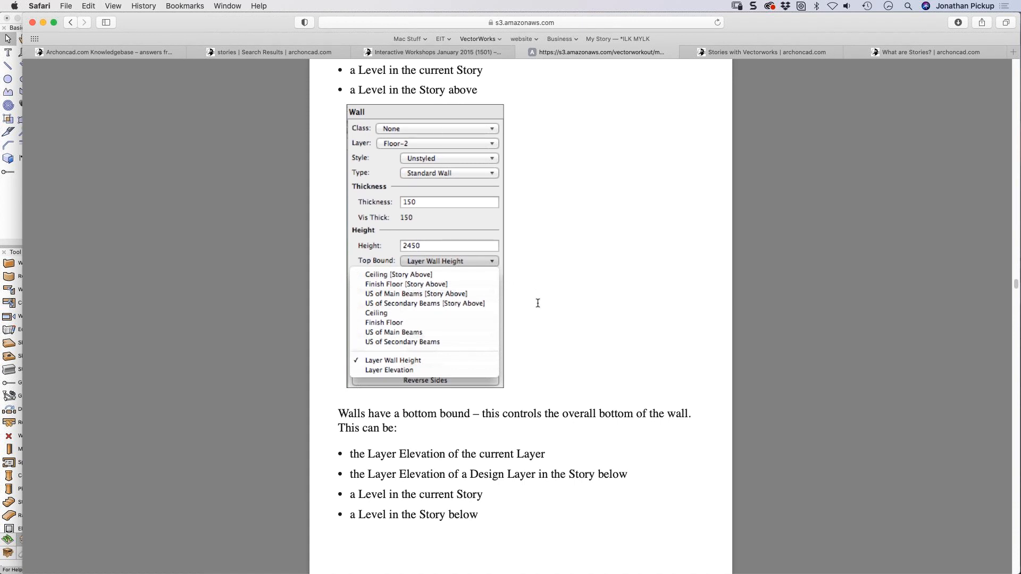
pyautogui.scroll(-10, 538, 303)
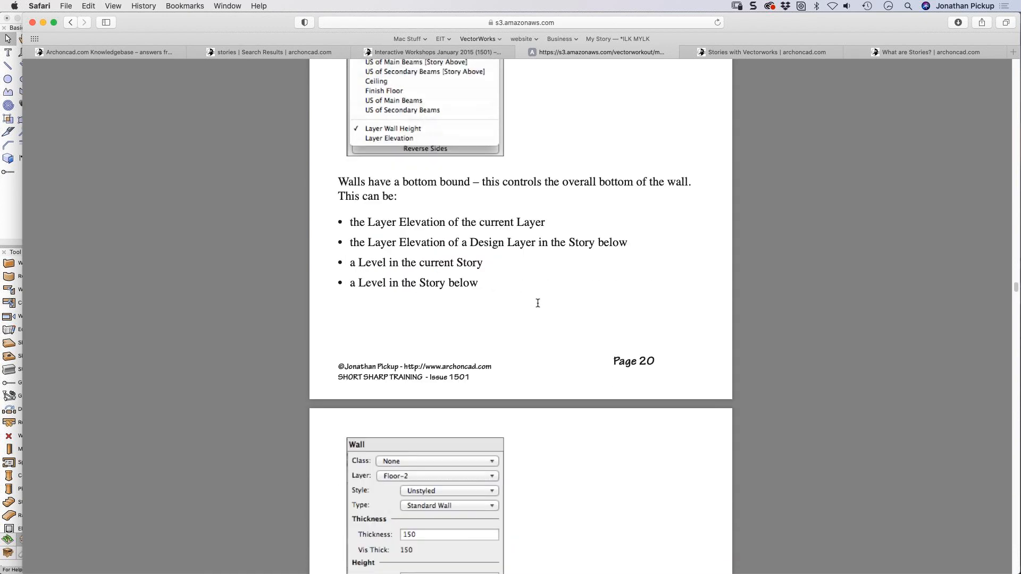
pyautogui.scroll(-1, 537, 303)
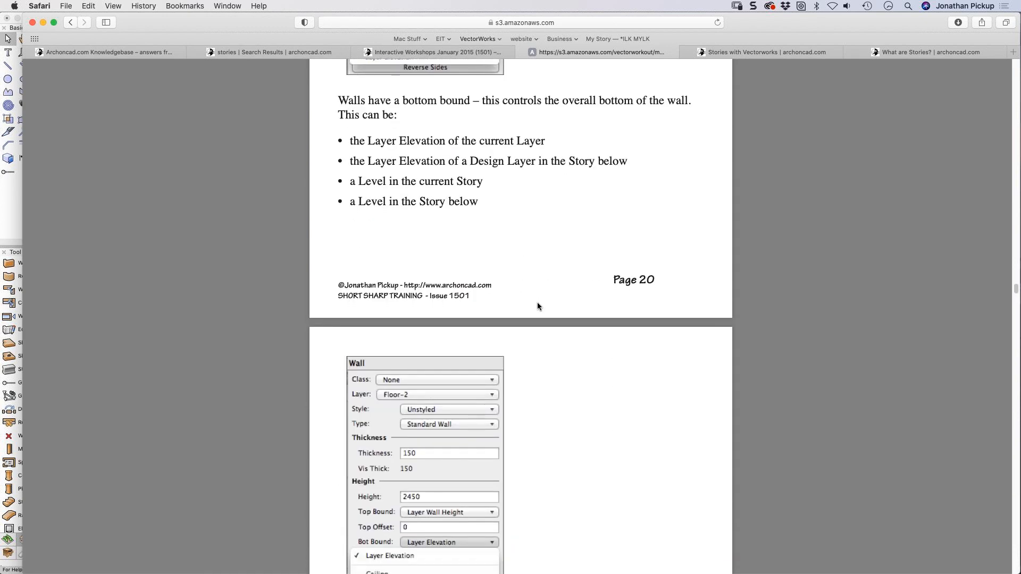
pyautogui.scroll(-15, 536, 303)
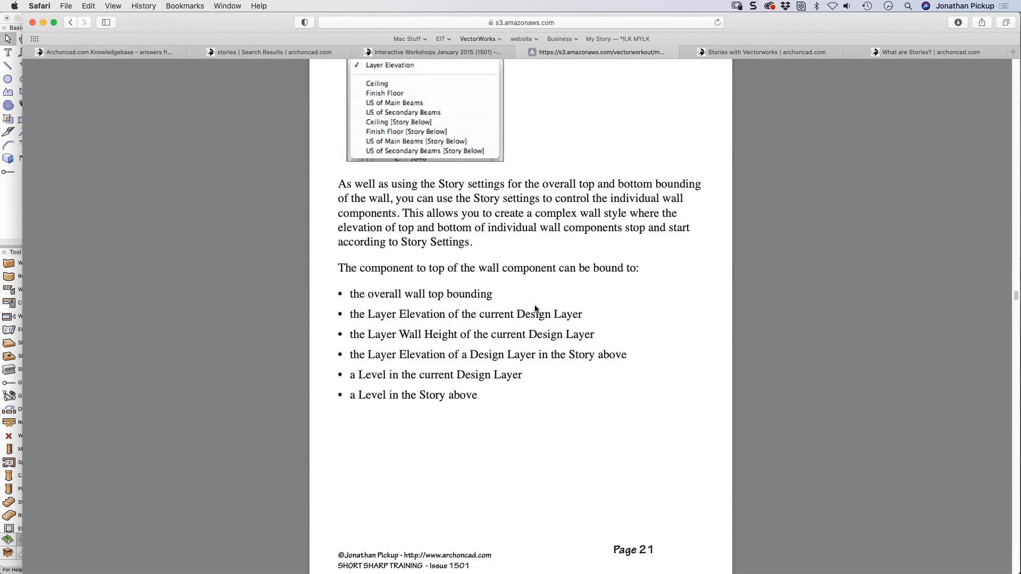
pyautogui.scroll(-16, 536, 308)
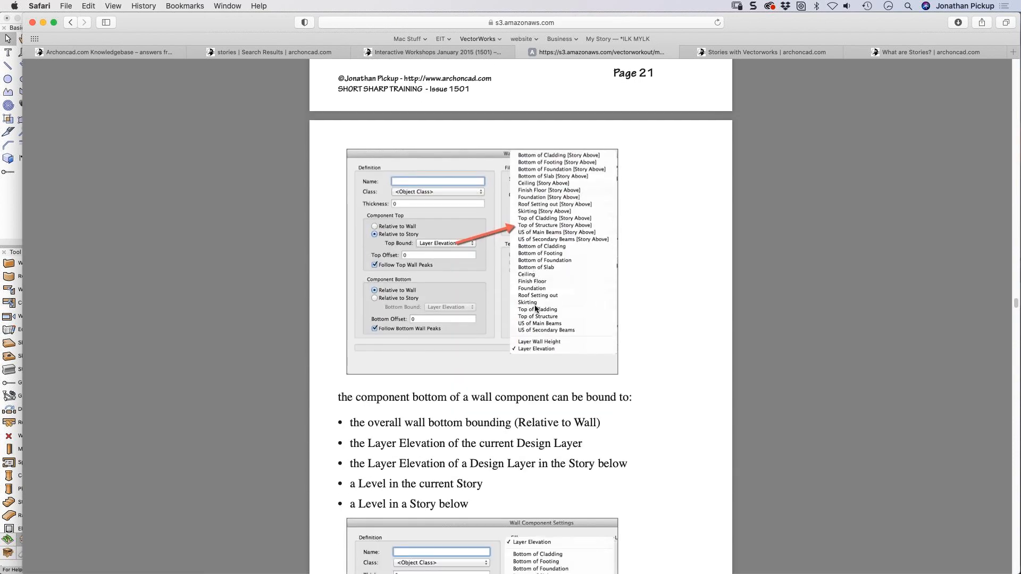
pyautogui.scroll(-13, 536, 307)
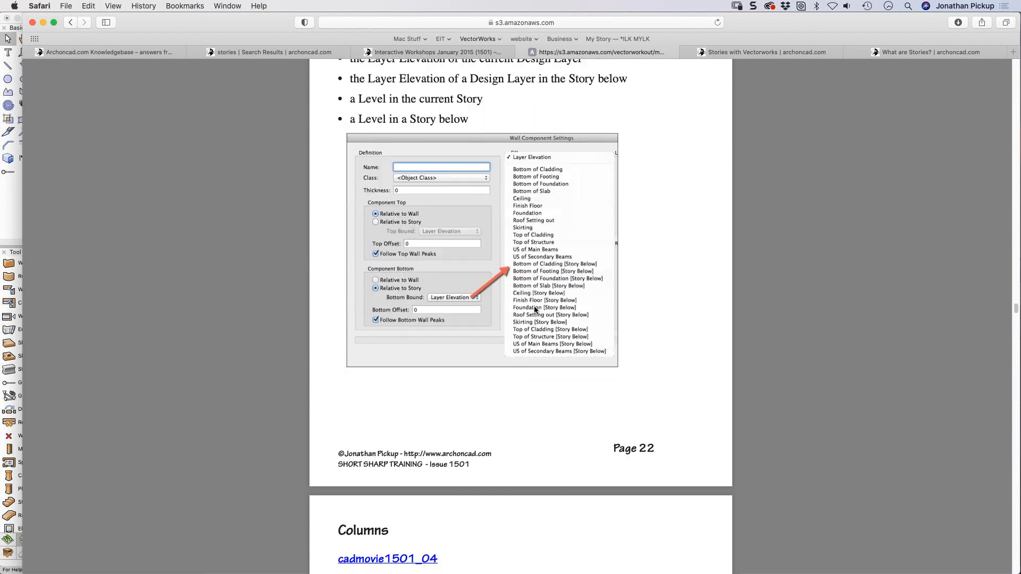
pyautogui.scroll(20, 533, 307)
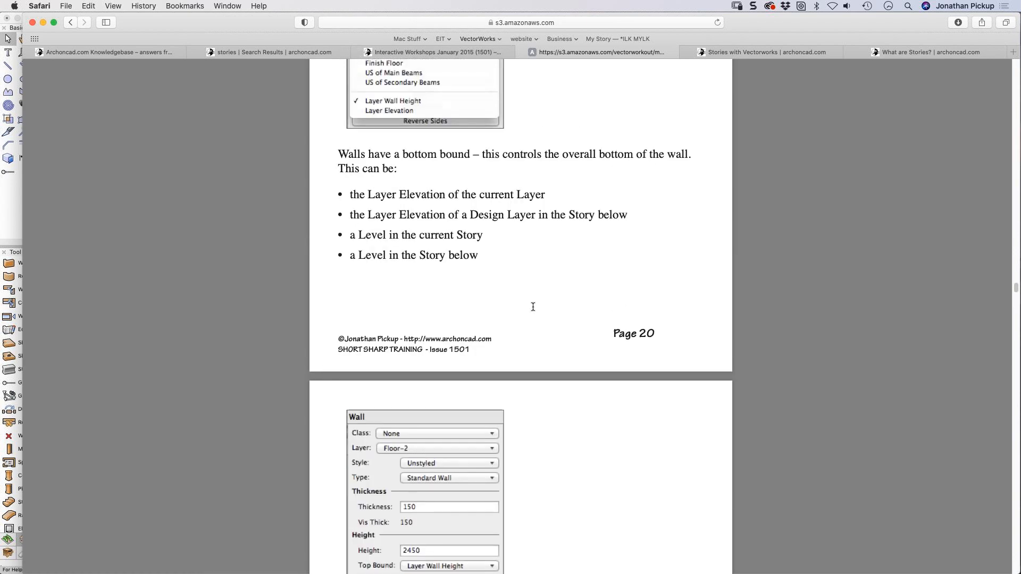
# Step: Switch back to Vectorworks, dismiss the default story levels and open Story-1 for editing with its full level list displayed
pyautogui.press('super+Tab')
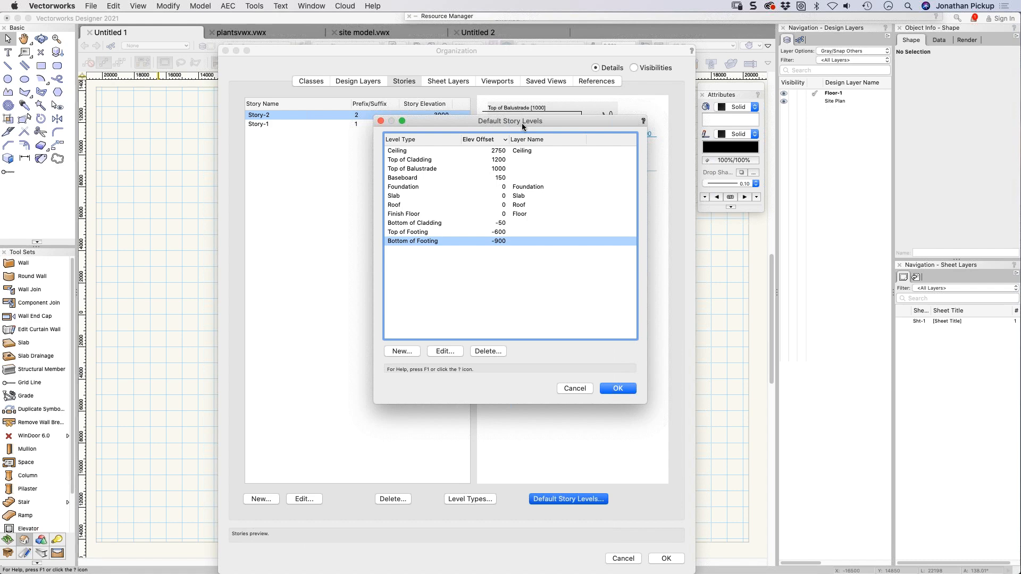
pyautogui.click(575, 388)
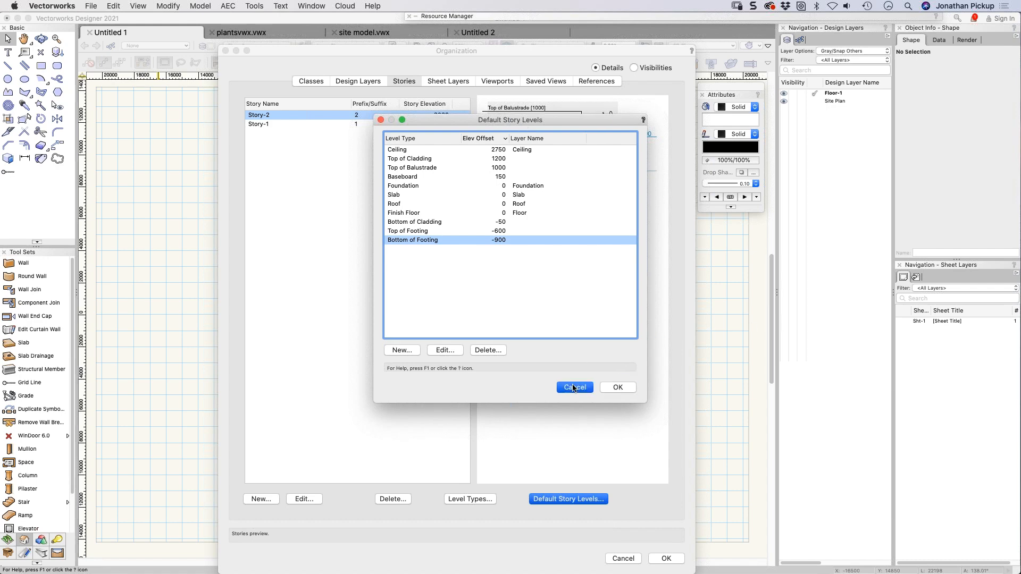
pyautogui.click(264, 124)
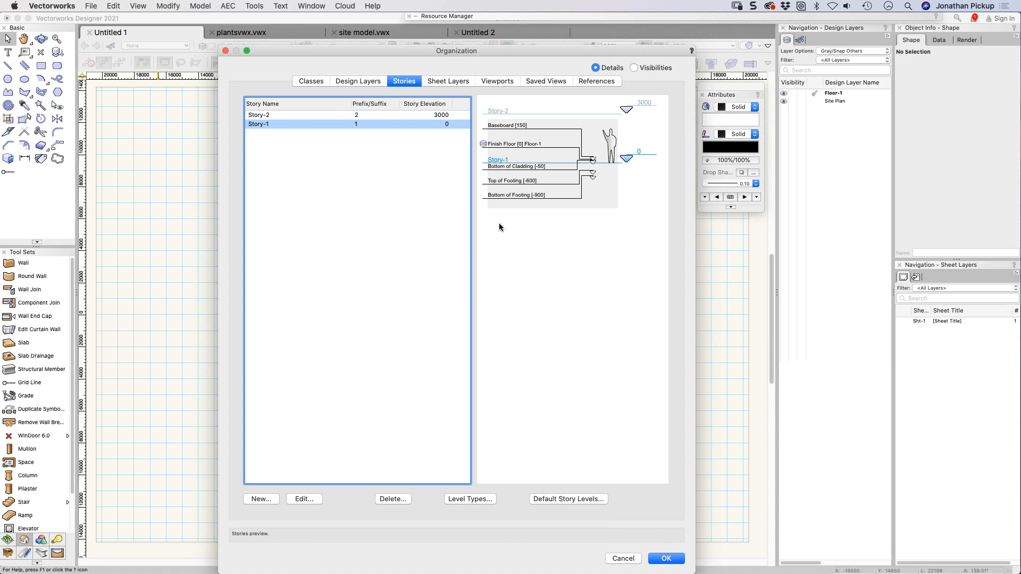
pyautogui.click(307, 499)
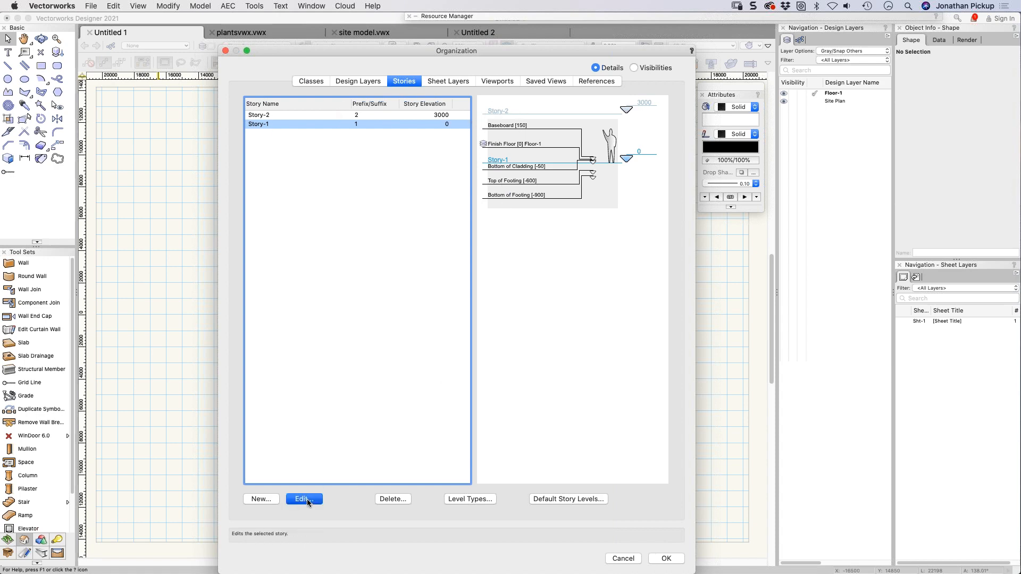
pyautogui.click(447, 220)
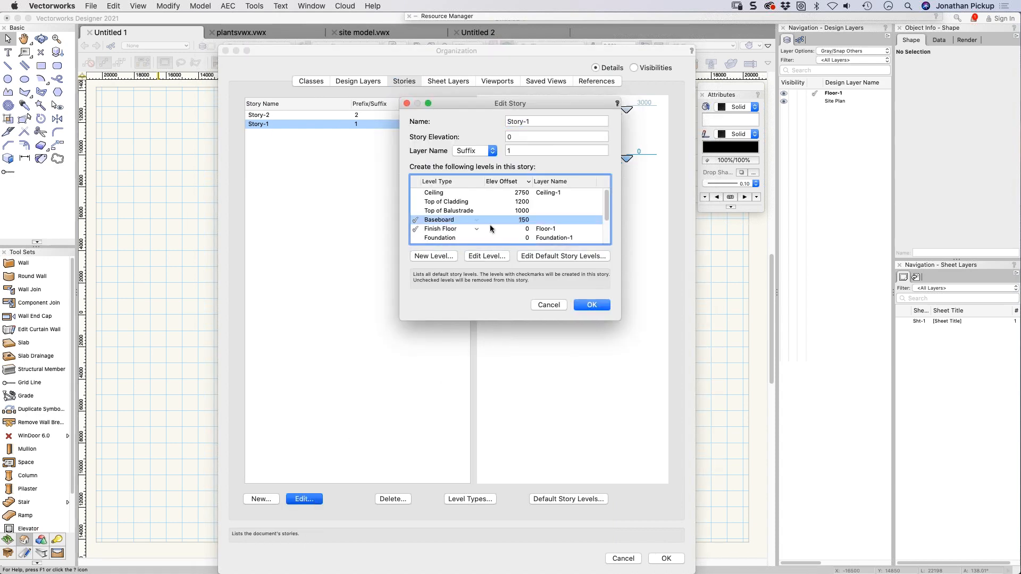
pyautogui.moveTo(615, 318); pyautogui.dragTo(643, 414)
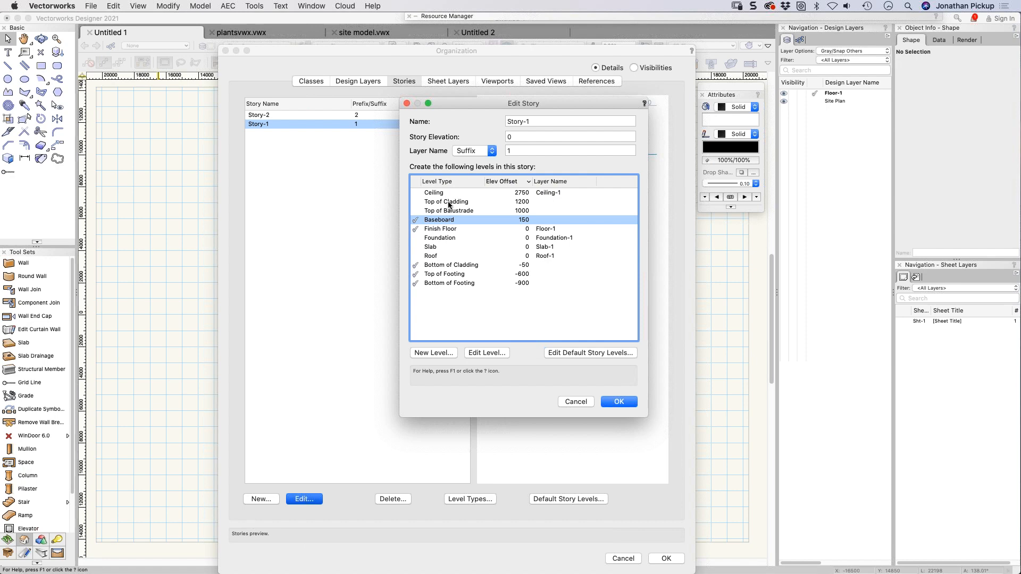
# Step: Start a new level in Story-1 using a new level type named "light switches"
pyautogui.click(434, 354)
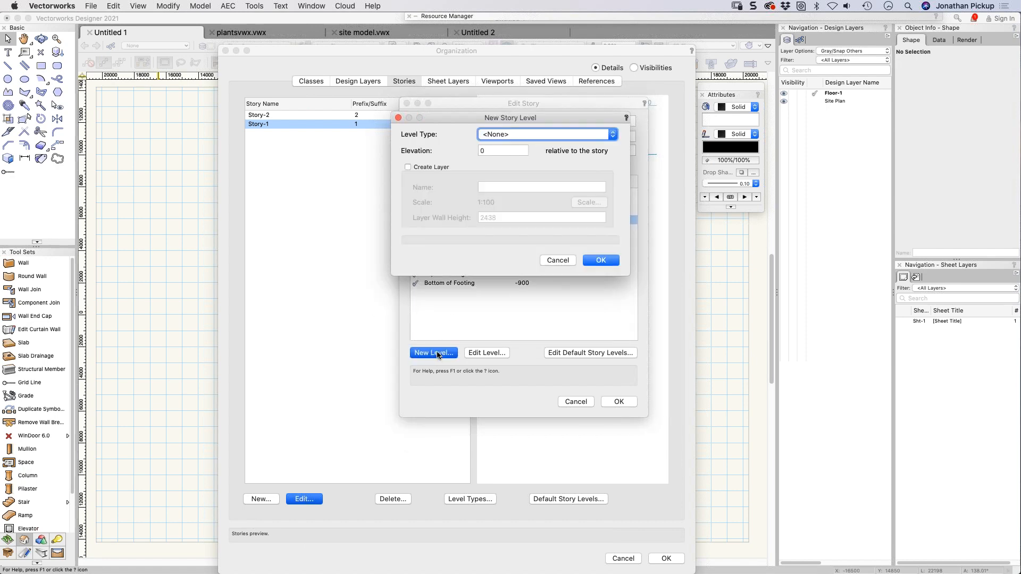
pyautogui.click(505, 135)
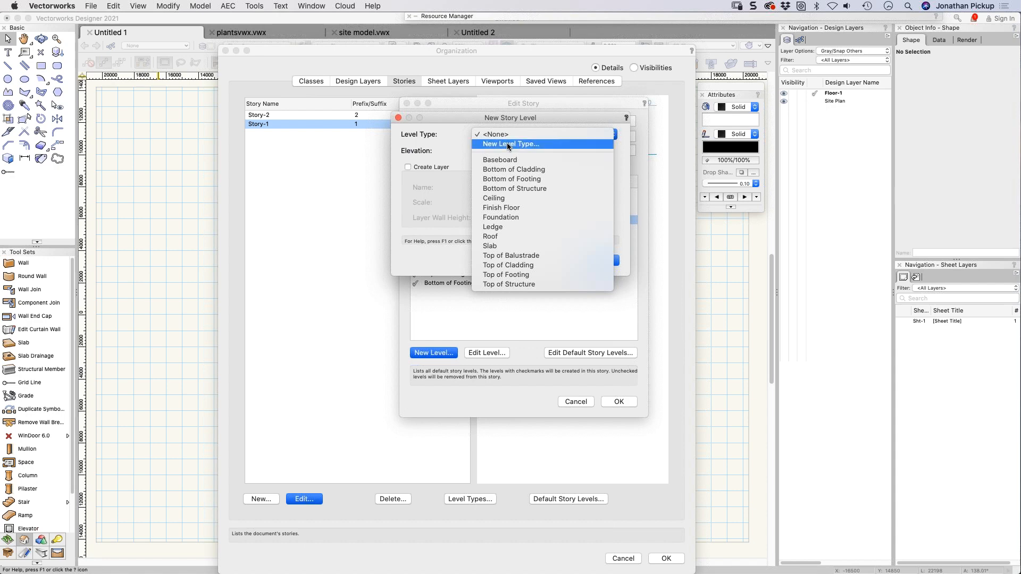
pyautogui.click(507, 143)
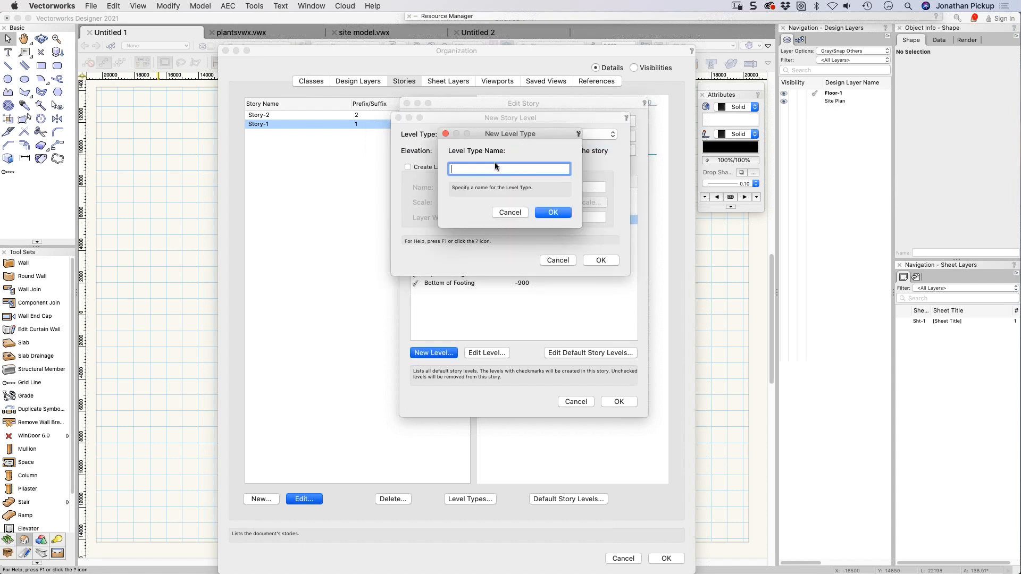
pyautogui.write('ligh')
pyautogui.press('BackSpace')
pyautogui.press('BackSpace')
pyautogui.press('BackSpace')
pyautogui.press('BackSpace')
pyautogui.press('BackSpace')
pyautogui.press('BackSpace')
pyautogui.write('light switches')
pyautogui.press('Return')
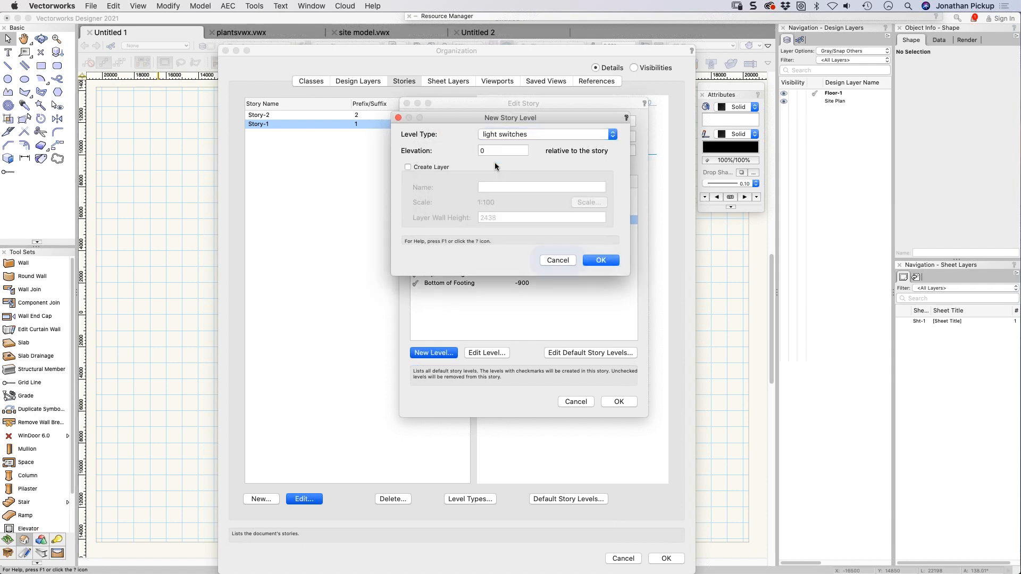
# Step: Set the light switches level's elevation to 4' relative to the story and accept the Story-1 edits
pyautogui.click(475, 151)
pyautogui.write("'")
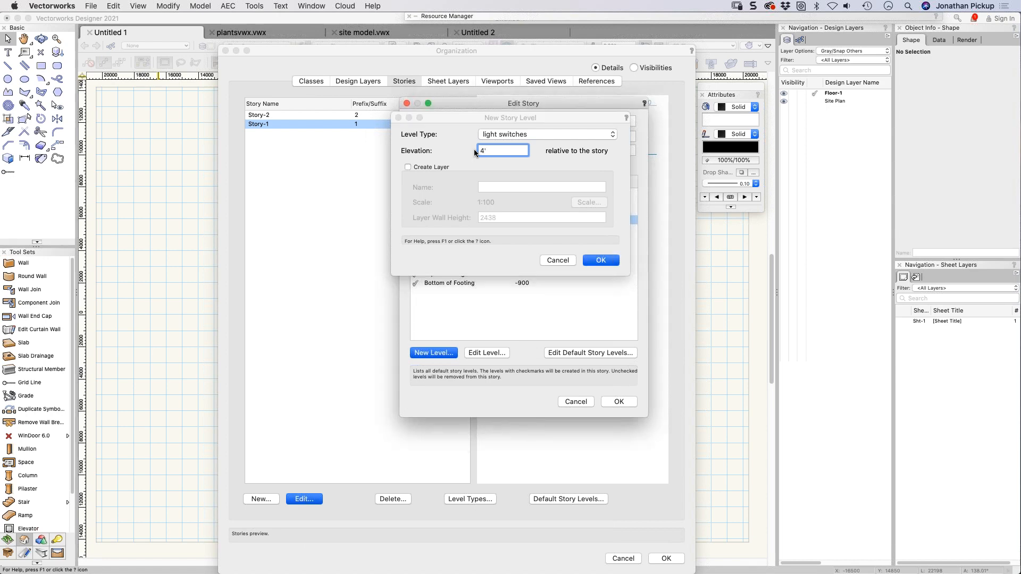
pyautogui.press('Return')
pyautogui.click(468, 203)
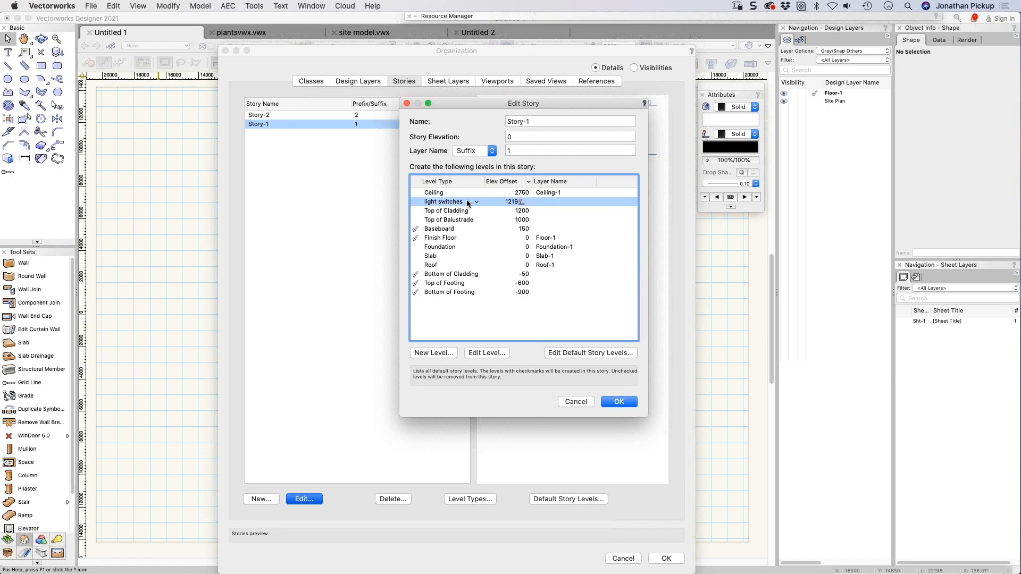
pyautogui.click(606, 403)
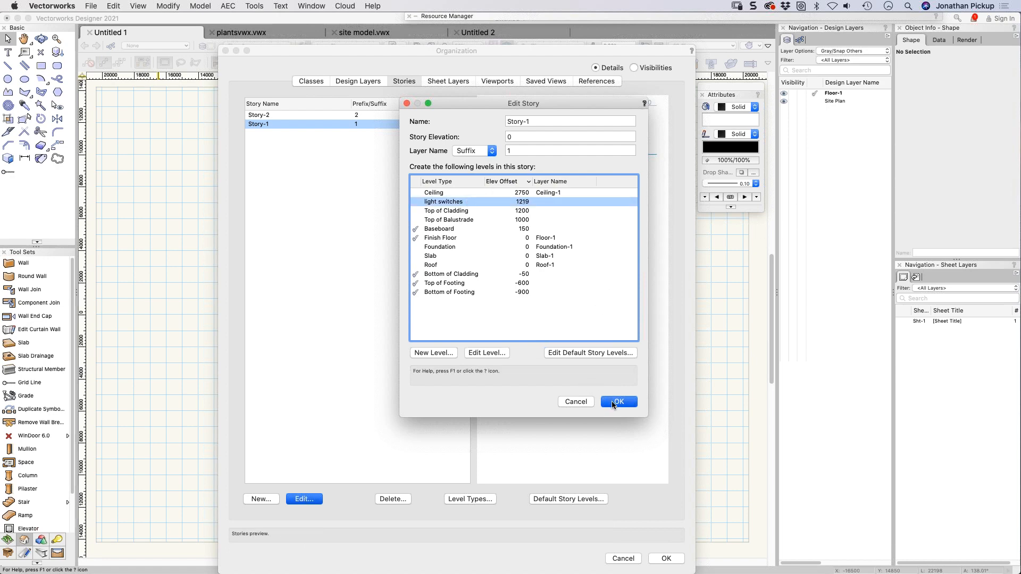
# Step: Examine the full level list of Story-2 for the light switches level, then accept and close the story and organization settings
pyautogui.click(285, 115)
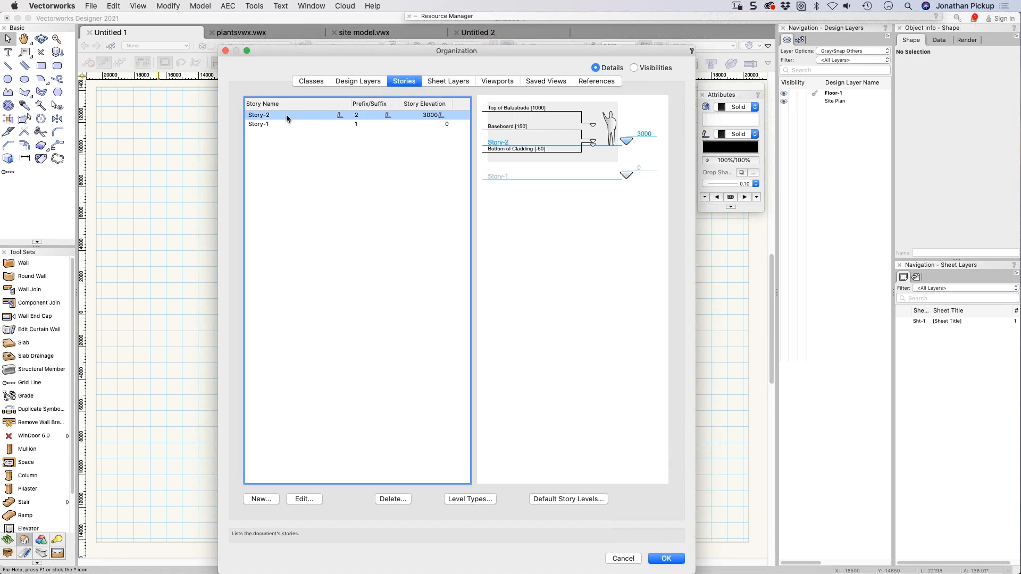
pyautogui.click(301, 499)
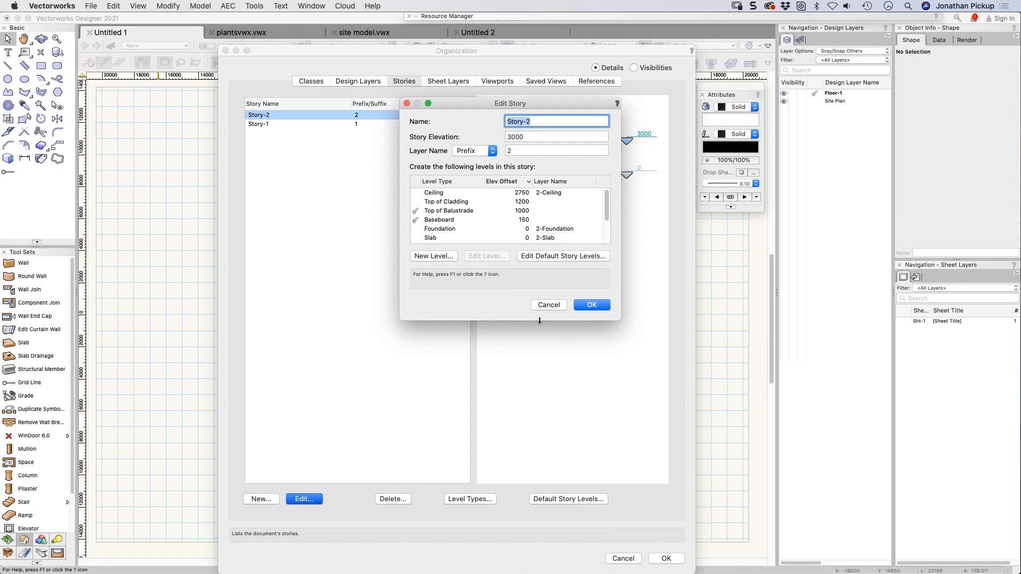
pyautogui.moveTo(538, 320); pyautogui.dragTo(538, 402)
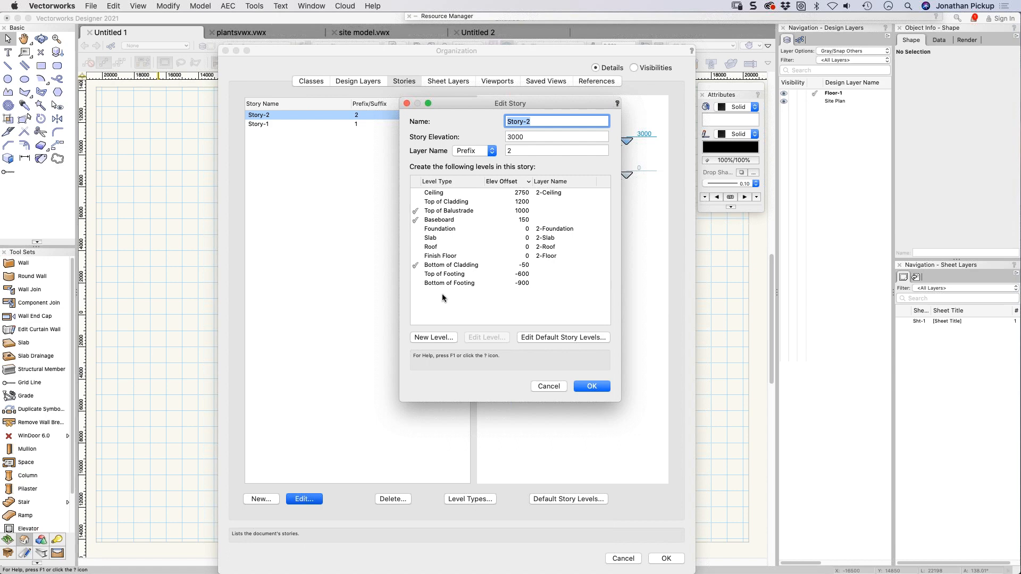
pyautogui.press('Return')
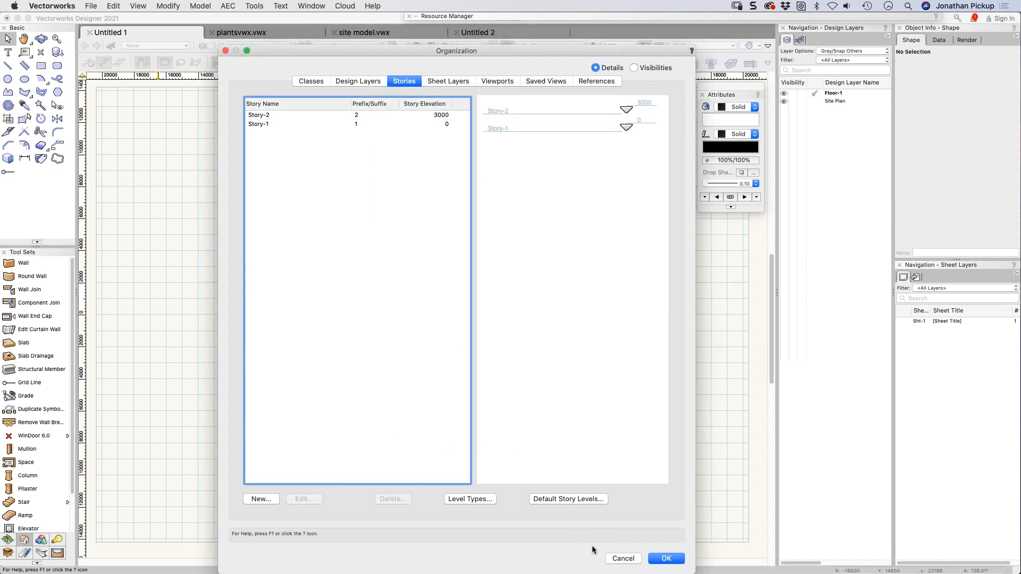
pyautogui.click(666, 558)
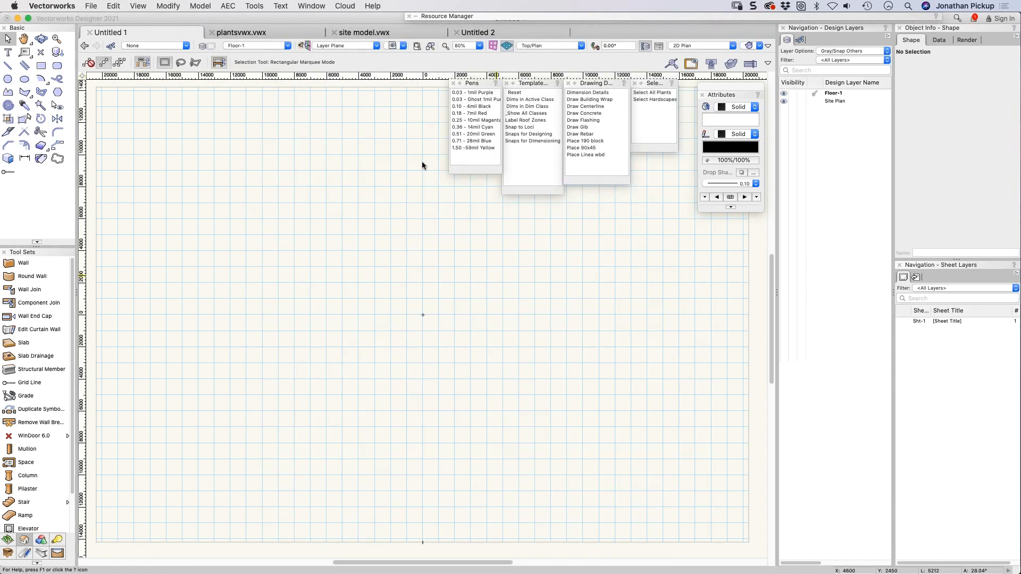
# Step: Reopen the document's organization settings at the stories list and display the level preview for Story-1
pyautogui.click(204, 46)
pyautogui.click(400, 81)
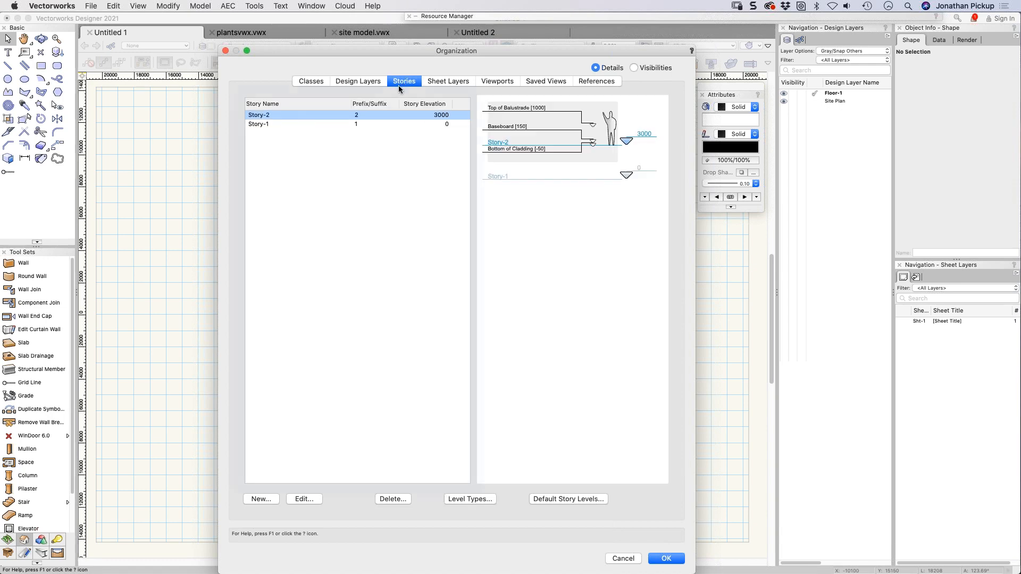
pyautogui.click(289, 121)
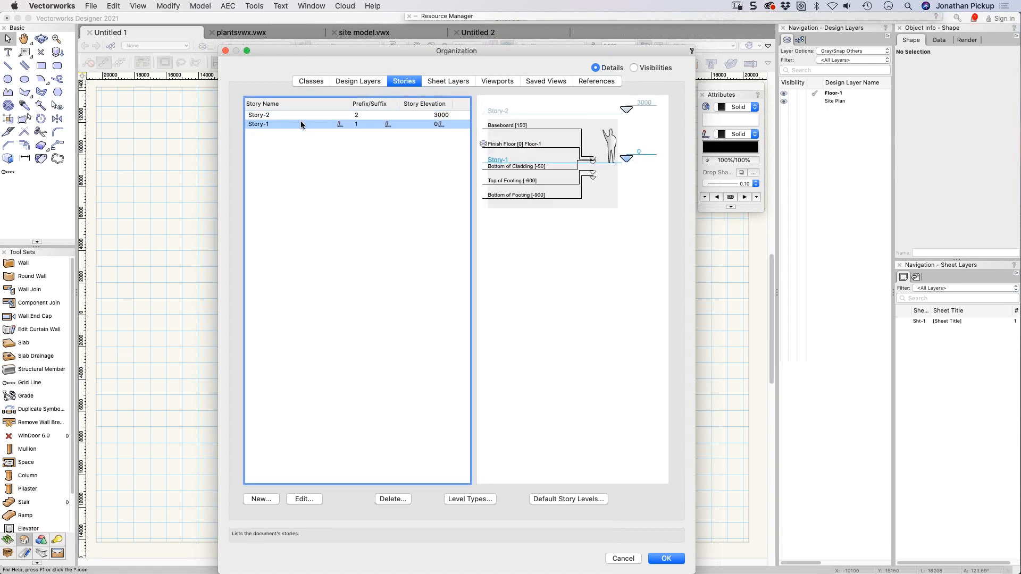
# Step: Start a new default story level using a new level type named "Light switches"
pyautogui.click(561, 498)
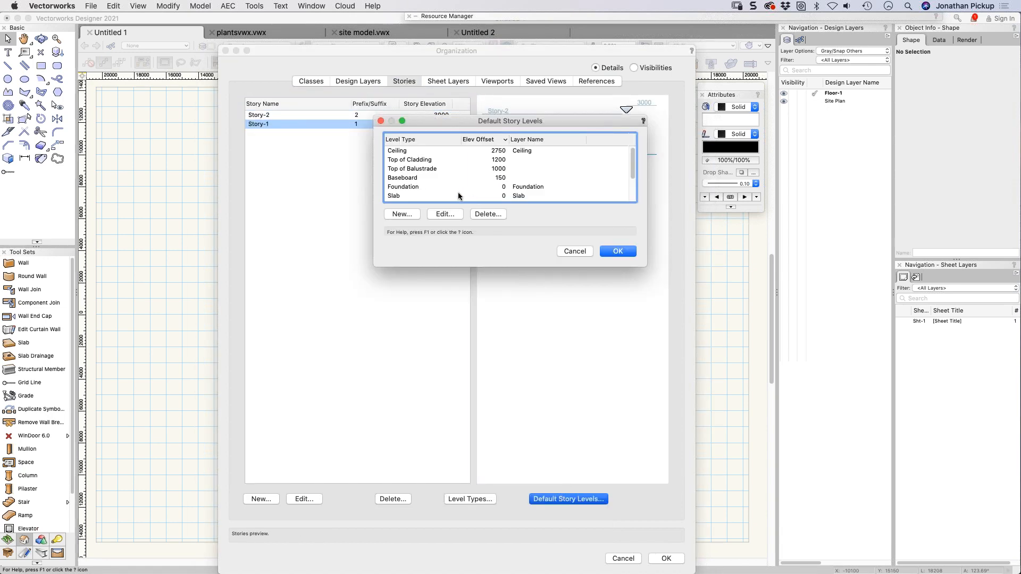
pyautogui.click(409, 213)
pyautogui.click(502, 135)
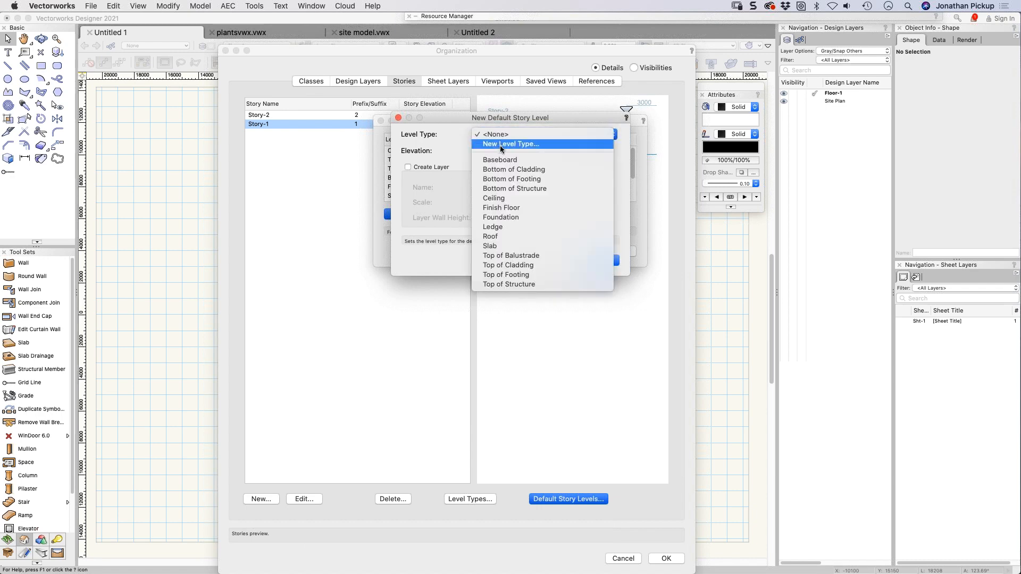
pyautogui.click(500, 145)
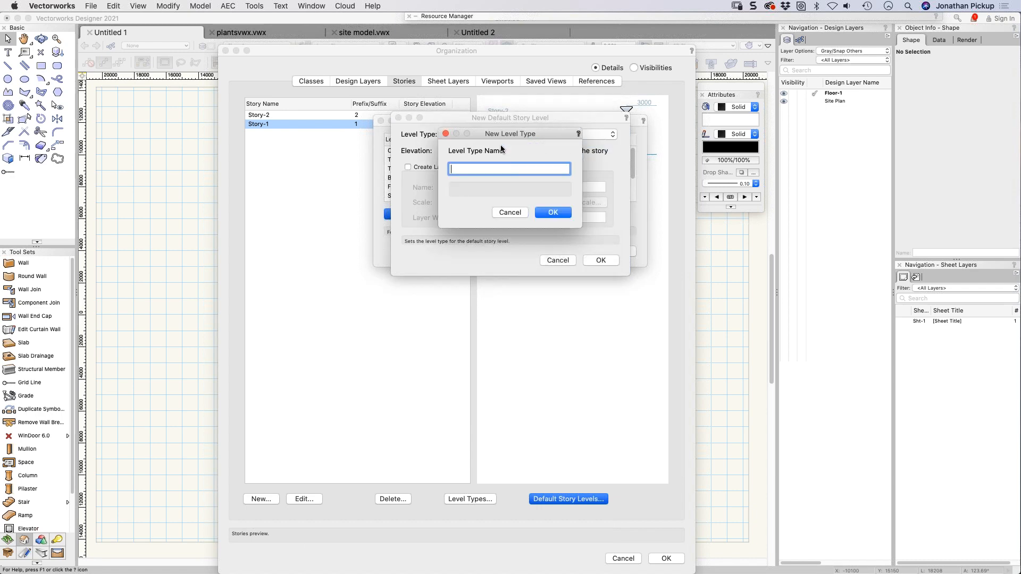
pyautogui.write('Light switches')
pyautogui.press('Return')
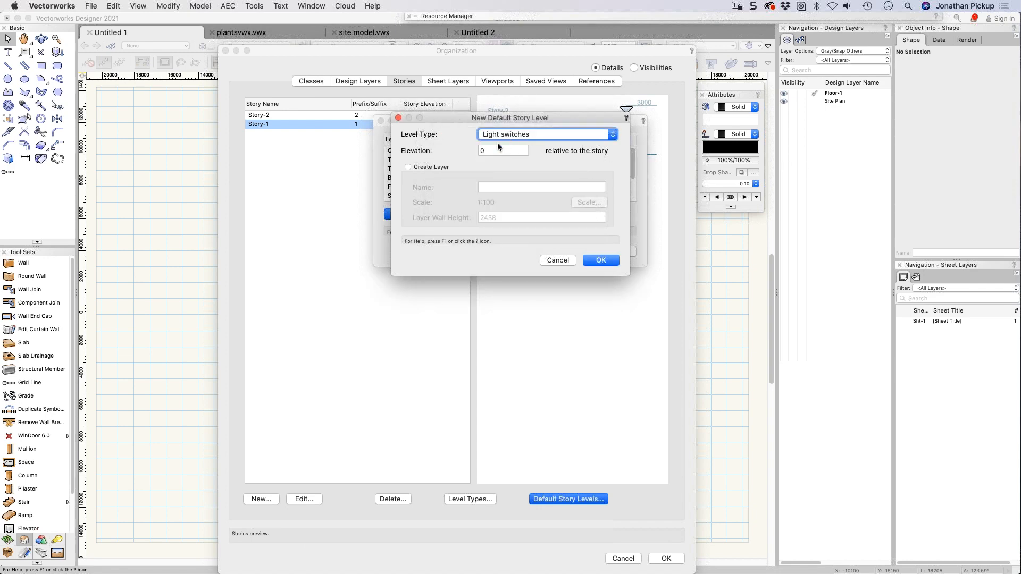
# Step: Set the default Light switches level's elevation to 1250 relative to the story and accept the default story levels
pyautogui.press('Tab')
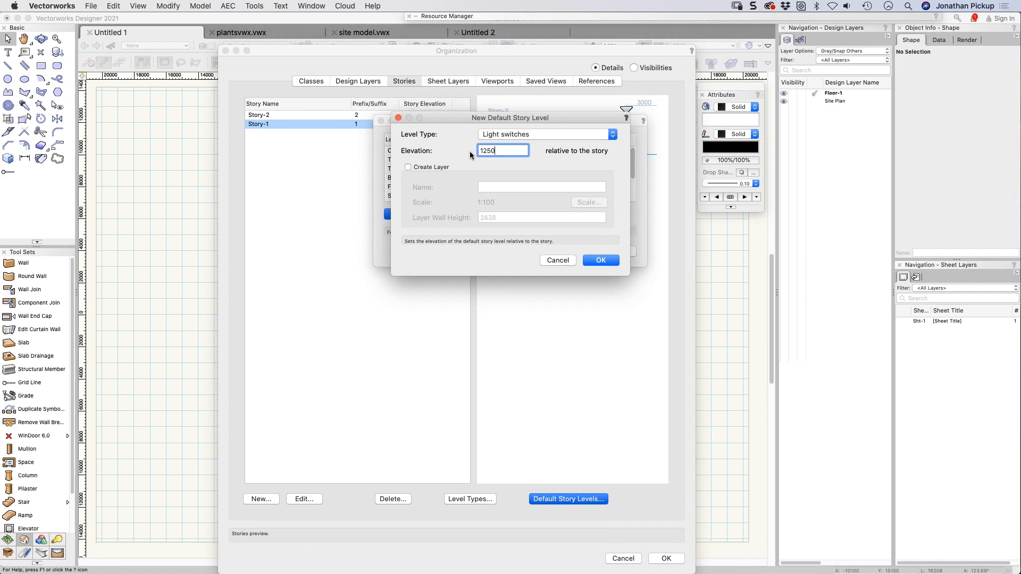
pyautogui.press('Return')
pyautogui.click(617, 250)
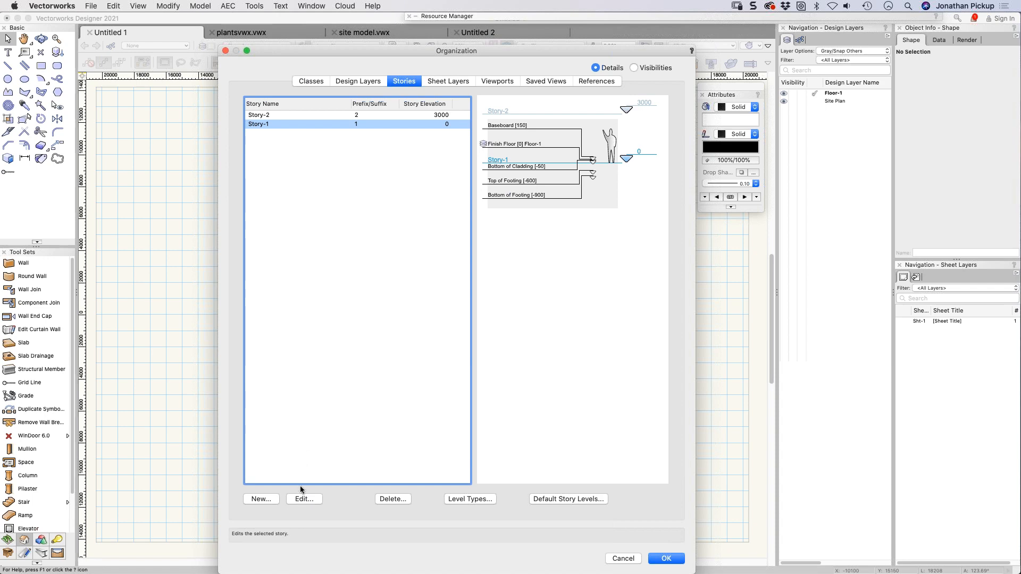
# Step: Enable the Light switches level in Story-1 and accept the story edits
pyautogui.click(271, 125)
pyautogui.click(304, 498)
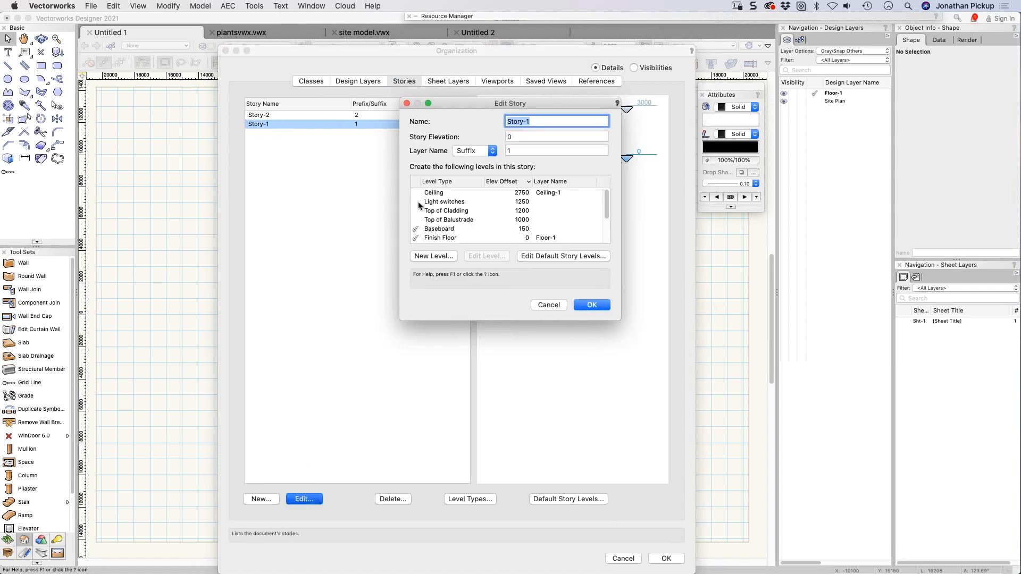
pyautogui.click(418, 202)
pyautogui.click(590, 304)
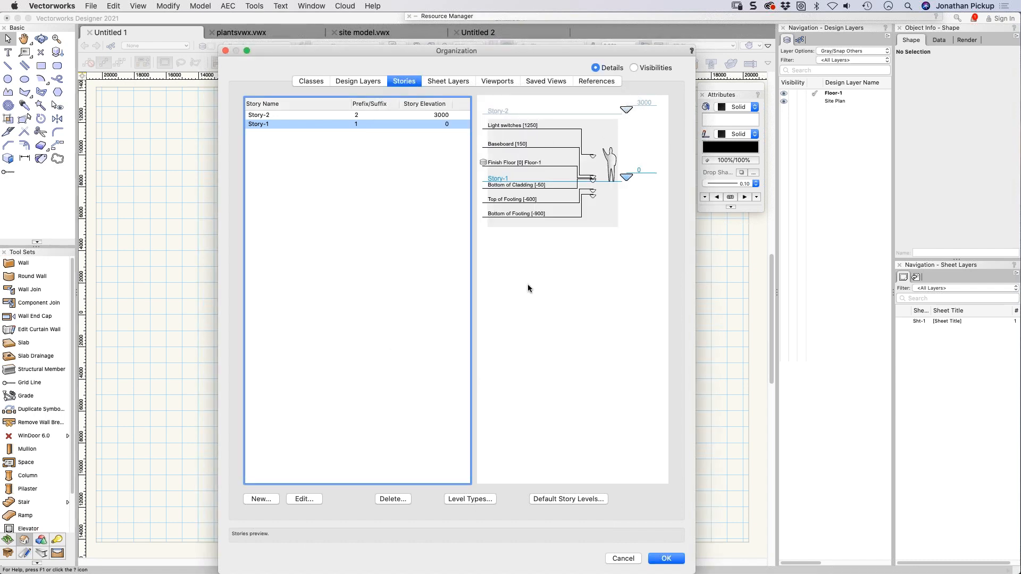
# Step: Enable the Light switches level in Story-2 and accept the story without any story layers
pyautogui.doubleClick(267, 115)
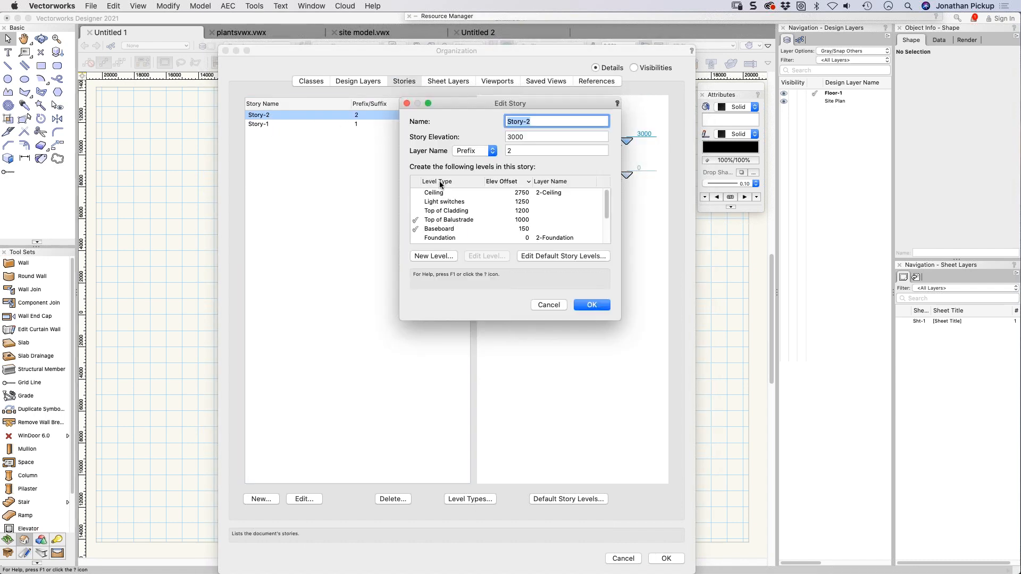
pyautogui.click(419, 200)
pyautogui.click(592, 305)
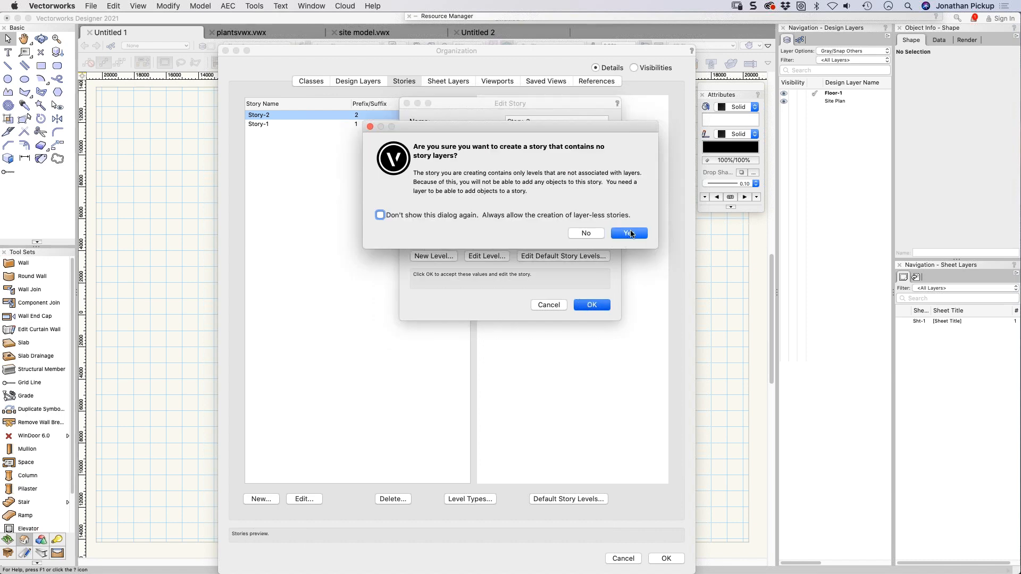
pyautogui.click(630, 234)
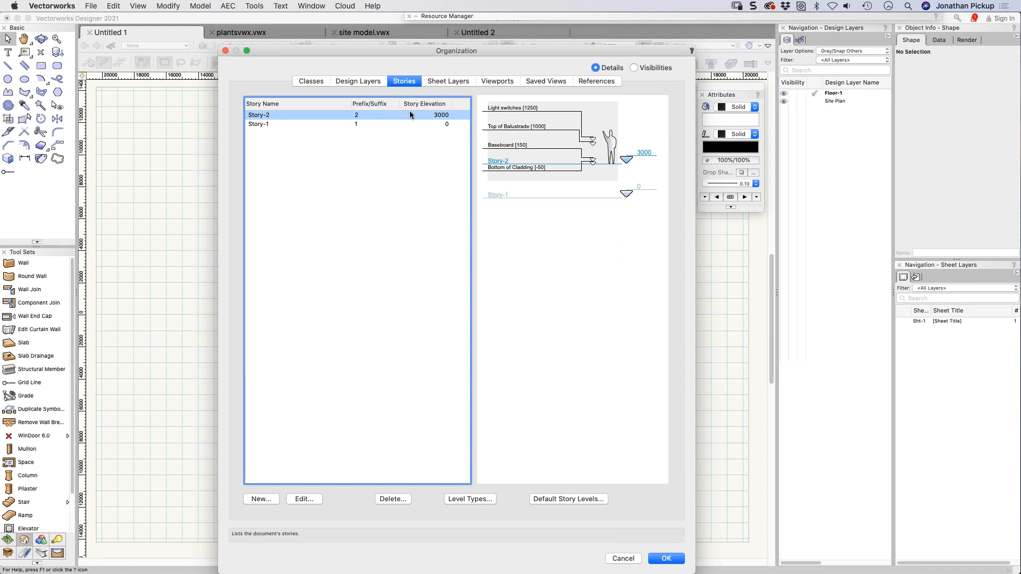
# Step: Try to change the default Light switches level's elevation to 44", then discard the default story level edits
pyautogui.click(530, 497)
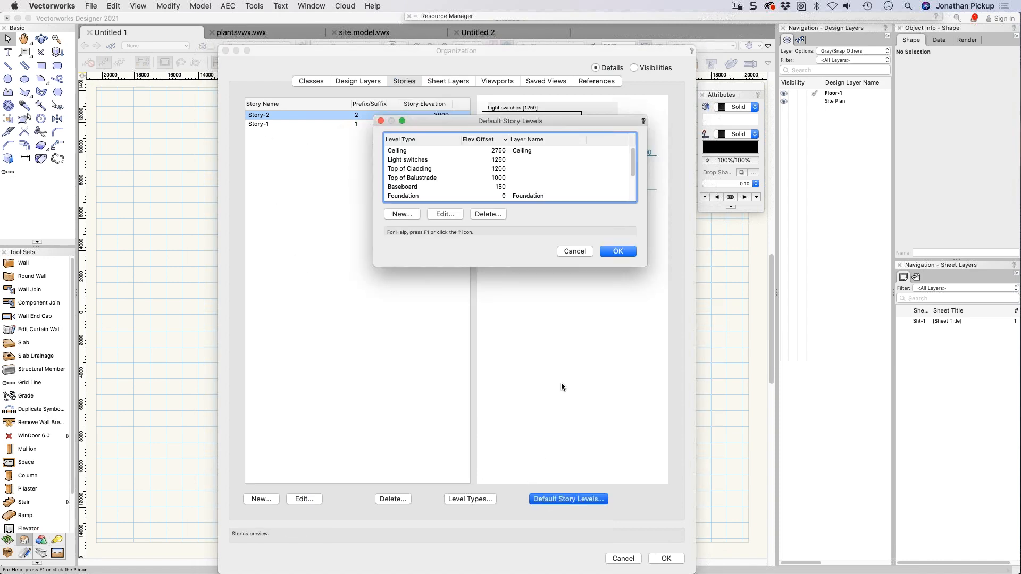
pyautogui.doubleClick(505, 161)
pyautogui.doubleClick(510, 153)
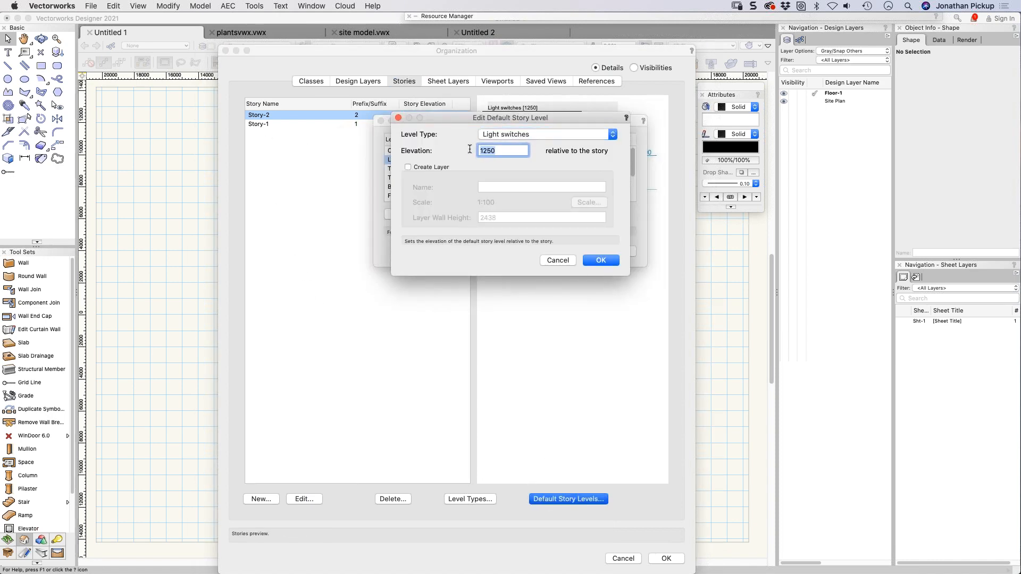
pyautogui.write('44')
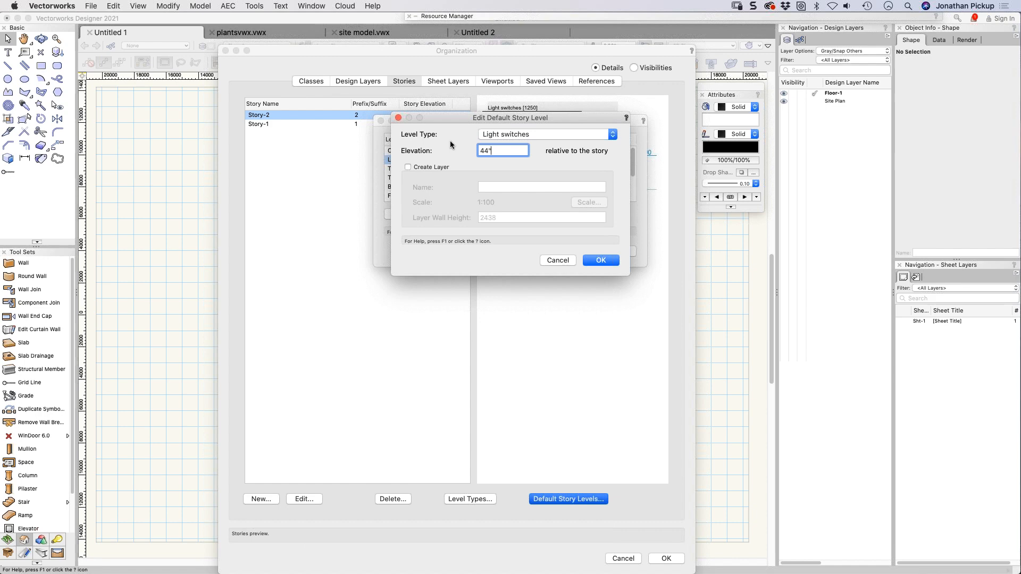
pyautogui.press('Escape')
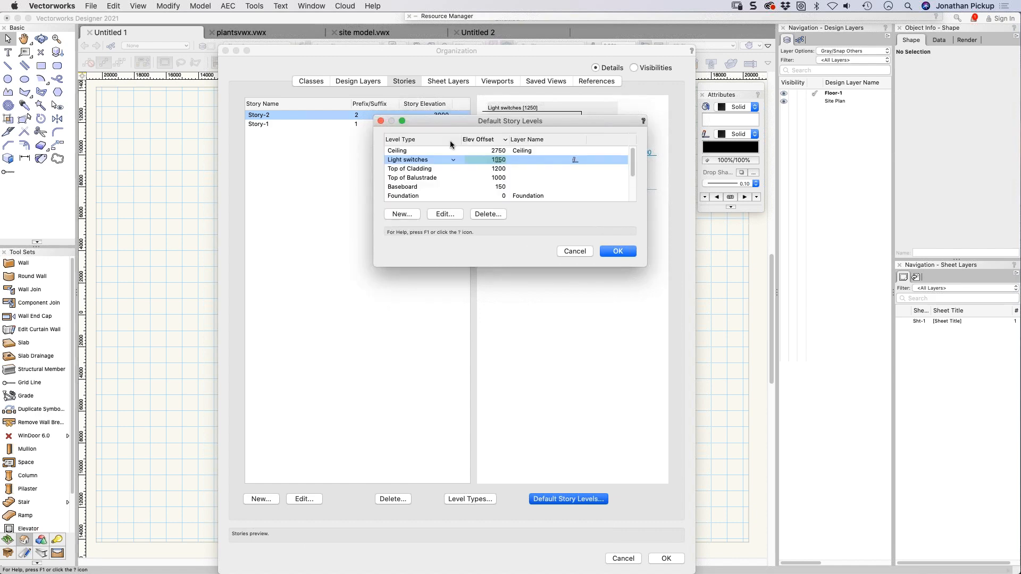
pyautogui.write('1118')
pyautogui.press('Return')
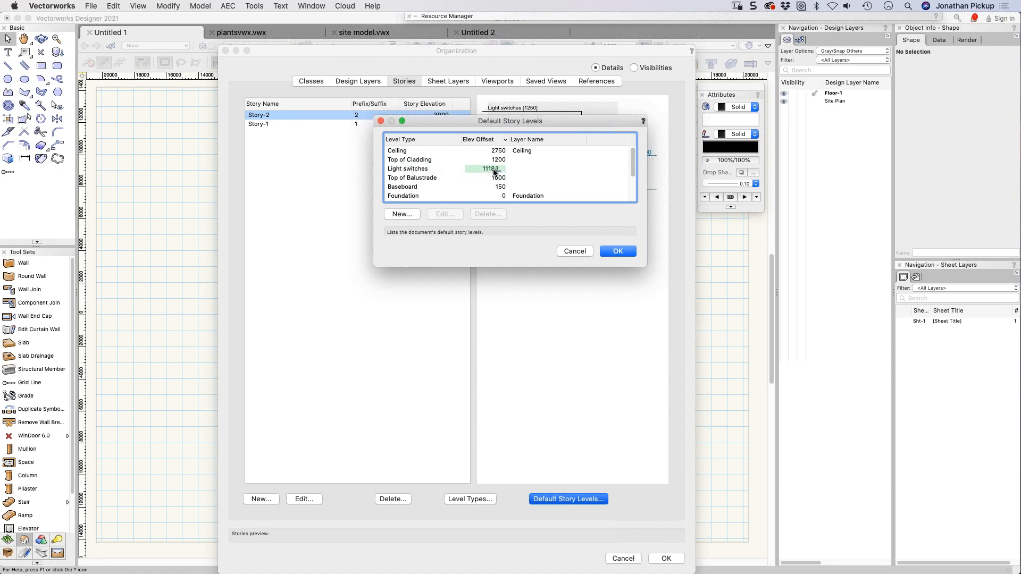
pyautogui.click(570, 254)
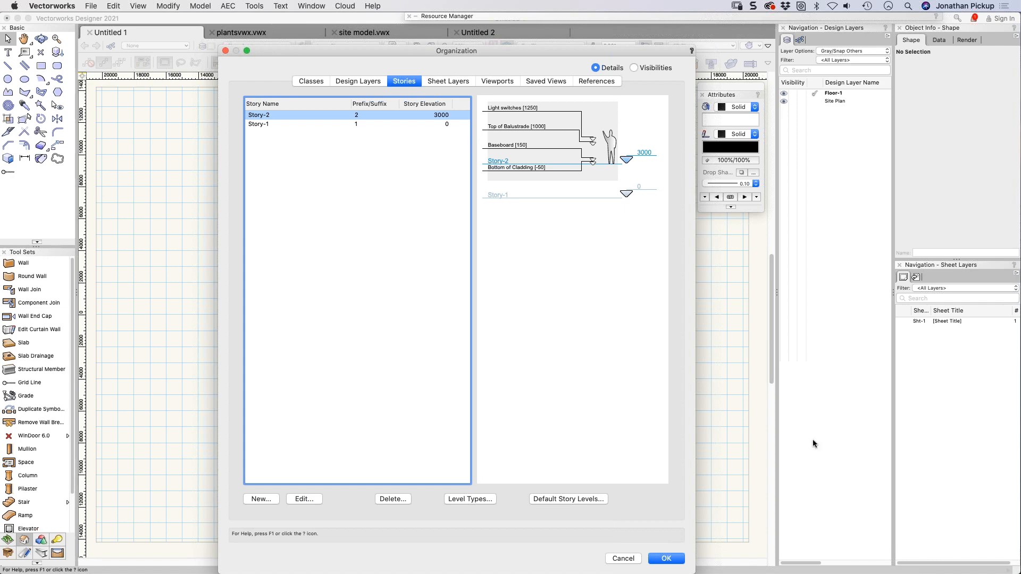
# Step: Accept the organization changes and set the drawing to a front view with orthogonal projection
pyautogui.click(665, 557)
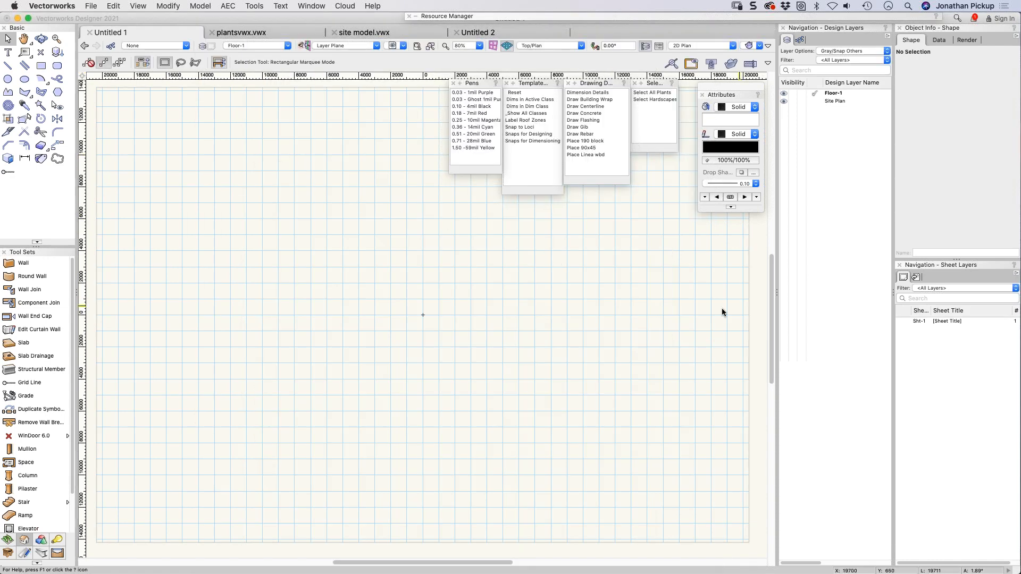
pyautogui.press('c')
pyautogui.moveTo(415, 284); pyautogui.dragTo(441, 332)
pyautogui.press('Escape')
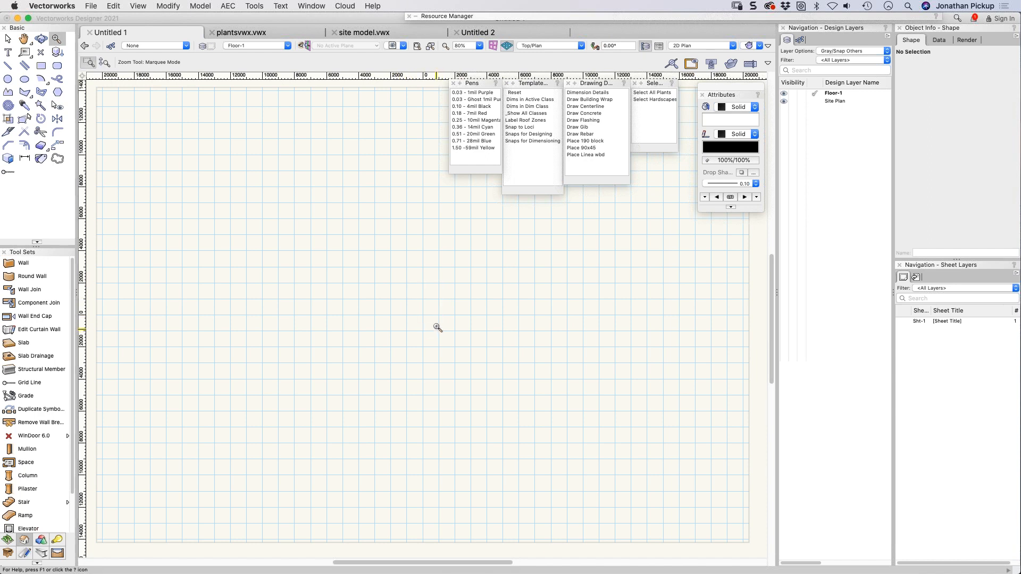
pyautogui.click(41, 66)
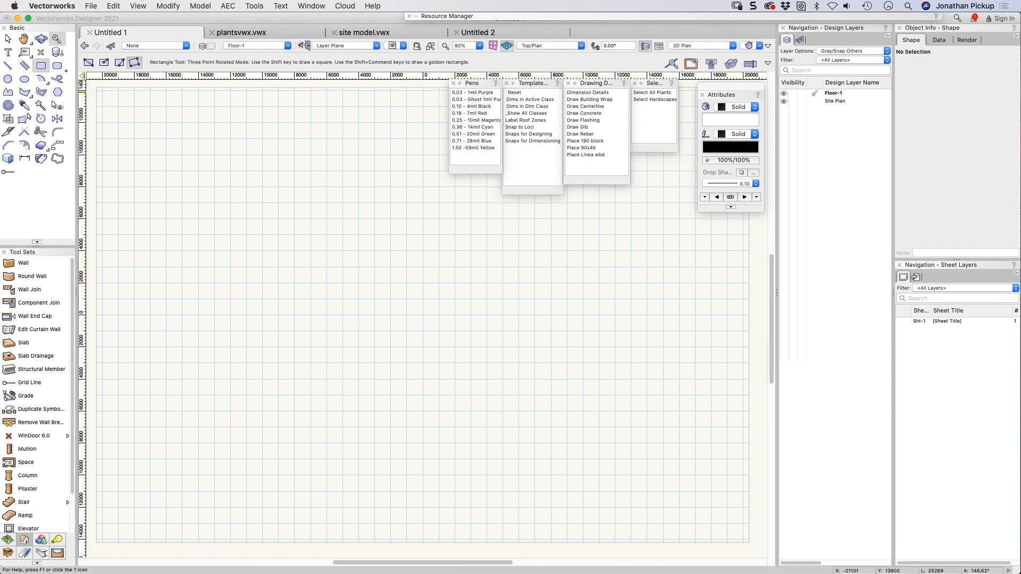
pyautogui.press('KP_2')
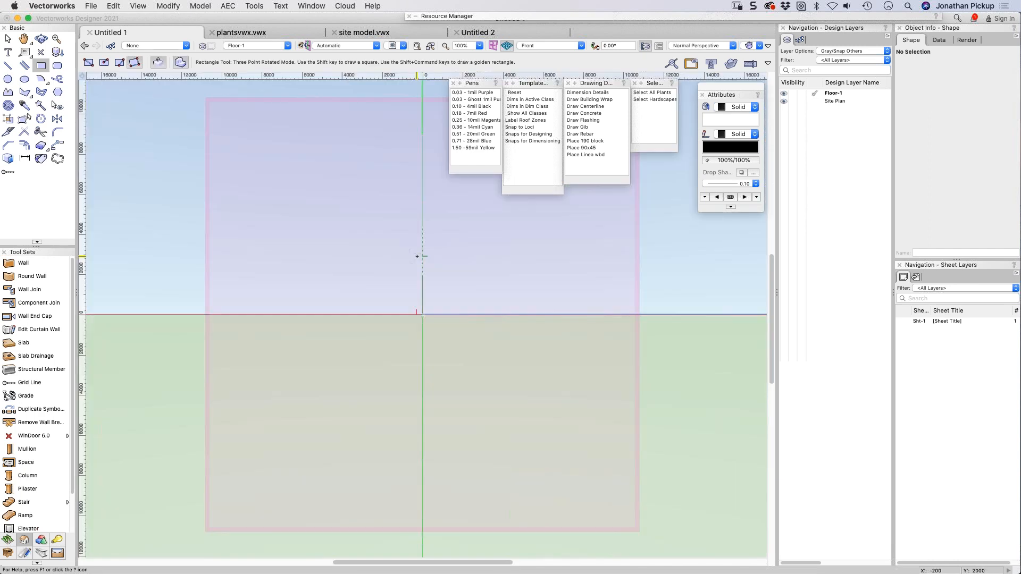
pyautogui.click(702, 45)
pyautogui.click(691, 63)
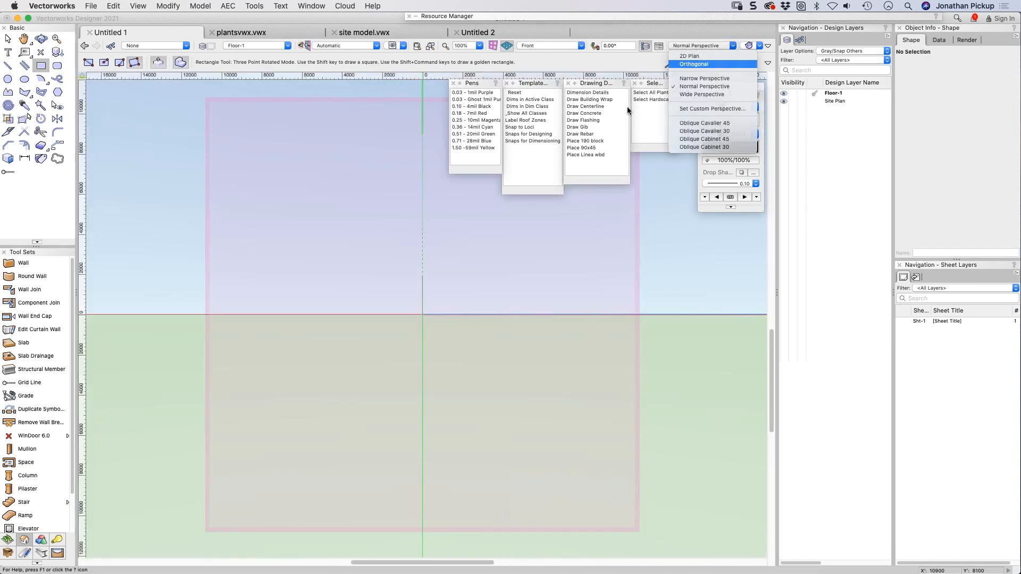
# Step: Draw a corner-to-corner rectangle 3" wide and 5" high from the origin for the switch plate
pyautogui.click(422, 315)
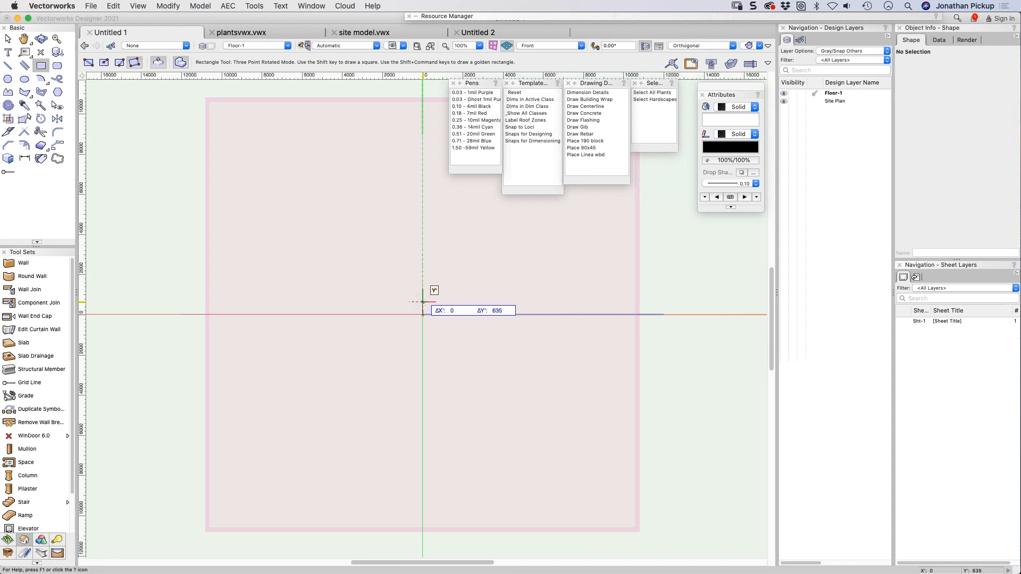
pyautogui.press('u')
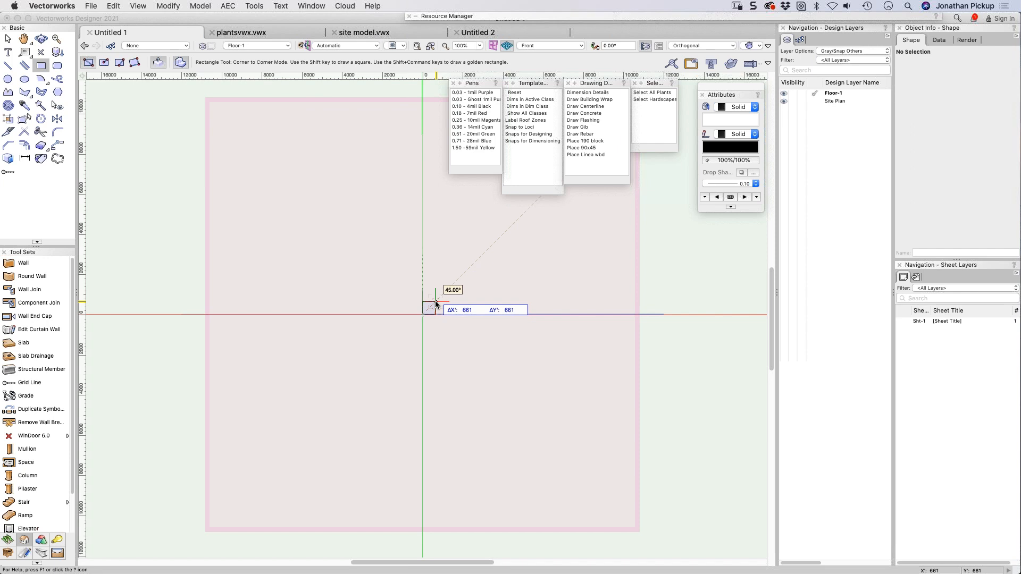
pyautogui.press('Tab')
pyautogui.write('3"')
pyautogui.press('Tab')
pyautogui.write('5"')
pyautogui.press('Tab')
pyautogui.press('Return')
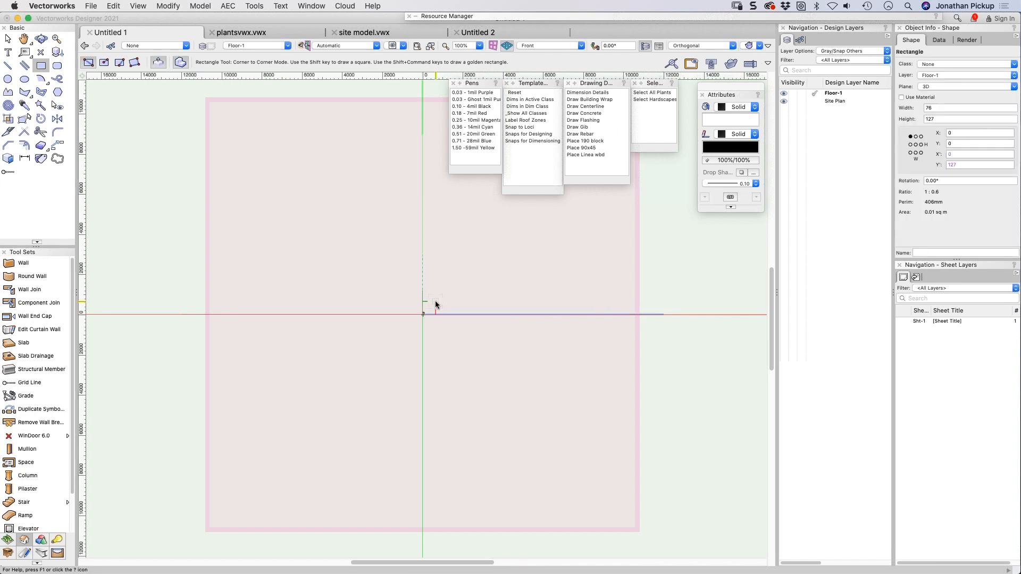
# Step: Extrude the switch plate rectangle by .5"
pyautogui.press('super+e')
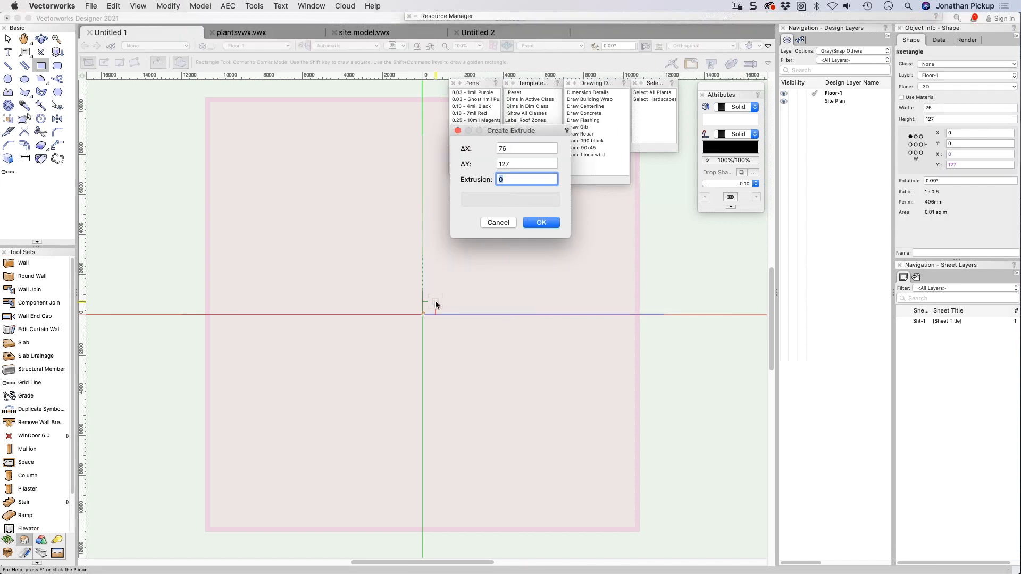
pyautogui.write('.5"')
pyautogui.press('Return')
# Step: Draw a square about 19 mm wide from the centre of the switch plate's face using the center-to-corner mode
pyautogui.press('c')
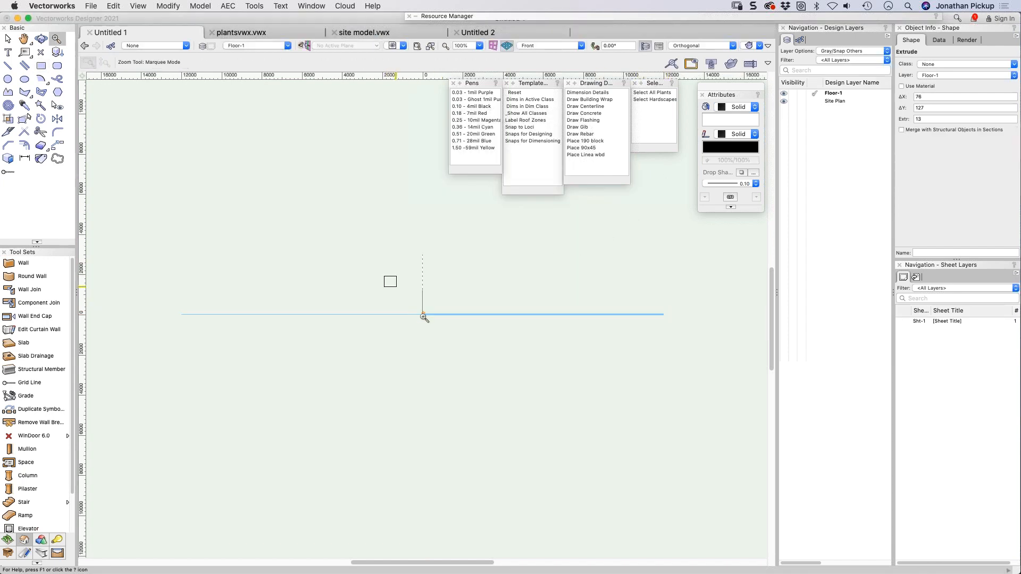
pyautogui.moveTo(386, 276); pyautogui.dragTo(536, 414)
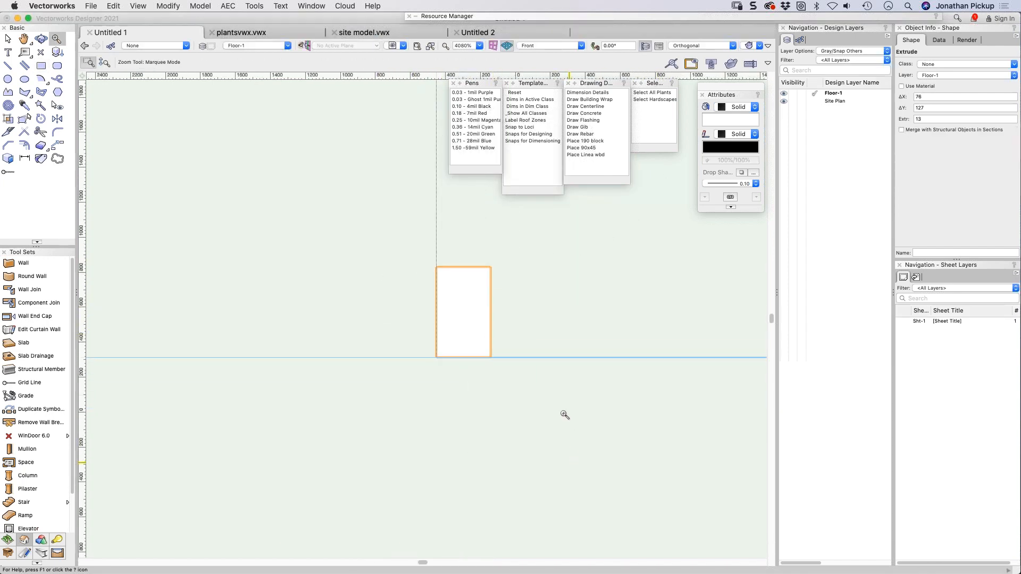
pyautogui.press('x')
pyautogui.click(41, 66)
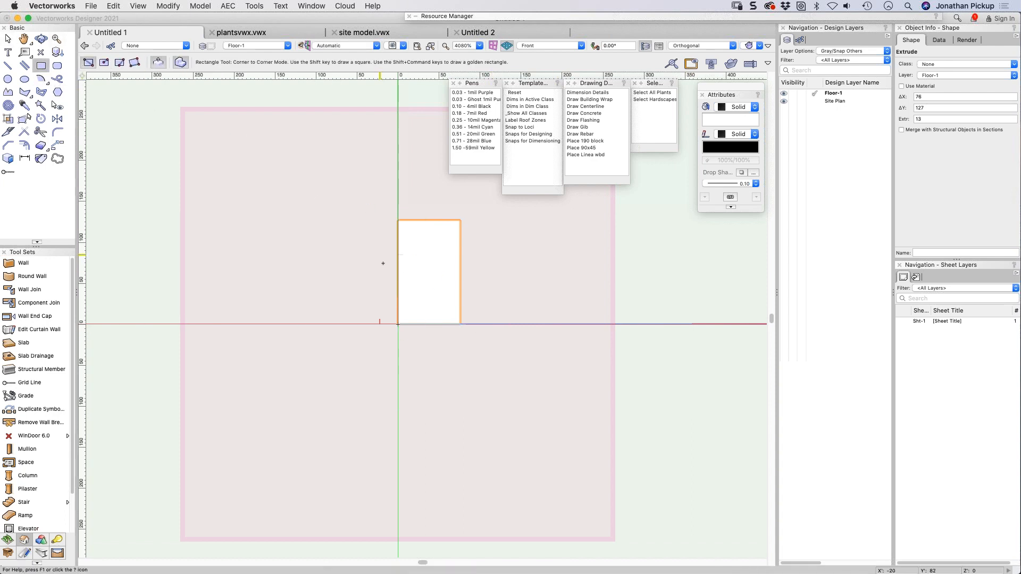
pyautogui.click(104, 62)
pyautogui.click(429, 273)
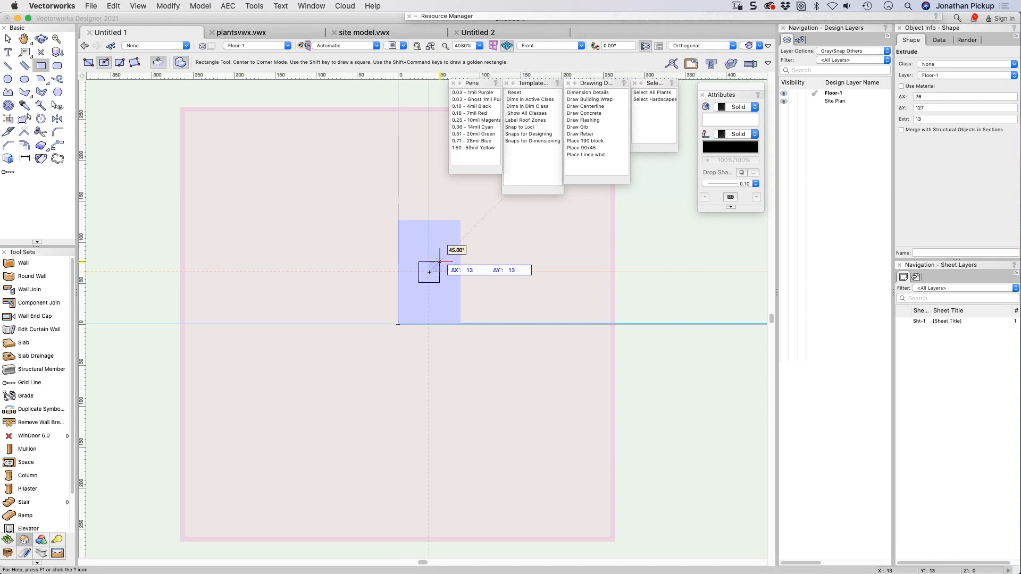
pyautogui.click(437, 265)
# Step: Extrude the small centre square by 15 mm
pyautogui.press('super+e')
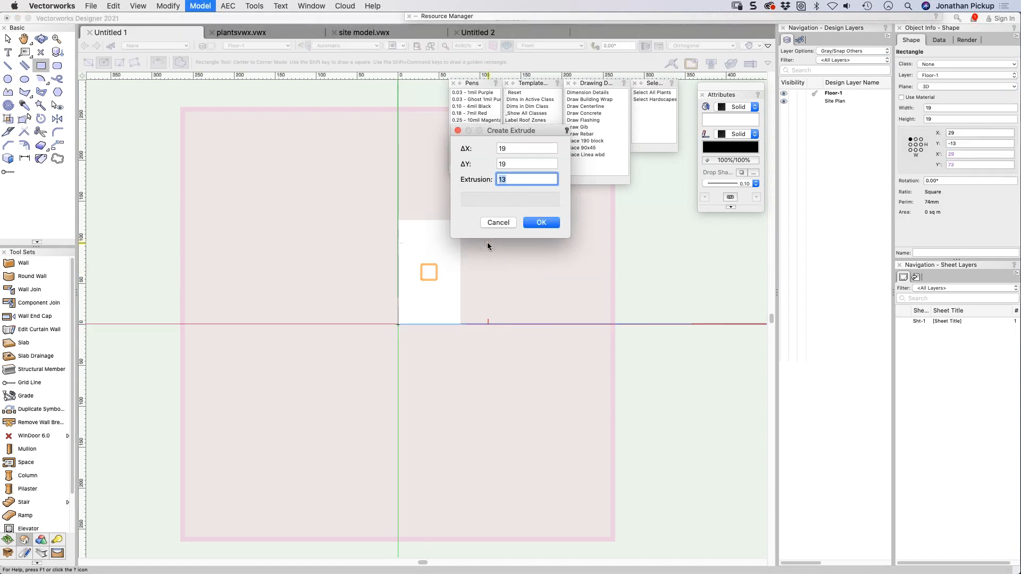
pyautogui.write('15')
pyautogui.press('Return')
# Step: Shorten the small switch extrude's depth to about 8 mm in the top/plan view
pyautogui.press('x')
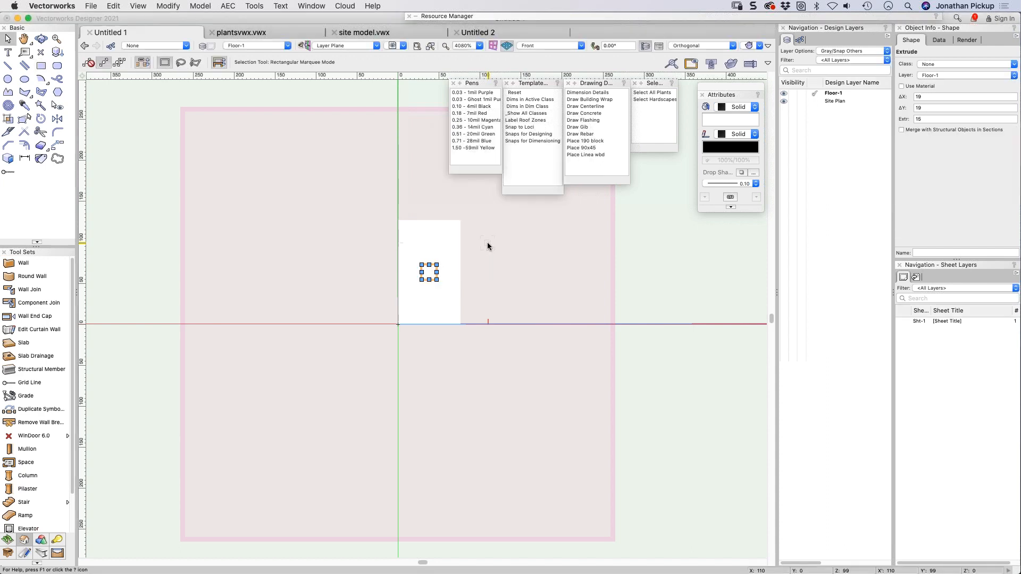
pyautogui.press('F5')
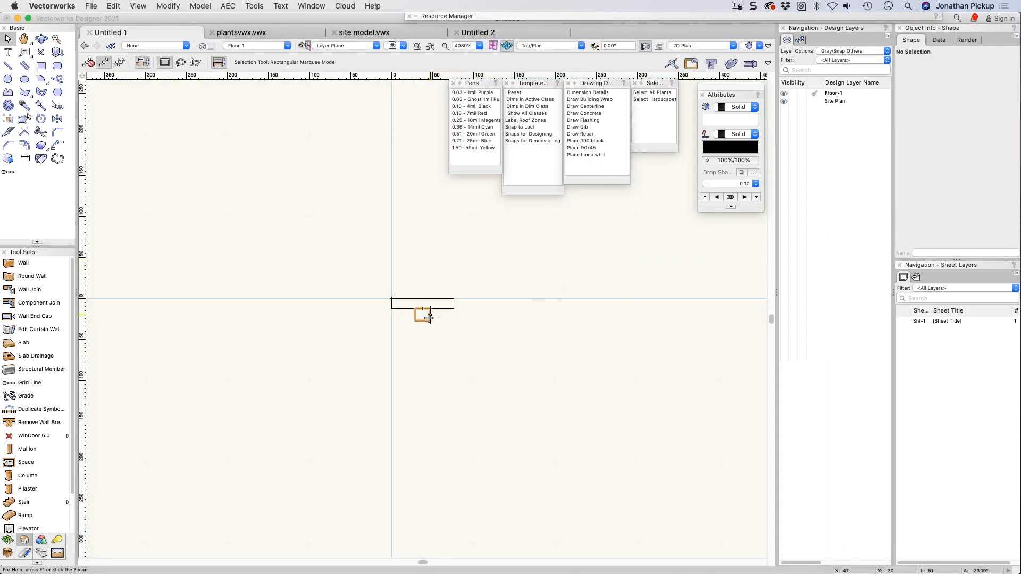
pyautogui.moveTo(430, 321); pyautogui.dragTo(429, 316)
# Step: Select both switch extrudes together and show them in the front view with orthogonal projection
pyautogui.press('2')
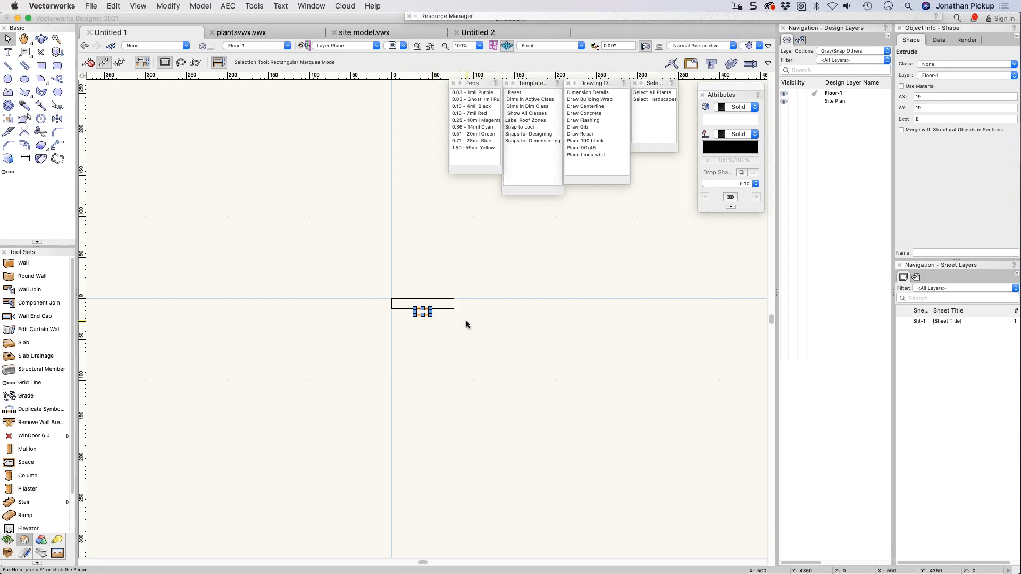
pyautogui.keyDown('shift'); pyautogui.click(432, 332); pyautogui.keyUp('shift')
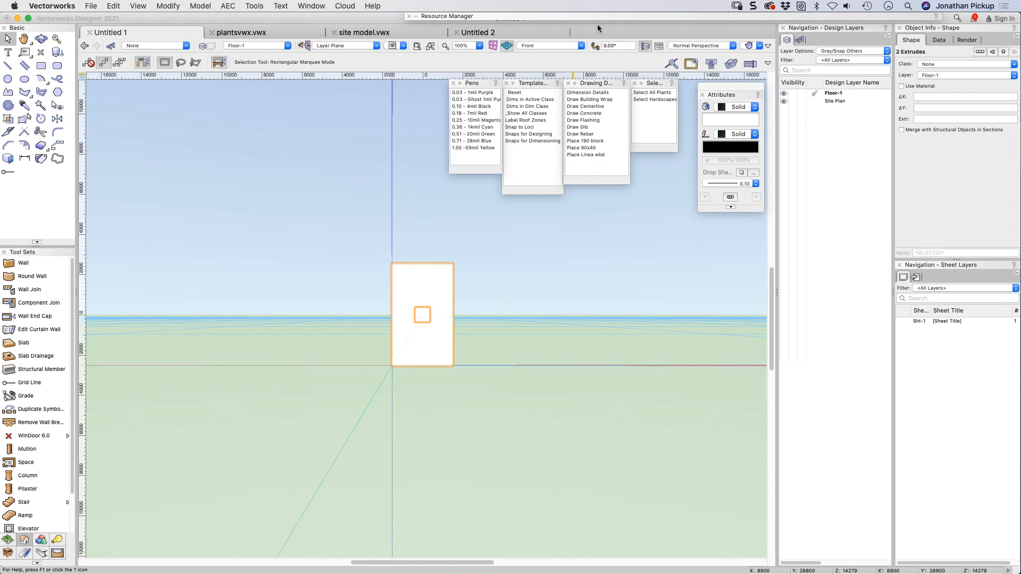
pyautogui.click(694, 46)
pyautogui.click(691, 63)
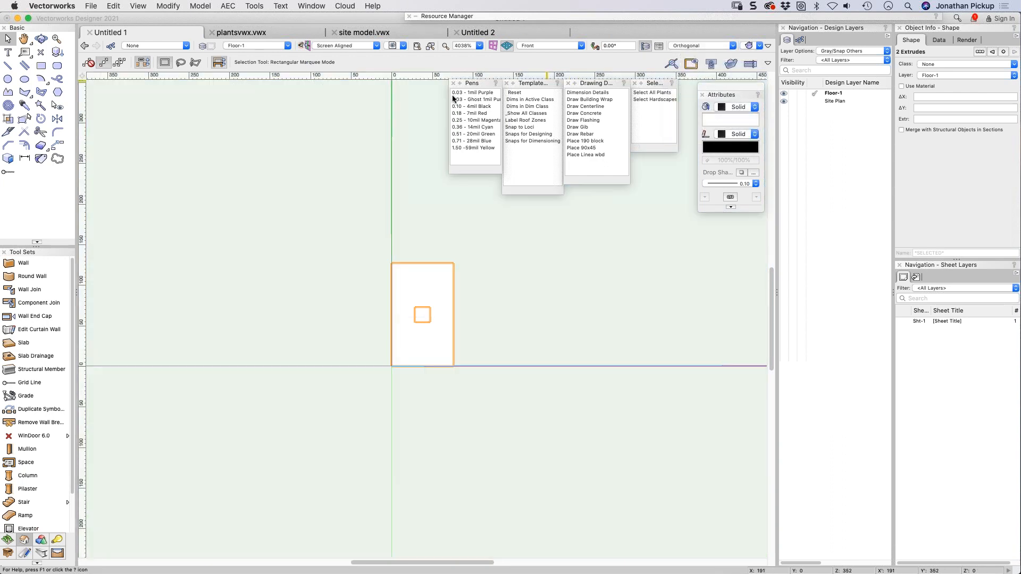
# Step: Begin creating a symbol from the two selected extrudes and name it Light switch
pyautogui.click(168, 6)
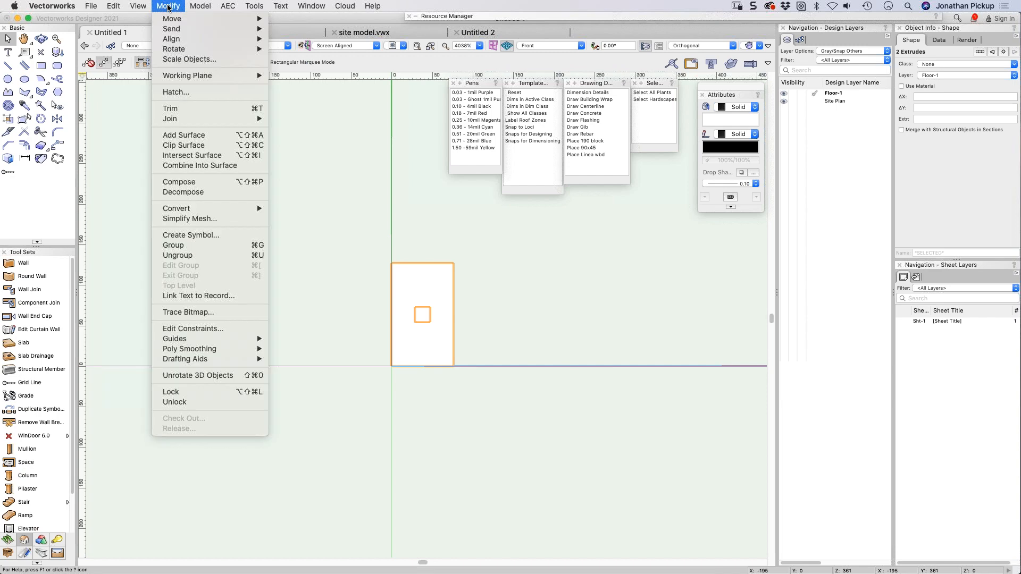
pyautogui.click(187, 234)
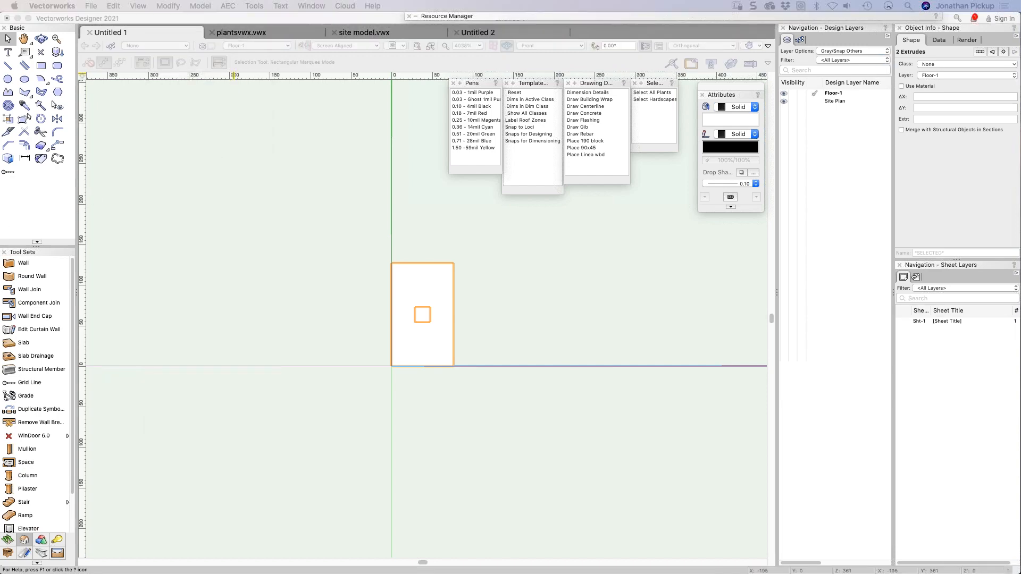
pyautogui.moveTo(351, 200); pyautogui.dragTo(424, 79)
pyautogui.write('L')
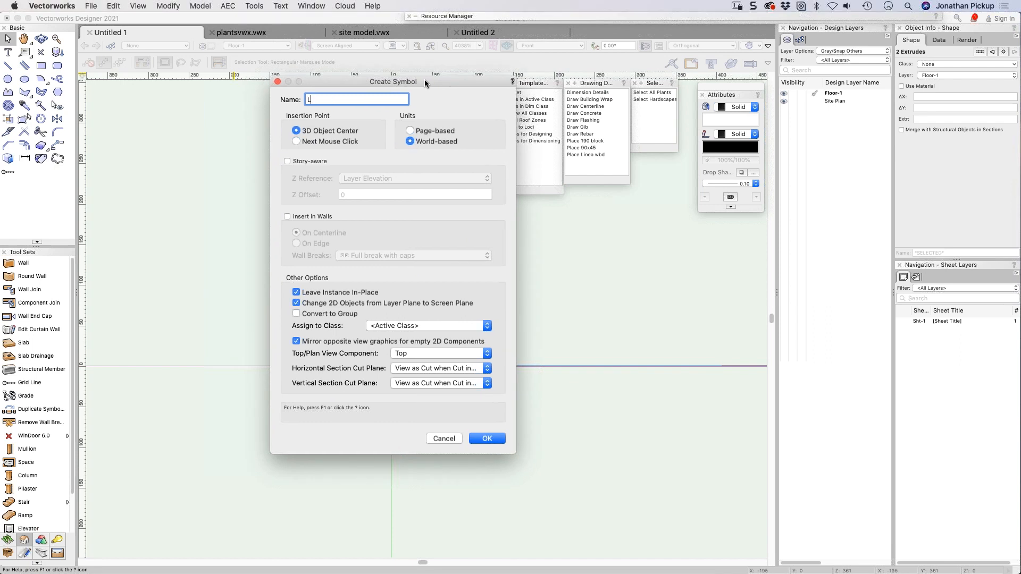
pyautogui.write('ight switch')
pyautogui.press('Tab')
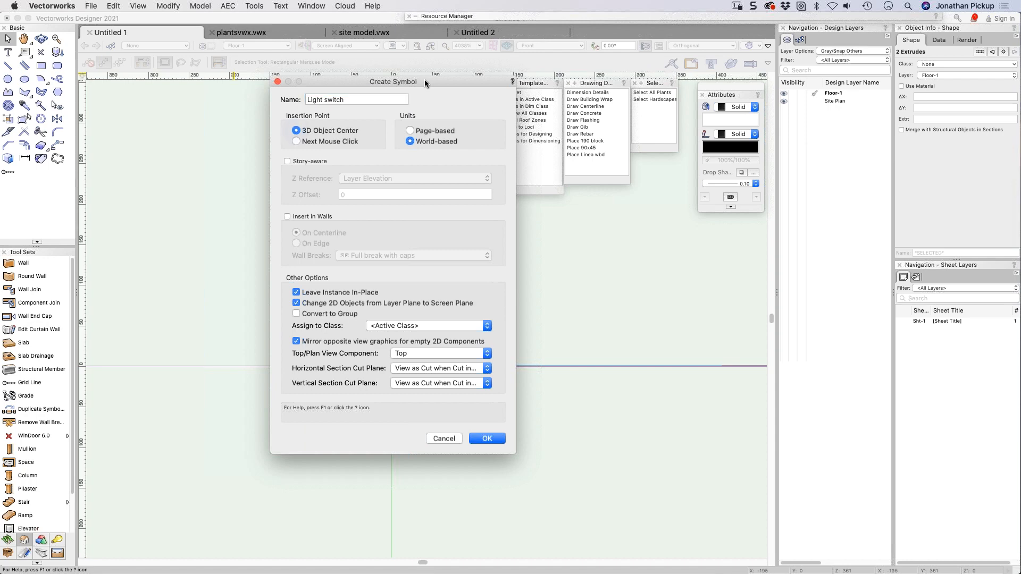
# Step: Make the symbol story-aware with the current story's Light switches level as its Z reference
pyautogui.click(295, 162)
pyautogui.click(354, 178)
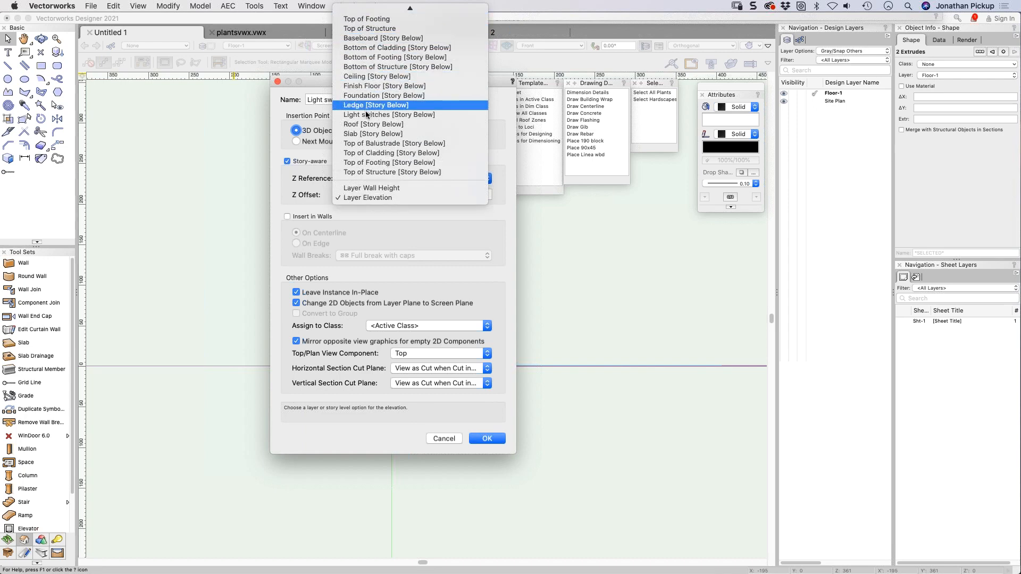
pyautogui.press('Escape')
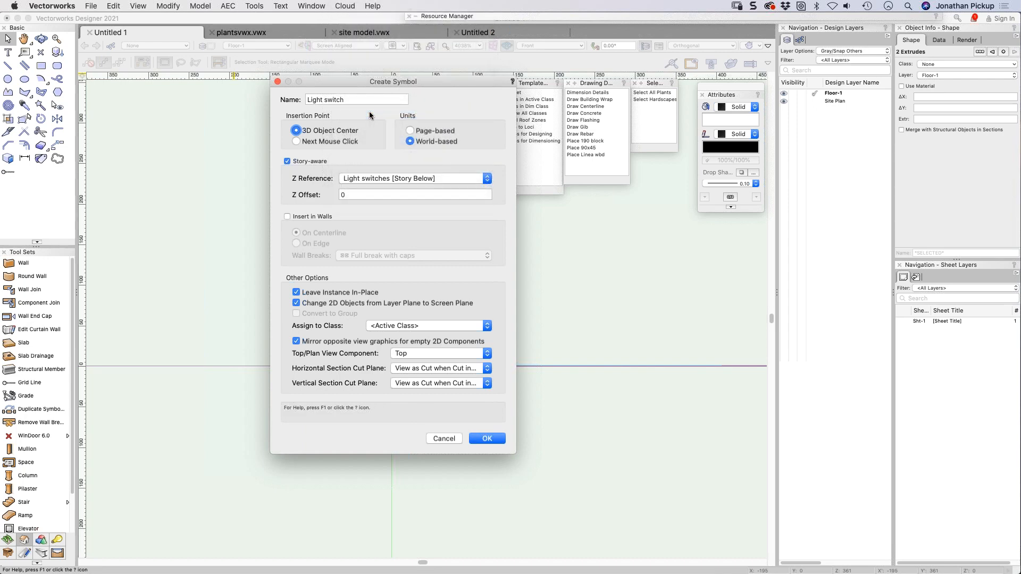
pyautogui.click(473, 176)
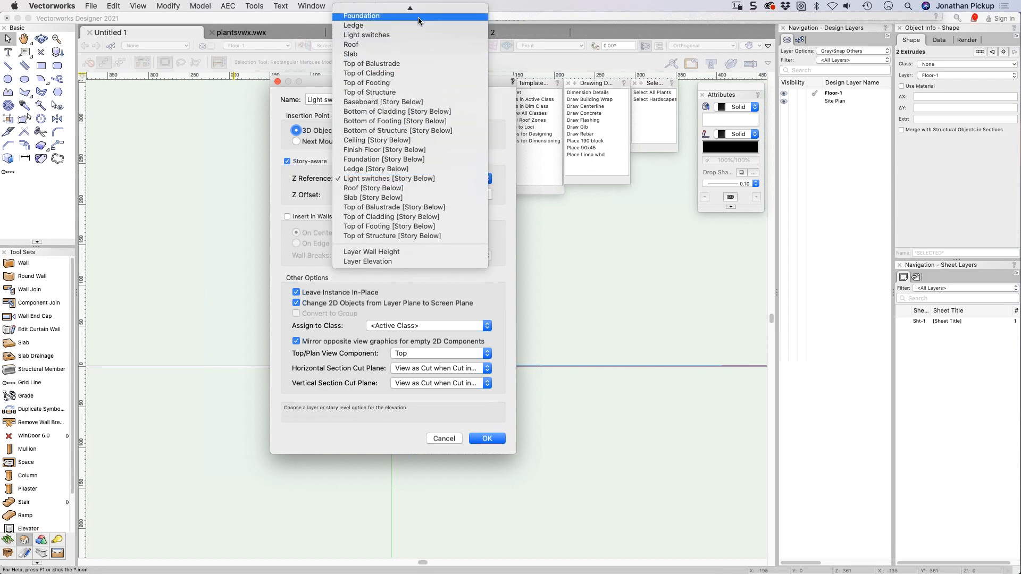
pyautogui.moveTo(410, 9)
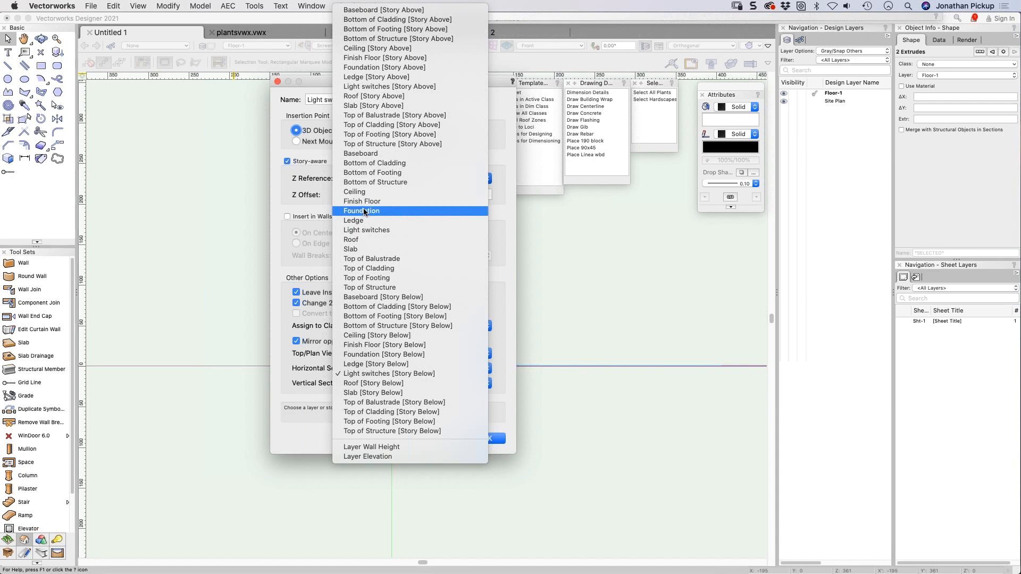
pyautogui.click(362, 230)
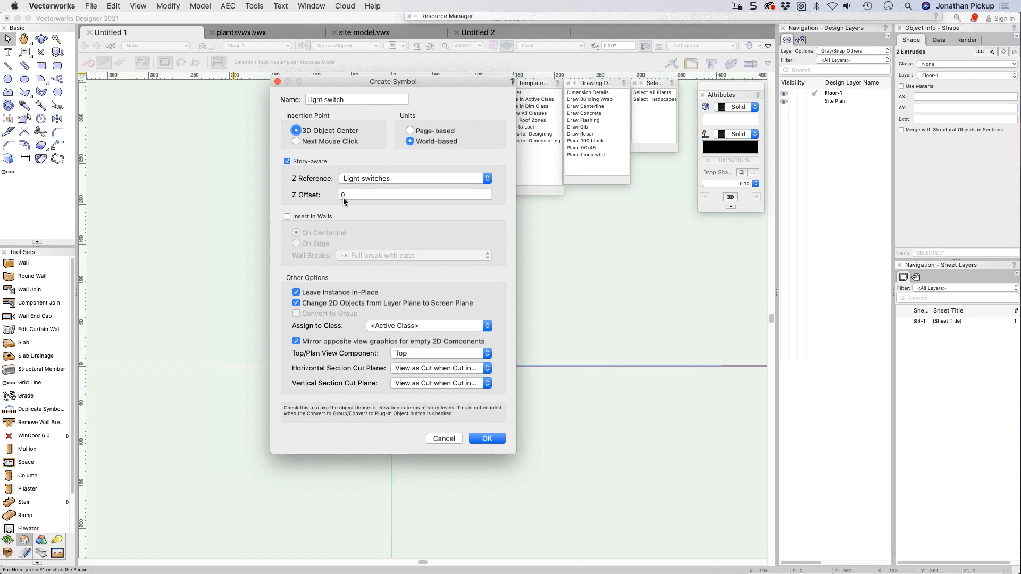
# Step: Begin a new class for the symbol and browse the importable classes in Burns_House_201201.vwx
pyautogui.click(424, 326)
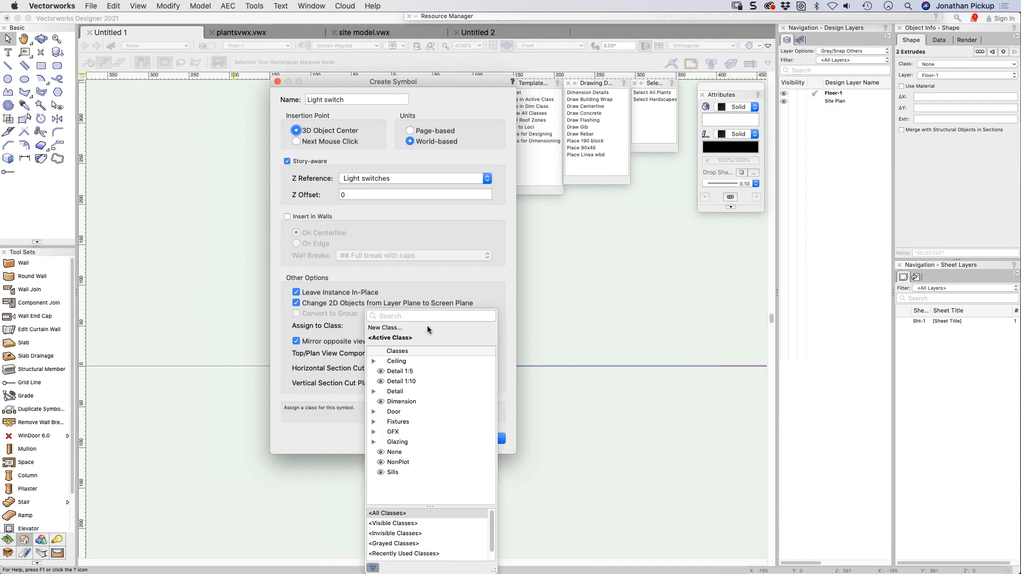
pyautogui.click(385, 330)
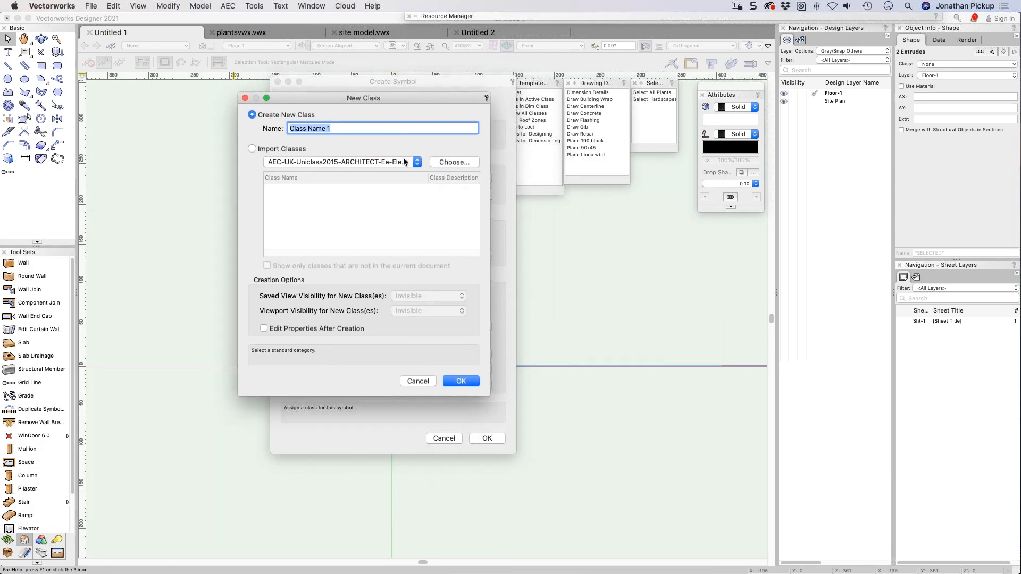
pyautogui.click(444, 162)
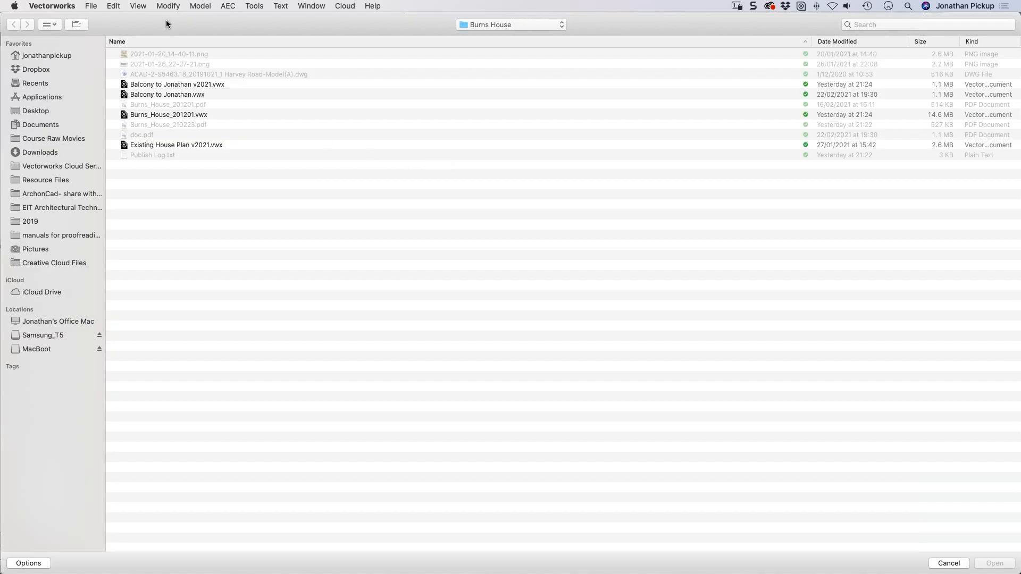
pyautogui.moveTo(166, 21)
pyautogui.mouseDown()
pyautogui.moveTo(114, 73)
pyautogui.moveTo(226, 38)
pyautogui.moveTo(164, 35)
pyautogui.mouseUp()
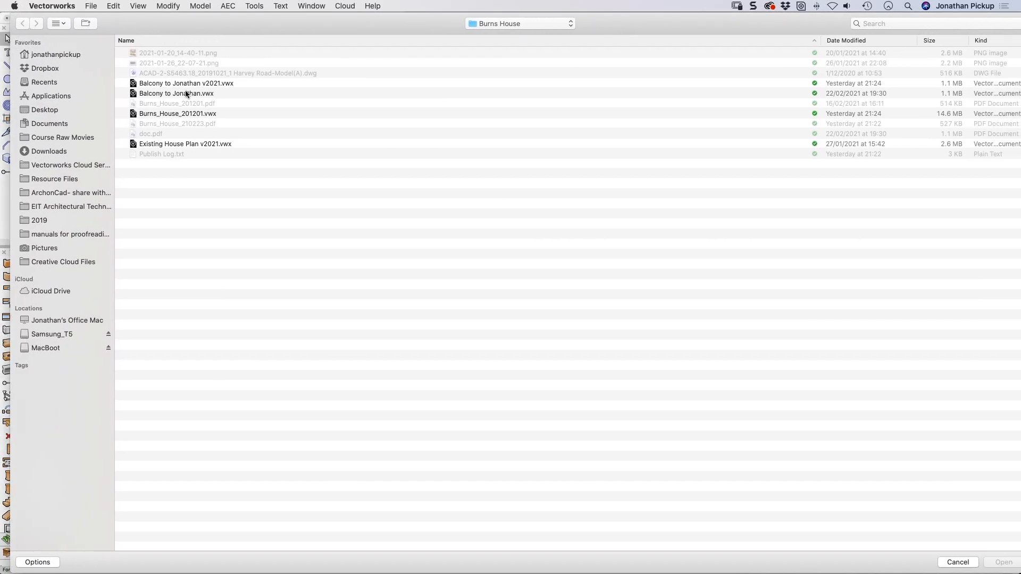
pyautogui.doubleClick(171, 113)
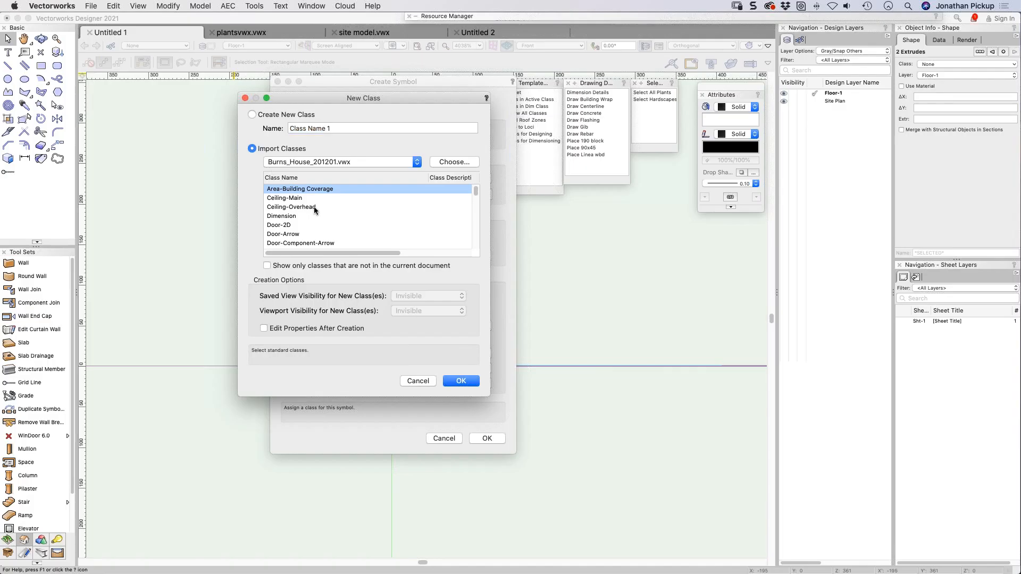
pyautogui.click(314, 210)
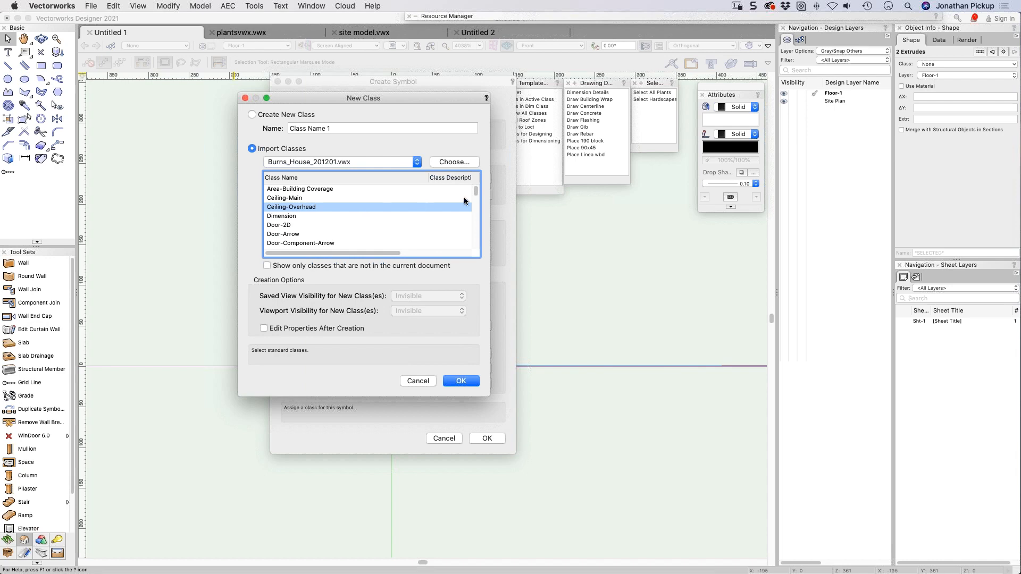
pyautogui.moveTo(476, 191); pyautogui.dragTo(476, 201)
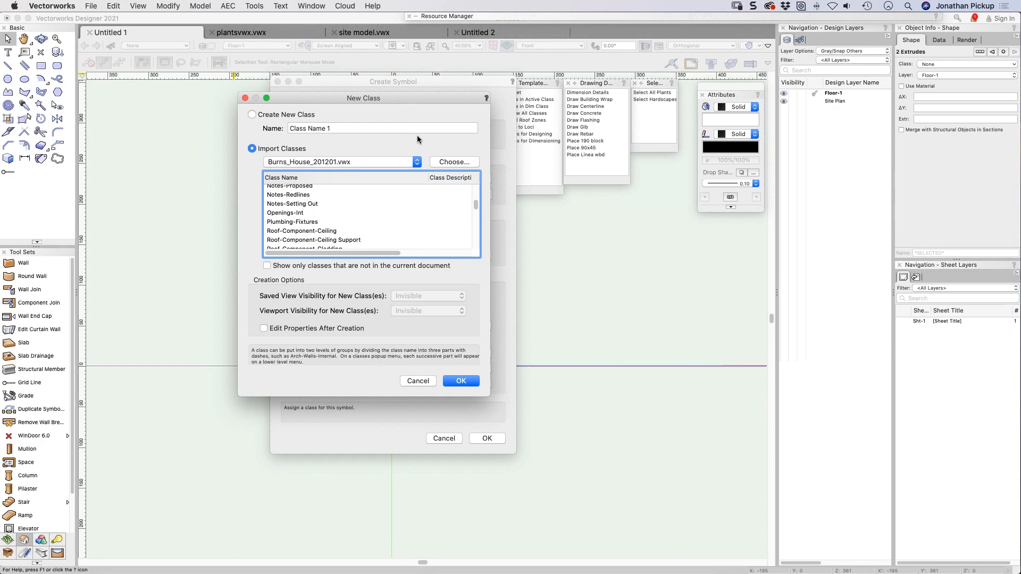
# Step: Import the Services-Electrical class from archoncad Standards v2021.vwx and assign it to the symbol
pyautogui.click(454, 162)
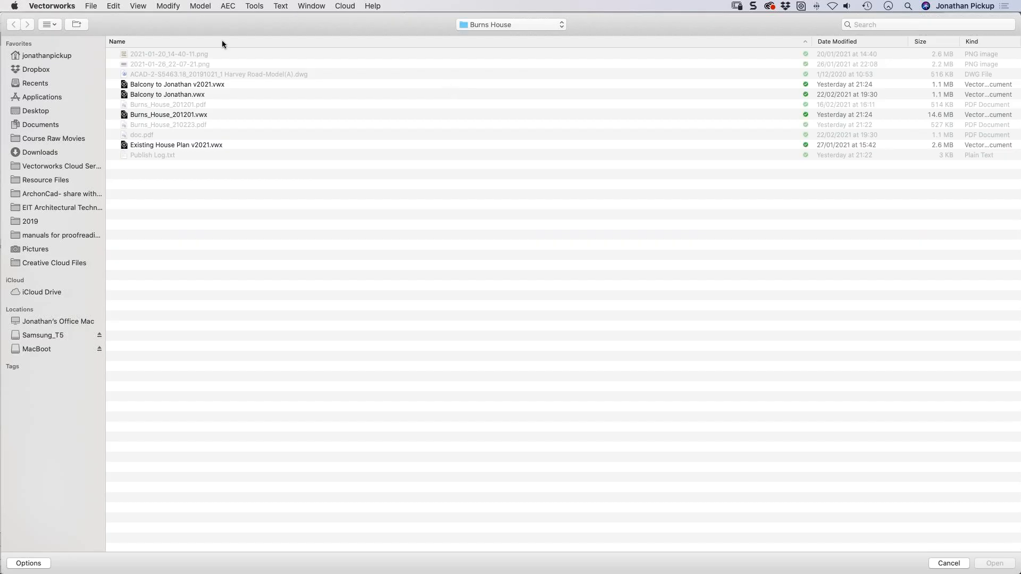
pyautogui.moveTo(221, 30); pyautogui.dragTo(0, 175)
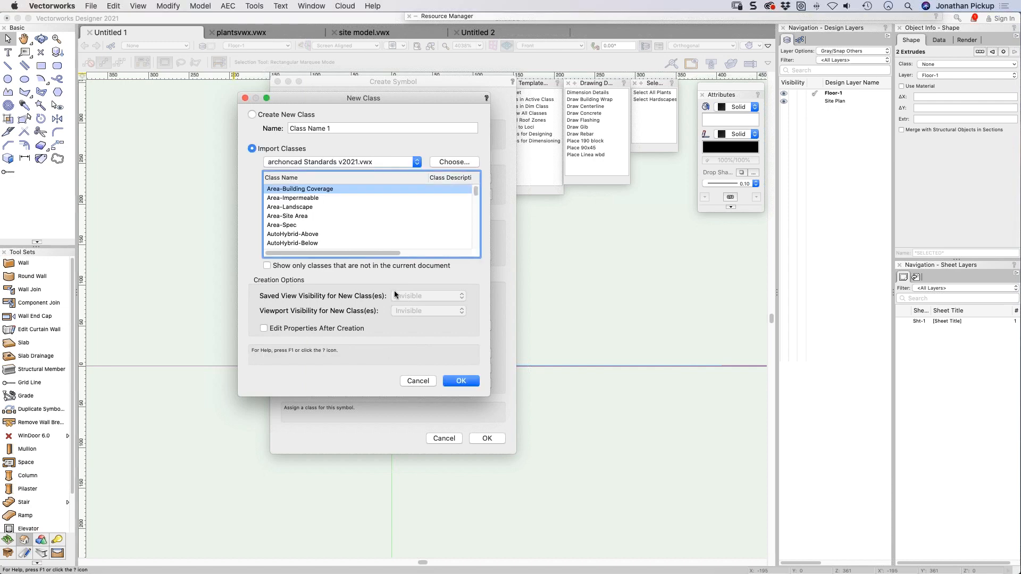
pyautogui.moveTo(477, 194); pyautogui.dragTo(477, 215)
pyautogui.scroll(3, 336, 229)
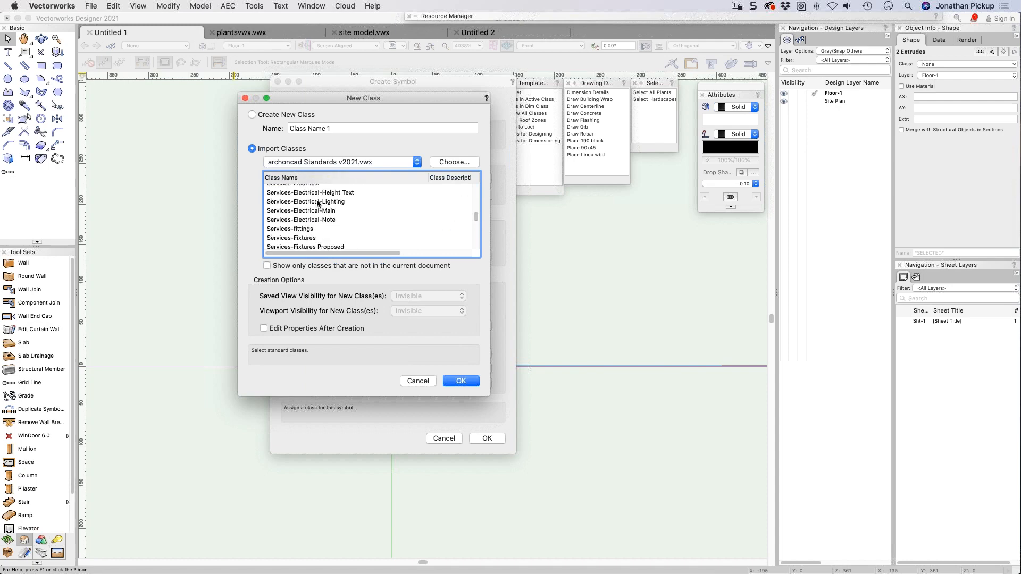
pyautogui.click(340, 202)
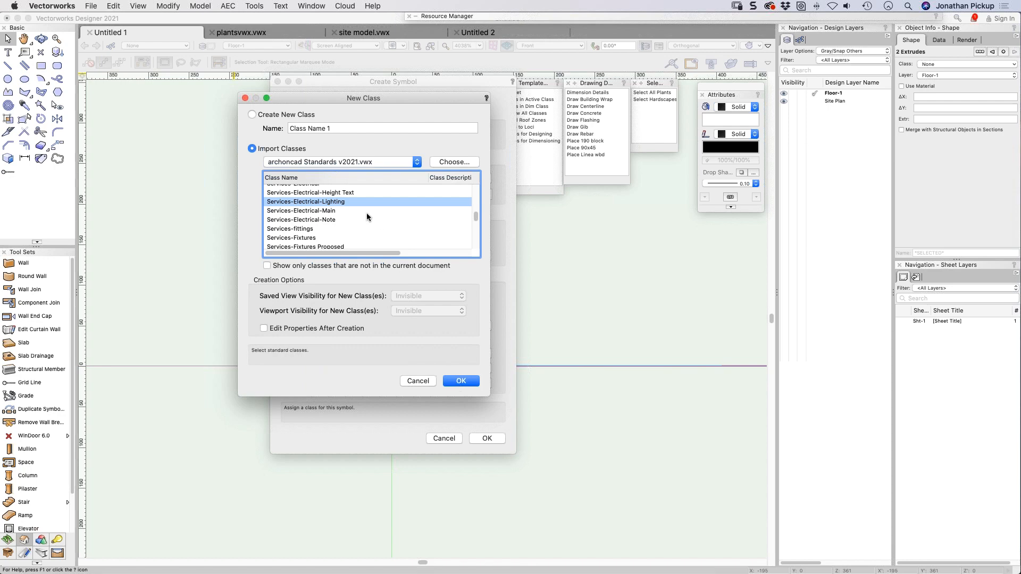
pyautogui.scroll(1, 339, 211)
pyautogui.scroll(1, 340, 211)
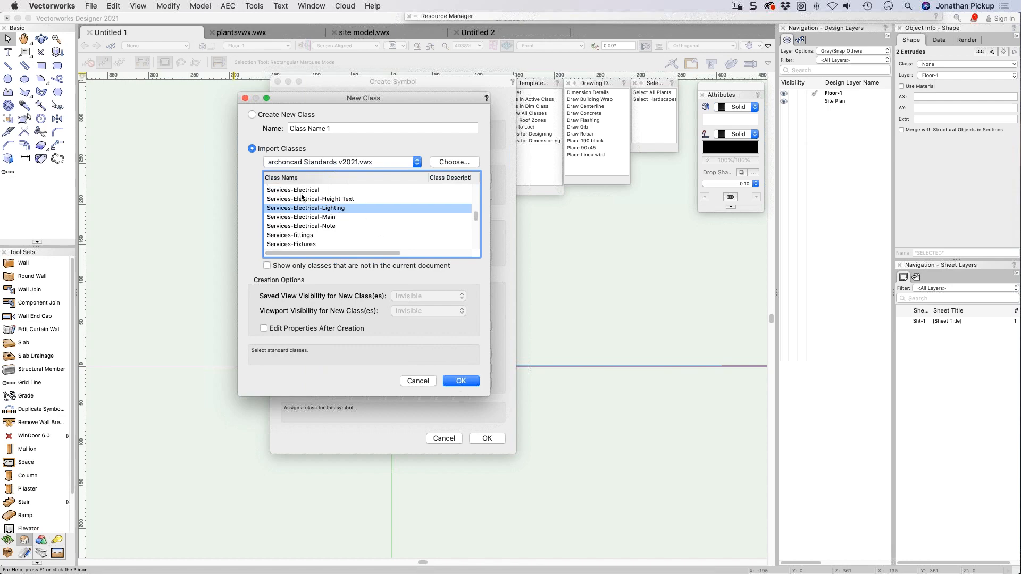
pyautogui.click(300, 190)
pyautogui.click(460, 382)
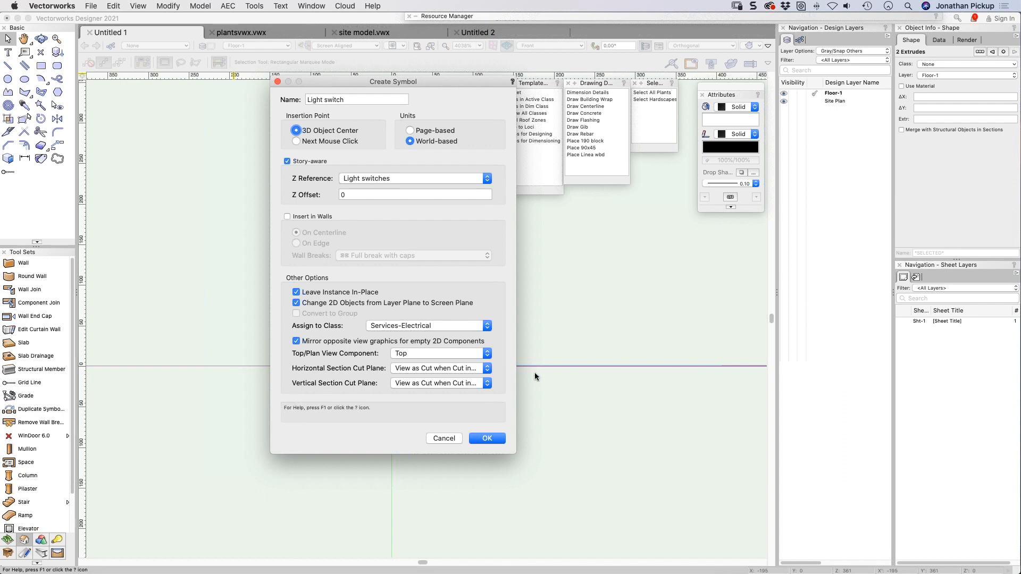
# Step: Set the symbol's insertion point by next mouse click and place it at the centre of the switch
pyautogui.click(326, 141)
pyautogui.click(325, 134)
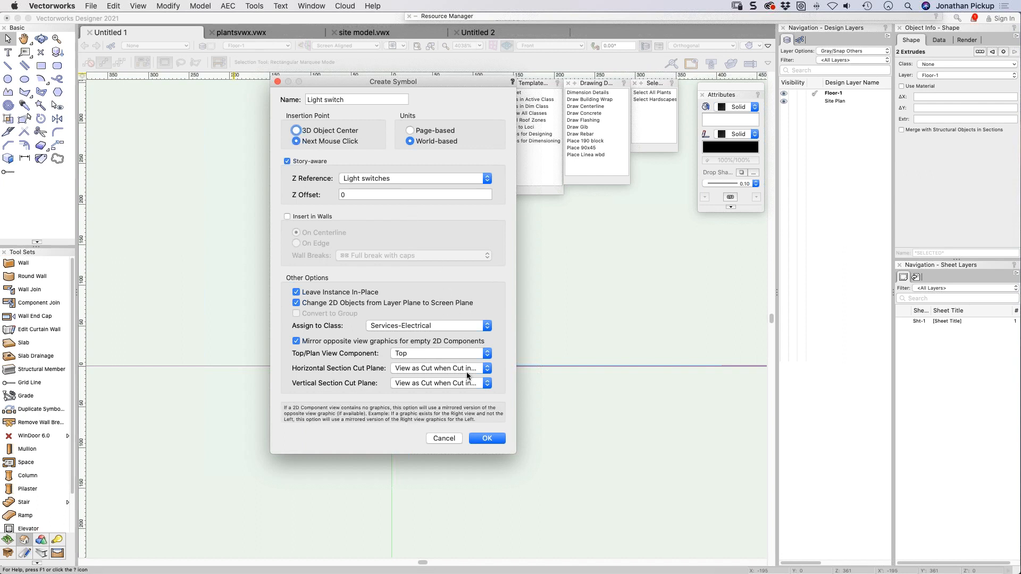
pyautogui.click(487, 439)
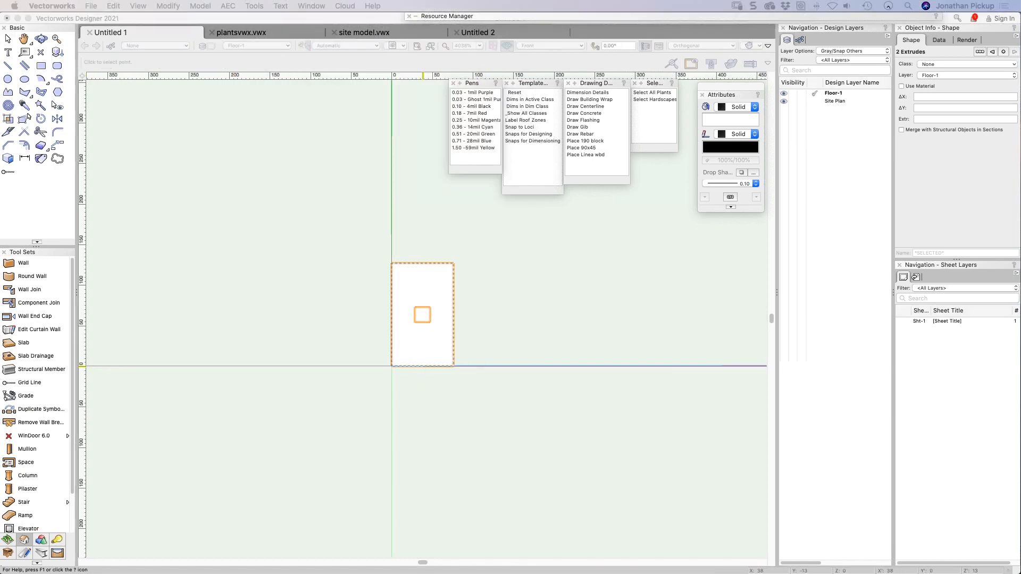
pyautogui.click(422, 315)
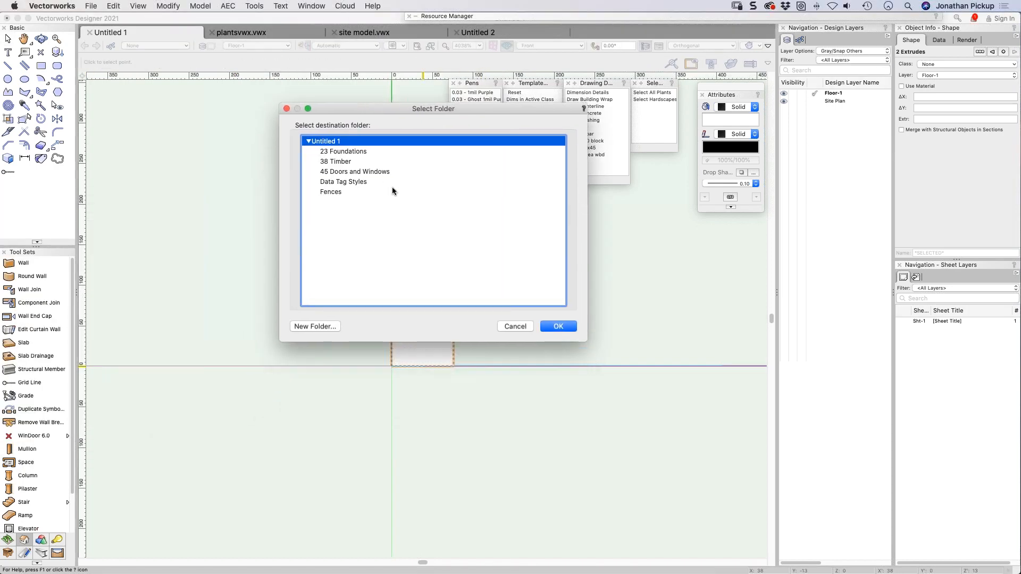
# Step: Store the symbol in a new symbol folder named Electrical
pyautogui.click(320, 326)
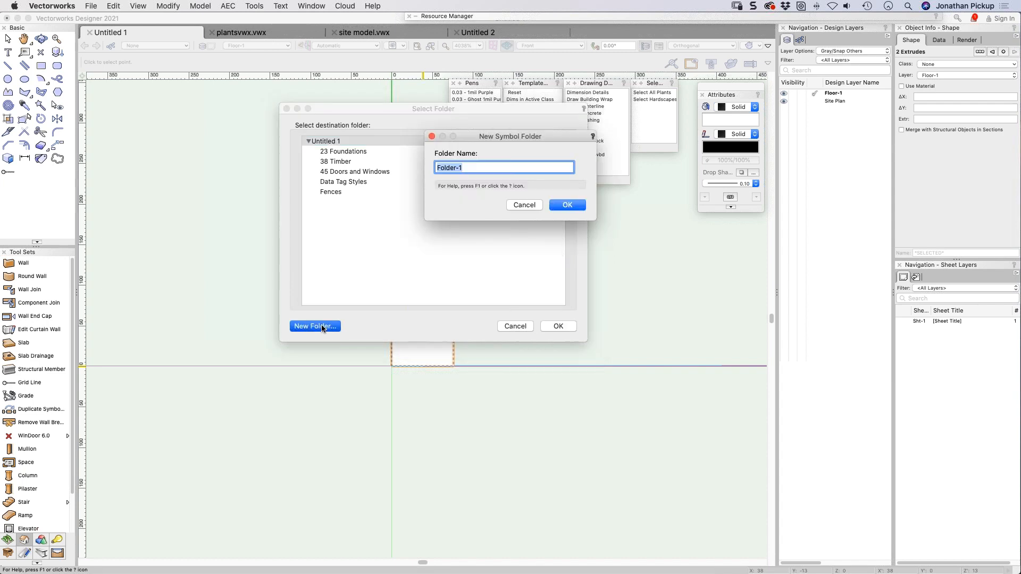
pyautogui.write('Electrical')
pyautogui.press('Return')
pyautogui.press('Return')
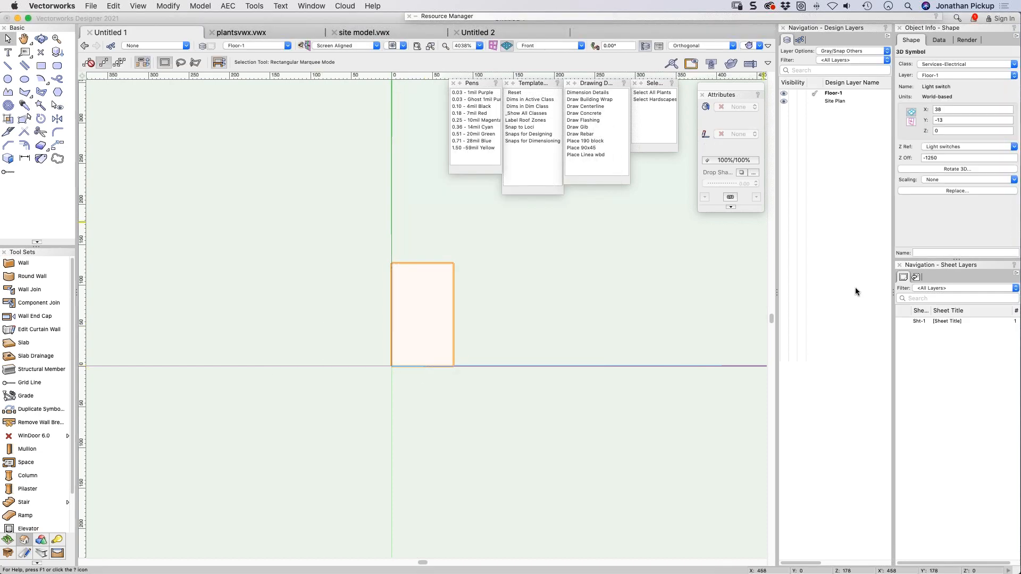
# Step: Delete the light switch symbol instance left in the drawing, working in the right isometric view
pyautogui.click(667, 296)
pyautogui.press('3')
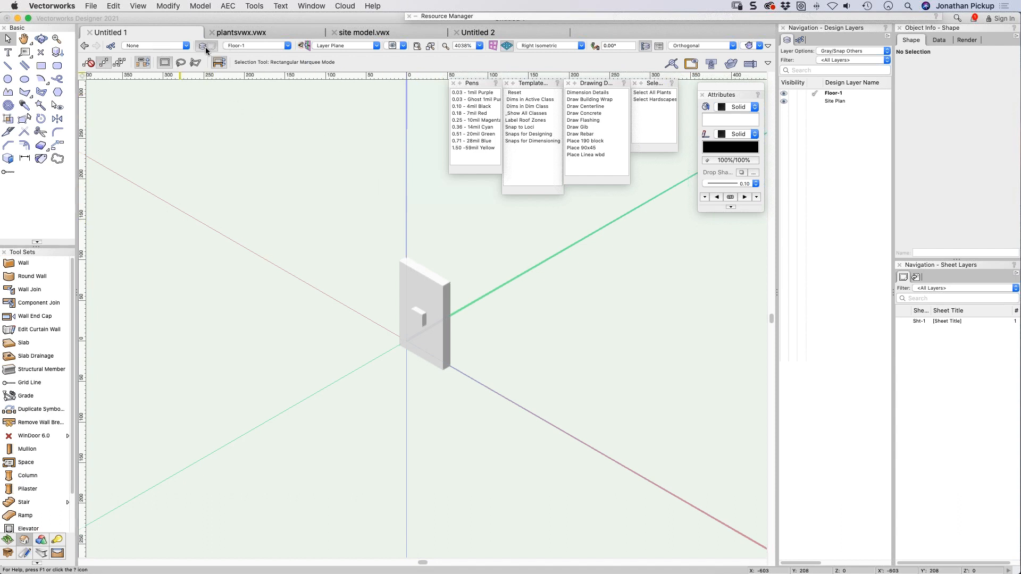
pyautogui.click(400, 269)
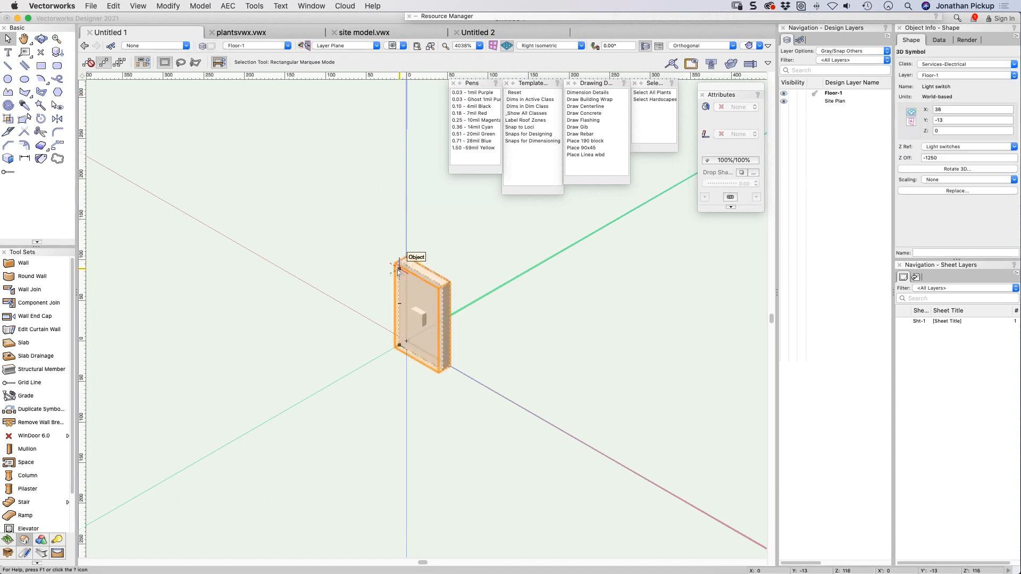
pyautogui.press('Delete')
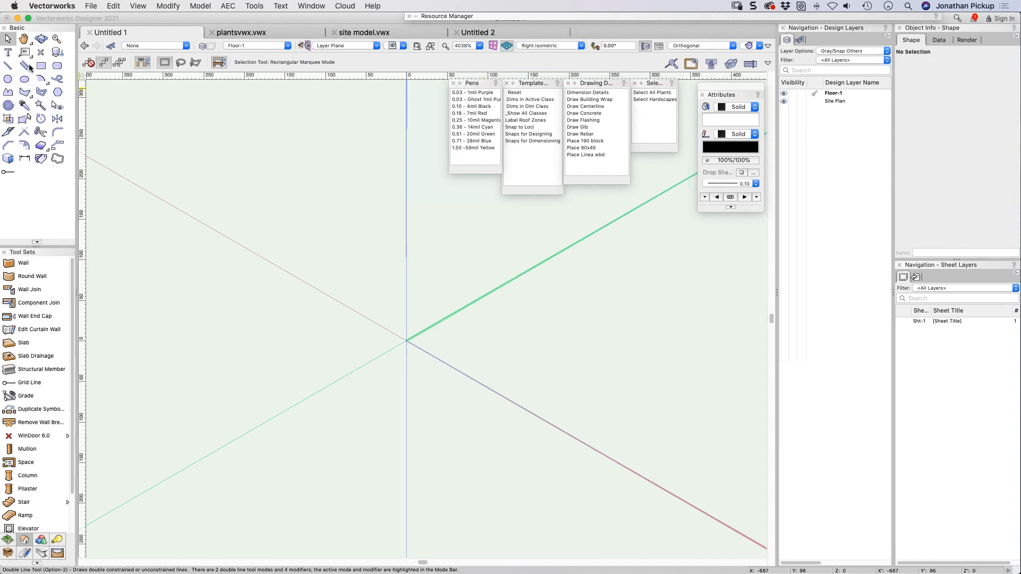
# Step: Insert the Light switch symbol at the page centre and fit the view to it
pyautogui.click(58, 51)
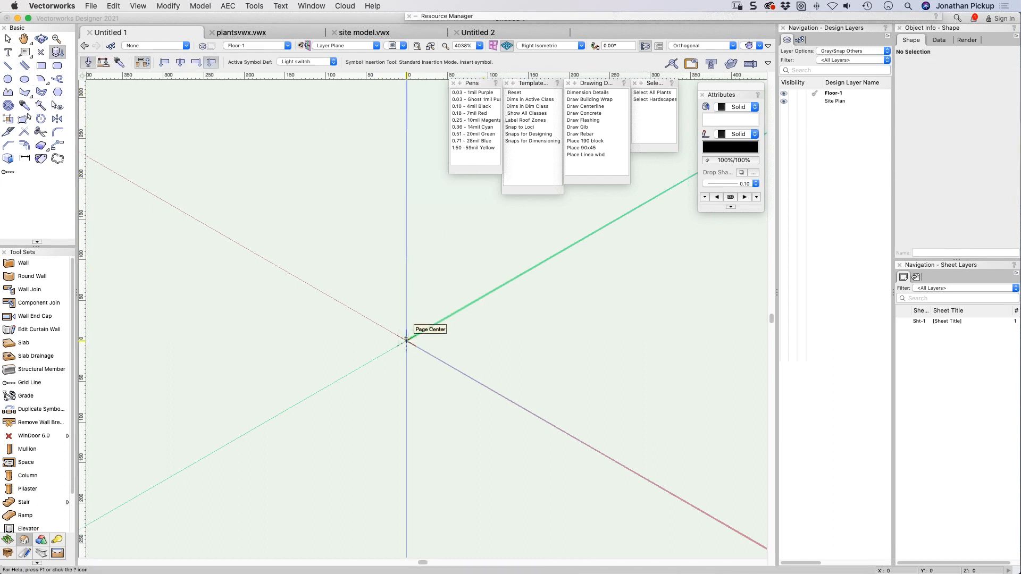
pyautogui.click(406, 339)
pyautogui.press('super+6')
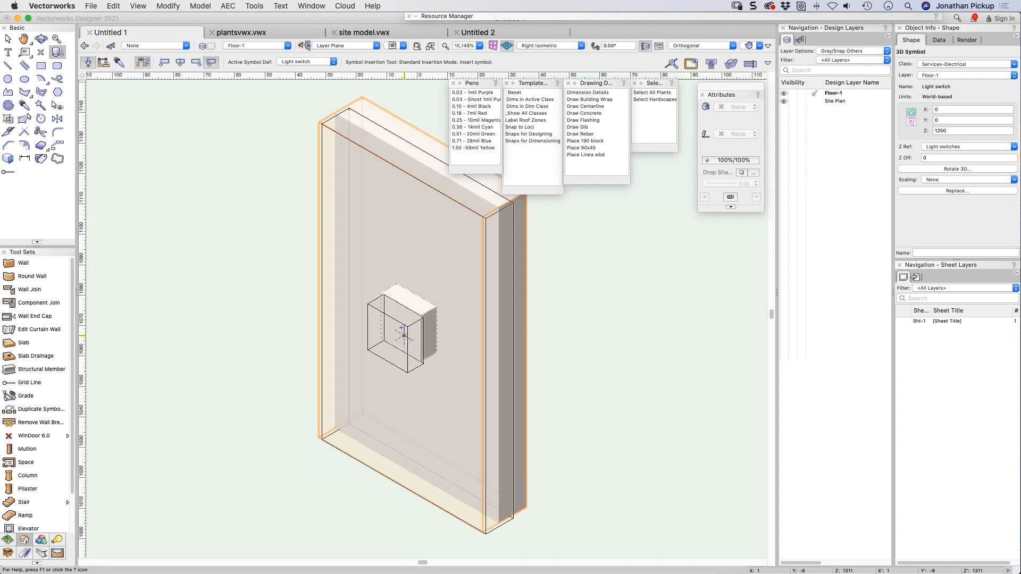
# Step: Examine the inserted light switch's height above the ground plane in a rotated 3D view
pyautogui.scroll(-5, 404, 341)
pyautogui.press('x')
pyautogui.moveTo(362, 460); pyautogui.dragTo(393, 358, button='middle')
pyautogui.click(352, 357)
pyautogui.moveTo(375, 398)
pyautogui.keyDown('ctrl'); pyautogui.mouseDown(button='middle')
pyautogui.moveTo(401, 332)
pyautogui.moveTo(428, 334)
pyautogui.moveTo(455, 390)
pyautogui.moveTo(468, 361)
pyautogui.moveTo(498, 337)
pyautogui.moveTo(480, 369)
pyautogui.mouseUp(button='middle'); pyautogui.keyUp('ctrl')
pyautogui.hotkey('shift', 'z')
pyautogui.moveTo(392, 326); pyautogui.dragTo(500, 424)
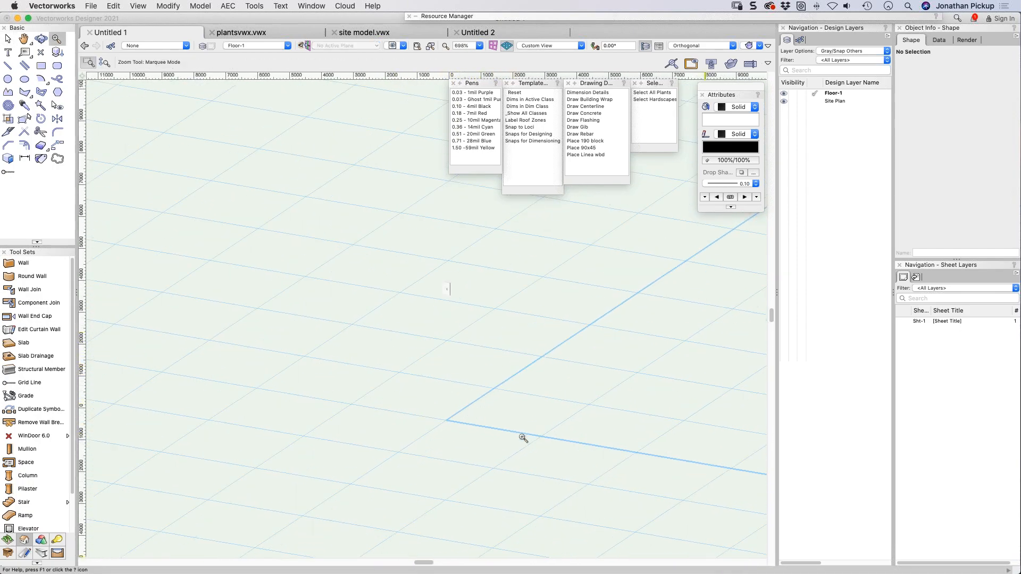
pyautogui.press('x')
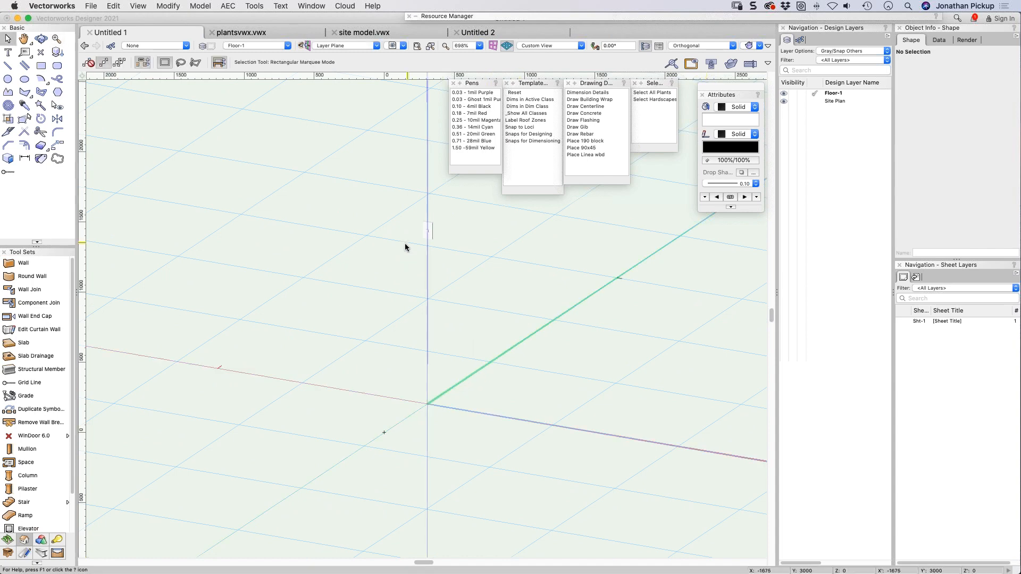
# Step: Check the story and story level assigned to the Floor-1 design layer, leaving its settings as they are
pyautogui.click(205, 47)
pyautogui.click(292, 135)
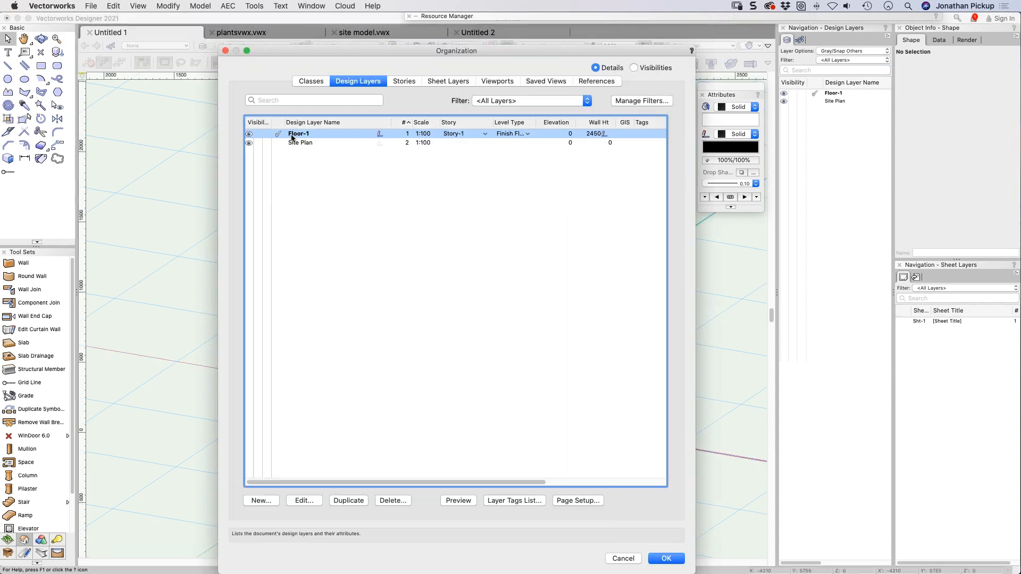
pyautogui.doubleClick(292, 135)
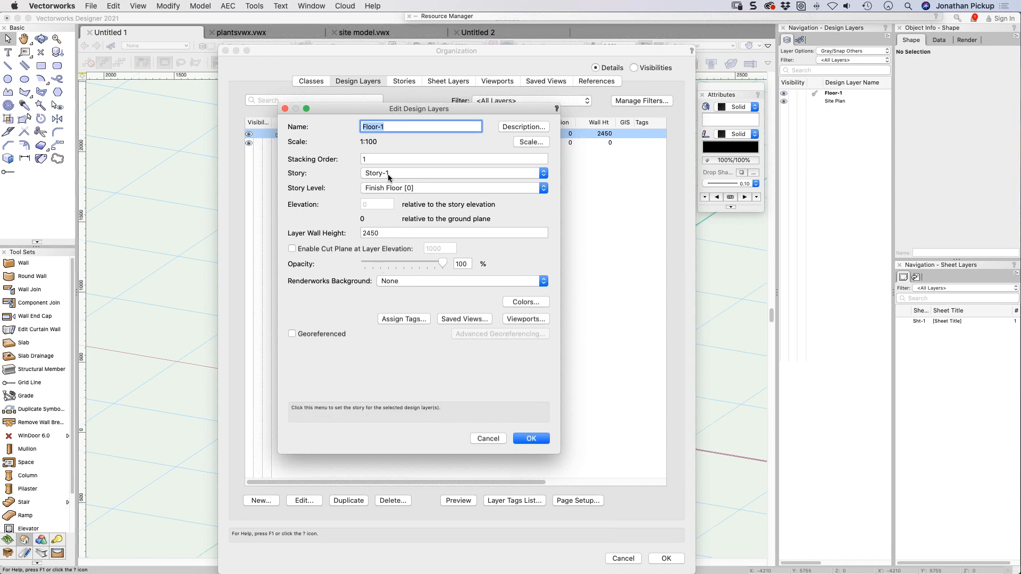
pyautogui.press('Escape')
# Step: Edit Story-1 and set its Light switches level's elevation offset to 44 inches (1118 mm)
pyautogui.click(400, 81)
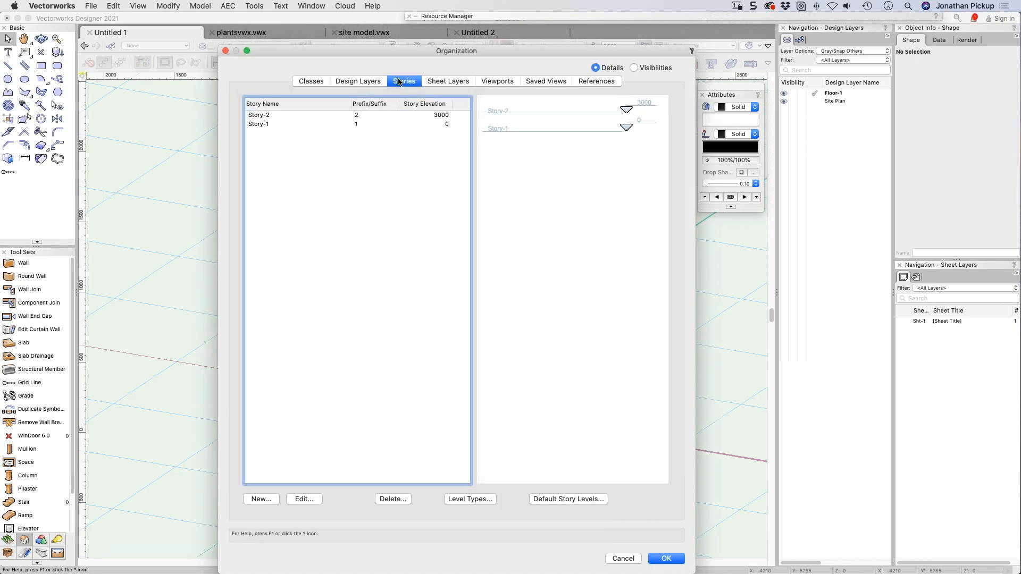
pyautogui.click(268, 125)
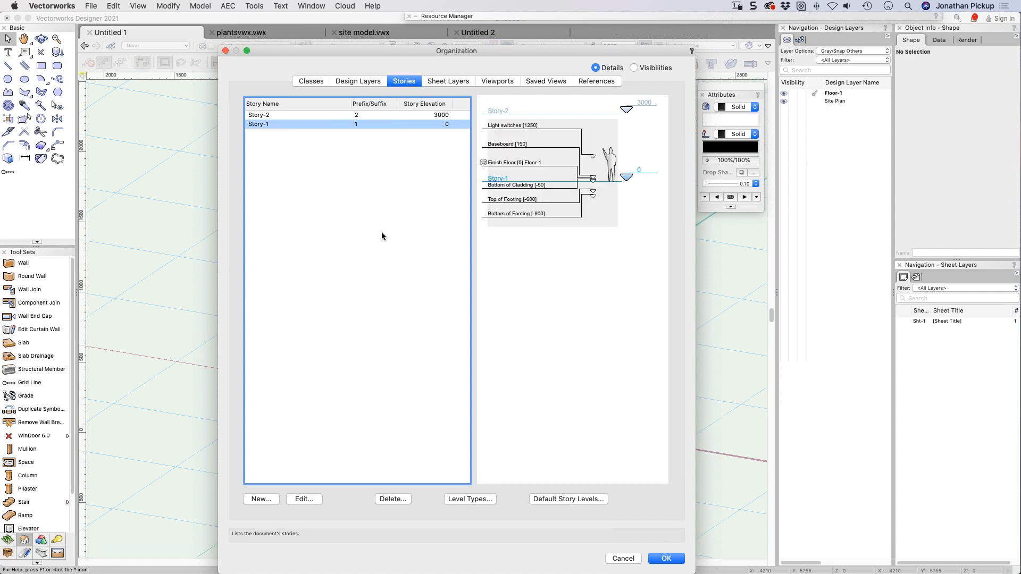
pyautogui.click(304, 498)
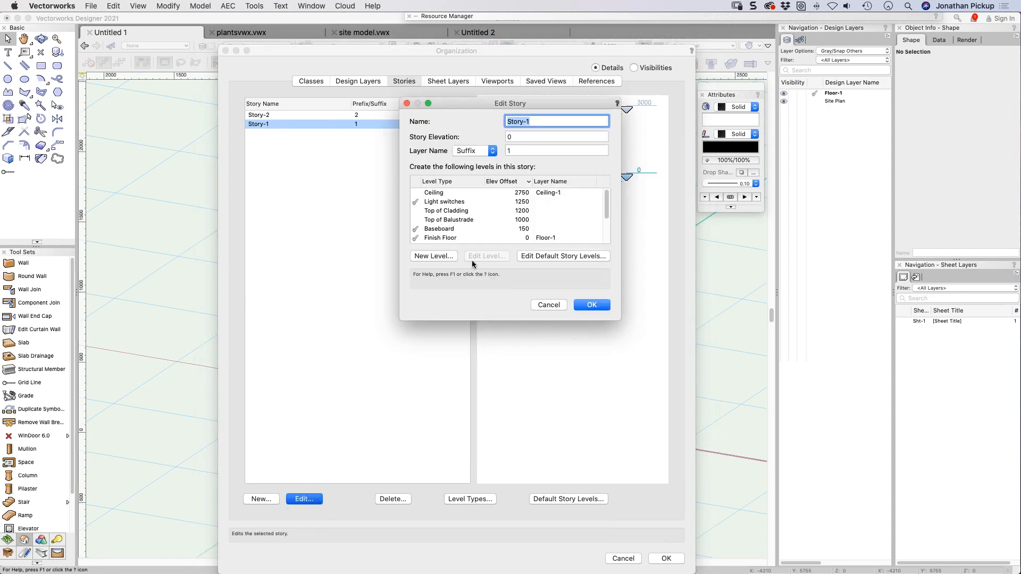
pyautogui.click(454, 203)
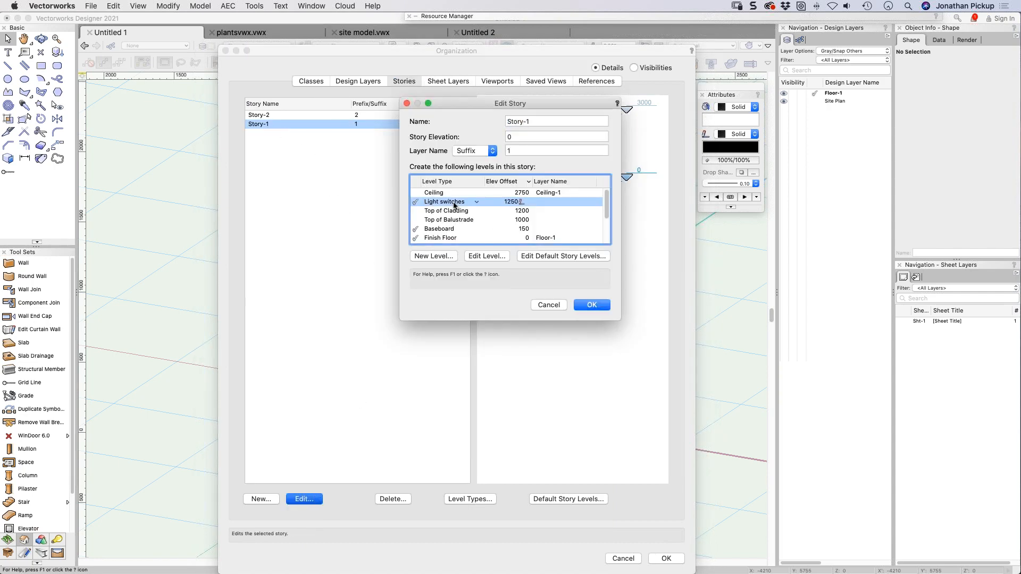
pyautogui.click(517, 203)
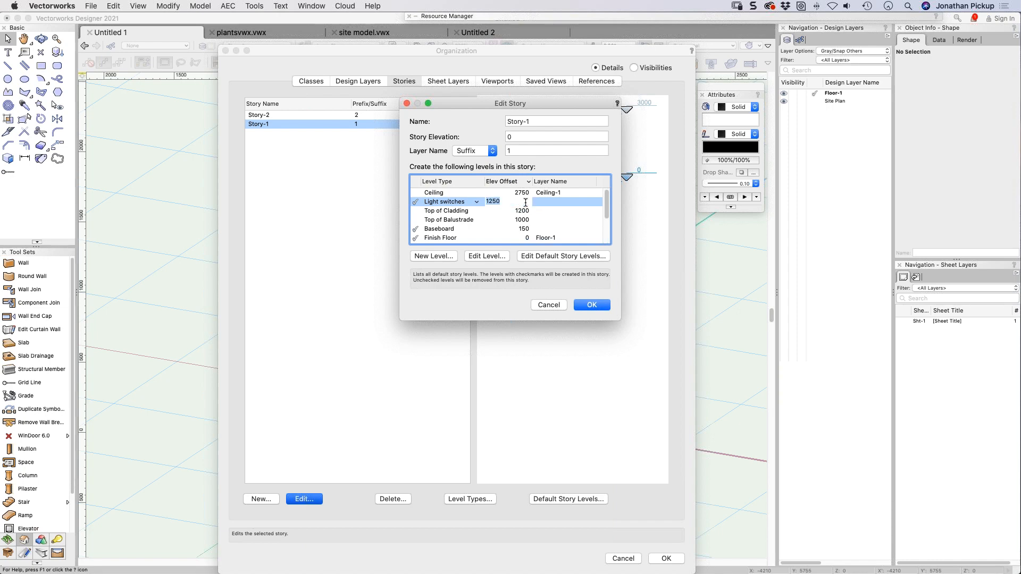
pyautogui.write('44')
pyautogui.press('Return')
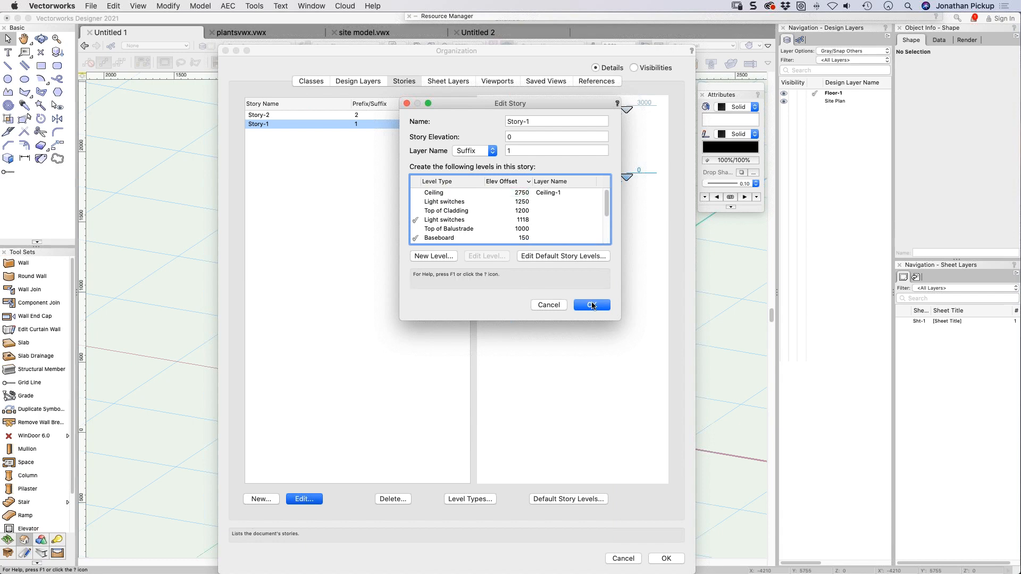
# Step: Set the active Light switches level's elevation offset in Story-1 to 600 and accept the story changes
pyautogui.doubleClick(513, 201)
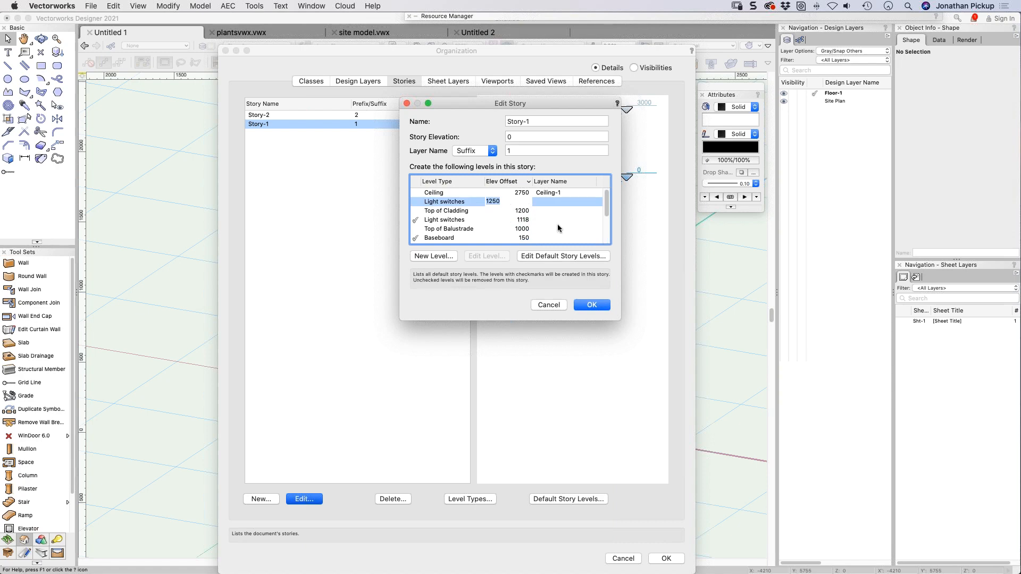
pyautogui.scroll(-3, 558, 228)
pyautogui.scroll(3, 557, 223)
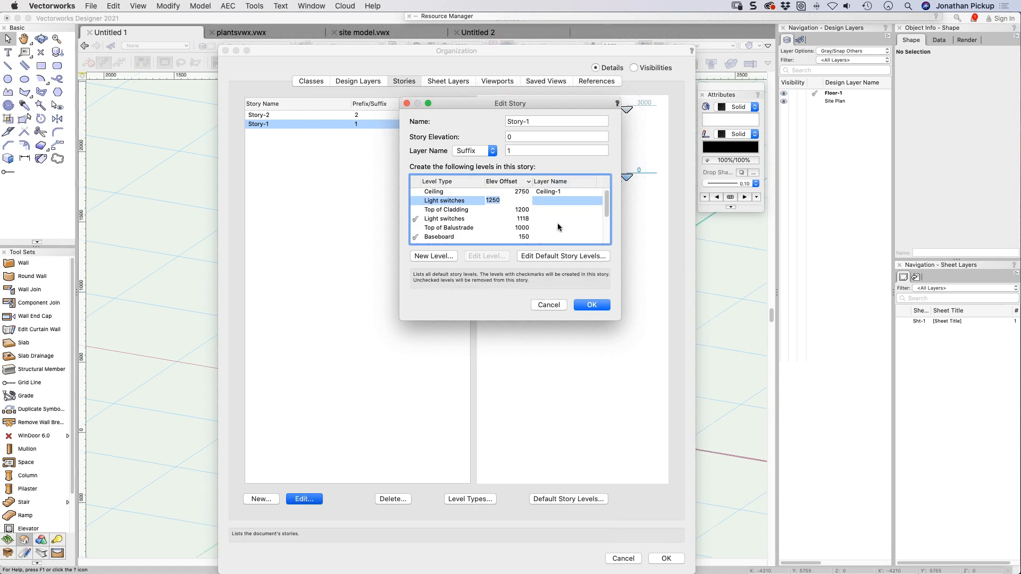
pyautogui.click(438, 222)
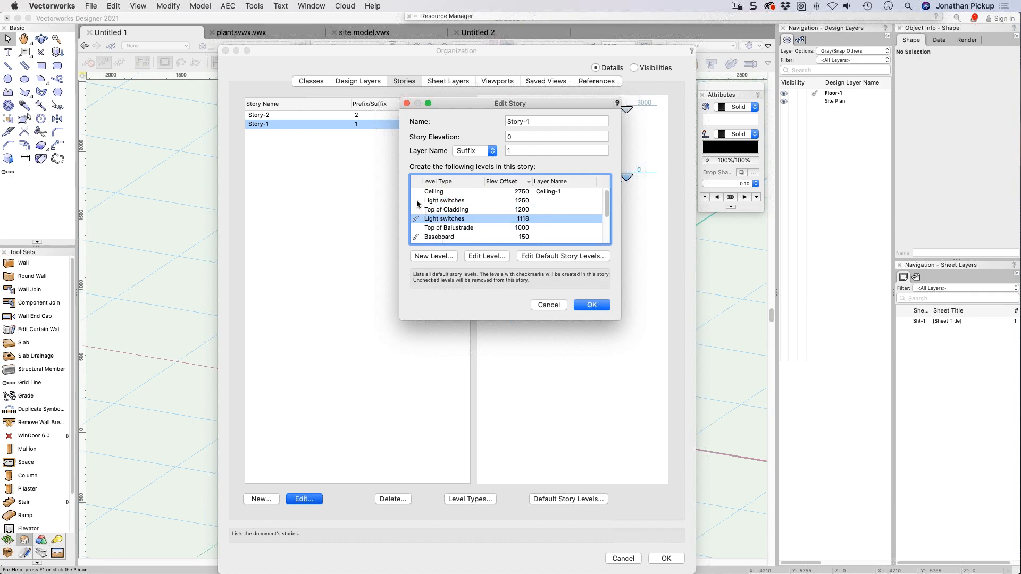
pyautogui.click(522, 218)
pyautogui.write('600')
pyautogui.press('Return')
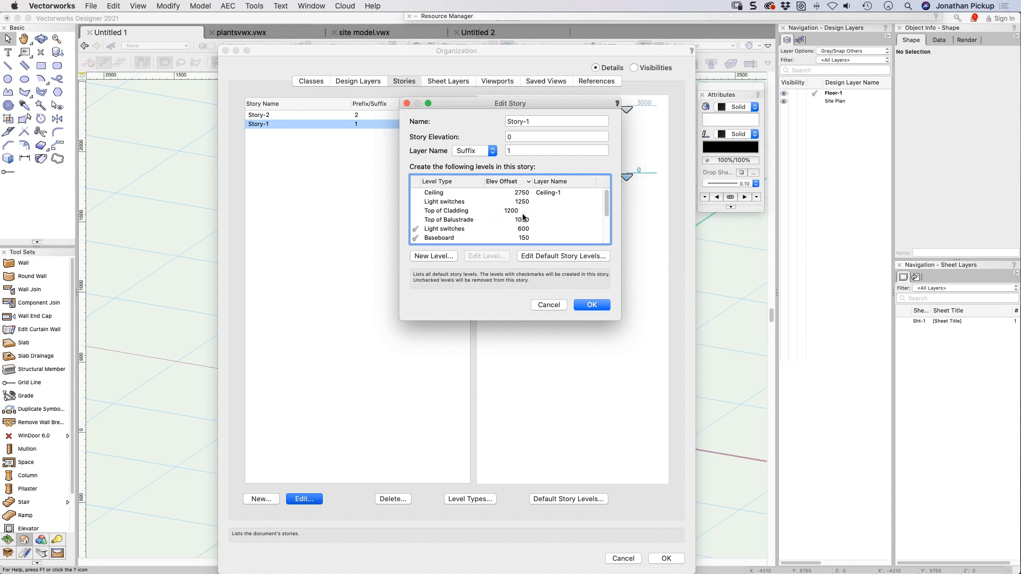
pyautogui.press('Return')
pyautogui.press('Return')
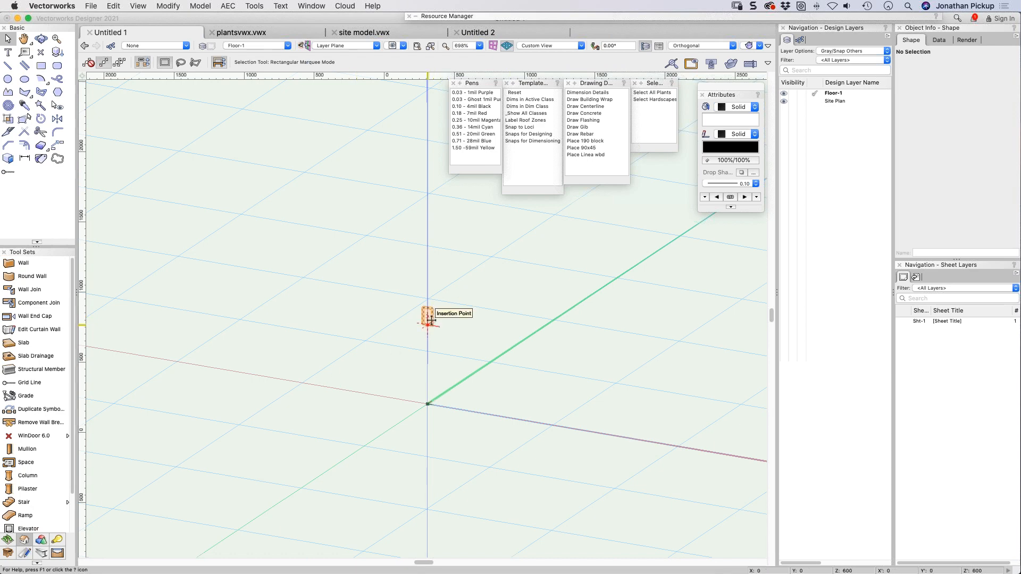
# Step: Select the Light switch symbol and set its Z offset from the Light switches level to 600
pyautogui.click(428, 321)
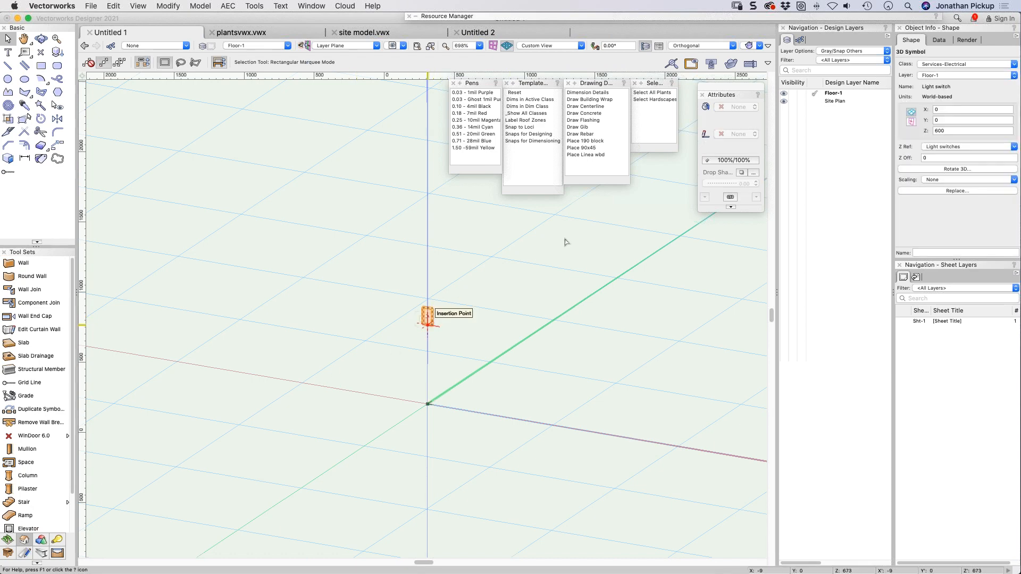
pyautogui.click(937, 158)
pyautogui.click(936, 158)
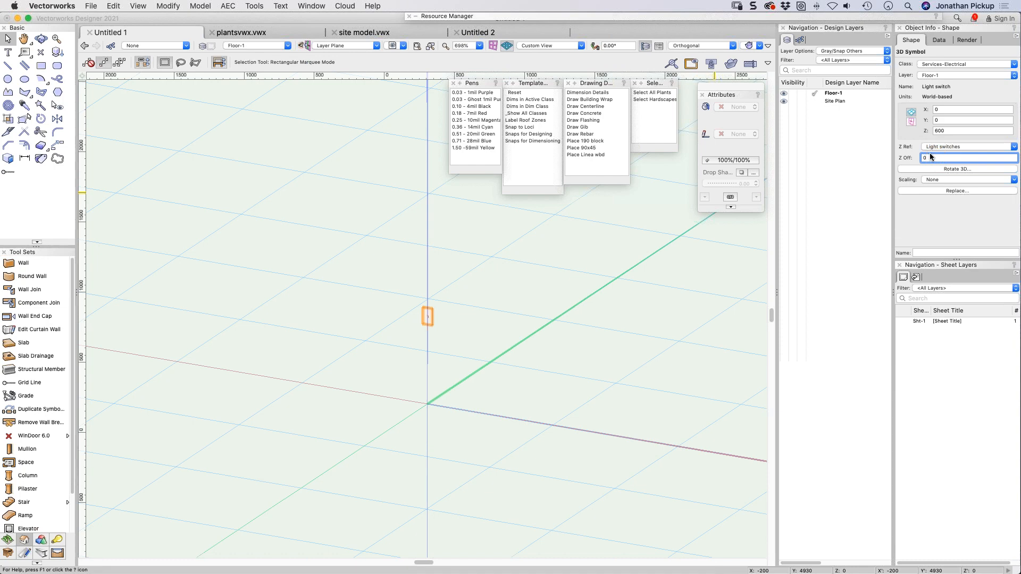
pyautogui.doubleClick(924, 158)
pyautogui.write('+600')
pyautogui.press('Return')
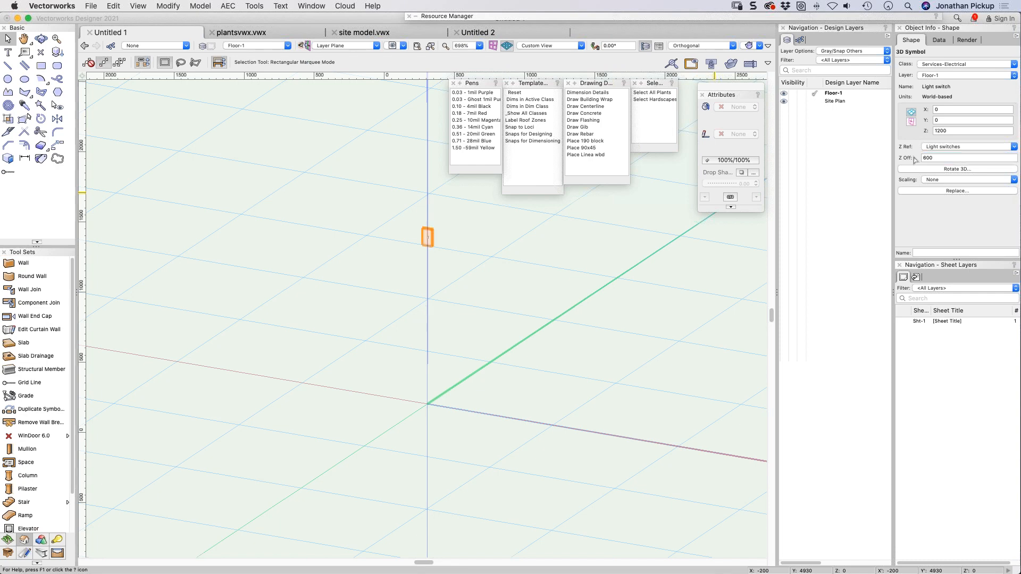
# Step: Reset the Light switch symbol's Z offset to 0
pyautogui.click(927, 156)
pyautogui.write('0')
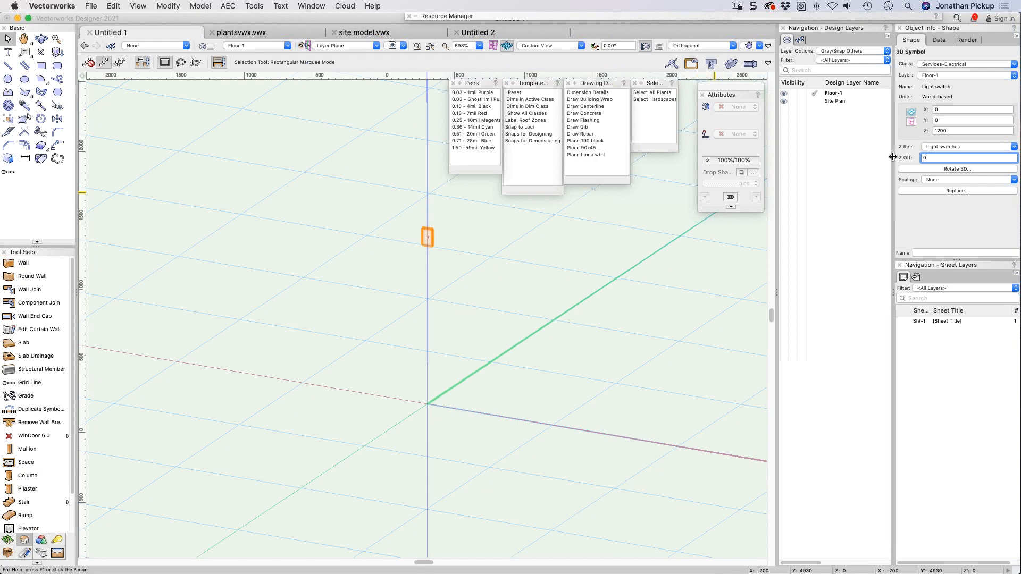
pyautogui.press('Return')
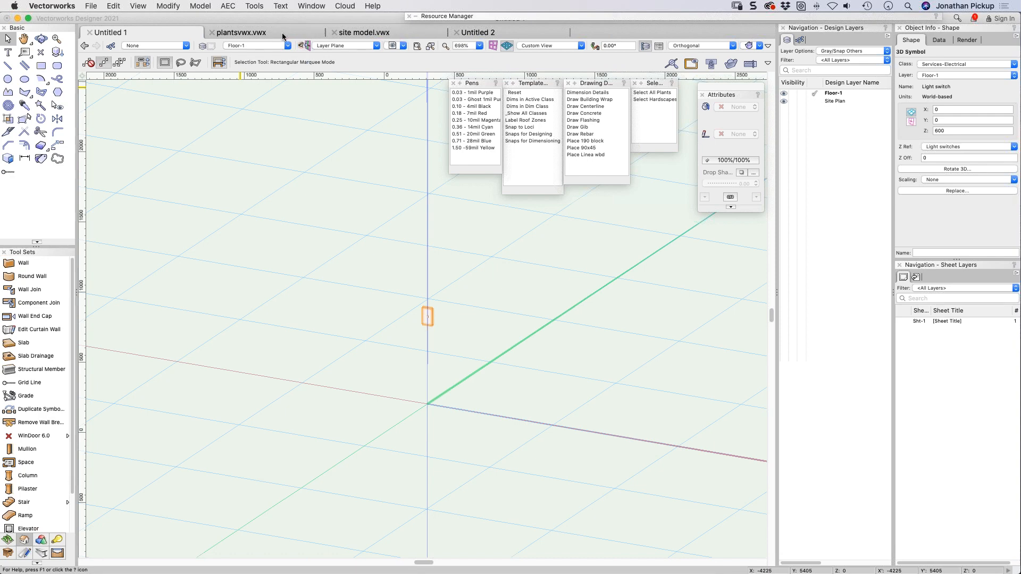
# Step: Open the recently used EIT cottage 4.8 drawing file dated 210113
pyautogui.click(98, 6)
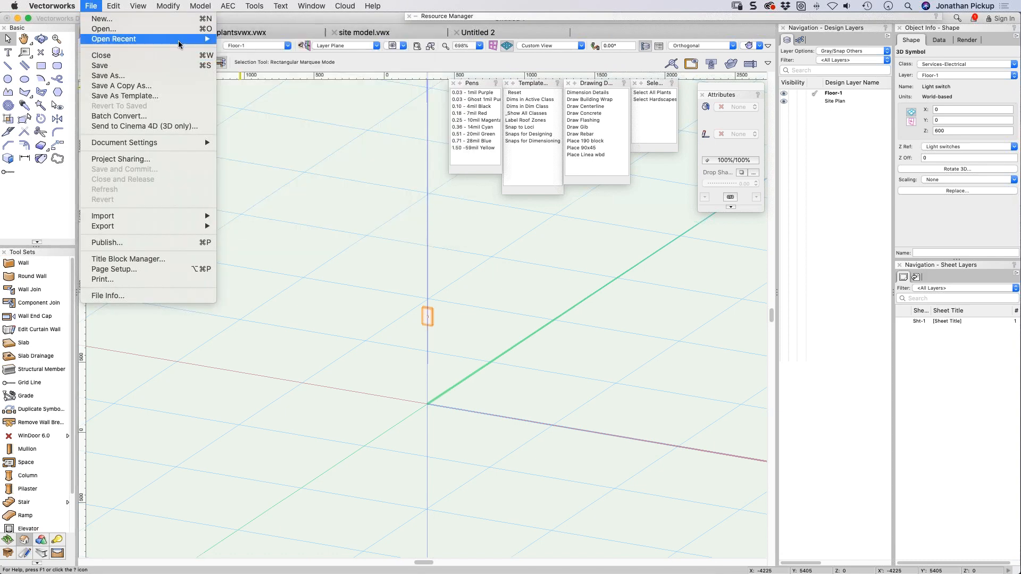
pyautogui.moveTo(179, 44)
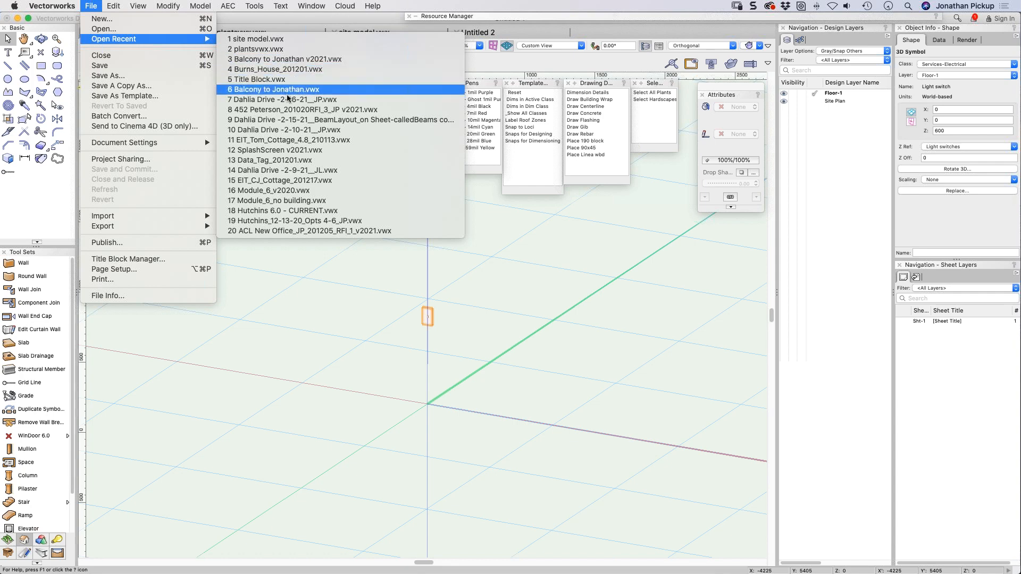
pyautogui.click(288, 141)
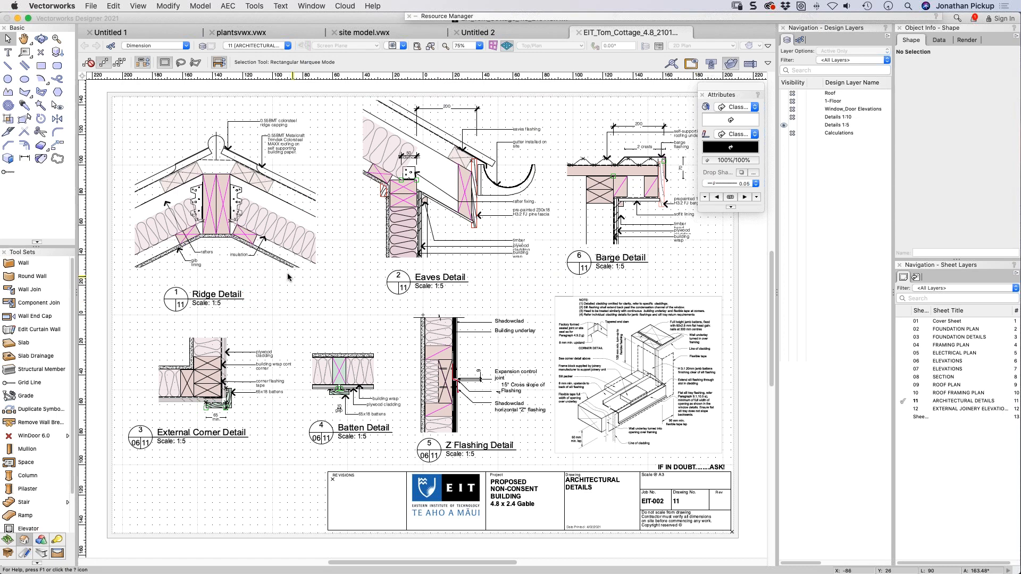
# Step: In the Ridge Detail viewport's annotations, replace the drawing label's style with Drawing Label - Dwg No
pyautogui.click(222, 285)
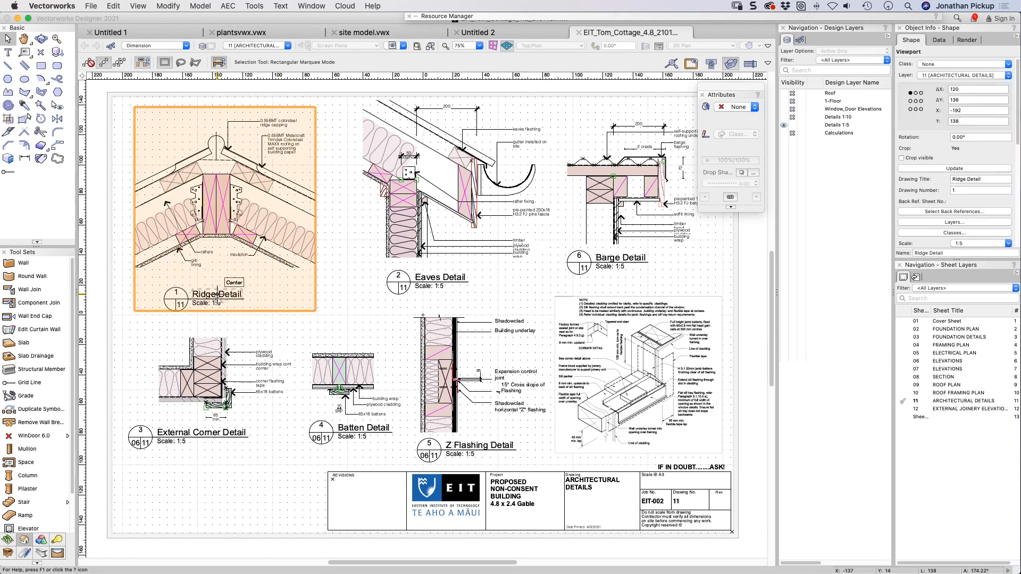
pyautogui.doubleClick(181, 298)
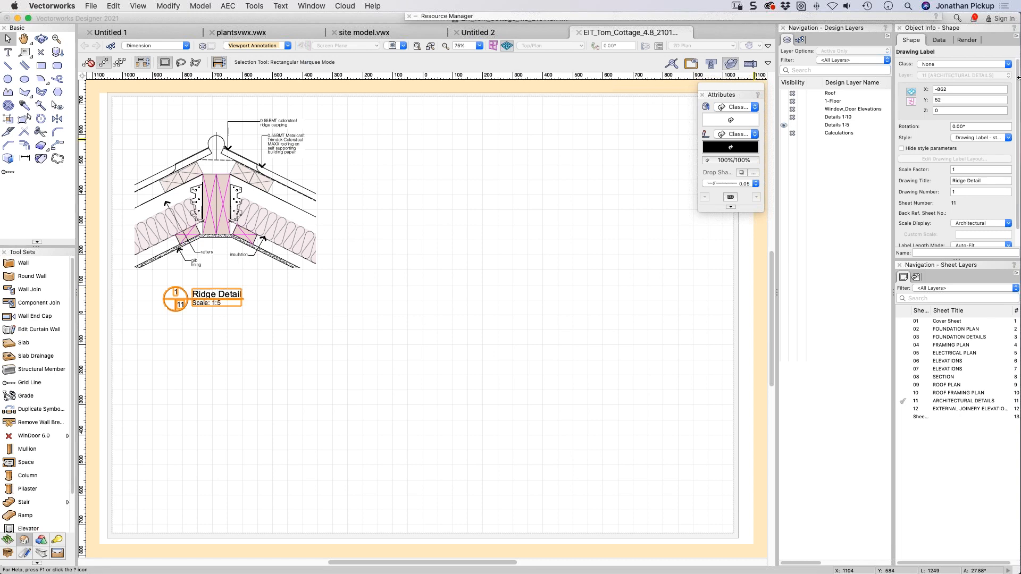
pyautogui.click(967, 139)
pyautogui.click(960, 154)
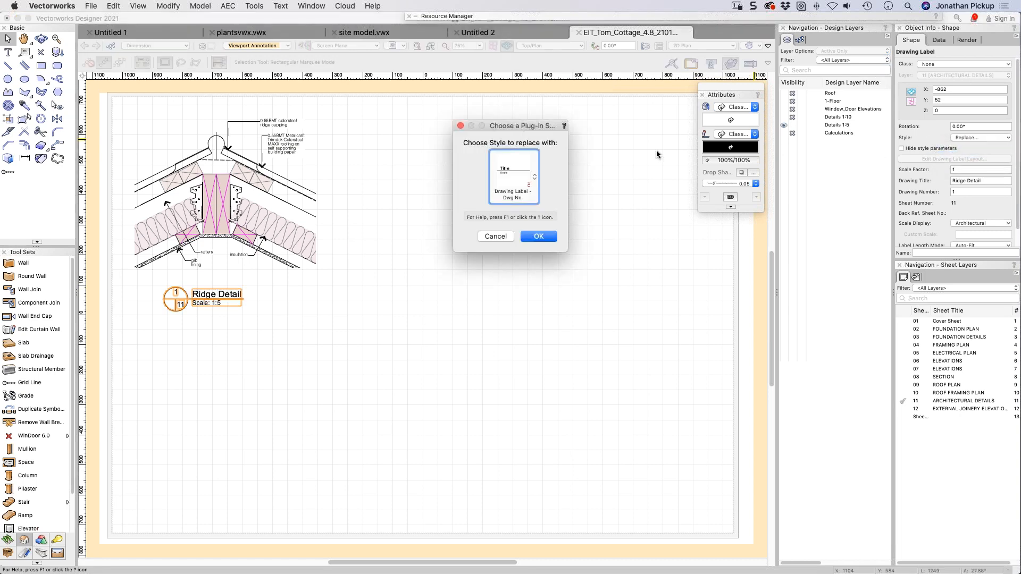
pyautogui.click(514, 174)
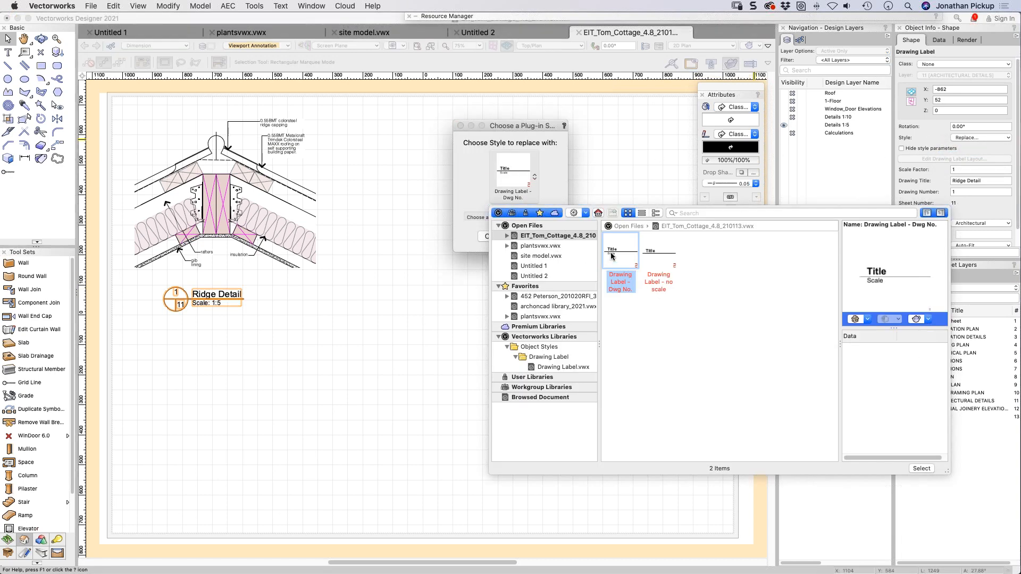
pyautogui.click(600, 195)
pyautogui.click(547, 235)
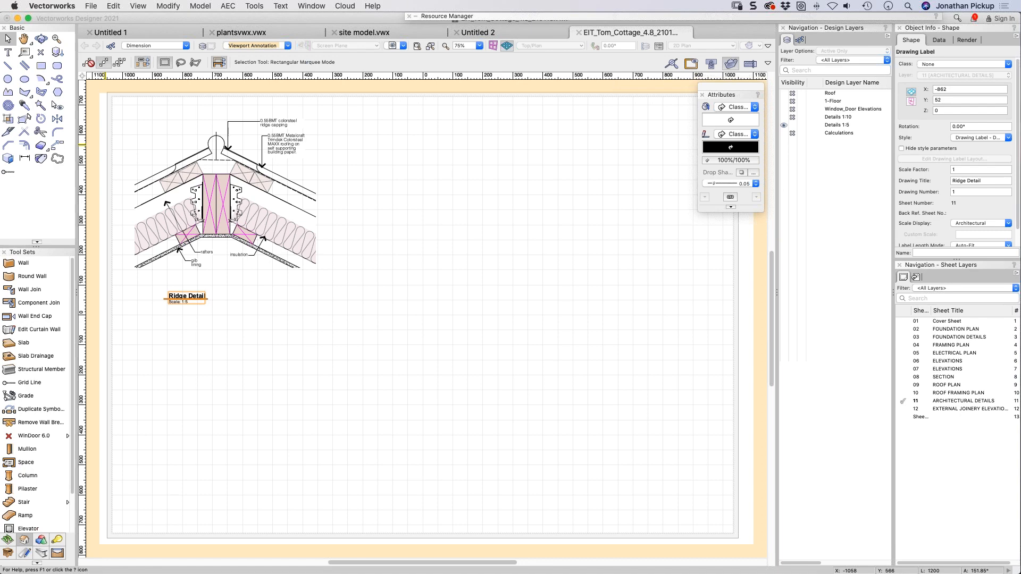
# Step: Undo the drawing label's style replacement and the edit of the Ridge Detail viewport
pyautogui.click(681, 17)
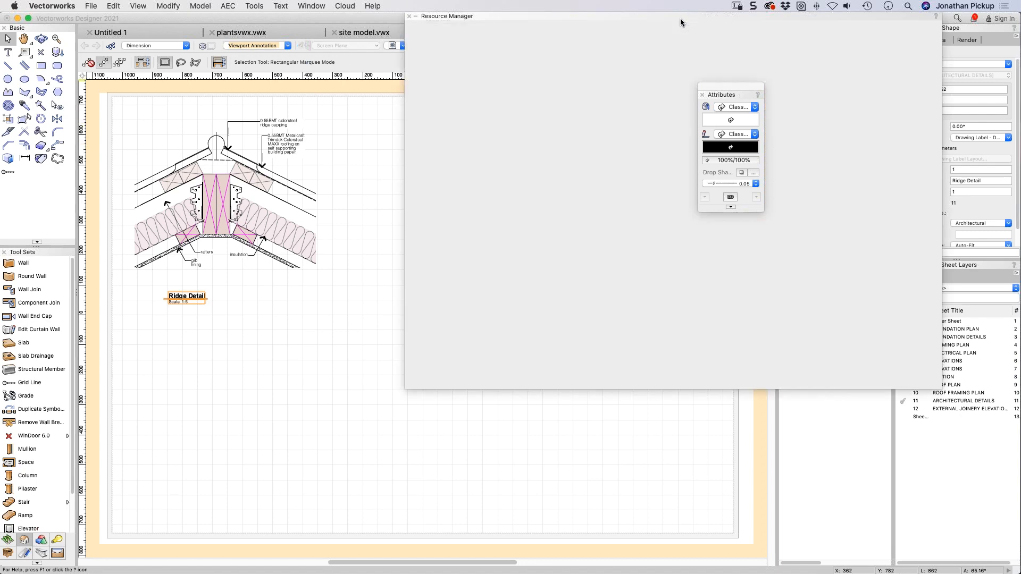
pyautogui.click(370, 143)
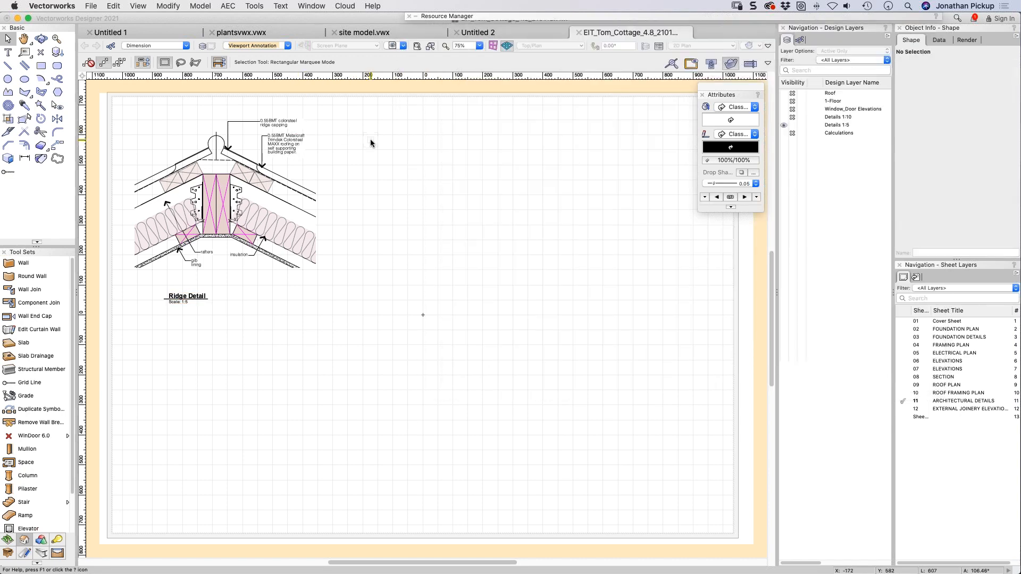
pyautogui.press('super+z')
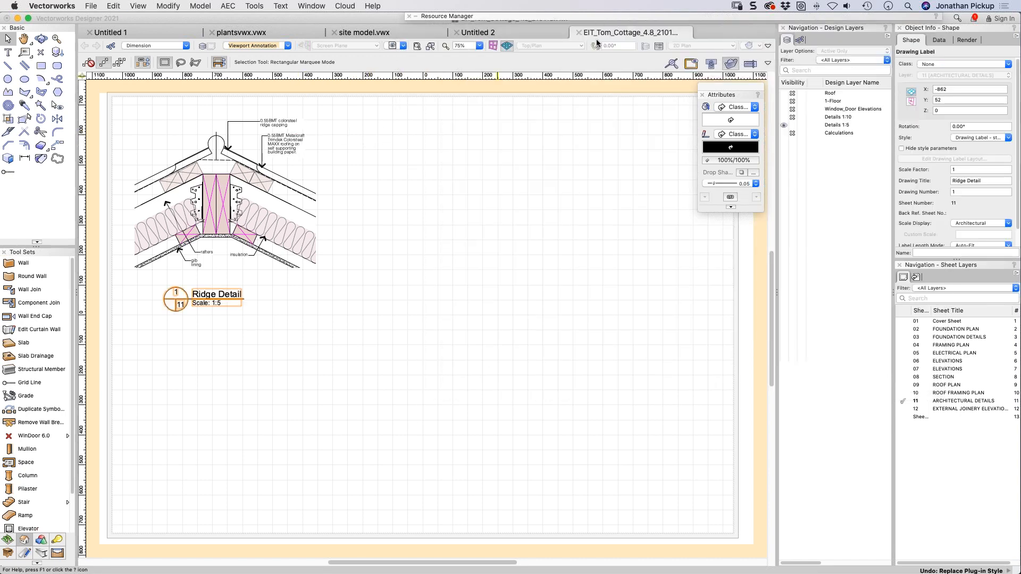
pyautogui.press('super+z')
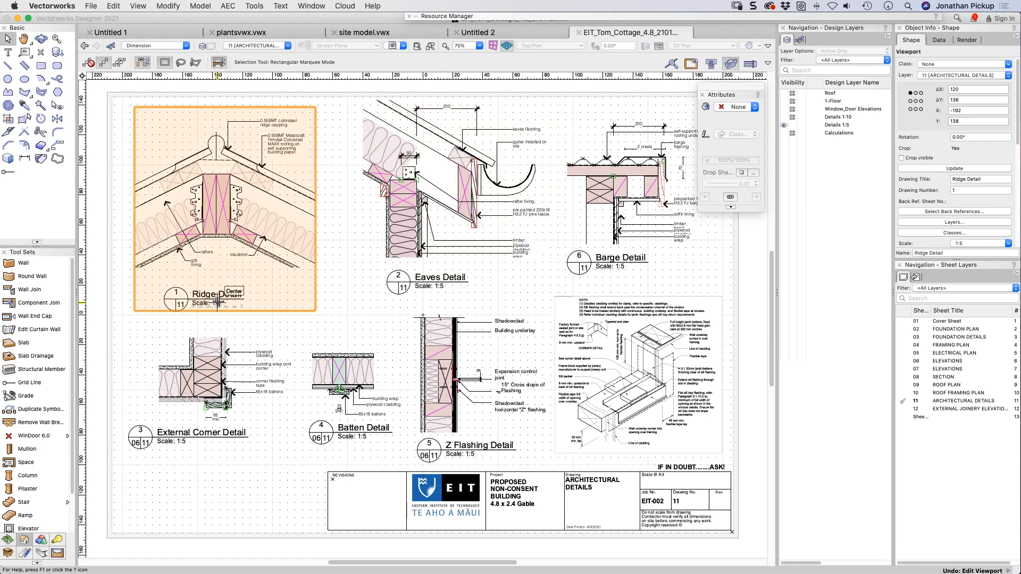
# Step: Open the layout of the cottage file's Drawing Label - standard style for editing from the Drawing Label Styles folder
pyautogui.moveTo(598, 19)
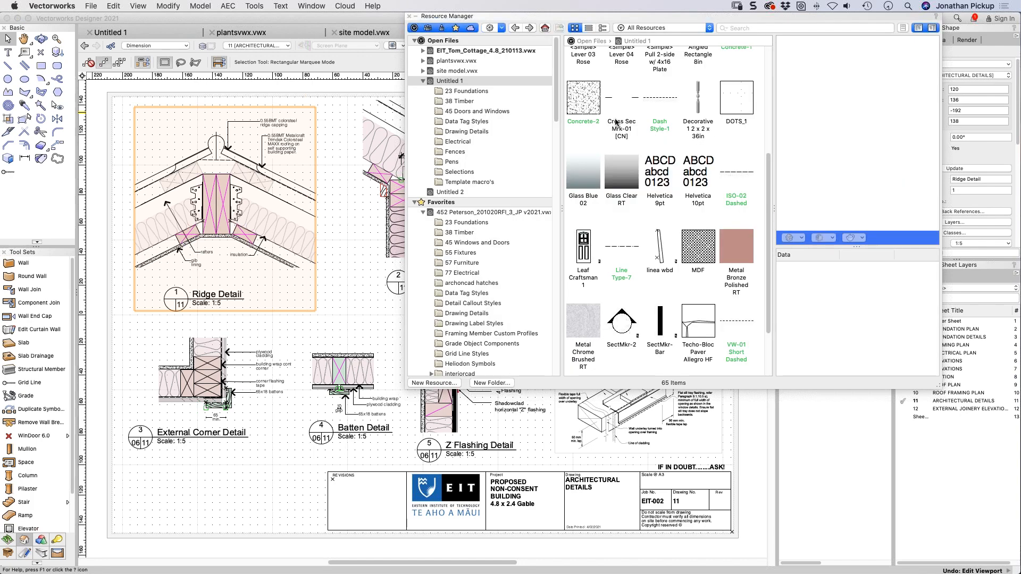
pyautogui.click(452, 53)
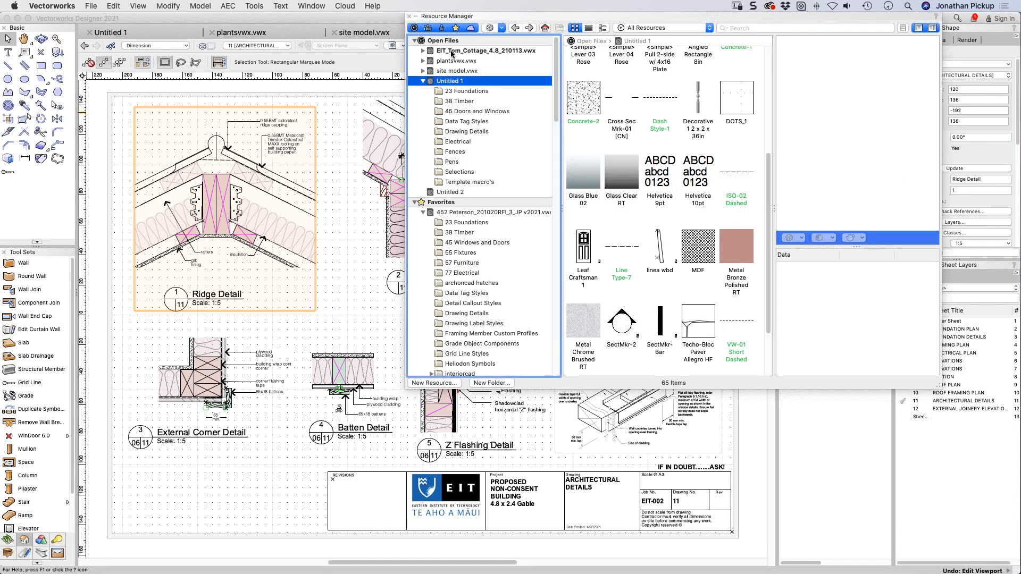
pyautogui.click(423, 51)
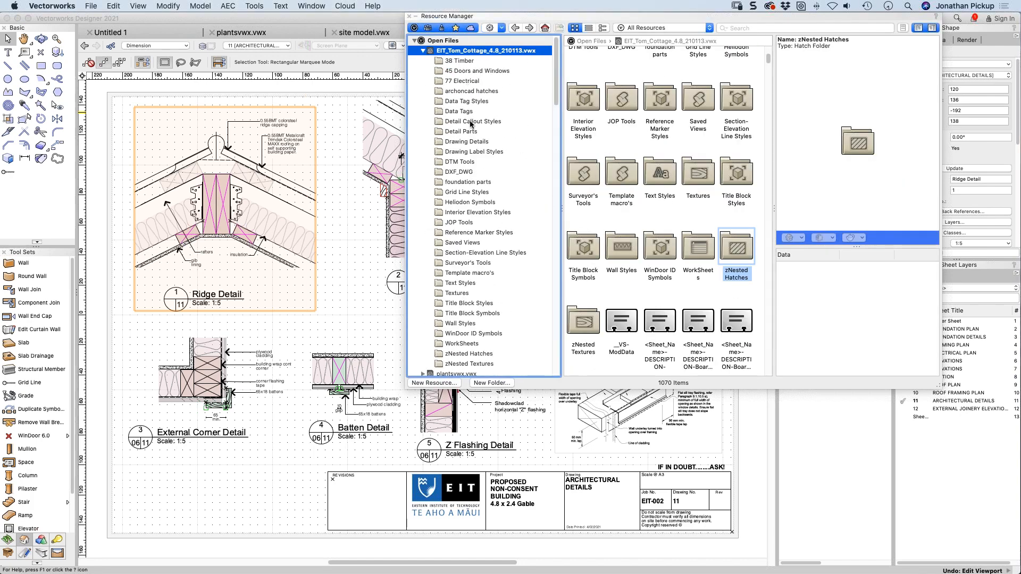
pyautogui.click(466, 153)
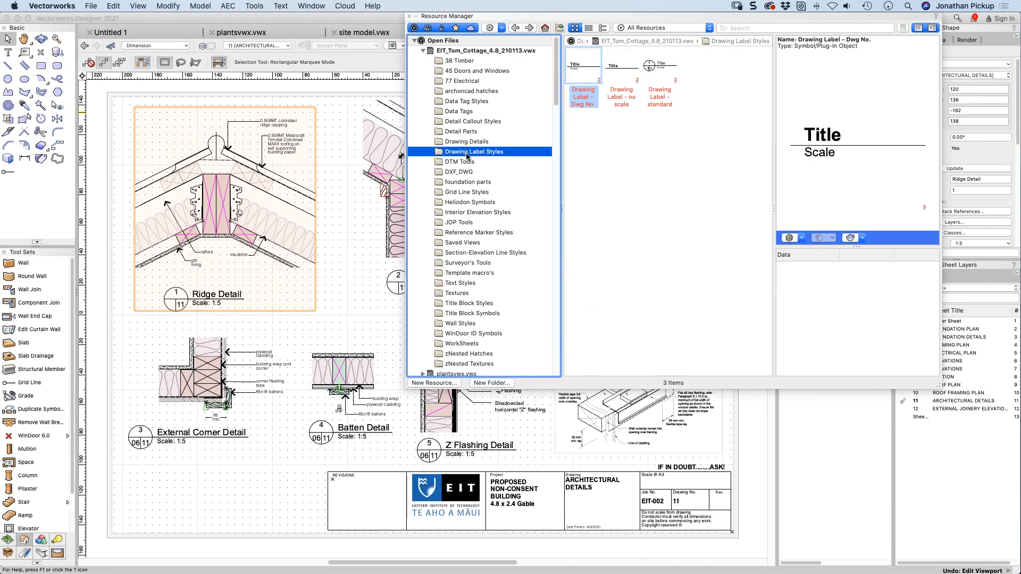
pyautogui.rightClick(665, 70)
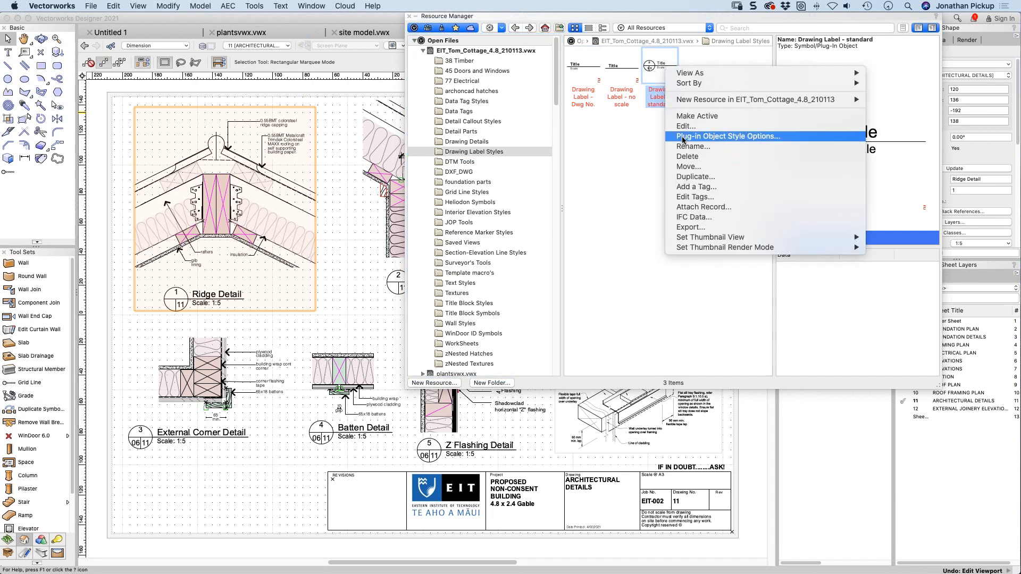
pyautogui.click(683, 137)
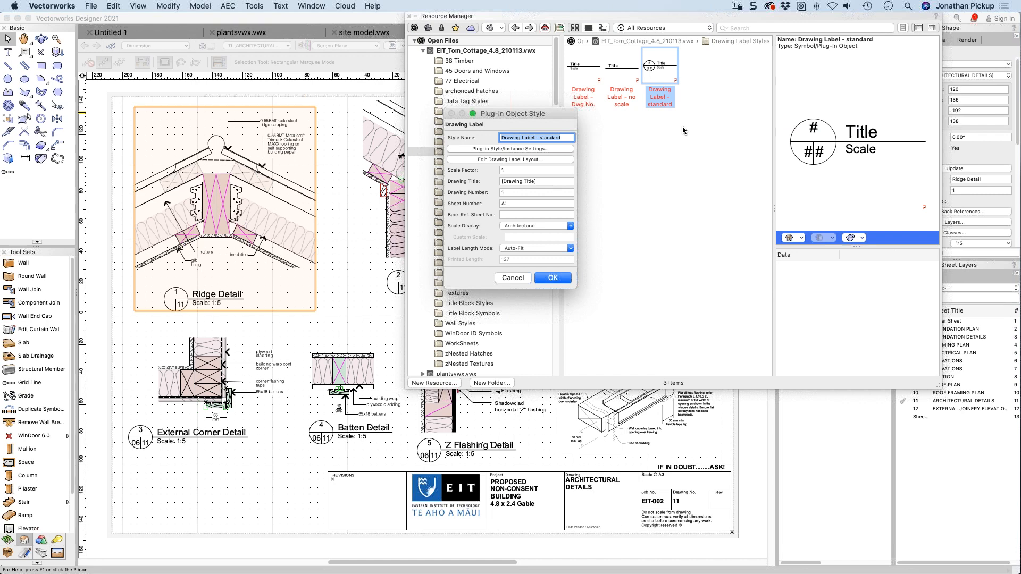
pyautogui.click(524, 160)
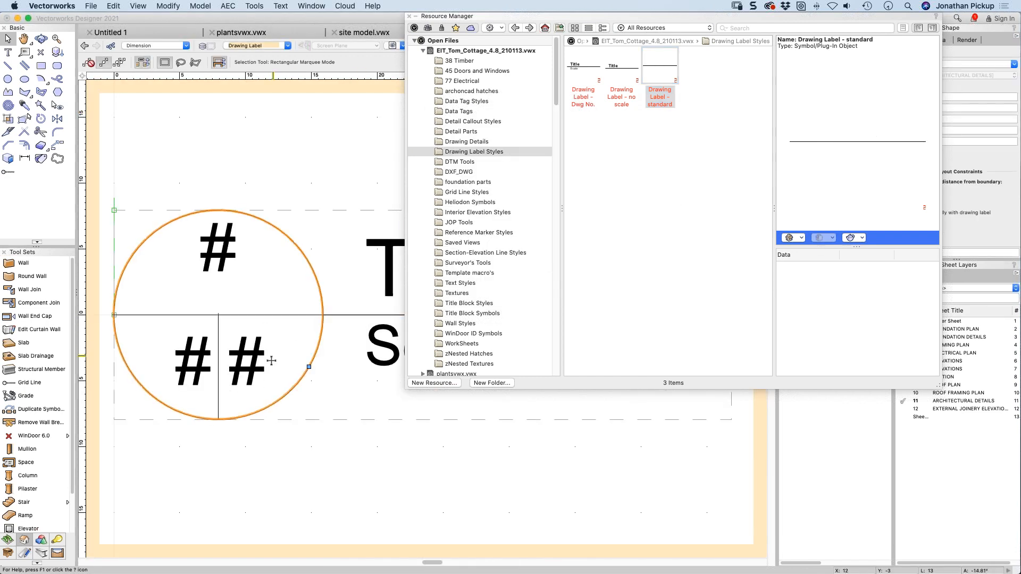
pyautogui.click(347, 145)
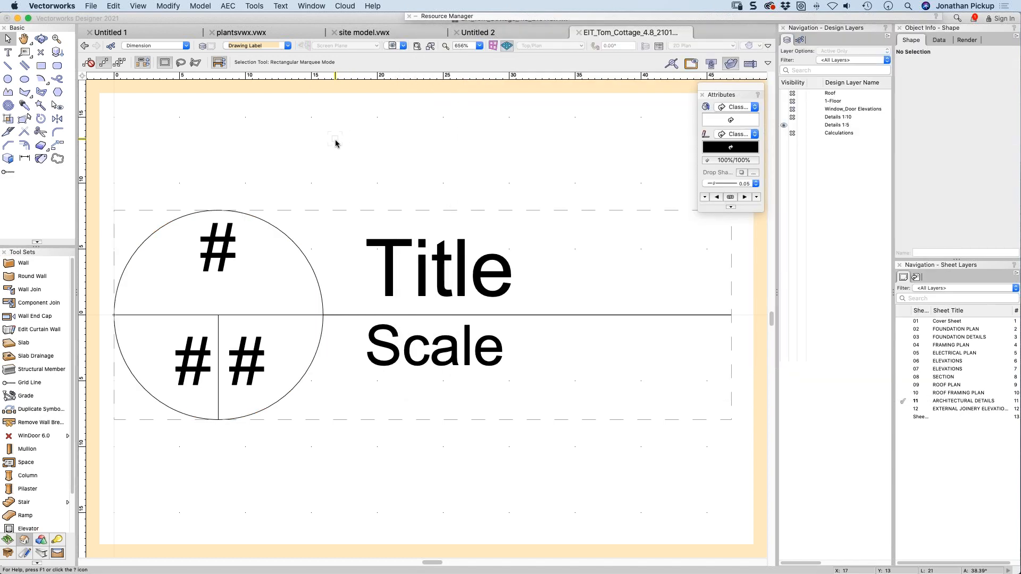
# Step: Delete the right-hand # in the lower half of the label's circle and set the remaining lower #'s horizontal alignment to Center
pyautogui.moveTo(255, 352); pyautogui.dragTo(211, 347)
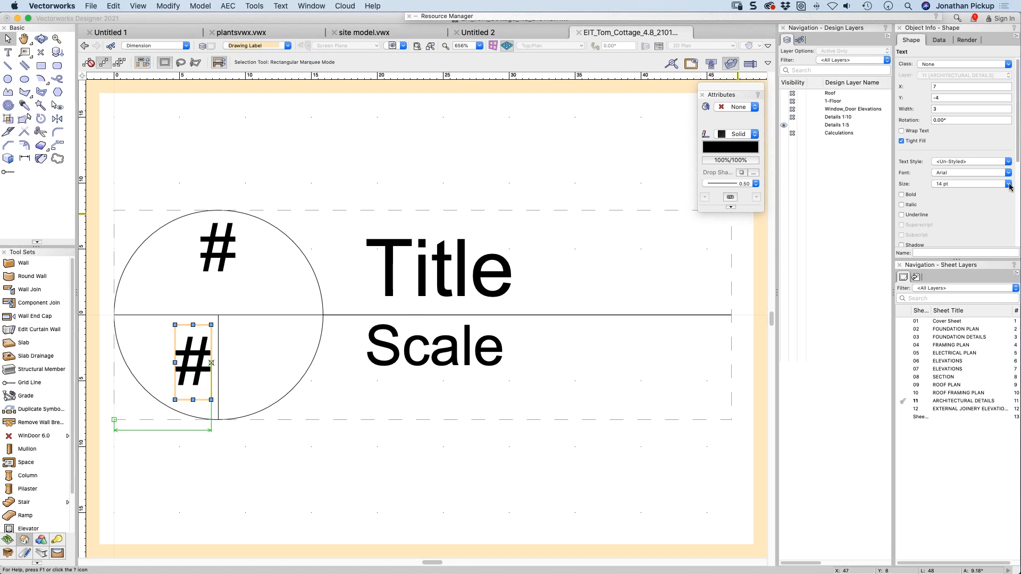
pyautogui.scroll(-3, 999, 181)
pyautogui.click(961, 196)
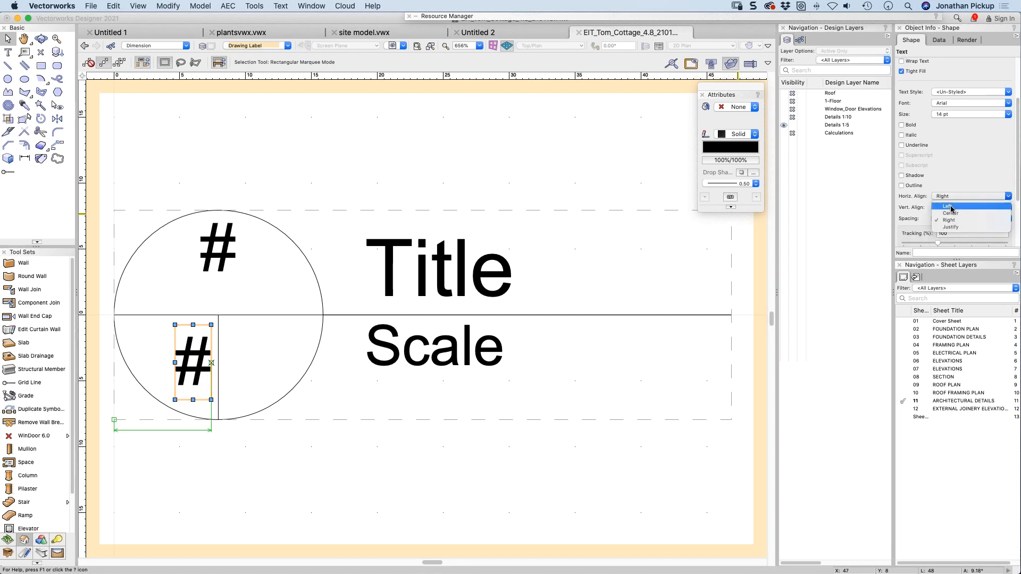
pyautogui.click(950, 212)
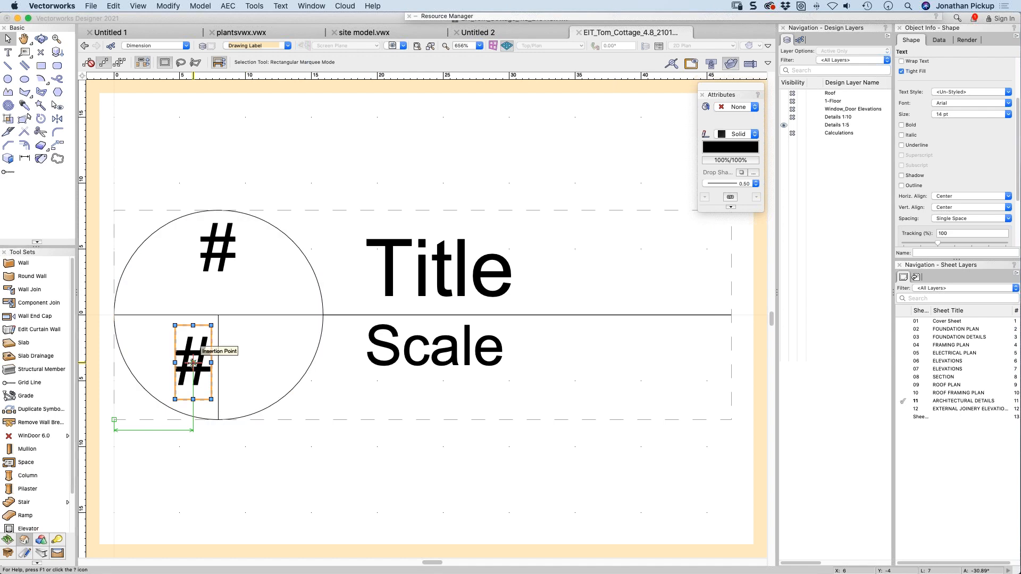
# Step: Move the lower # onto the circle's vertical centreline and delete the vertical divider line beneath the circle's centre
pyautogui.moveTo(193, 362); pyautogui.dragTo(218, 363)
pyautogui.click(218, 409)
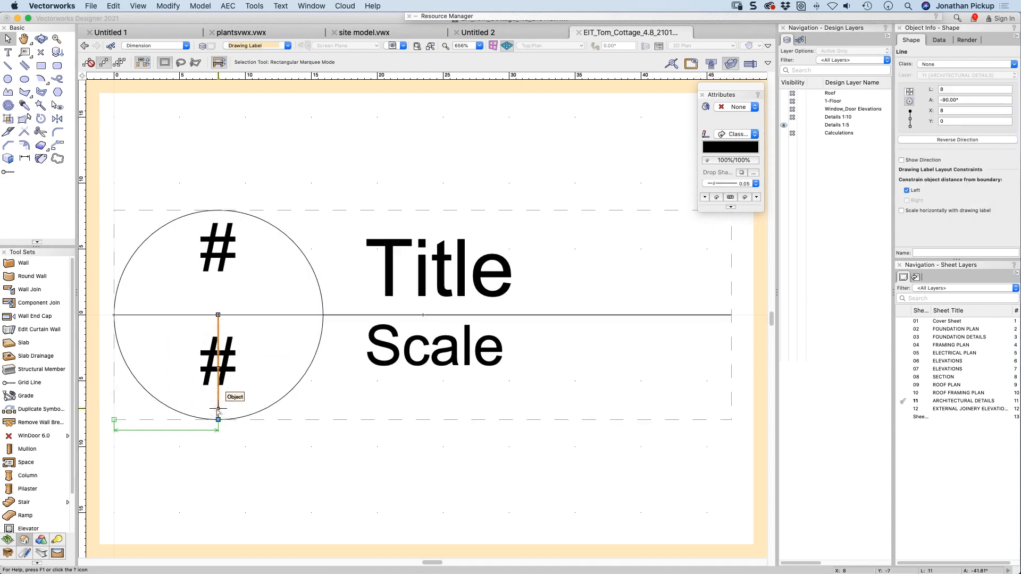
pyautogui.press('Delete')
# Step: Remove the right boundary constraint from the horizontal line between Title and Scale, and stretch that line to a length of about 61
pyautogui.scroll(-2, 428, 298)
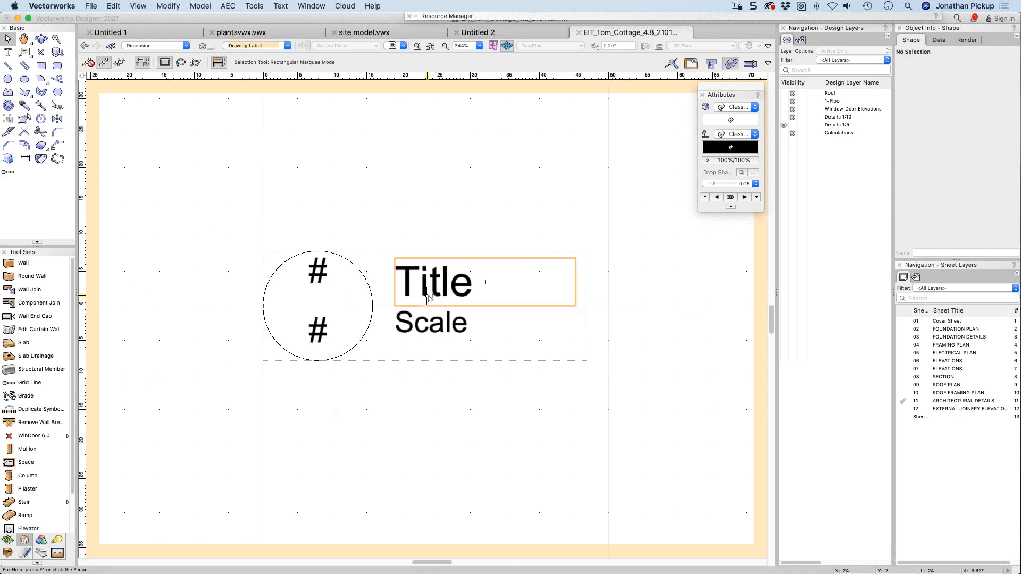
pyautogui.scroll(-1, 428, 296)
pyautogui.click(525, 302)
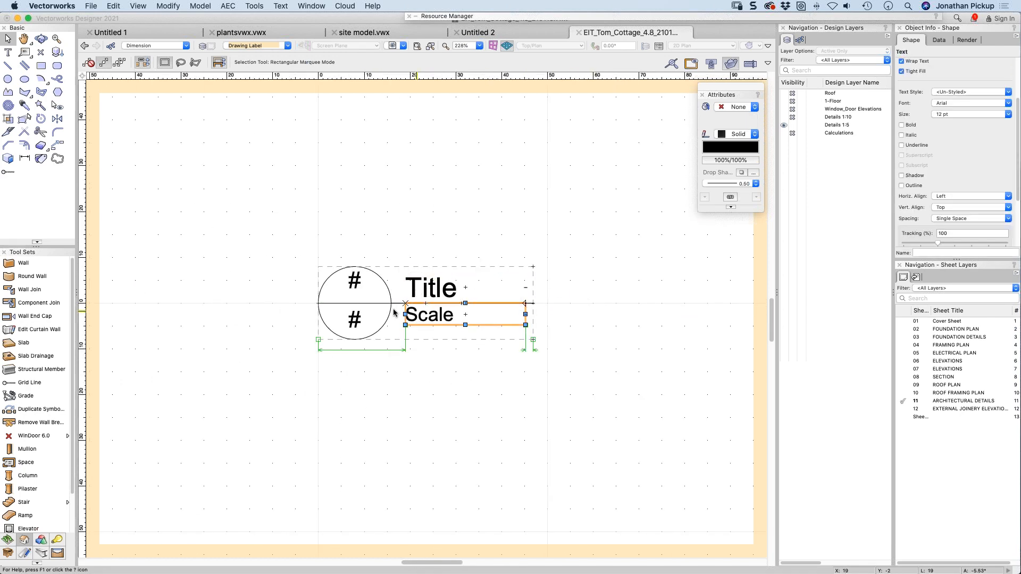
pyautogui.click(372, 303)
pyautogui.scroll(1, 546, 314)
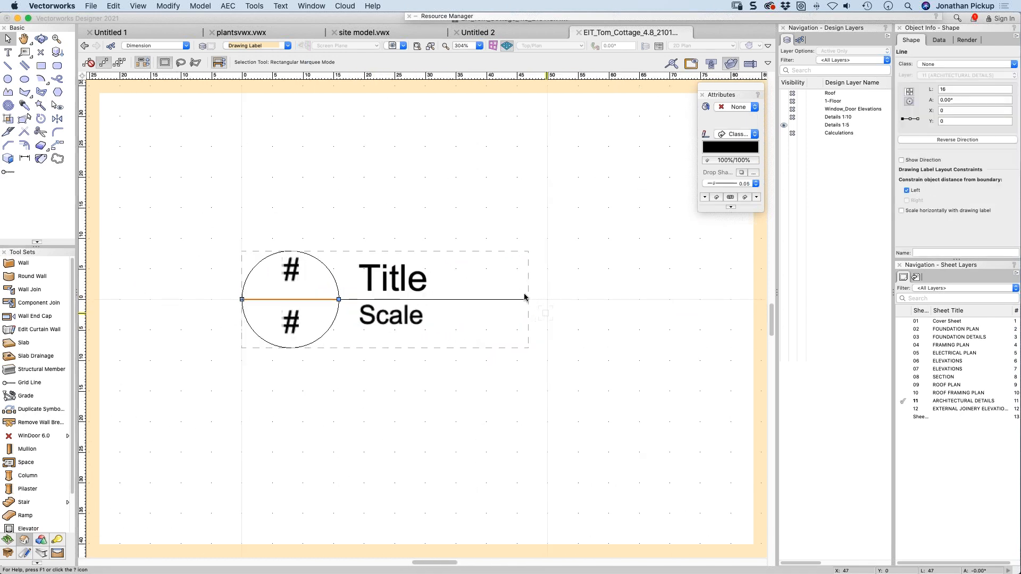
pyautogui.click(524, 299)
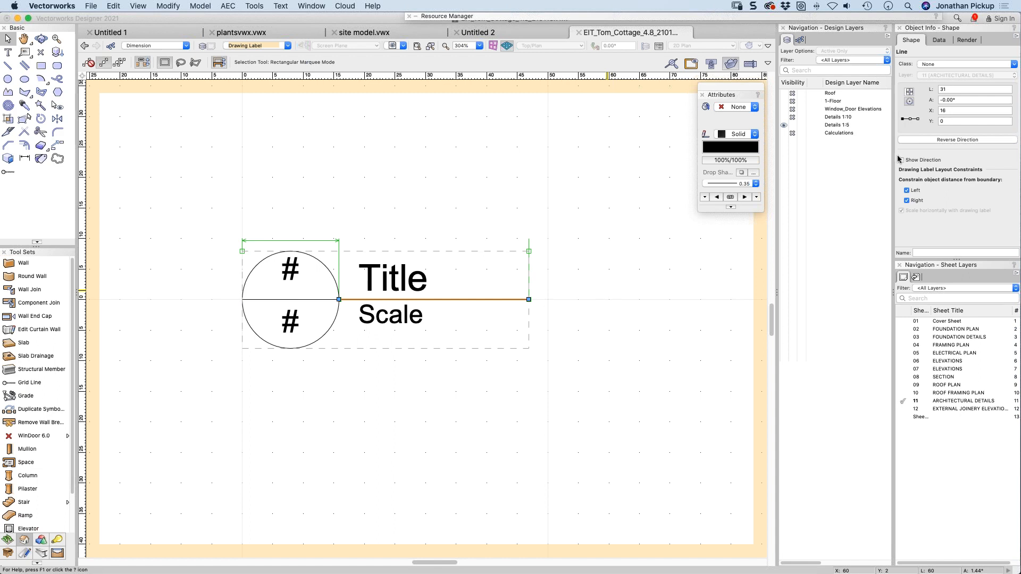
pyautogui.click(923, 180)
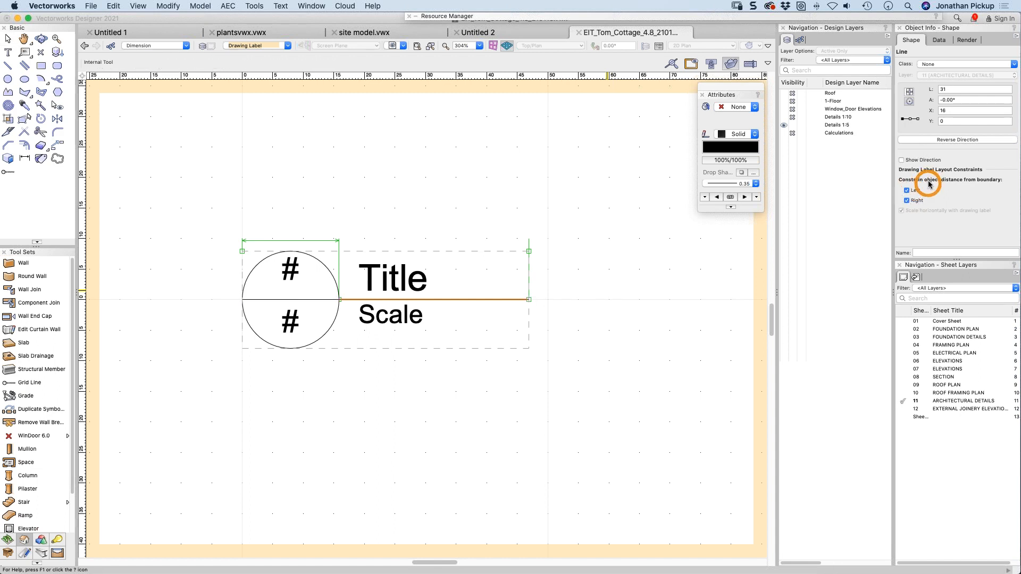
pyautogui.click(908, 201)
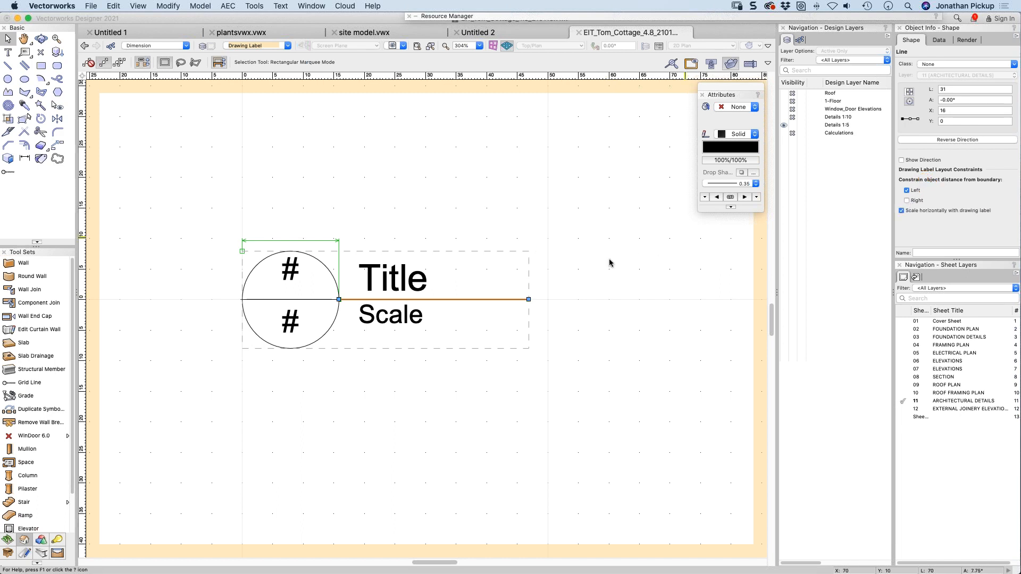
pyautogui.moveTo(529, 299); pyautogui.dragTo(714, 300)
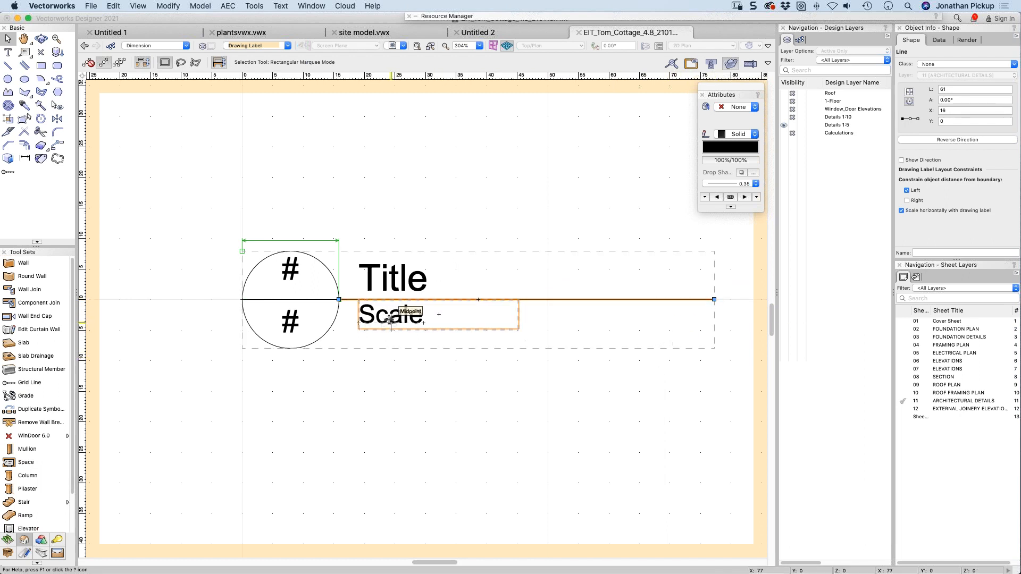
# Step: Move the Scale text slightly farther below the horizontal line and set its font to Tekton Pro
pyautogui.moveTo(391, 319); pyautogui.dragTo(390, 336)
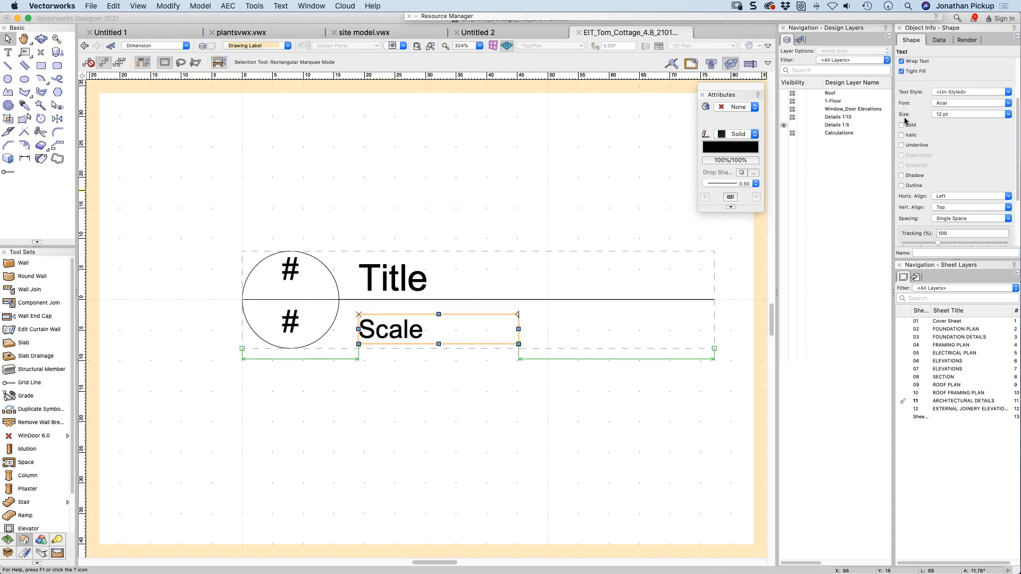
pyautogui.click(944, 104)
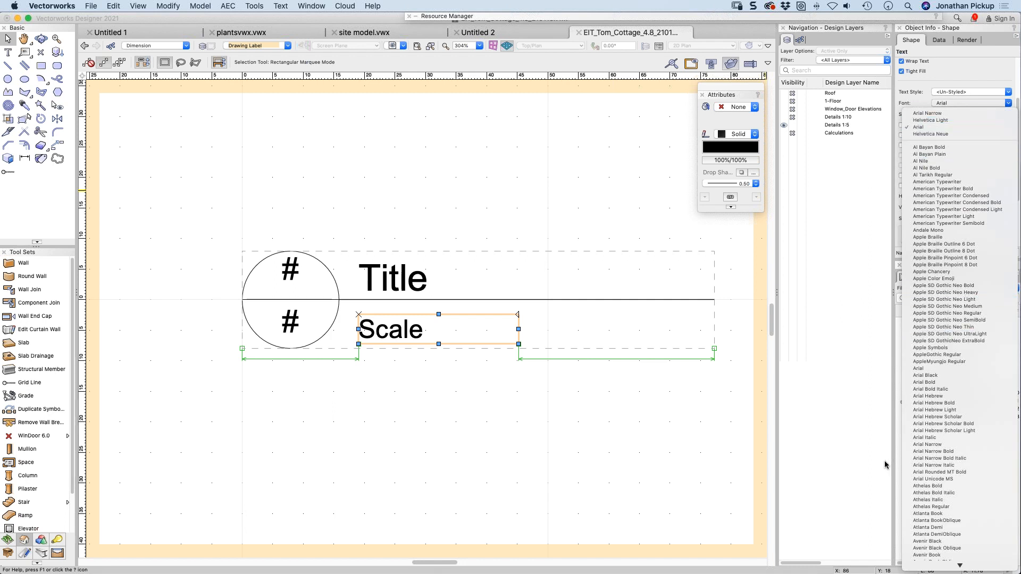
pyautogui.press('t')
pyautogui.press('e')
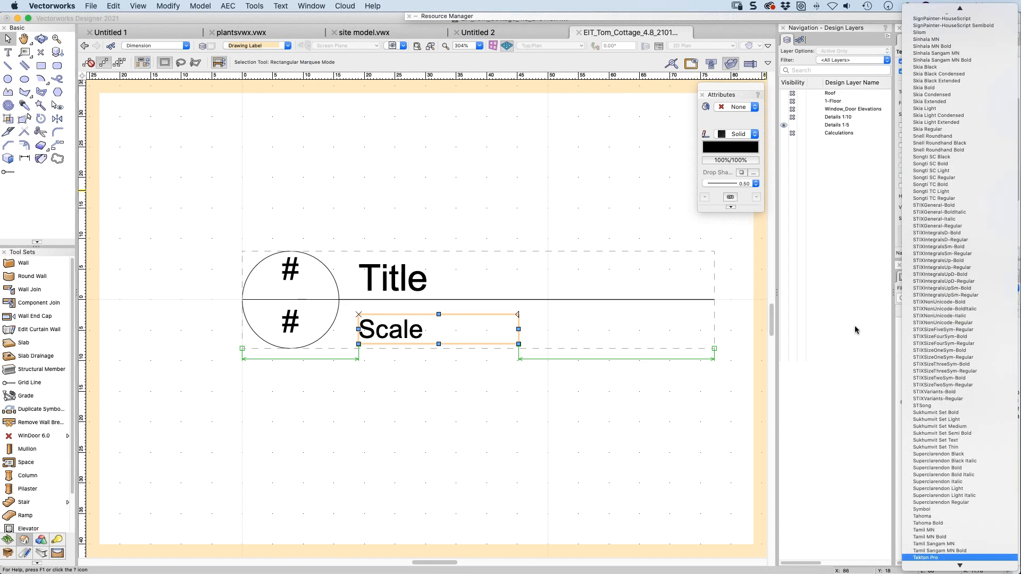
pyautogui.click(937, 557)
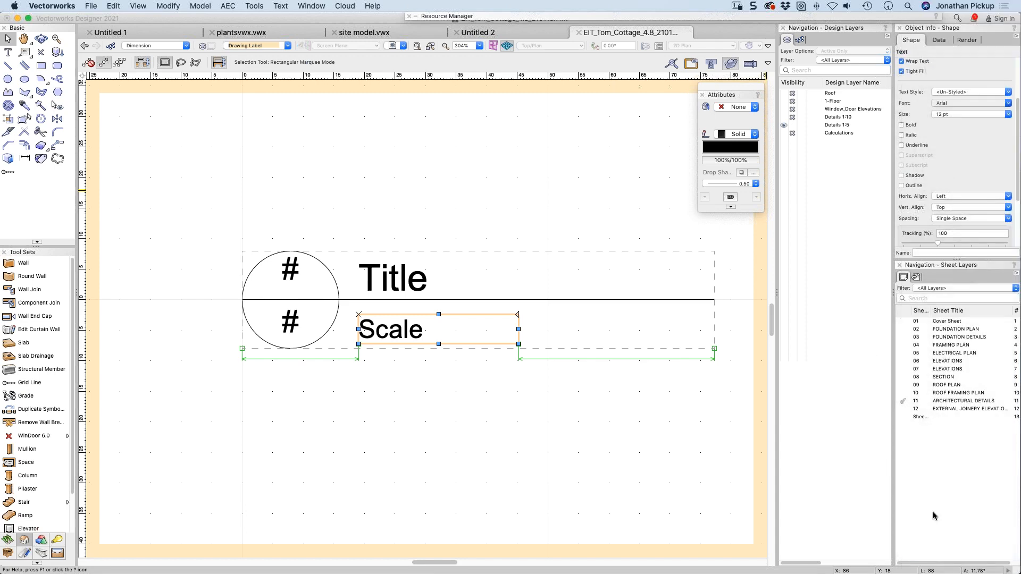
# Step: Make the Title text bold and reposition it slightly above the horizontal line, at a Y position of about 1
pyautogui.click(415, 279)
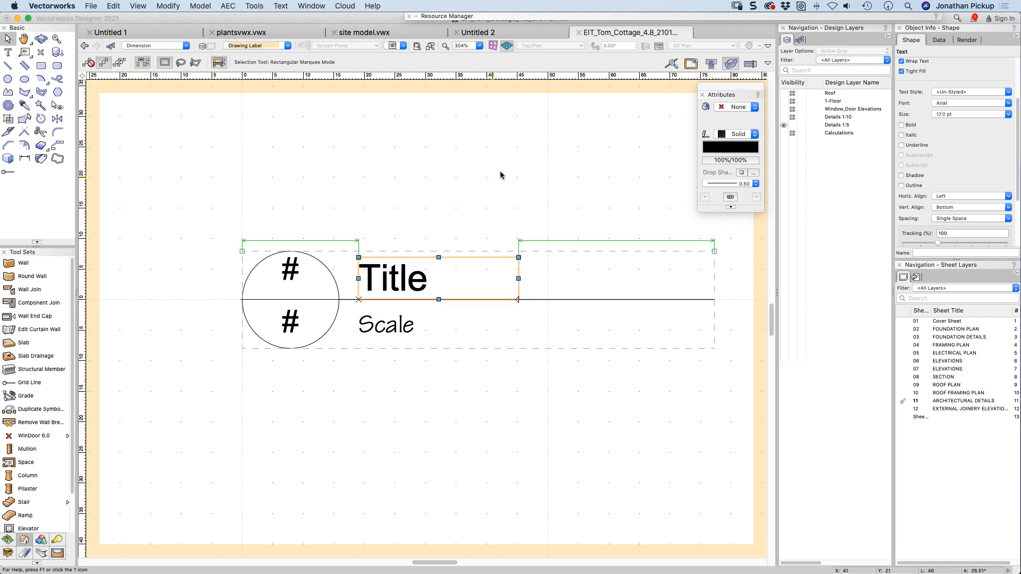
pyautogui.click(907, 126)
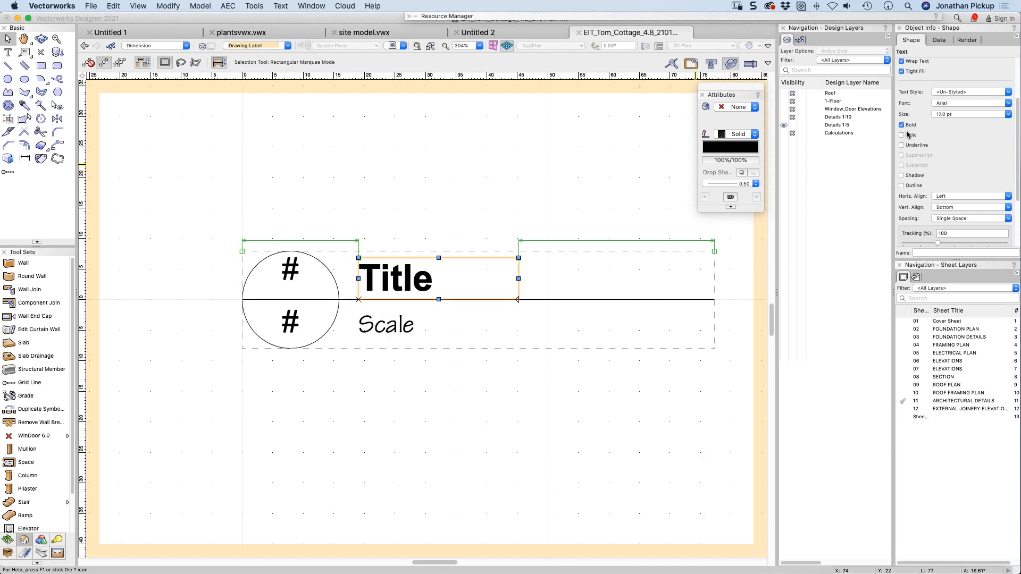
pyautogui.moveTo(434, 265); pyautogui.dragTo(401, 212)
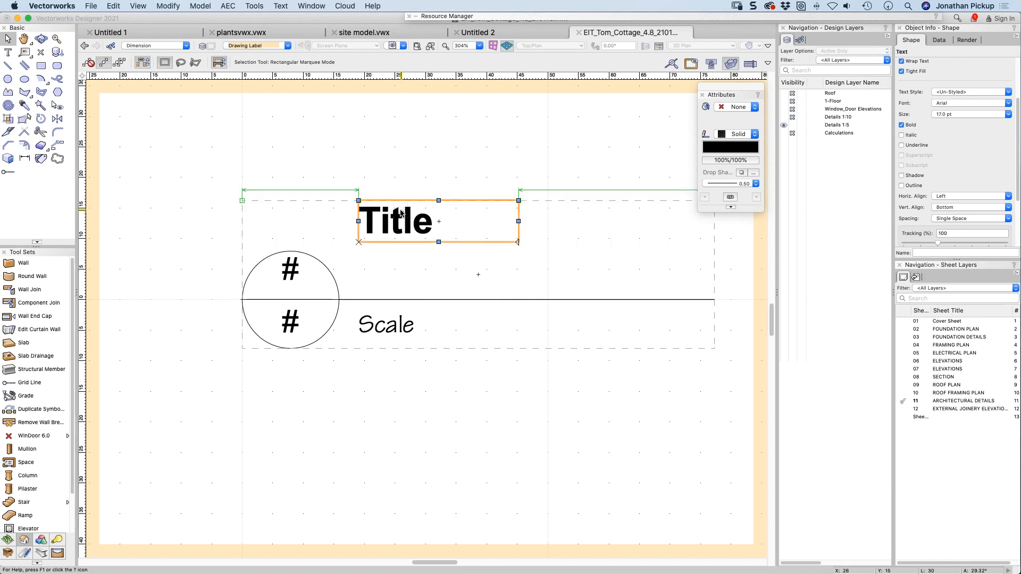
pyautogui.moveTo(456, 228); pyautogui.dragTo(455, 282)
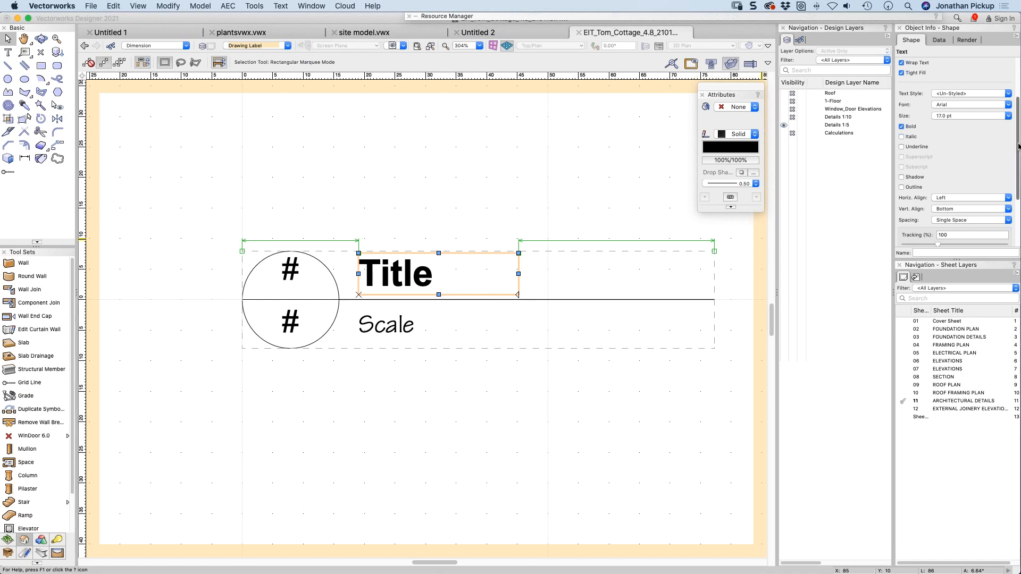
# Step: Remove the right boundary constraint from both the Title and the Scale text, keeping only their left constraints
pyautogui.moveTo(1017, 144); pyautogui.dragTo(1018, 98)
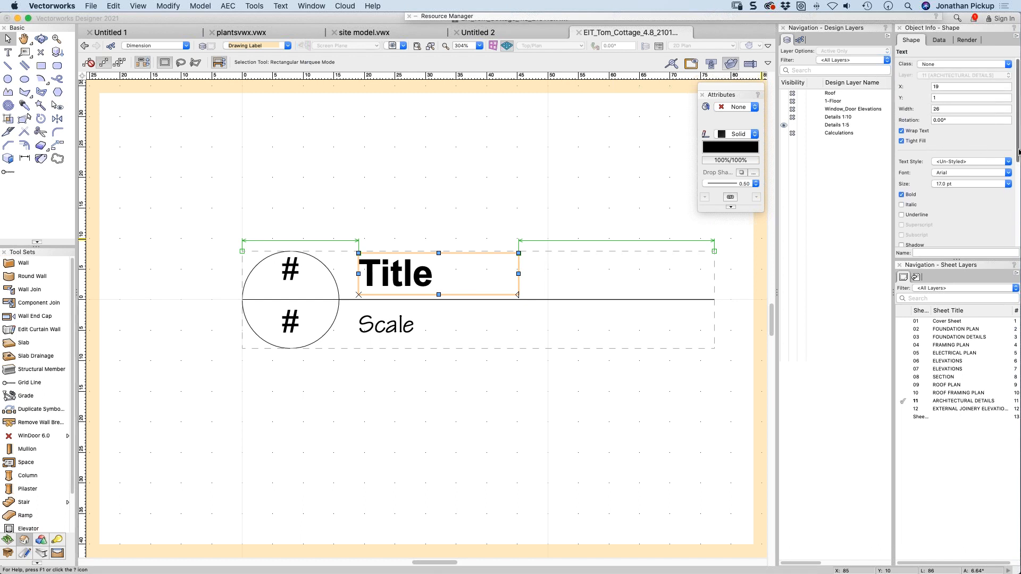
pyautogui.scroll(-5, 953, 225)
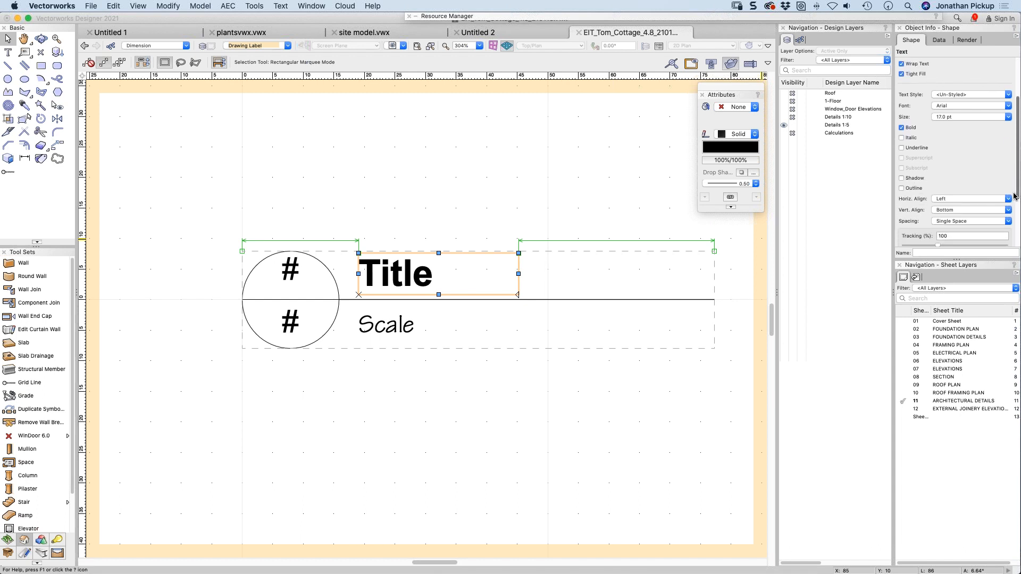
pyautogui.click(911, 210)
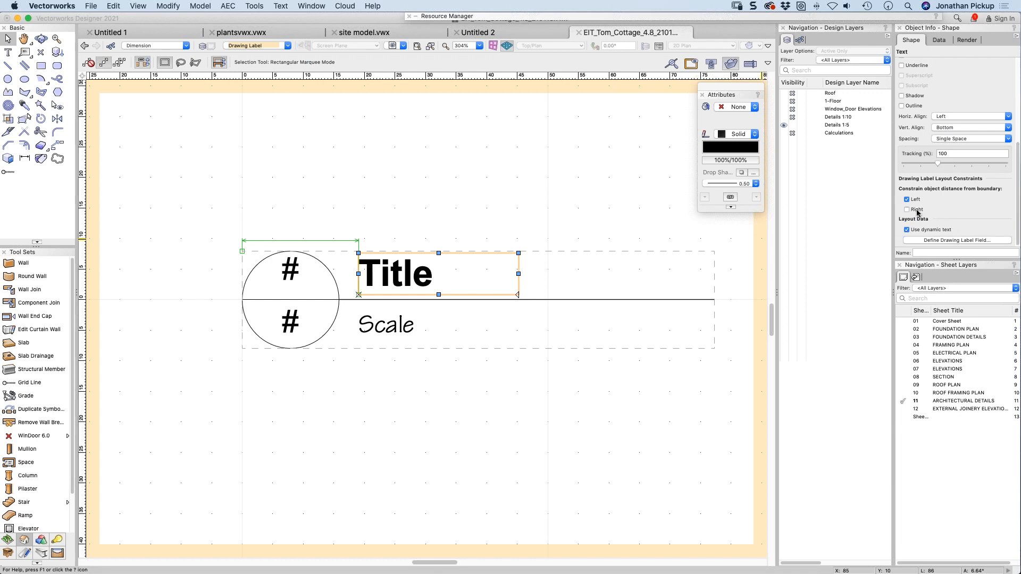
pyautogui.click(439, 326)
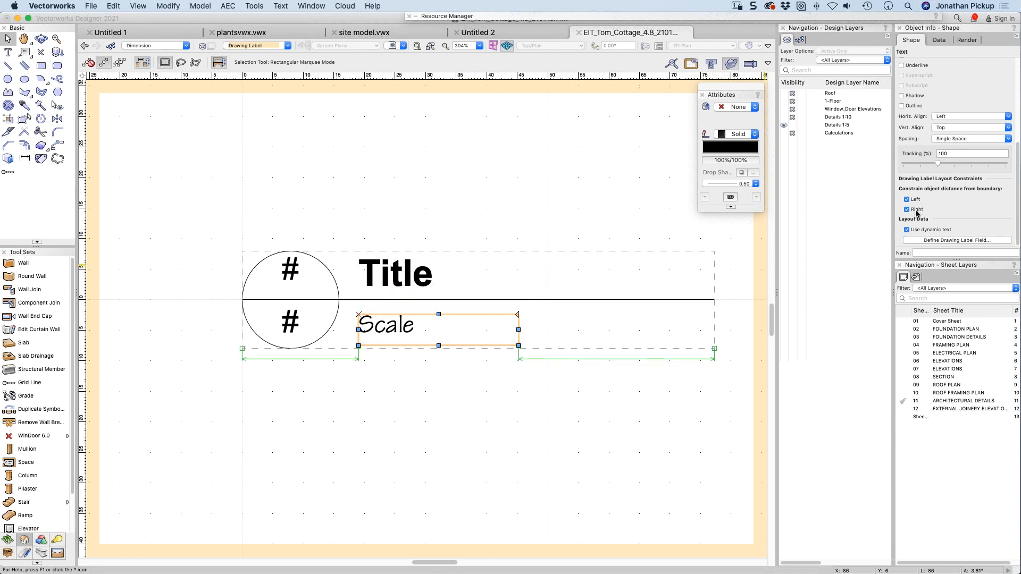
pyautogui.click(907, 209)
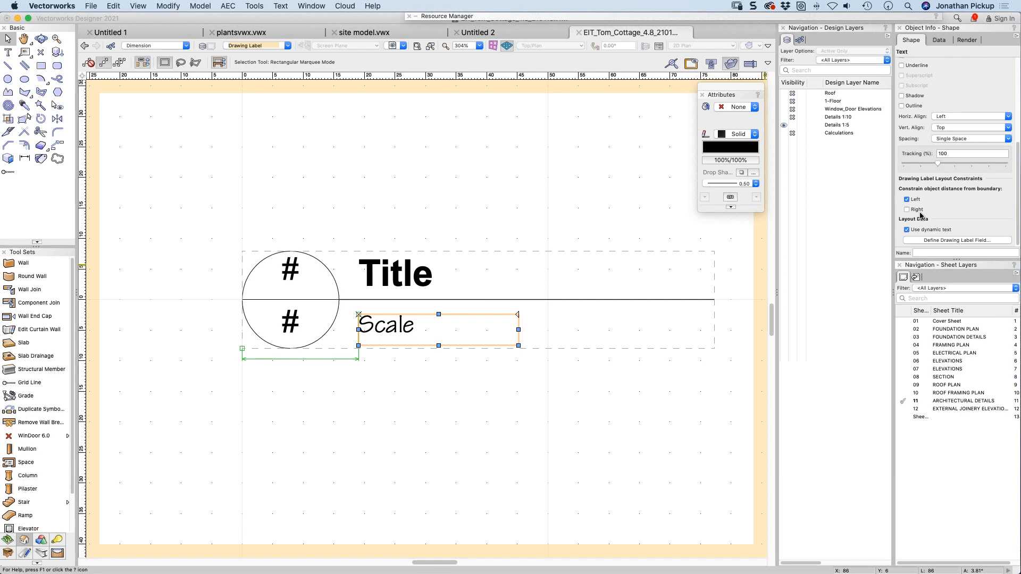
pyautogui.click(565, 219)
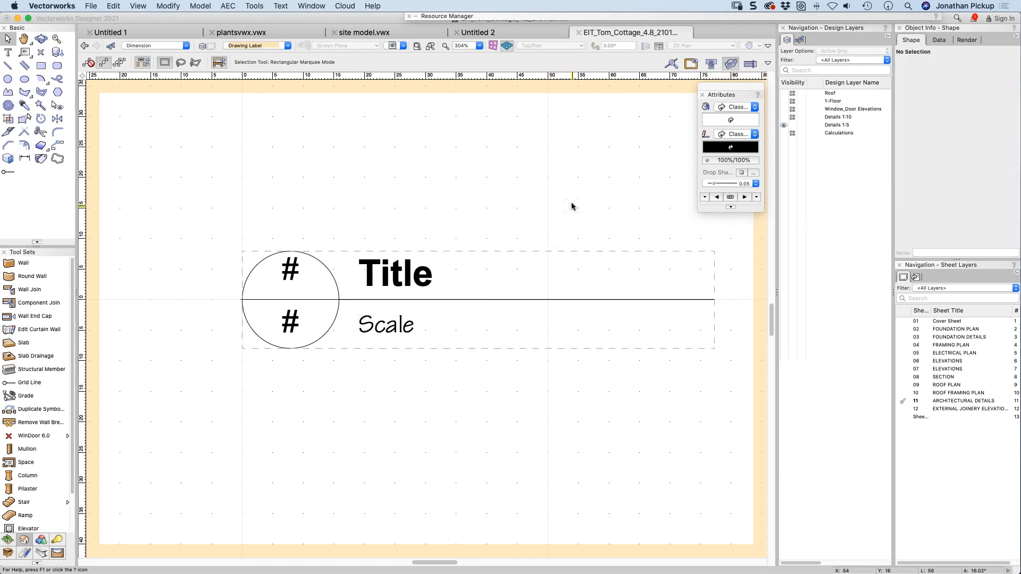
# Step: Delete the lower number placeholder from the label's circle, select the circle's dividing line, then leave the drawing label layout and style settings
pyautogui.click(290, 321)
pyautogui.press('Delete')
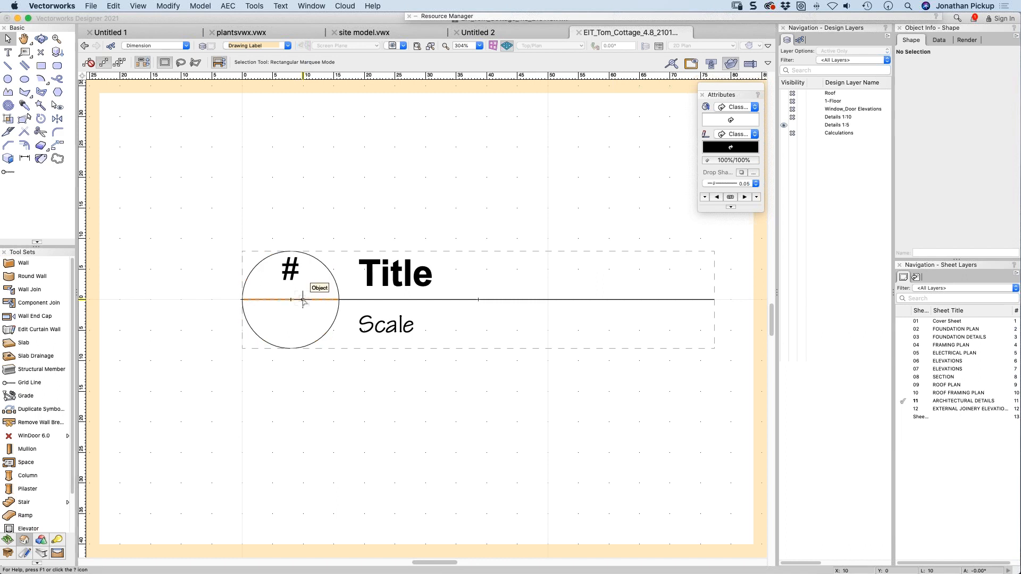
pyautogui.click(307, 300)
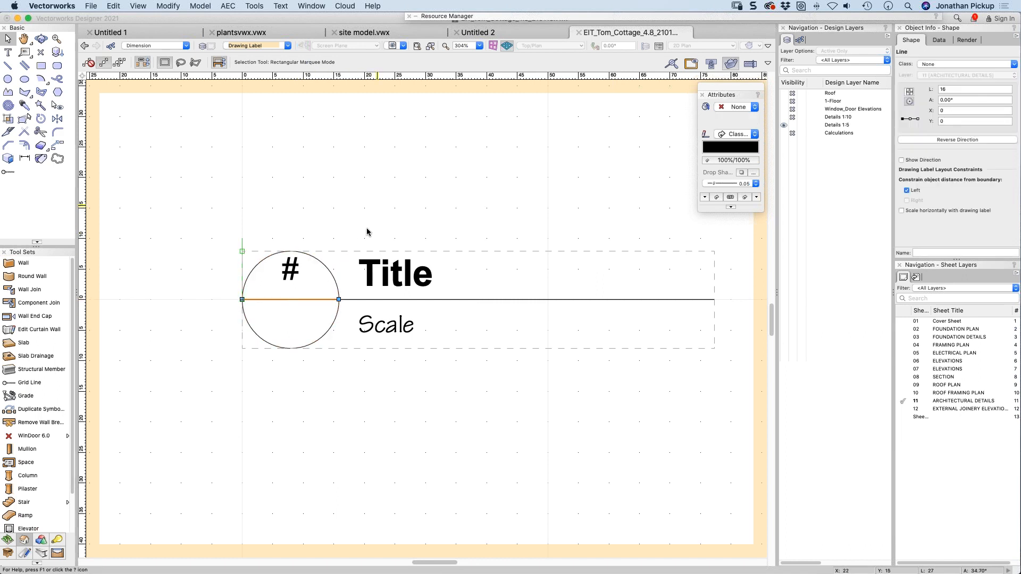
pyautogui.moveTo(713, 92); pyautogui.dragTo(781, 155)
pyautogui.click(724, 110)
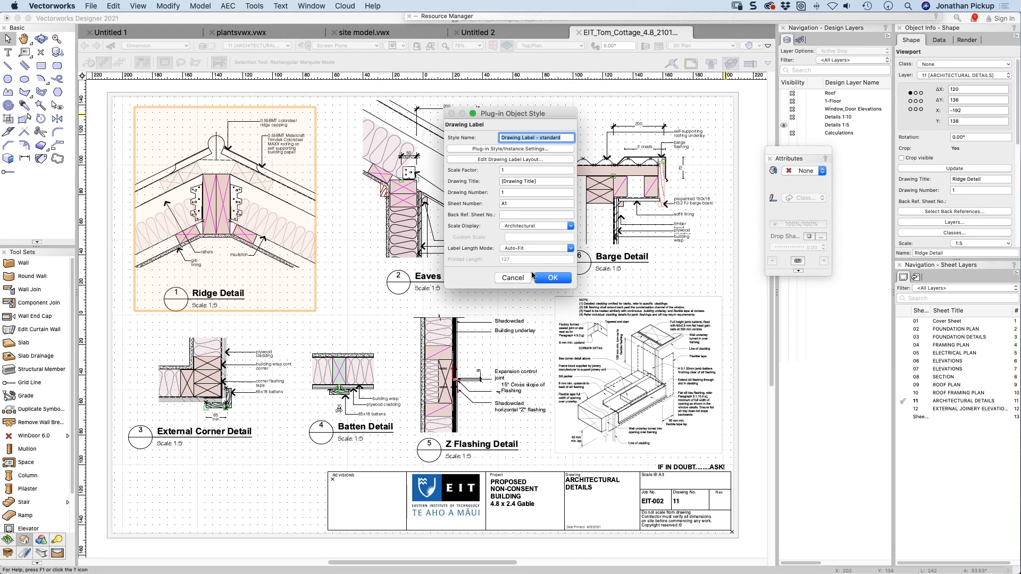
pyautogui.click(512, 278)
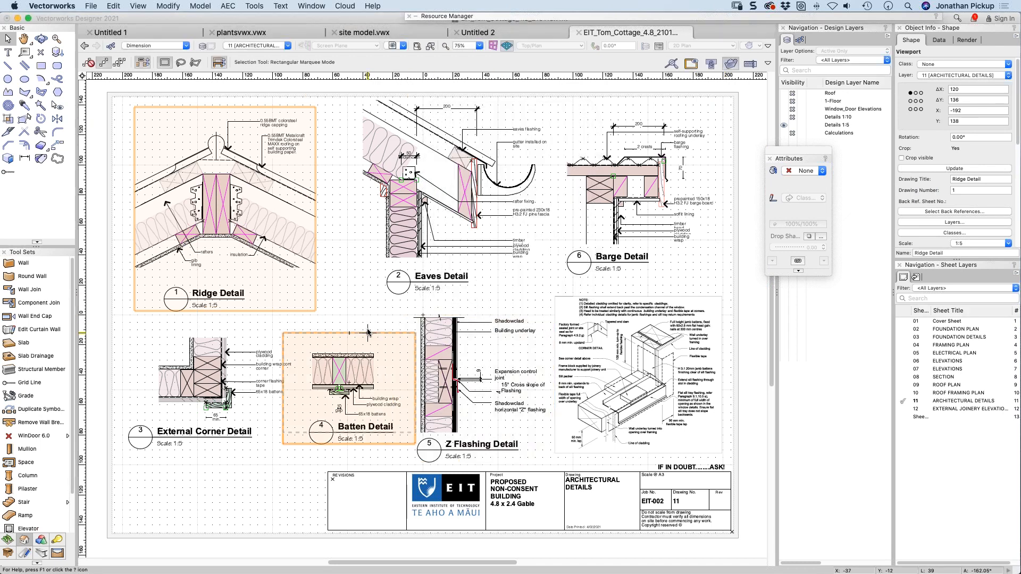
# Step: Revert the cottage file to its last saved version
pyautogui.click(91, 5)
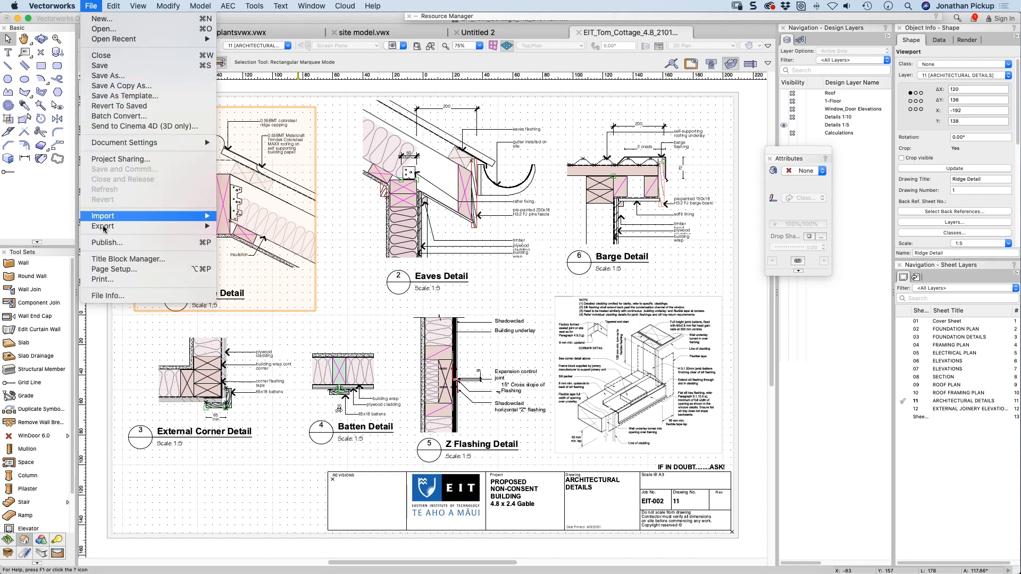
pyautogui.click(116, 109)
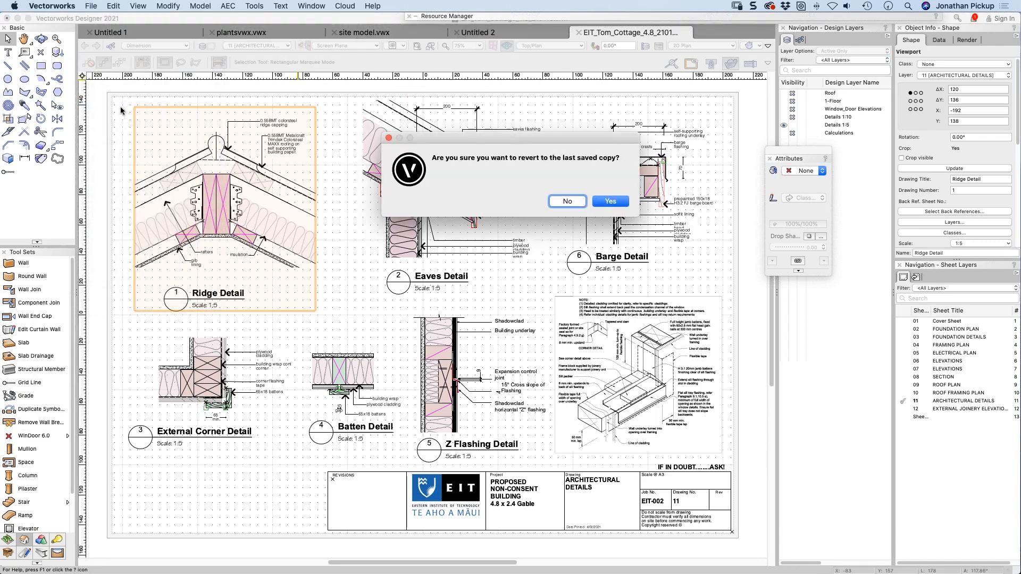
pyautogui.click(611, 202)
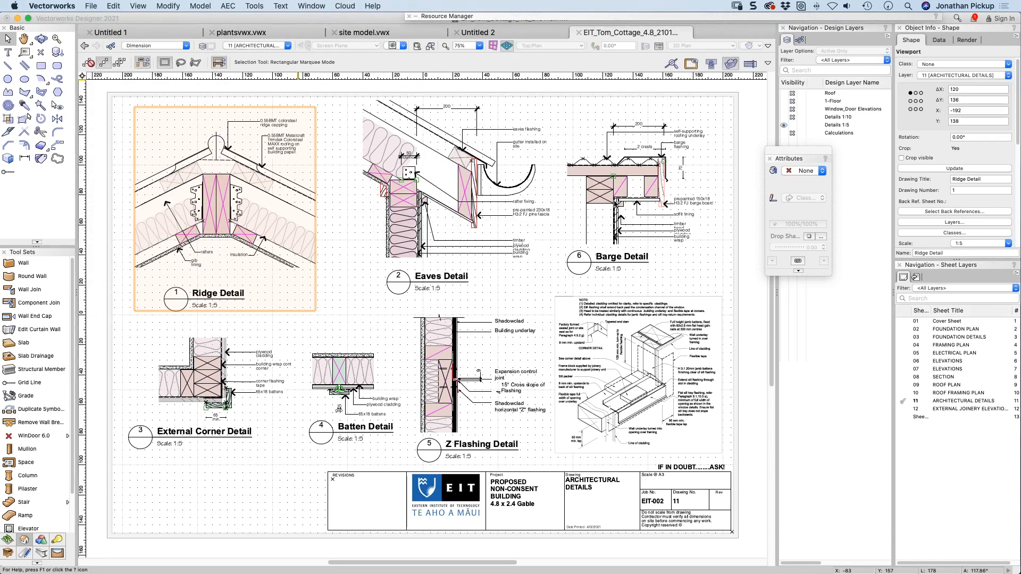
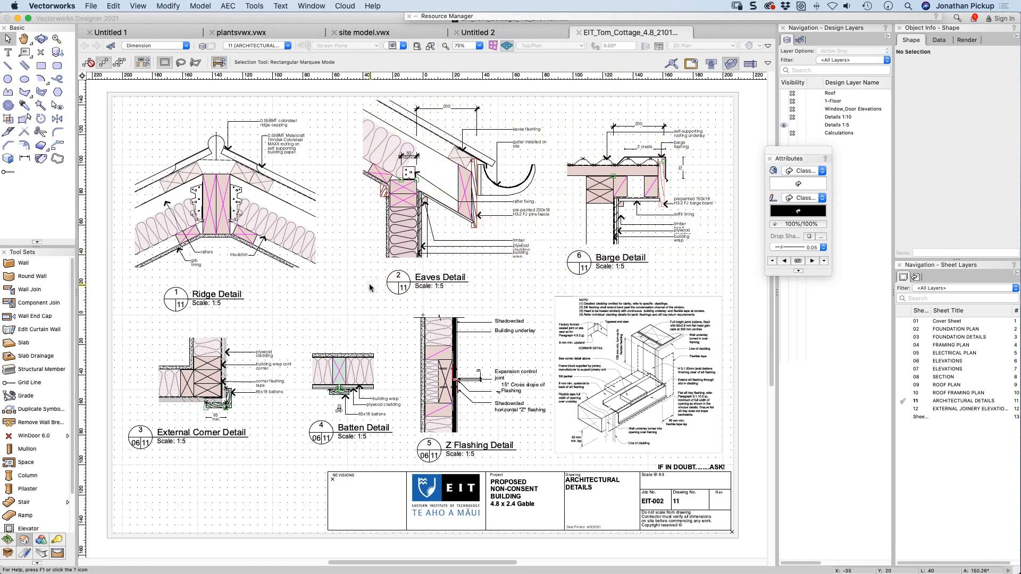
# Step: Move the Ridge Detail viewport up to about Y 151 and draw a horizontal line about 326 mm long from its label to the page edge
pyautogui.moveTo(243, 299); pyautogui.dragTo(246, 278)
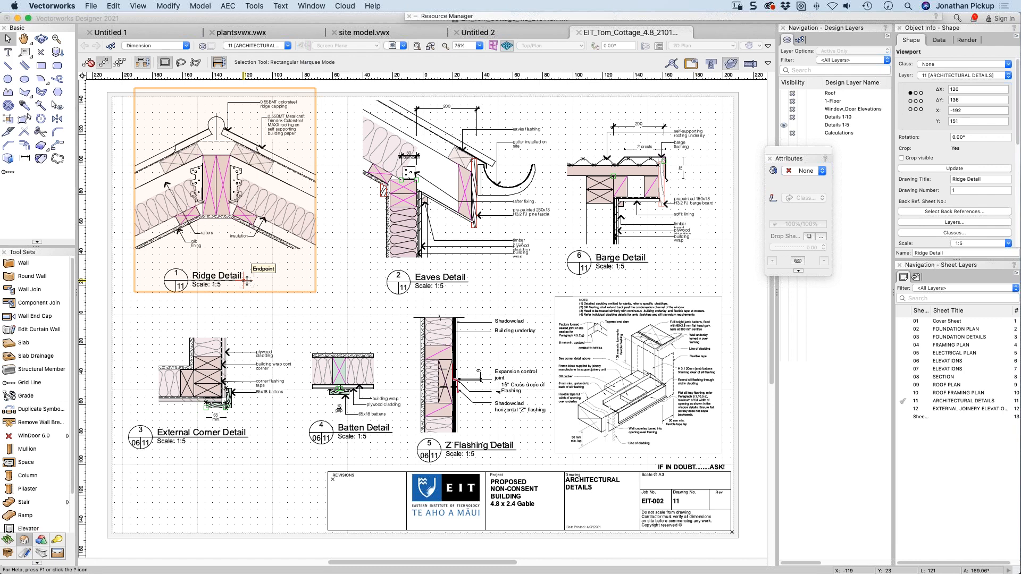
pyautogui.press('2')
pyautogui.click(246, 281)
pyautogui.click(733, 280)
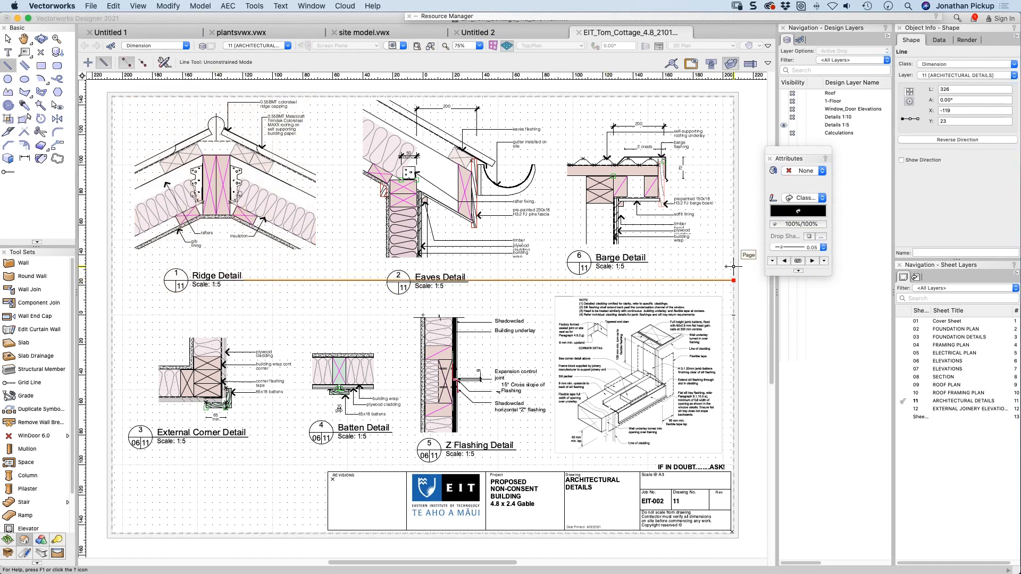
pyautogui.press('x')
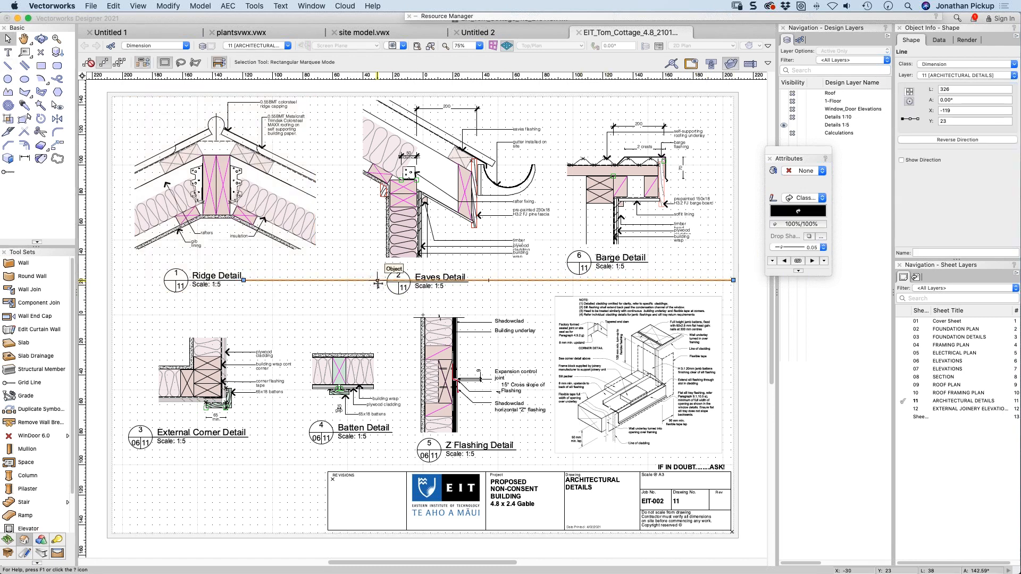
# Step: Delete the horizontal alignment line and shift the Ridge Detail viewport to about X -189, Y 150
pyautogui.click(404, 291)
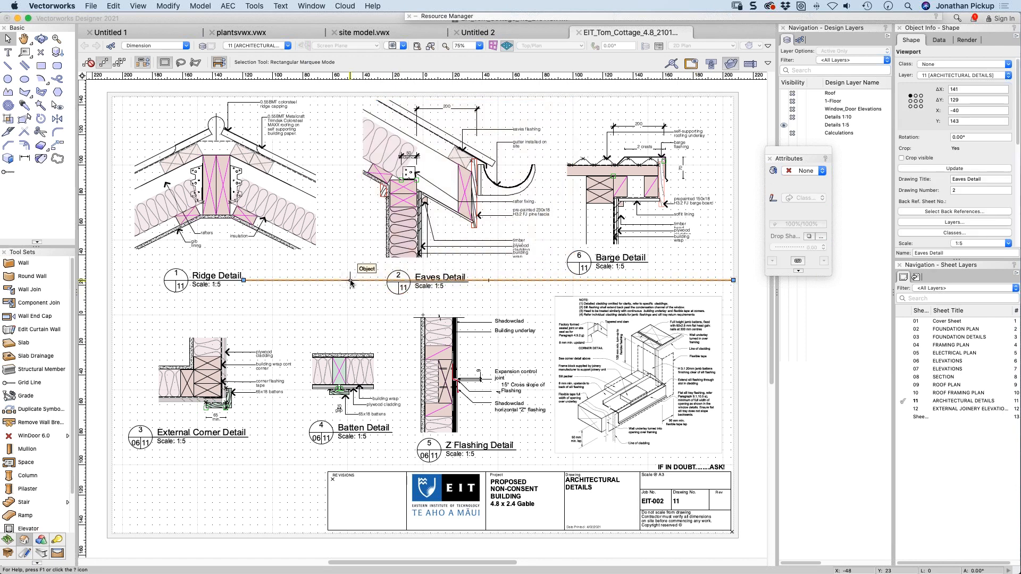
pyautogui.press('Delete')
pyautogui.moveTo(244, 280); pyautogui.dragTo(221, 281)
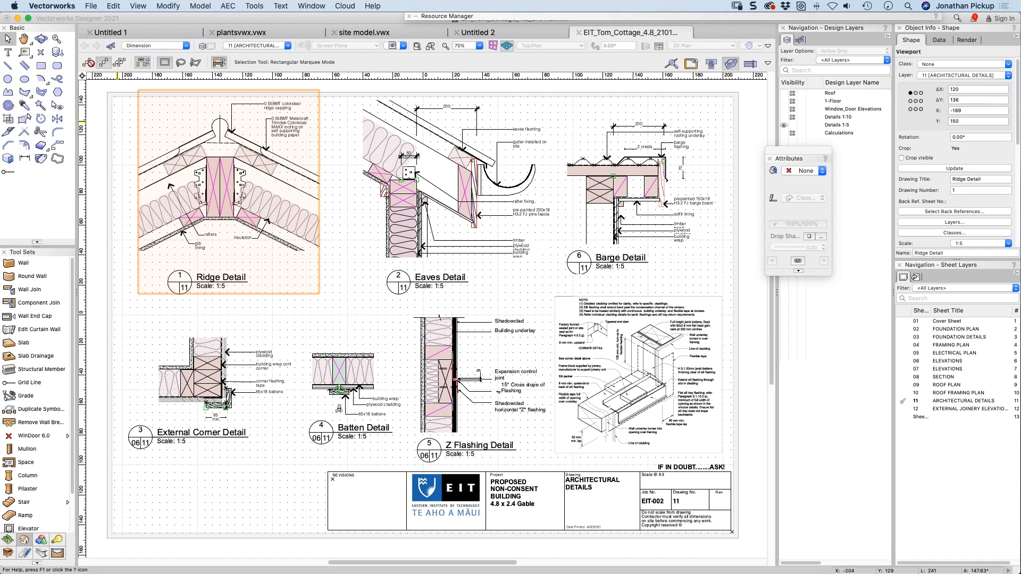
# Step: Delete the Barge Detail viewport and place a duplicate of the Eaves Detail viewport in its spot, at about X 89, Y 143
pyautogui.scroll(-1, 291, 170)
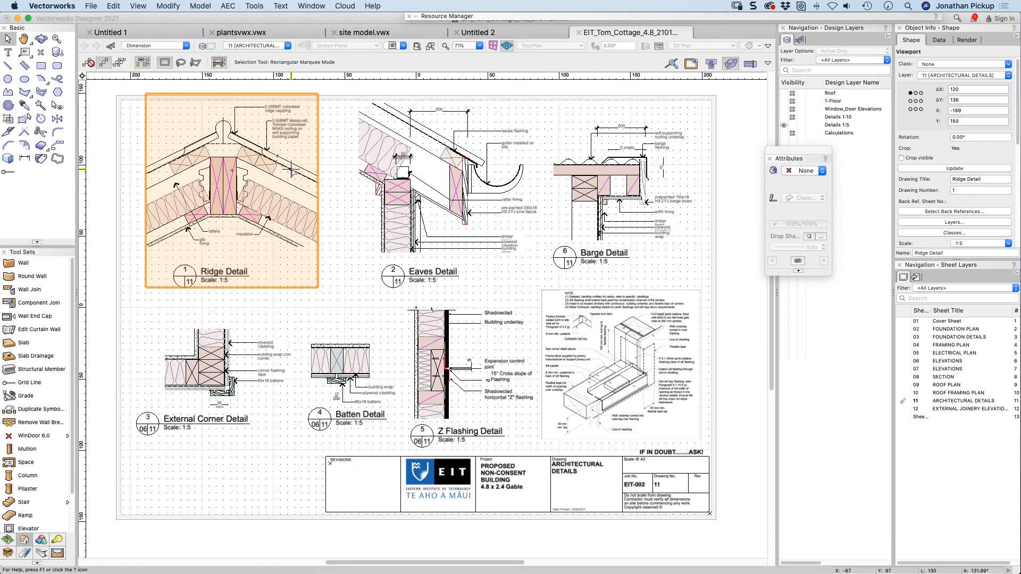
pyautogui.scroll(-1, 291, 170)
pyautogui.click(605, 185)
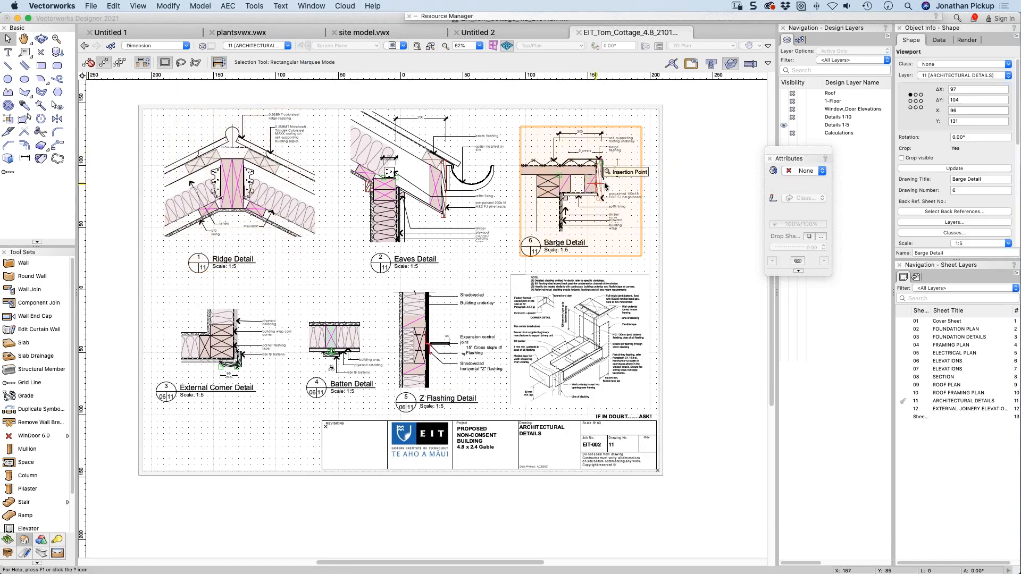
pyautogui.press('Delete')
pyautogui.keyDown('alt'); pyautogui.moveTo(385, 229); pyautogui.dragTo(552, 229); pyautogui.keyUp('alt')
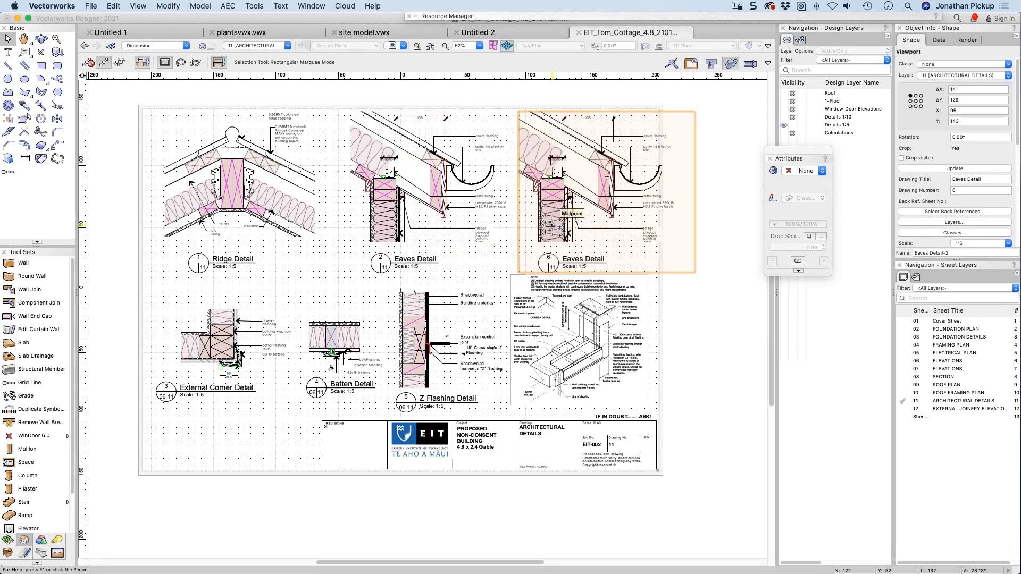
pyautogui.press('Delete')
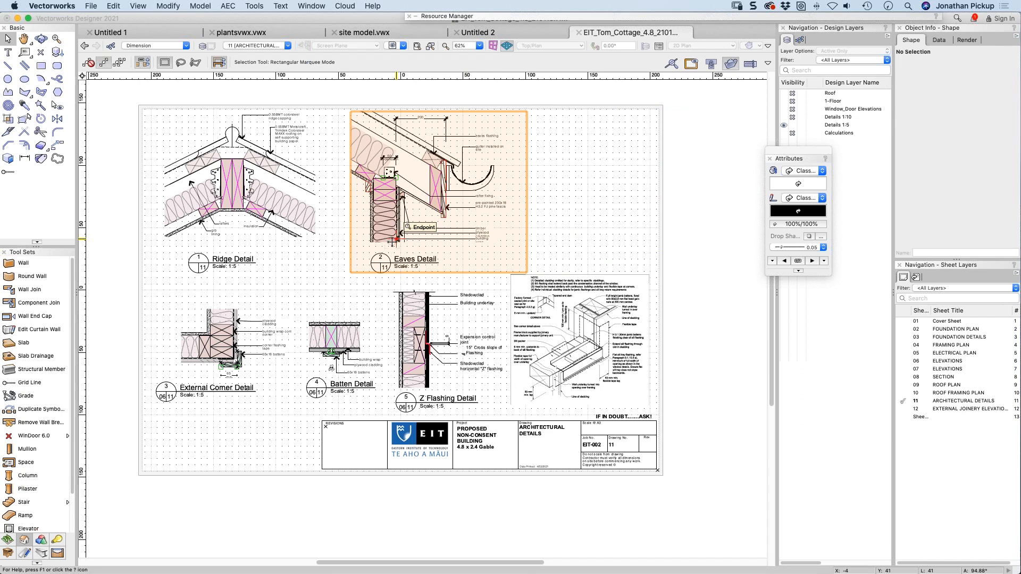
pyautogui.moveTo(391, 242); pyautogui.dragTo(558, 238)
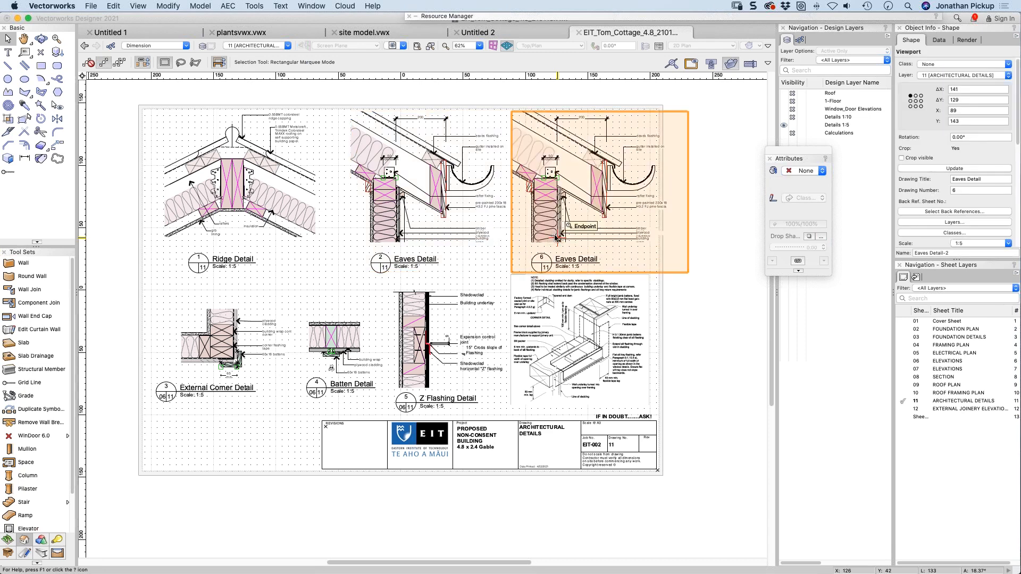
# Step: Move the duplicate viewport's crop rectangle over the barge detail and shrink it to about 494 by 448 mm
pyautogui.rightClick(555, 238)
pyautogui.click(595, 514)
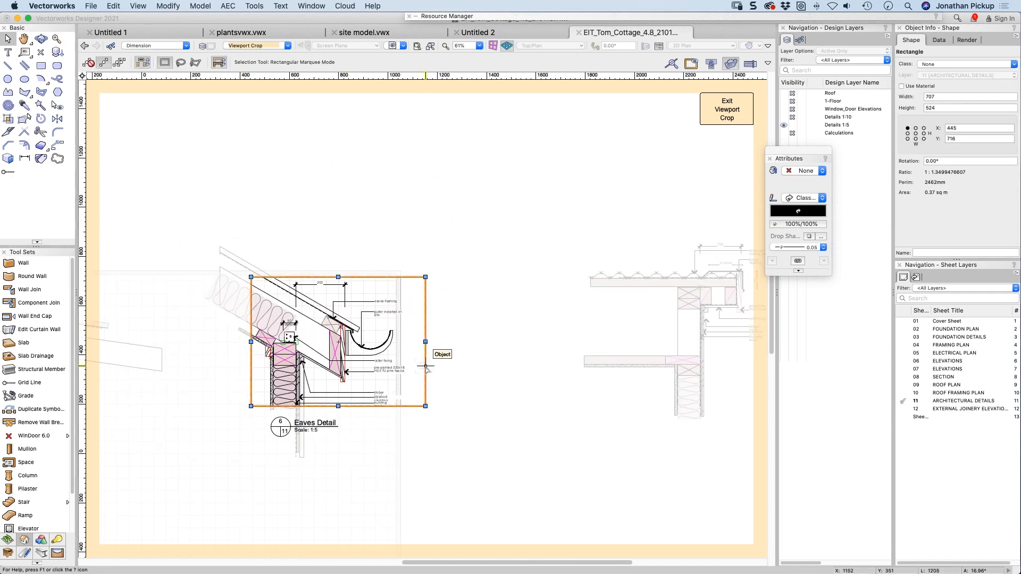
pyautogui.moveTo(425, 367); pyautogui.dragTo(753, 348)
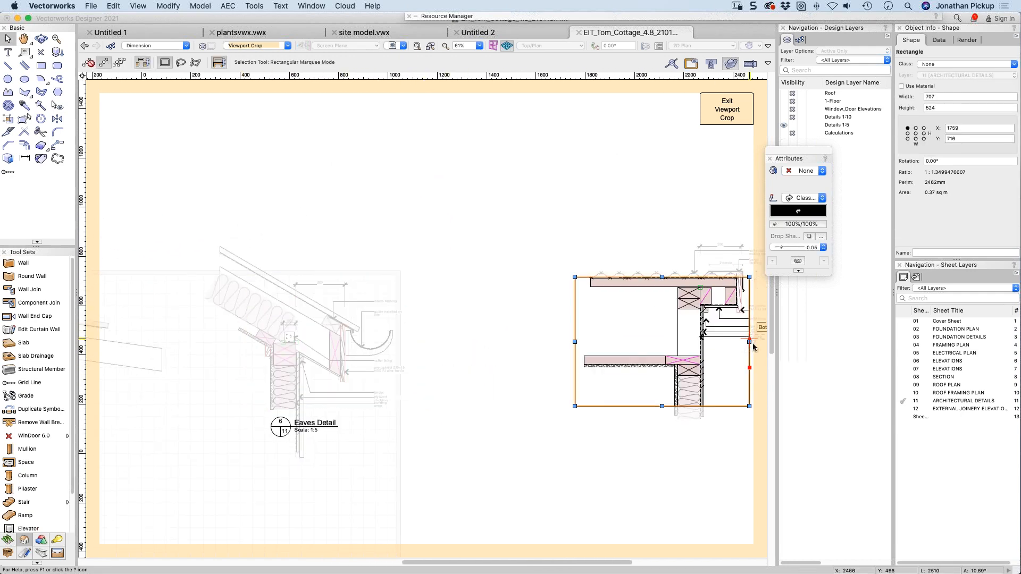
pyautogui.hscroll(5, 474, 383)
pyautogui.scroll(-1, 473, 383)
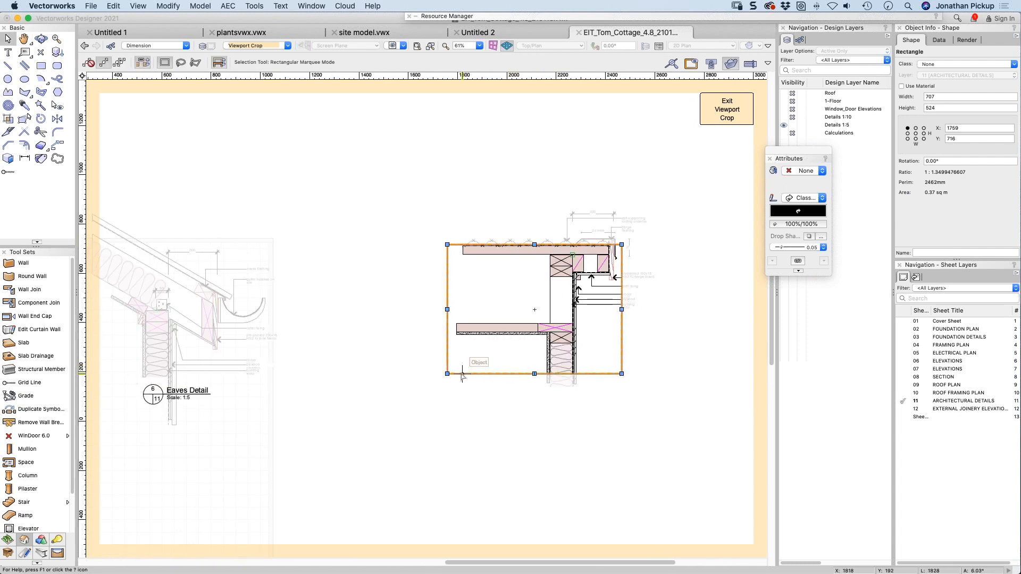
pyautogui.moveTo(463, 372); pyautogui.dragTo(502, 335)
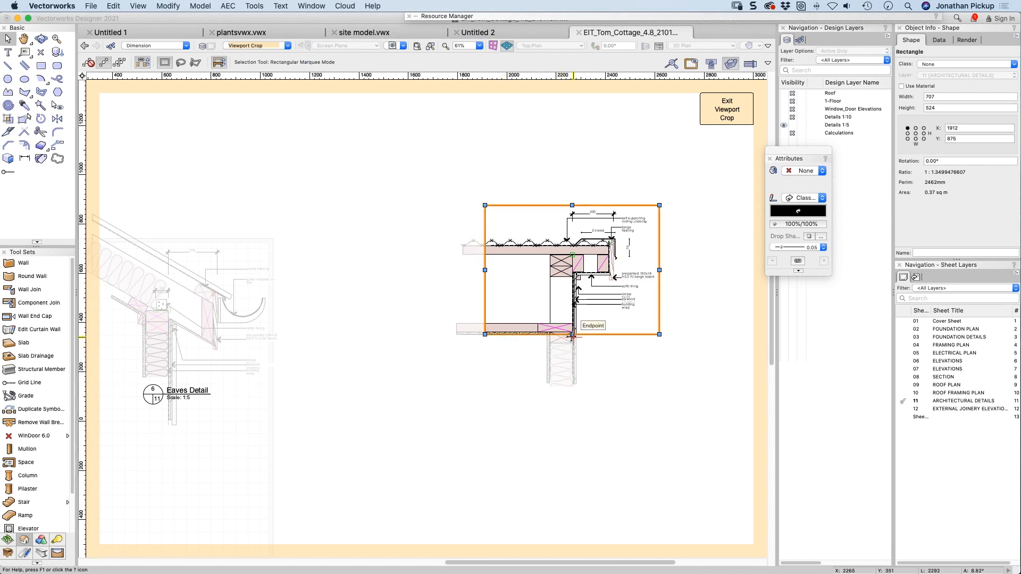
pyautogui.moveTo(574, 334); pyautogui.dragTo(573, 316)
pyautogui.moveTo(484, 260); pyautogui.dragTo(537, 269)
# Step: Open the duplicate viewport's annotations and try to move its drawing label
pyautogui.rightClick(607, 181)
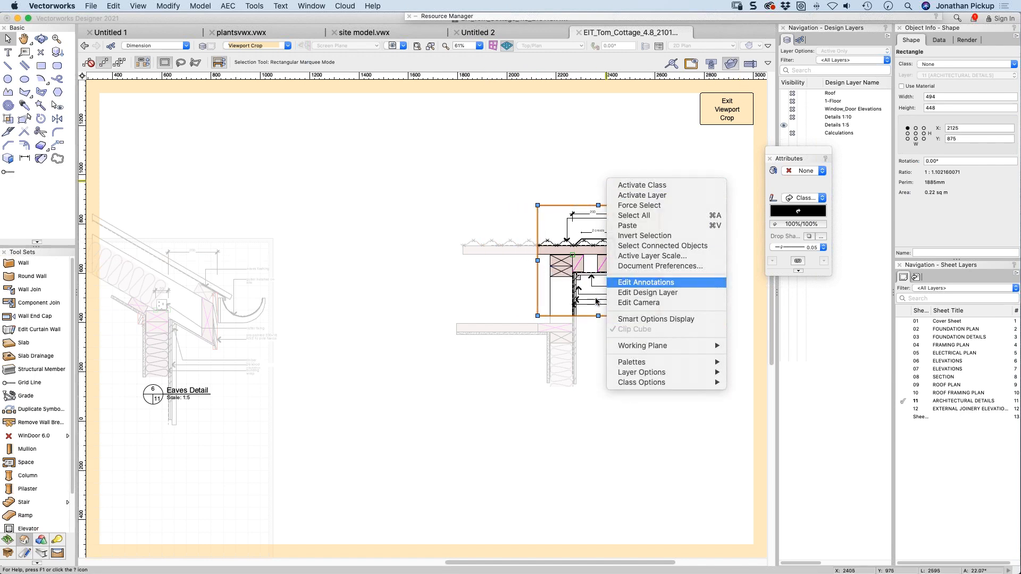
pyautogui.click(639, 285)
pyautogui.moveTo(555, 264)
pyautogui.mouseDown()
pyautogui.moveTo(731, 212)
pyautogui.moveTo(742, 234)
pyautogui.moveTo(256, 446)
pyautogui.moveTo(240, 382)
pyautogui.moveTo(441, 268)
pyautogui.moveTo(442, 346)
pyautogui.moveTo(446, 335)
pyautogui.mouseUp()
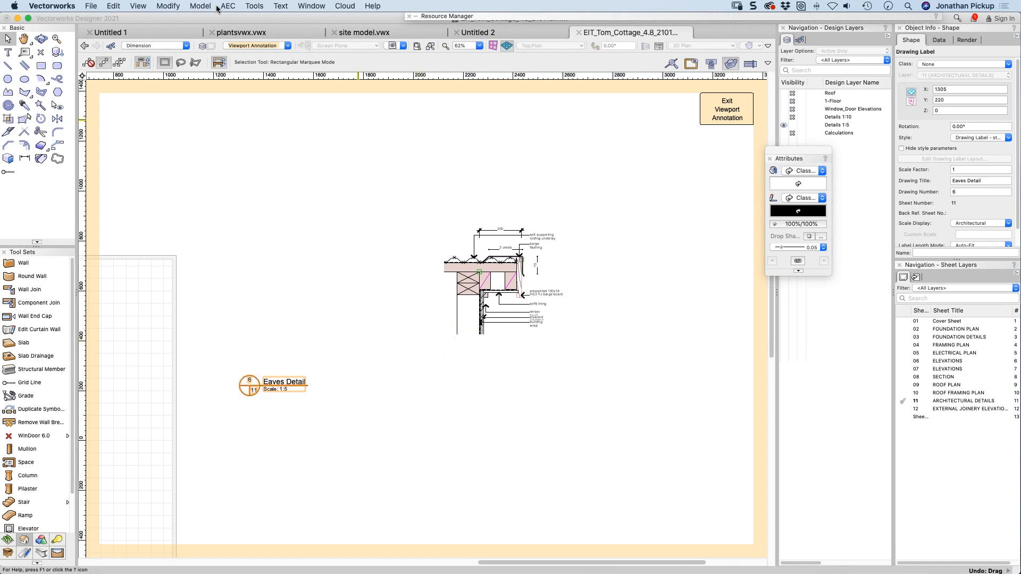
# Step: Show the Snapping palette and move the Attributes and Snapping palettes together over the drawing area
pyautogui.click(254, 5)
pyautogui.moveTo(304, 7)
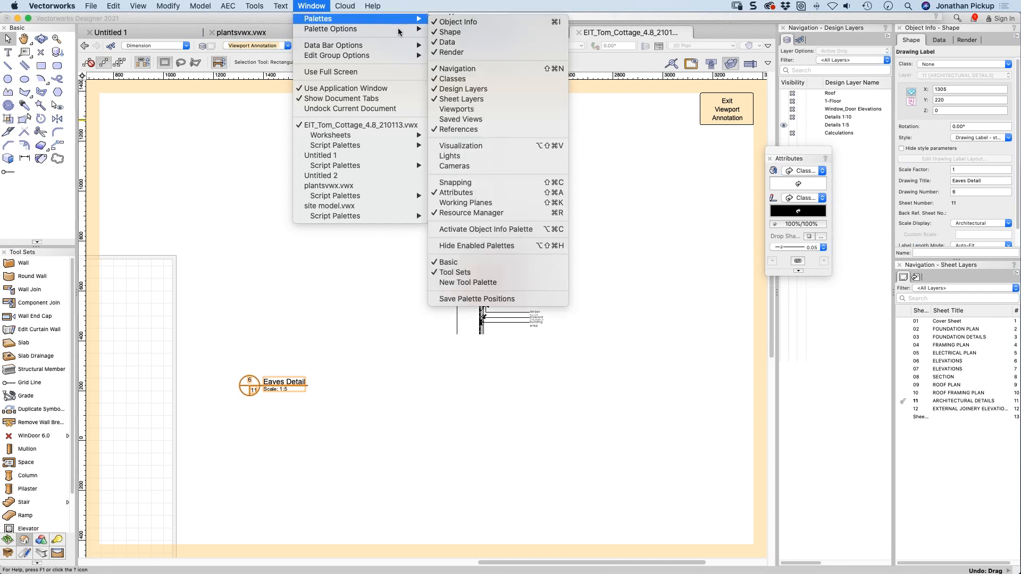
pyautogui.click(470, 181)
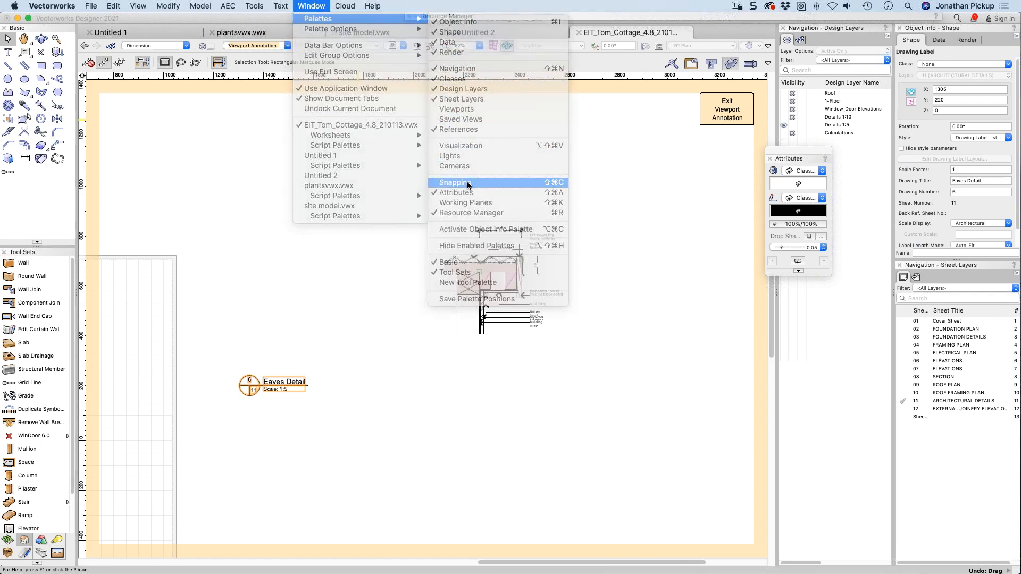
pyautogui.moveTo(813, 166)
pyautogui.mouseDown()
pyautogui.moveTo(144, 101)
pyautogui.moveTo(137, 113)
pyautogui.mouseUp()
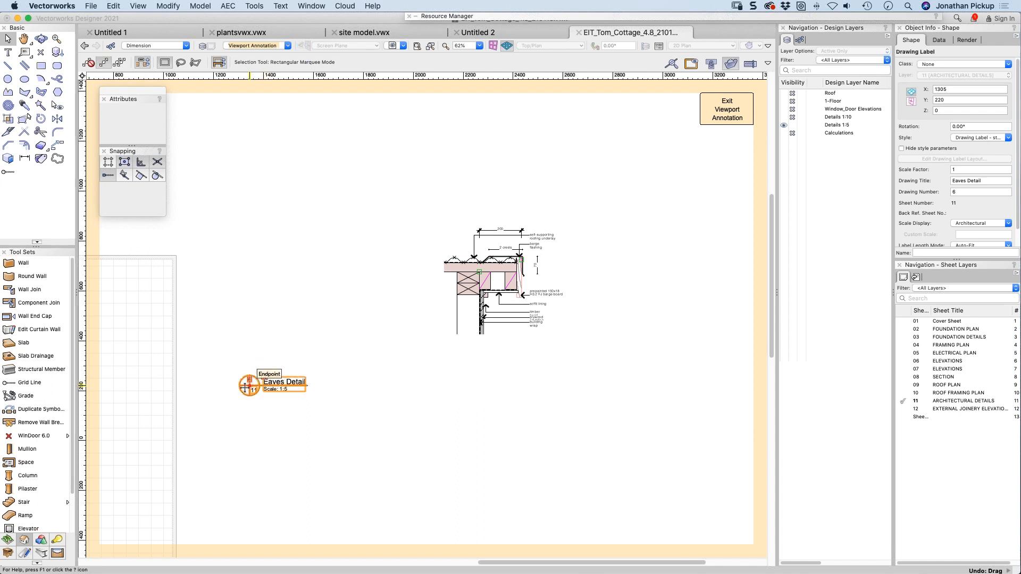
# Step: Place the drawing label beneath the barge detail at about X 2125, Y 346, and move the viewport back onto the sheet beside Eaves Detail
pyautogui.moveTo(246, 386); pyautogui.dragTo(444, 355)
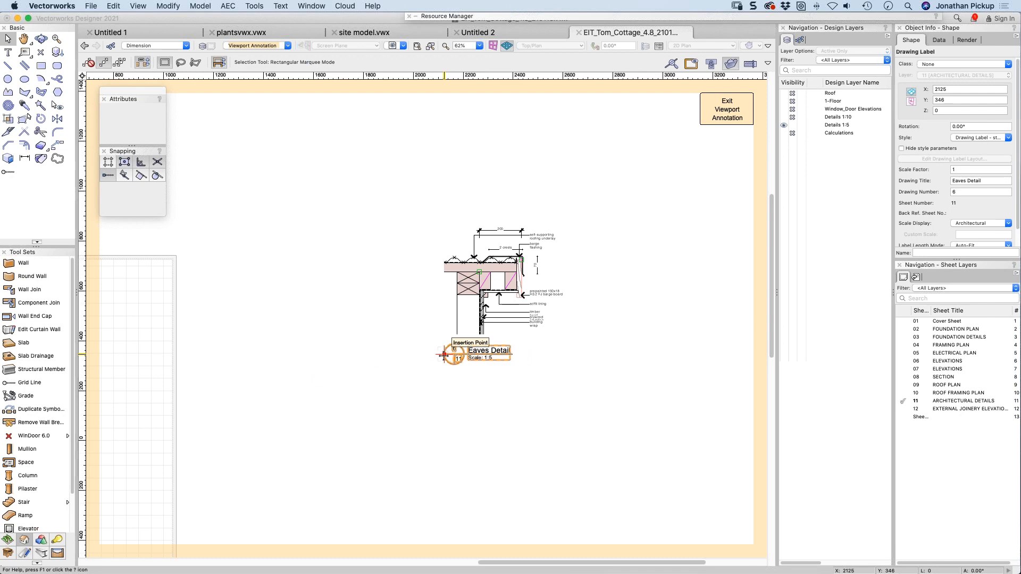
pyautogui.click(729, 109)
pyautogui.scroll(-5, 619, 225)
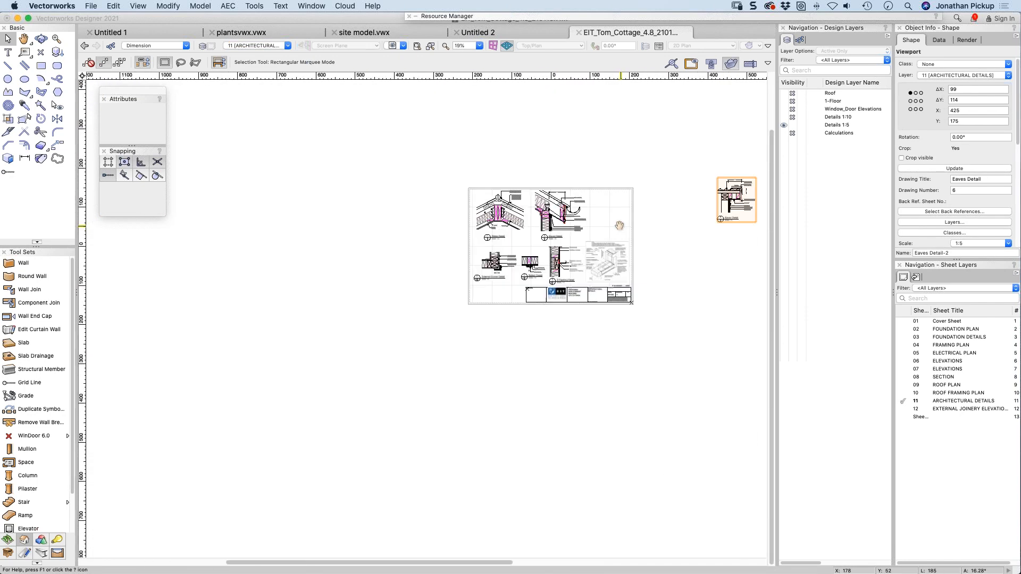
pyautogui.moveTo(620, 225); pyautogui.dragTo(573, 251, button='middle')
pyautogui.moveTo(683, 225); pyautogui.dragTo(563, 227)
pyautogui.scroll(4, 564, 228)
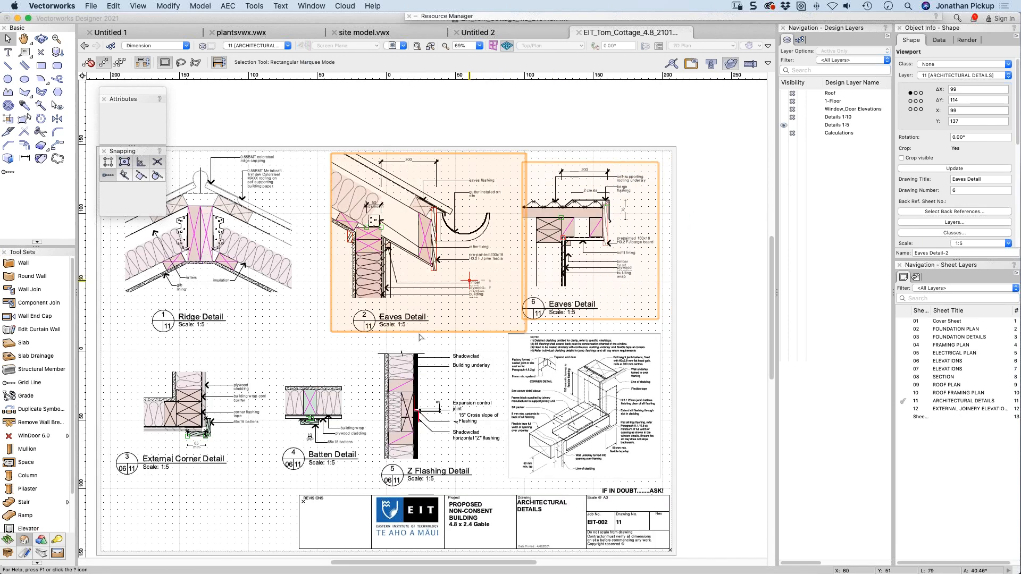
# Step: In the annotations of viewport 2, Eaves Detail, move the drawing label to about X -200 to align with the detail's outer edge
pyautogui.doubleClick(353, 311)
pyautogui.click(354, 321)
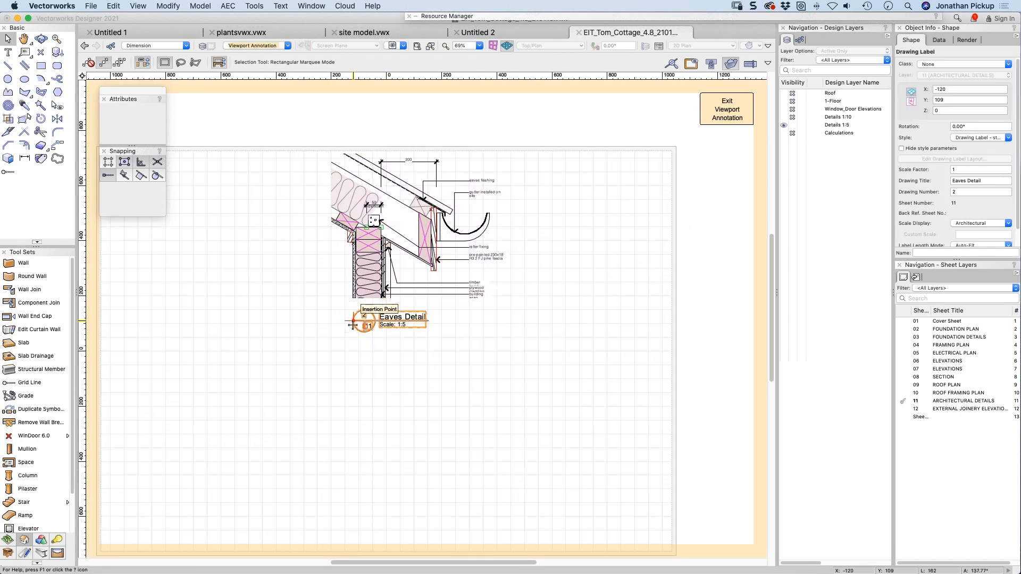
pyautogui.moveTo(353, 320)
pyautogui.mouseDown()
pyautogui.moveTo(328, 227)
pyautogui.moveTo(327, 322)
pyautogui.mouseUp()
pyautogui.click(706, 104)
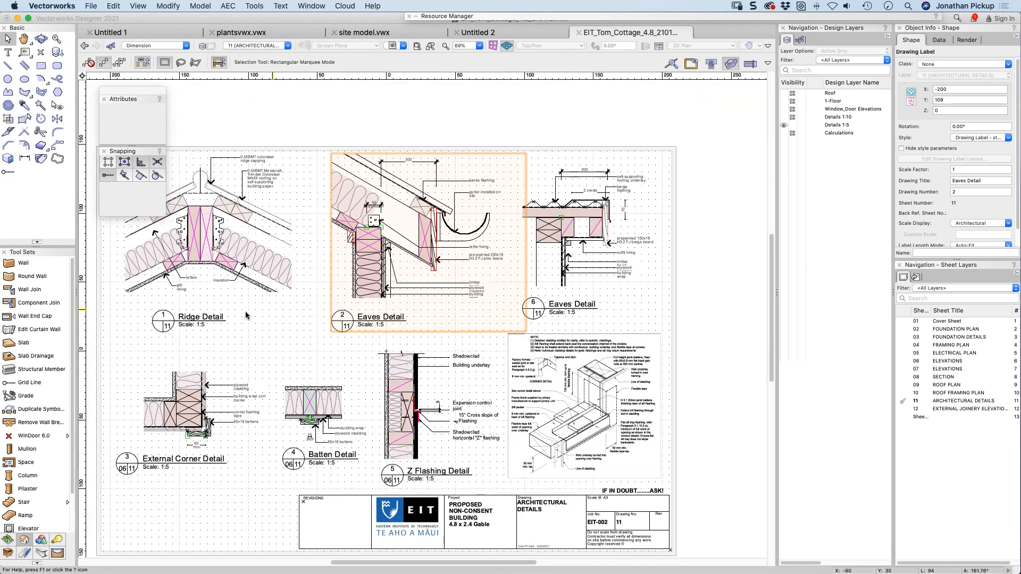
# Step: In the Ridge Detail viewport's annotations, move the drawing label horizontally into line with the outer edge of the detail
pyautogui.click(176, 320)
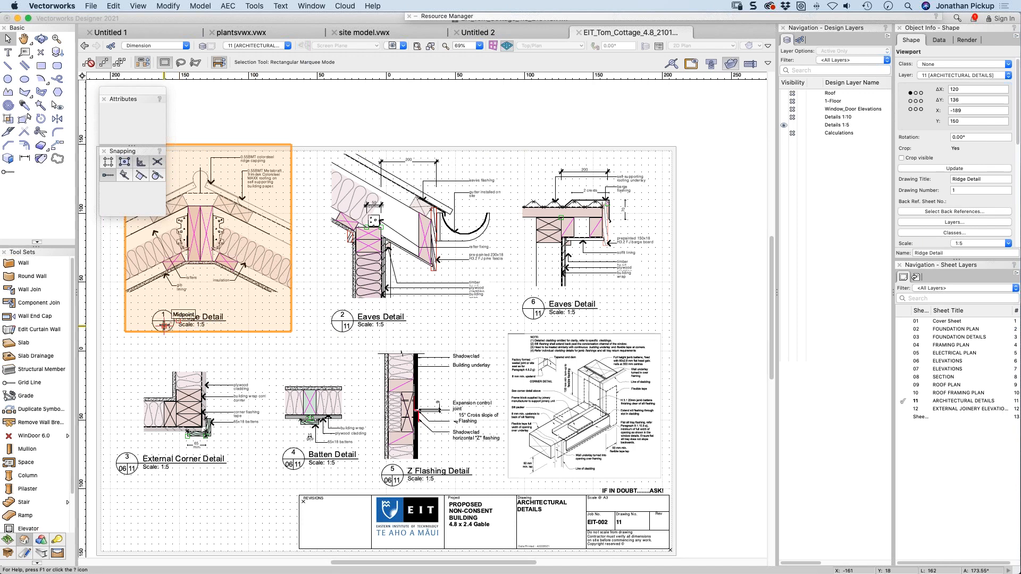
pyautogui.doubleClick(164, 324)
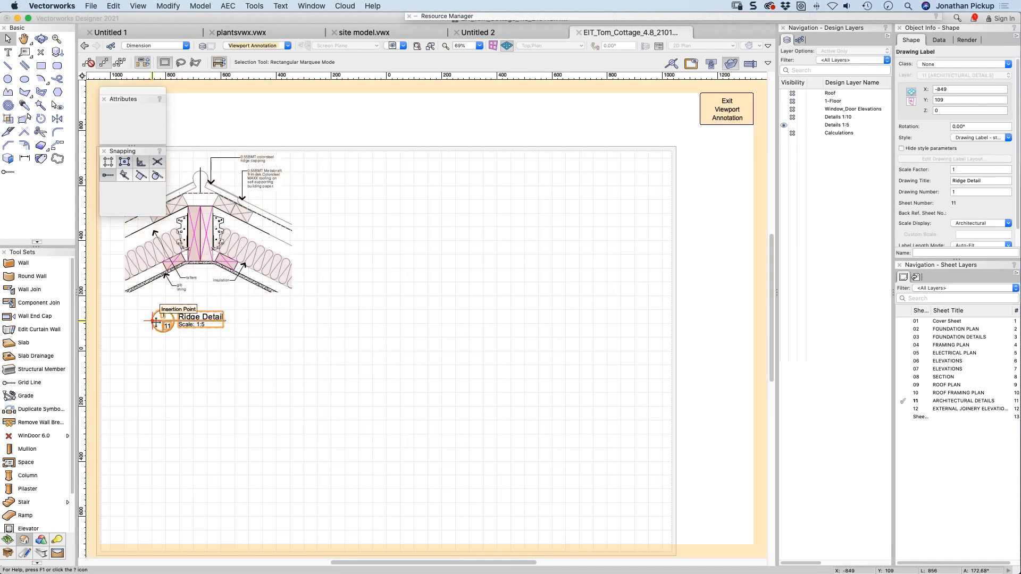
pyautogui.moveTo(152, 321)
pyautogui.mouseDown()
pyautogui.moveTo(126, 294)
pyautogui.moveTo(125, 322)
pyautogui.mouseUp()
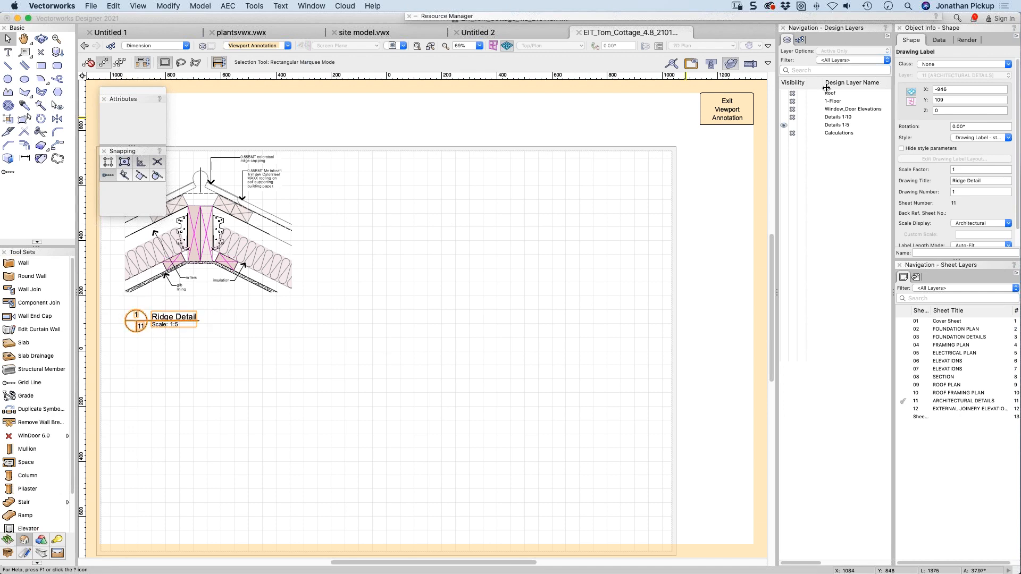
# Step: Leave the Ridge Detail viewport's annotations, clear the selection and go to sheet 10, Roof Framing Plan
pyautogui.click(722, 118)
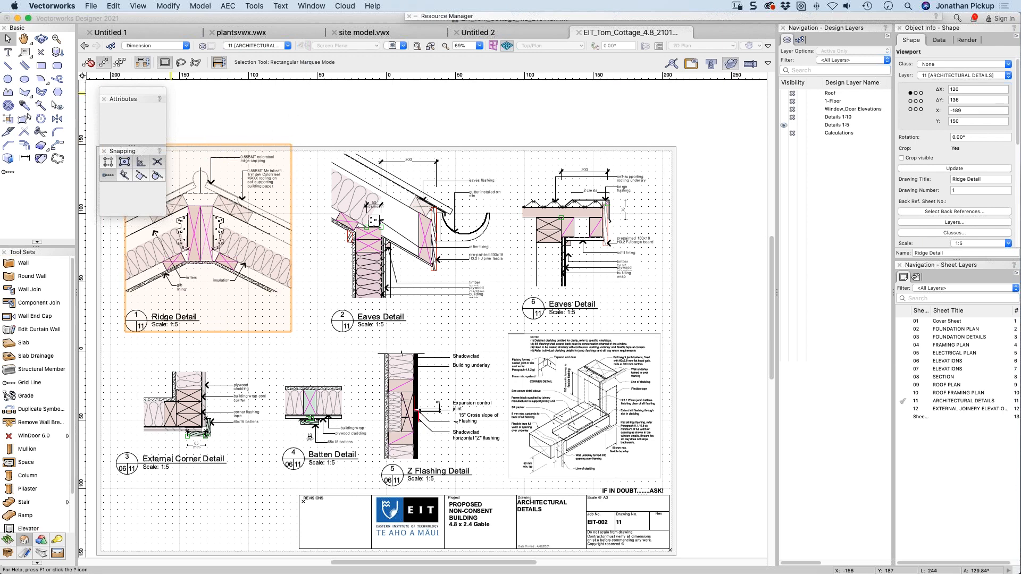
pyautogui.click(692, 335)
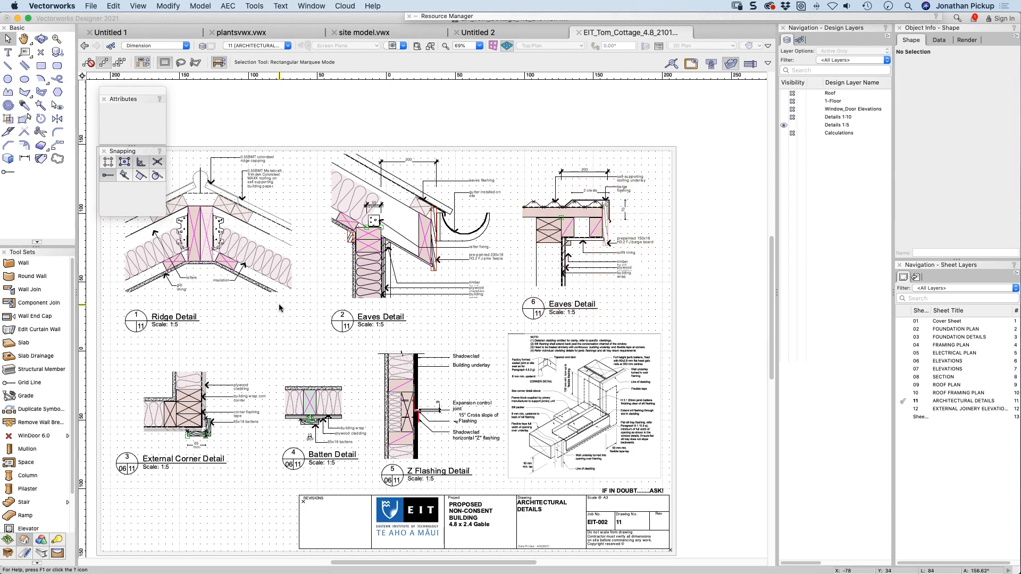
pyautogui.press('super+Page_Up')
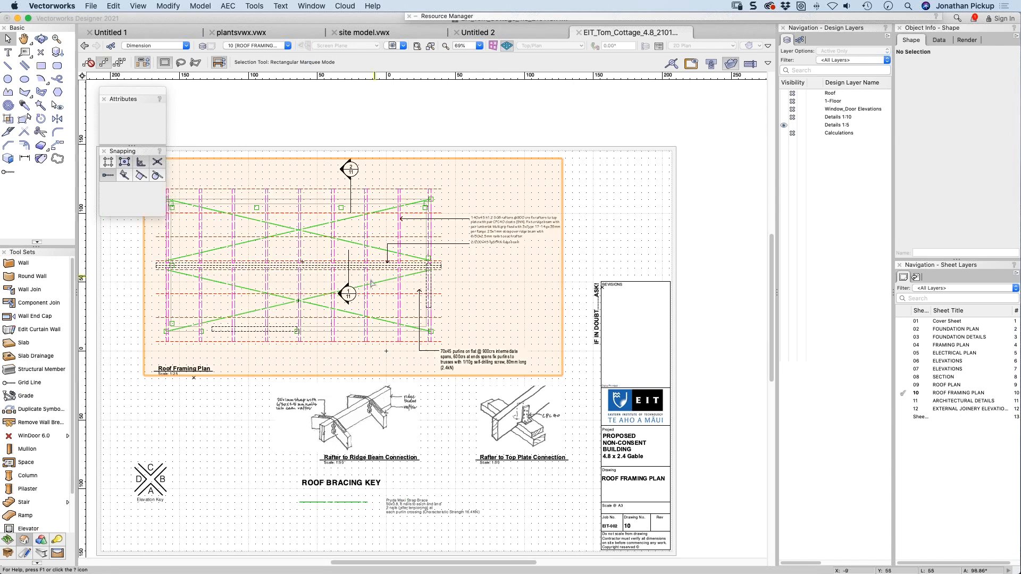
# Step: Examine the Rafter to Top Plate and Rafter to Ridge Beam Connection viewports, including the latter's layer visibility settings
pyautogui.press('c')
pyautogui.moveTo(472, 386); pyautogui.dragTo(572, 460)
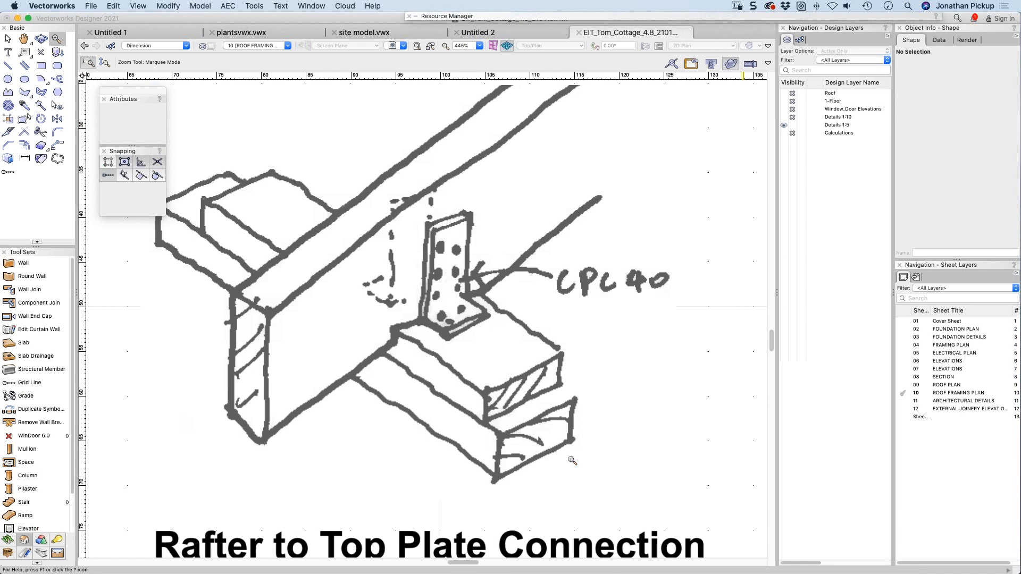
pyautogui.scroll(-5, 481, 448)
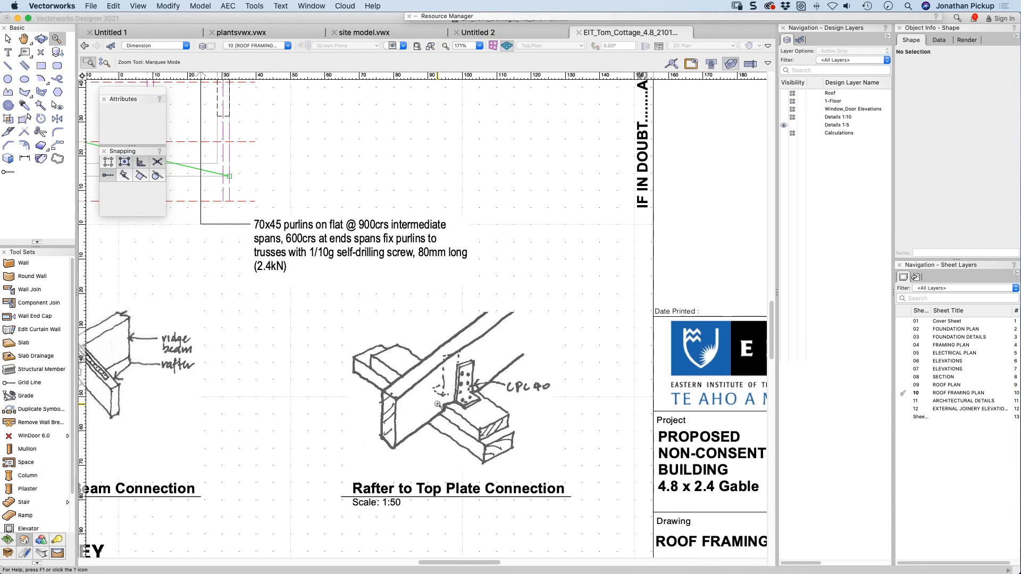
pyautogui.press('x')
pyautogui.click(437, 404)
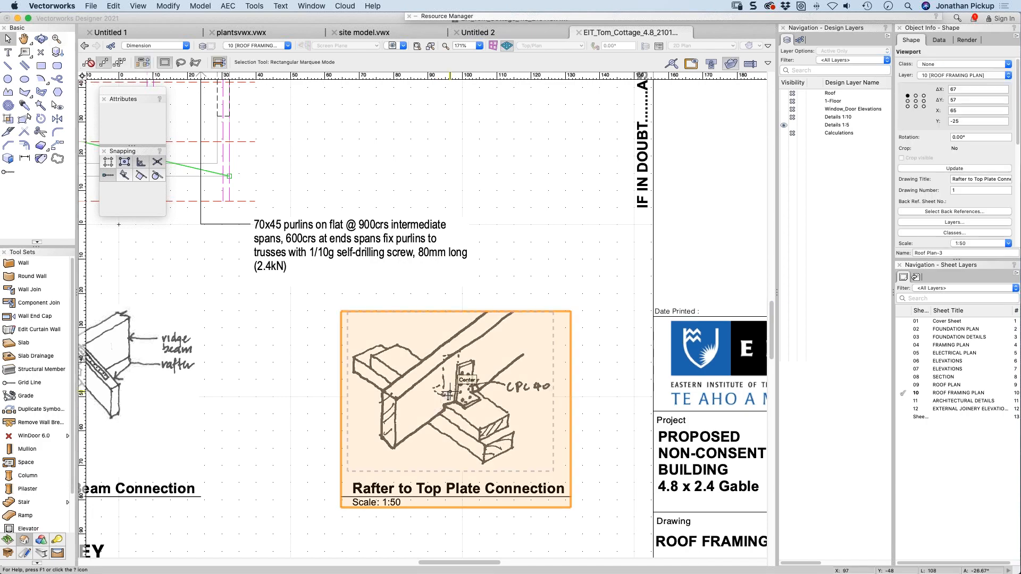
pyautogui.scroll(-1, 446, 397)
pyautogui.scroll(-2, 449, 393)
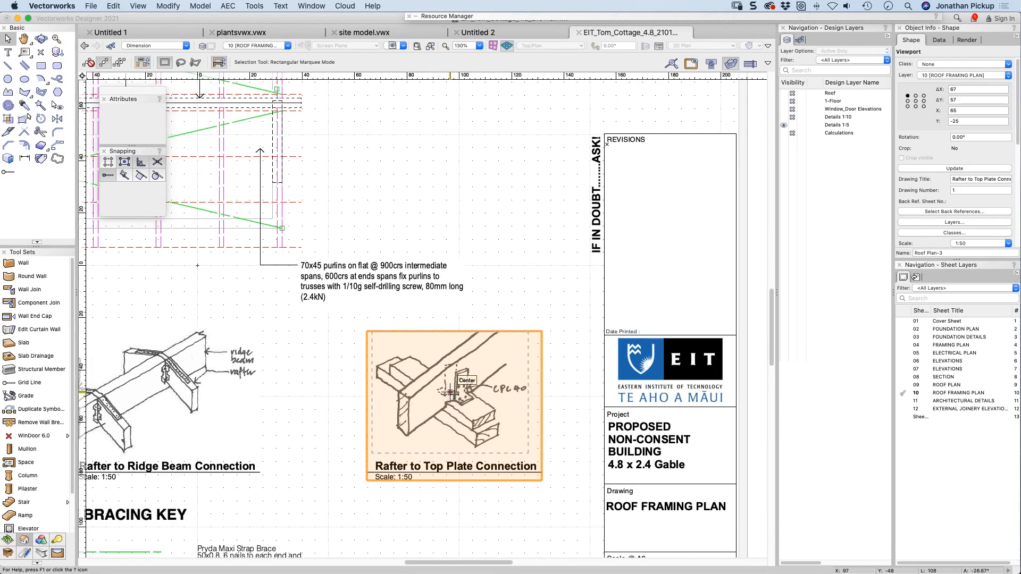
pyautogui.scroll(-2, 452, 394)
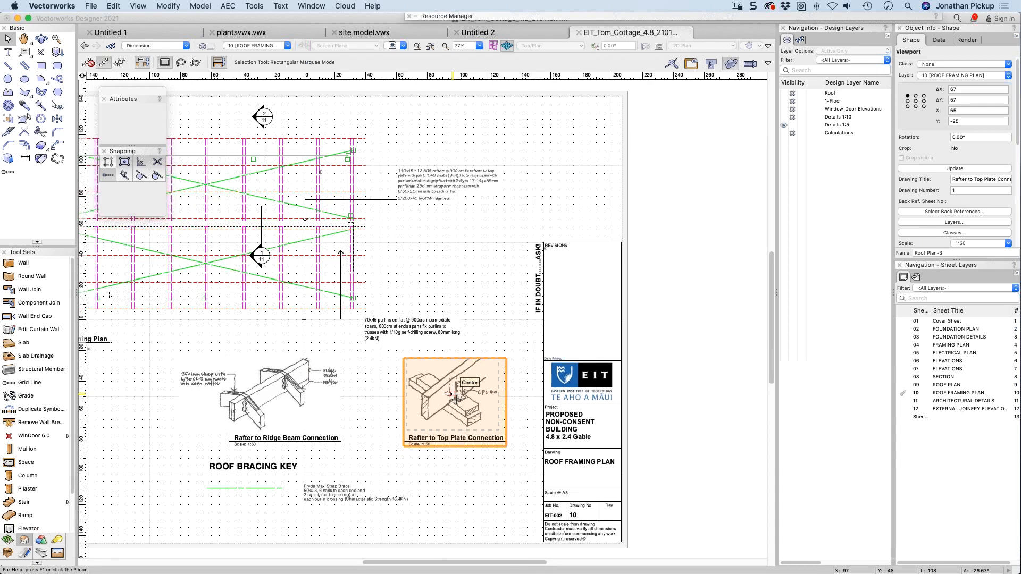
pyautogui.click(260, 393)
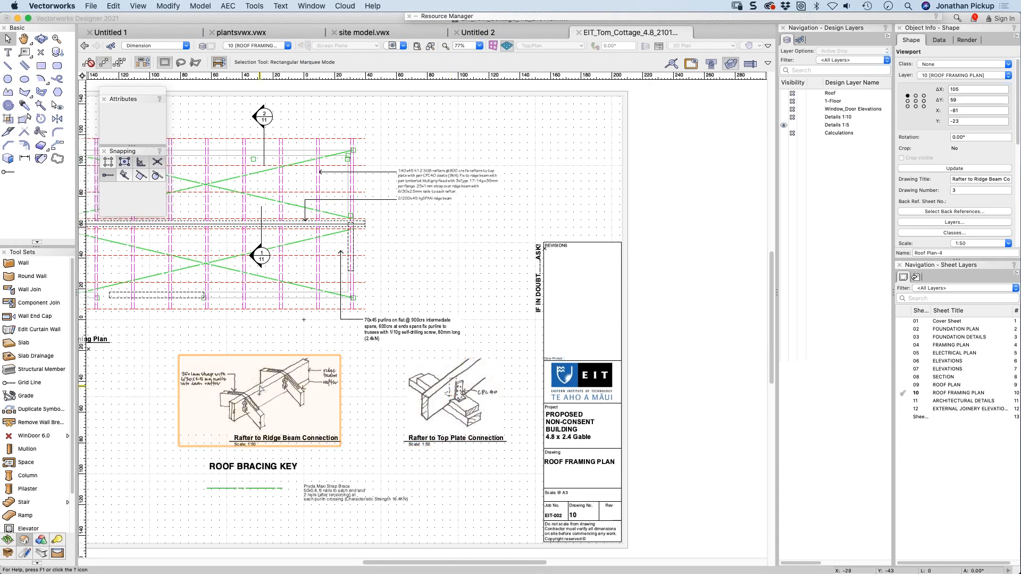
pyautogui.click(954, 223)
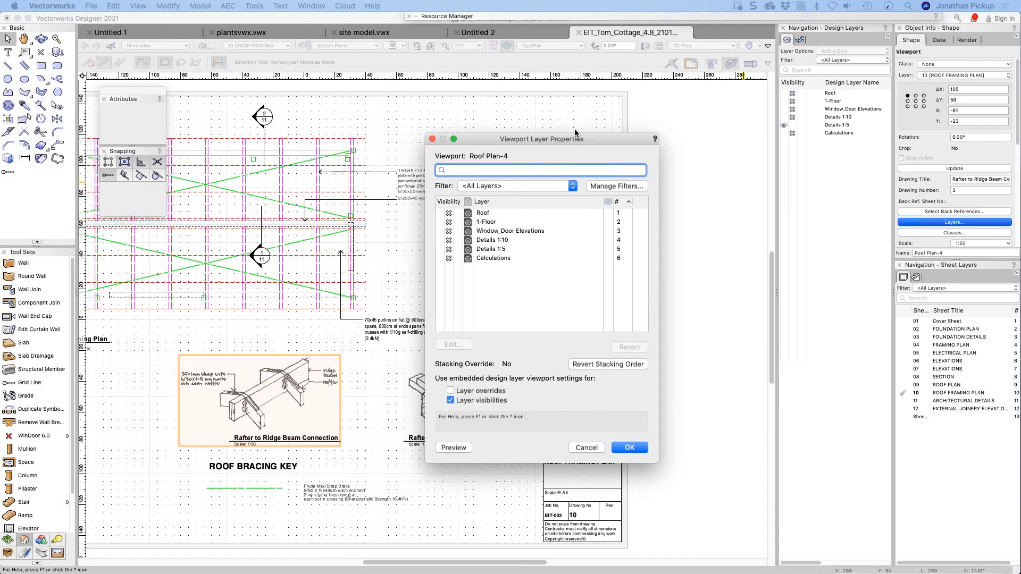
pyautogui.click(641, 439)
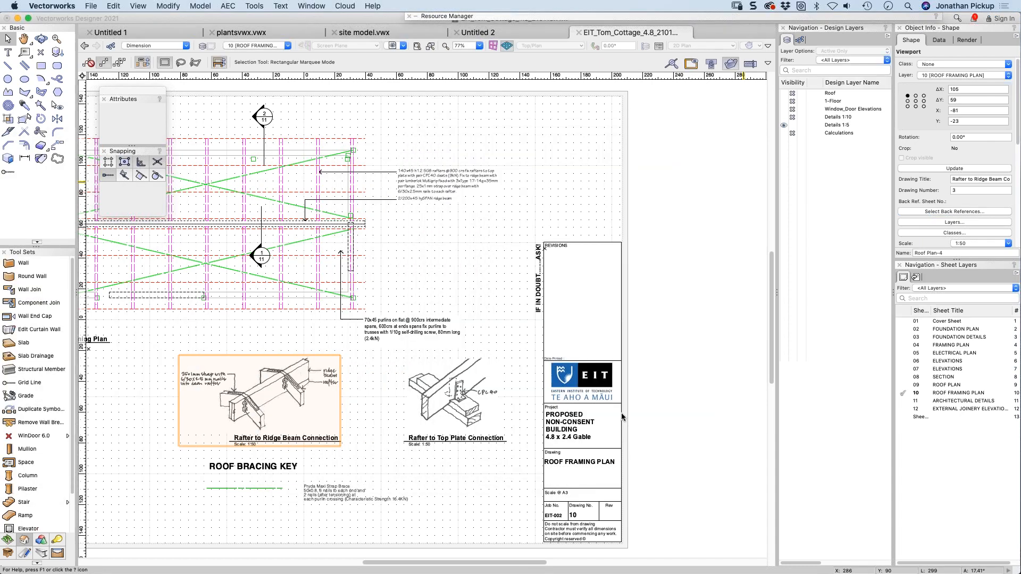
# Step: Duplicate the Rafter to Top Plate Connection viewport beyond the title block, outside the sheet, and set the copy's drawing title to "Imported image"
pyautogui.moveTo(434, 395); pyautogui.dragTo(669, 394)
pyautogui.hscroll(5, 668, 394)
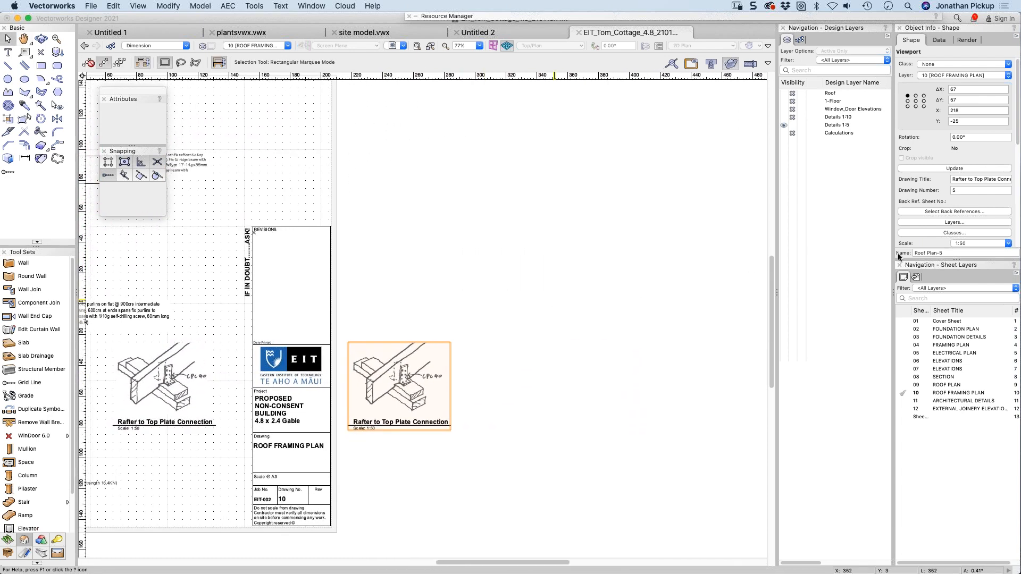
pyautogui.click(958, 179)
pyautogui.press('BackSpace')
pyautogui.press('BackSpace')
pyautogui.press('BackSpace')
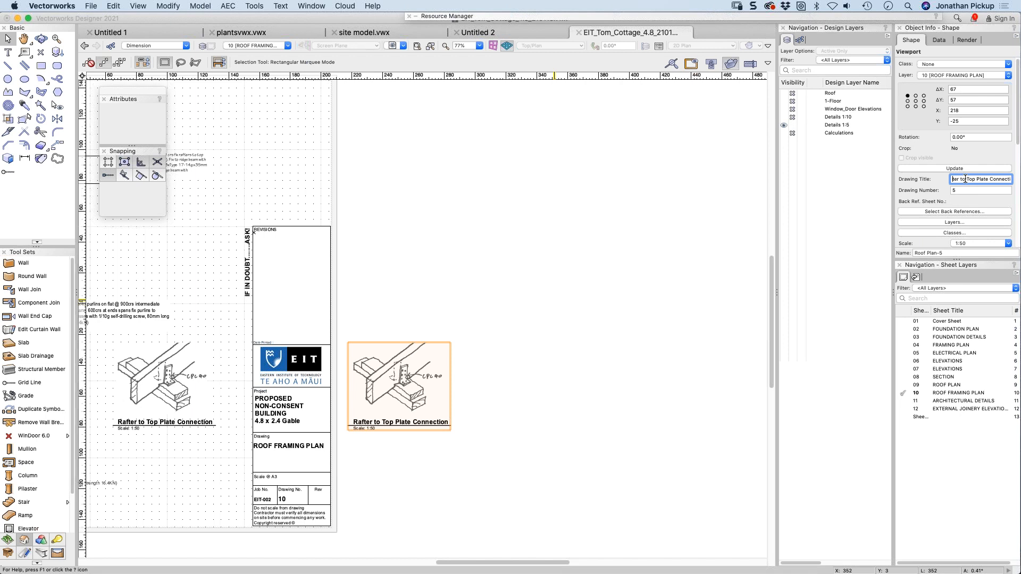
pyautogui.press('Delete')
pyautogui.press('Delete')
pyautogui.press('Delete')
pyautogui.press('Delete')
pyautogui.press('Delete')
pyautogui.press('Delete')
pyautogui.press('Delete')
pyautogui.press('Delete')
pyautogui.press('Delete')
pyautogui.press('Delete')
pyautogui.press('Delete')
pyautogui.press('Delete')
pyautogui.press('Delete')
pyautogui.press('Delete')
pyautogui.press('Delete')
pyautogui.press('Delete')
pyautogui.press('Delete')
pyautogui.press('Delete')
pyautogui.press('Delete')
pyautogui.press('Delete')
pyautogui.press('Return')
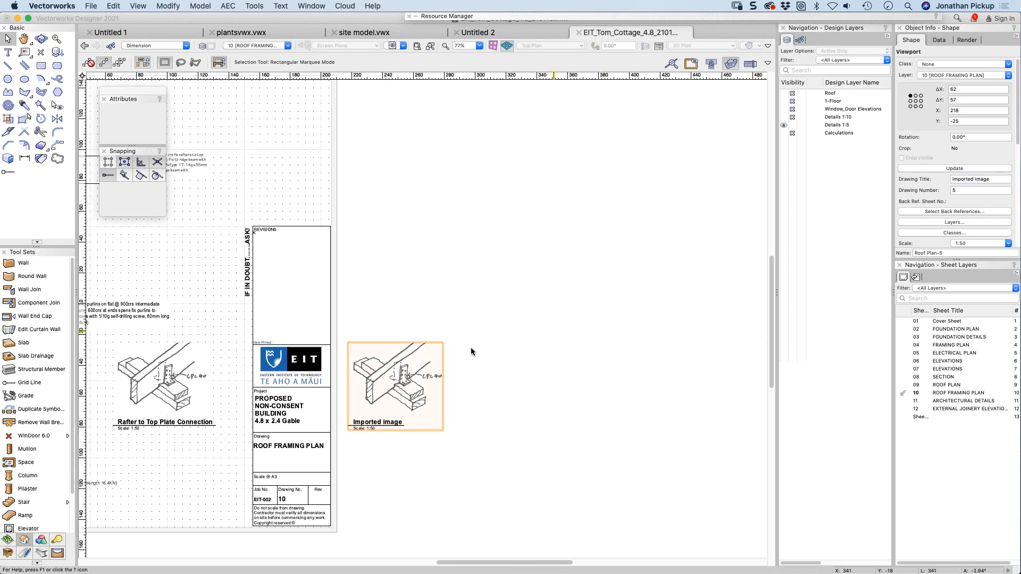
# Step: In the copied viewport's annotations, delete the existing PDF sketch and import stud strap.pdf from the images folder as an absolute-path reference
pyautogui.doubleClick(396, 374)
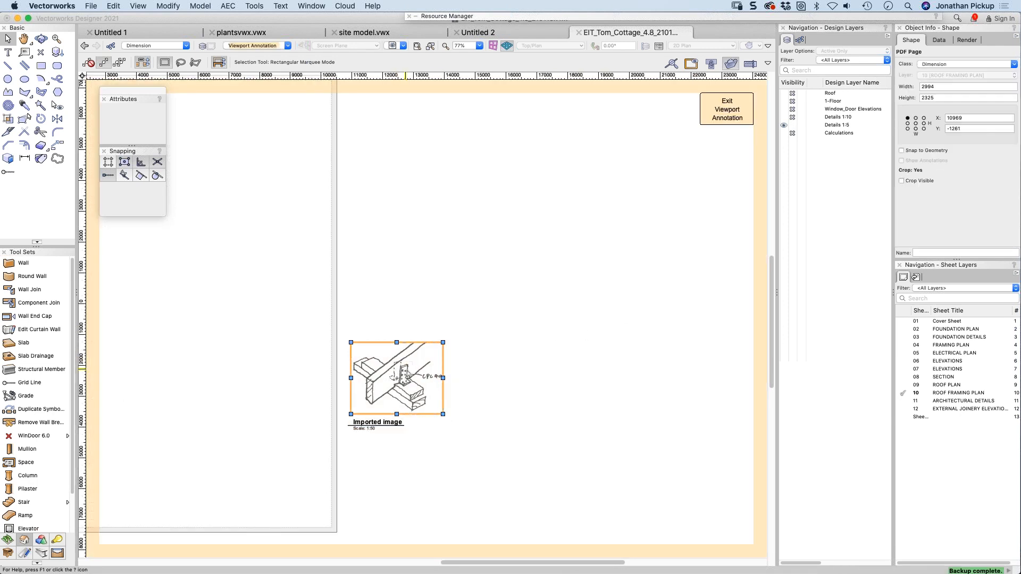
pyautogui.press('Delete')
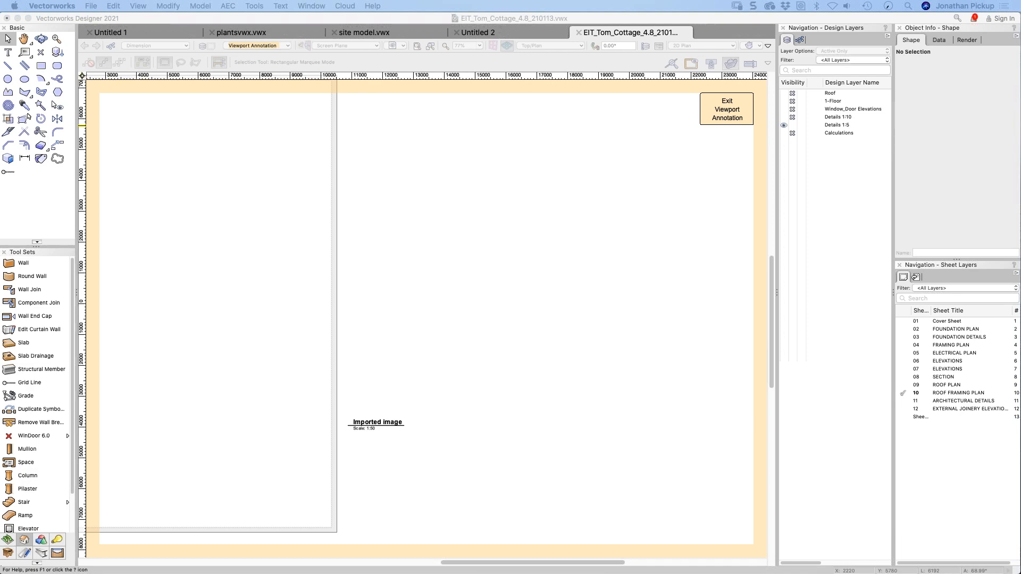
pyautogui.moveTo(0, 183); pyautogui.dragTo(0, 92)
pyautogui.moveTo(1, 106); pyautogui.dragTo(118, 71)
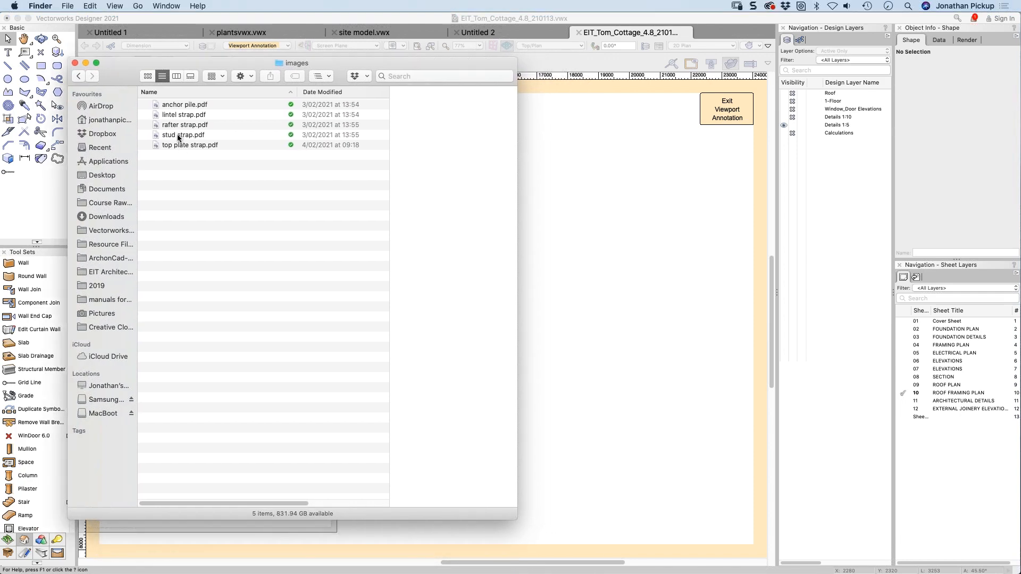
pyautogui.moveTo(179, 134)
pyautogui.mouseDown()
pyautogui.moveTo(260, 151)
pyautogui.moveTo(614, 290)
pyautogui.mouseUp()
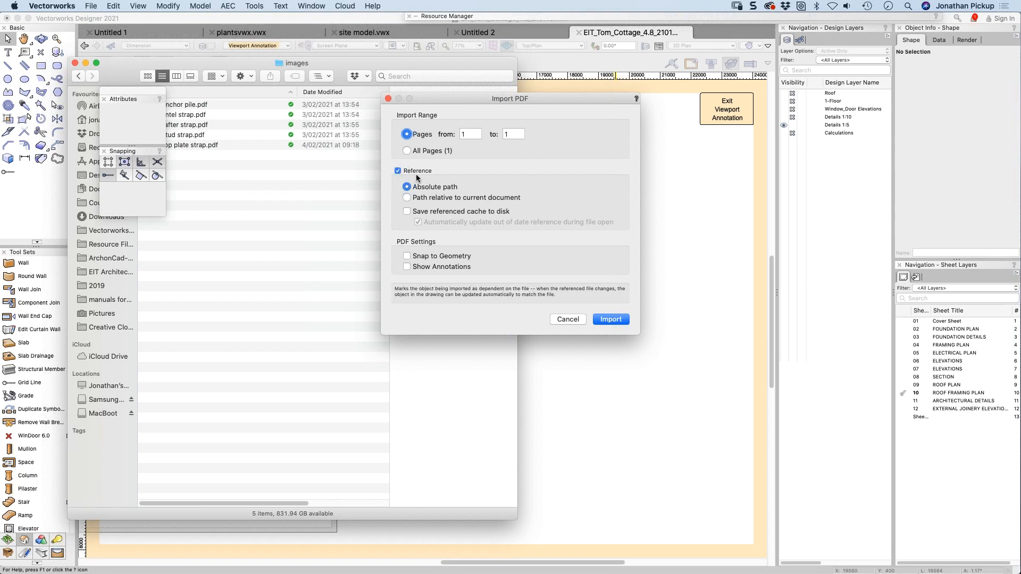
pyautogui.click(601, 323)
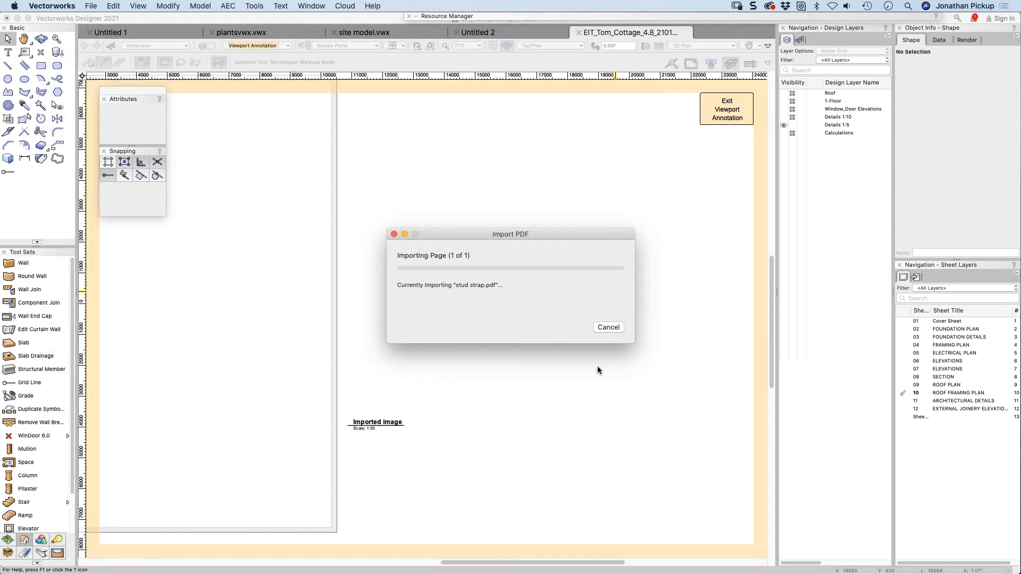
# Step: Crop the imported stud strap PDF page with a corner-to-corner rectangle of about 8434 by 4869 around the sketch and its note
pyautogui.scroll(-2, 581, 346)
pyautogui.moveTo(585, 344); pyautogui.dragTo(454, 374, button='middle')
pyautogui.press('x')
pyautogui.rightClick(486, 331)
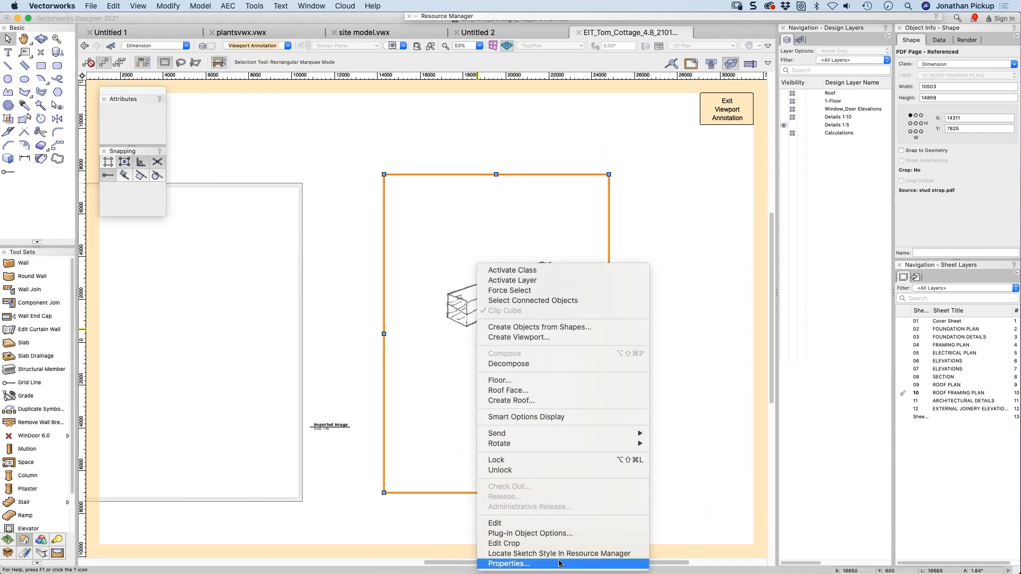
pyautogui.click(556, 543)
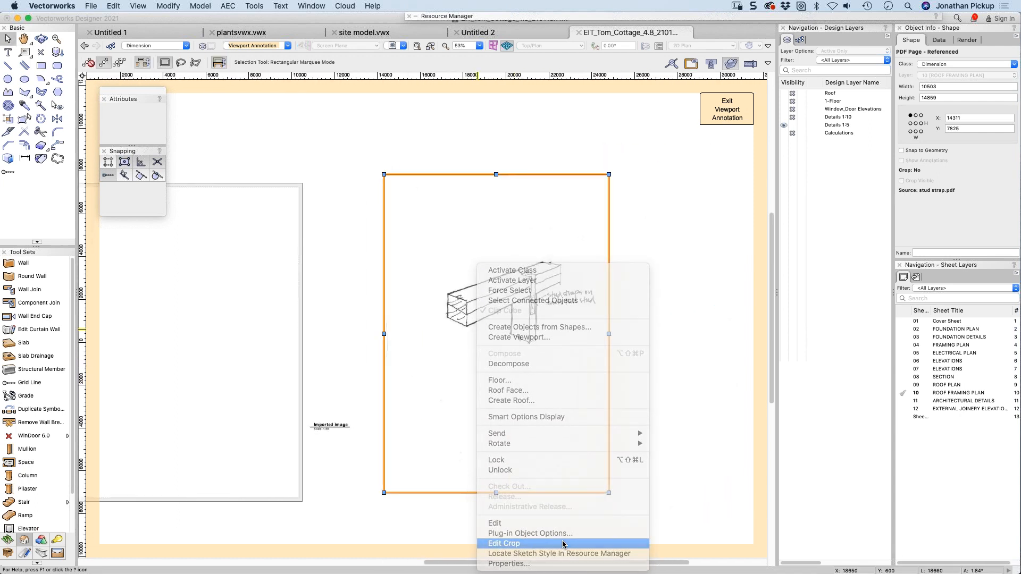
pyautogui.press('4')
pyautogui.click(424, 239)
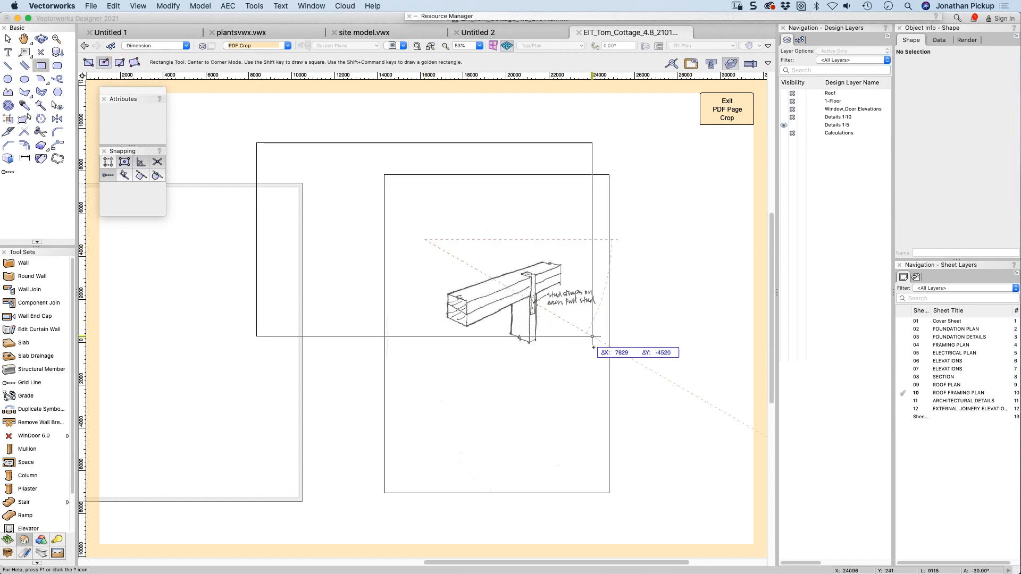
pyautogui.click(88, 63)
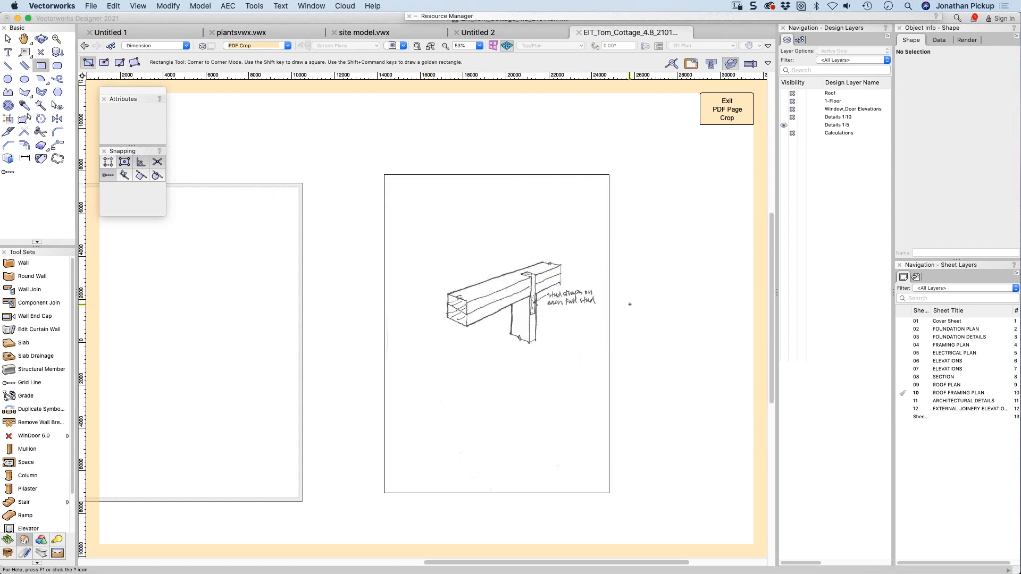
pyautogui.click(605, 248)
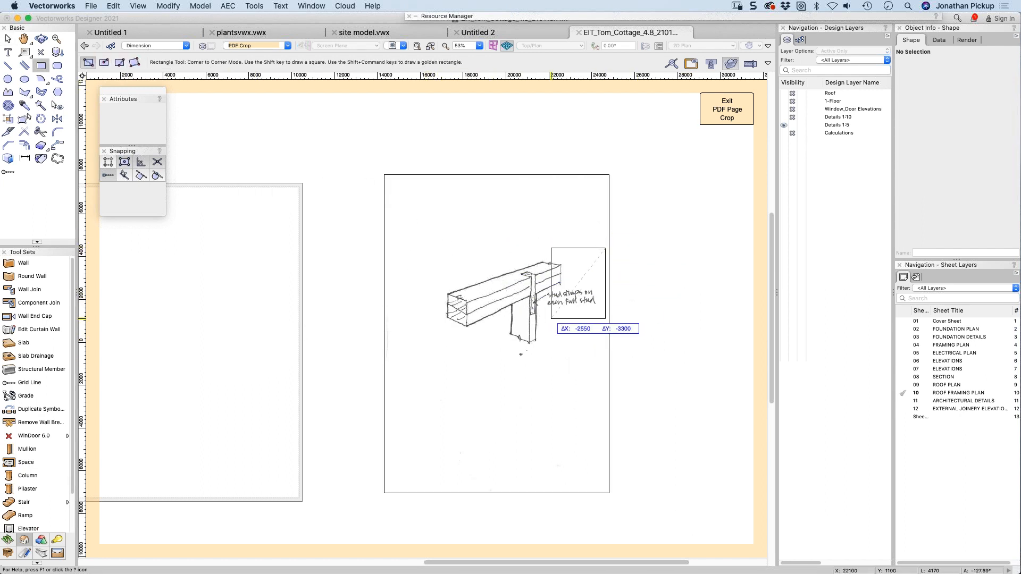
pyautogui.click(424, 352)
pyautogui.click(745, 109)
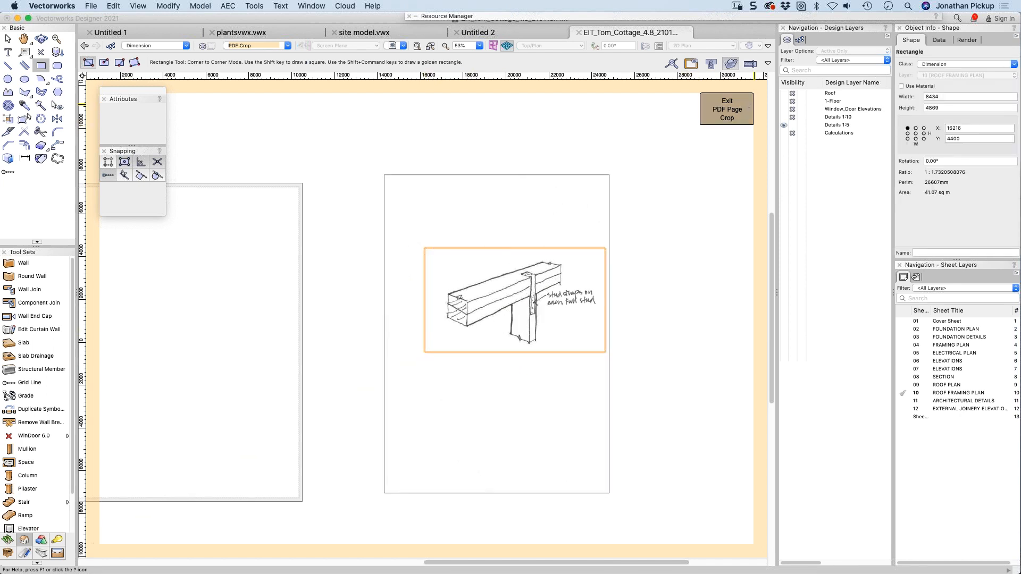
pyautogui.click(525, 312)
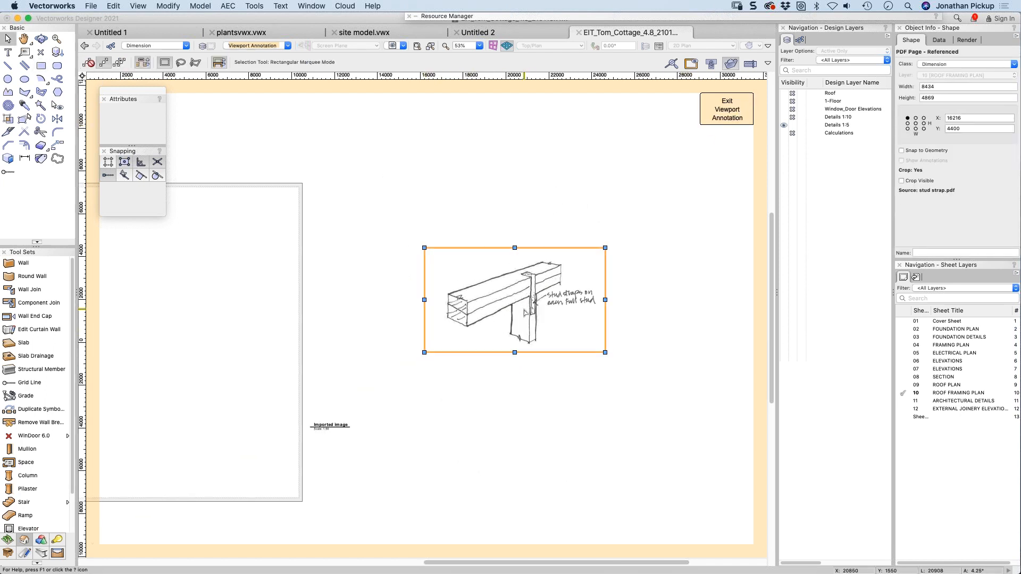
# Step: Switch to Finder's images folder and open stud strap.pdf in Preview
pyautogui.press('super+Tab')
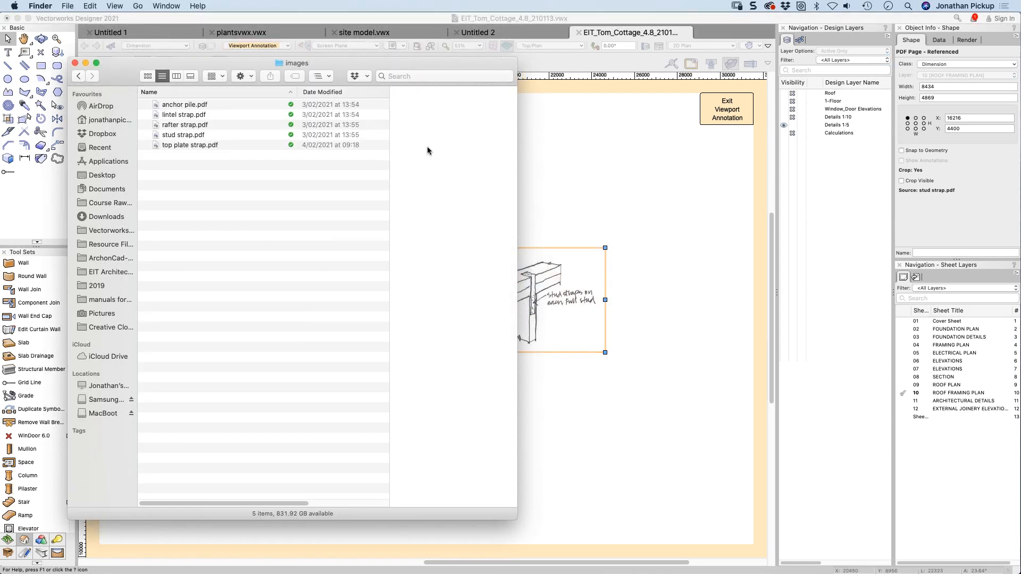
pyautogui.click(179, 136)
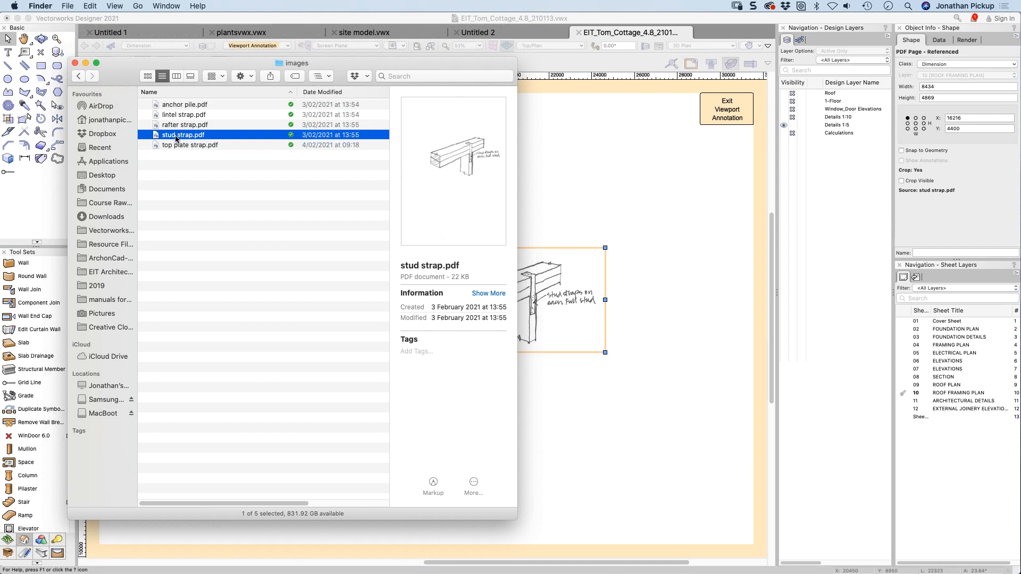
pyautogui.rightClick(177, 140)
pyautogui.moveTo(178, 153)
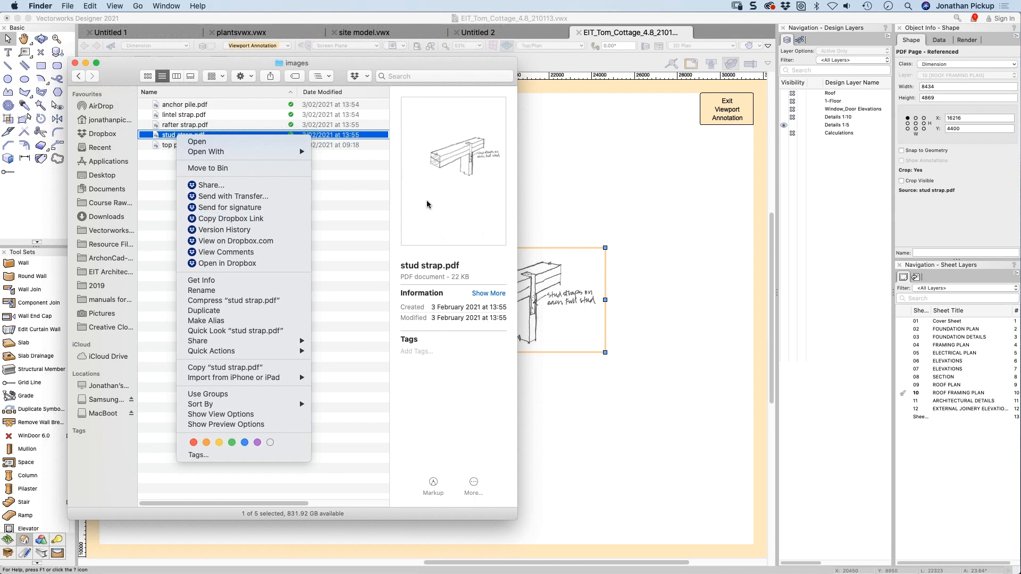
pyautogui.click(550, 274)
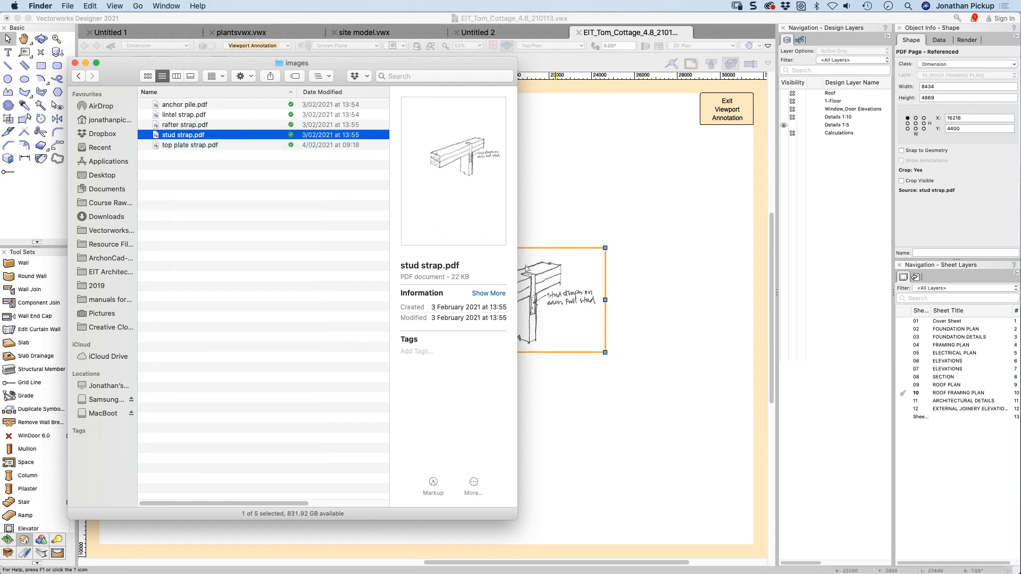
pyautogui.rightClick(188, 136)
pyautogui.moveTo(191, 153)
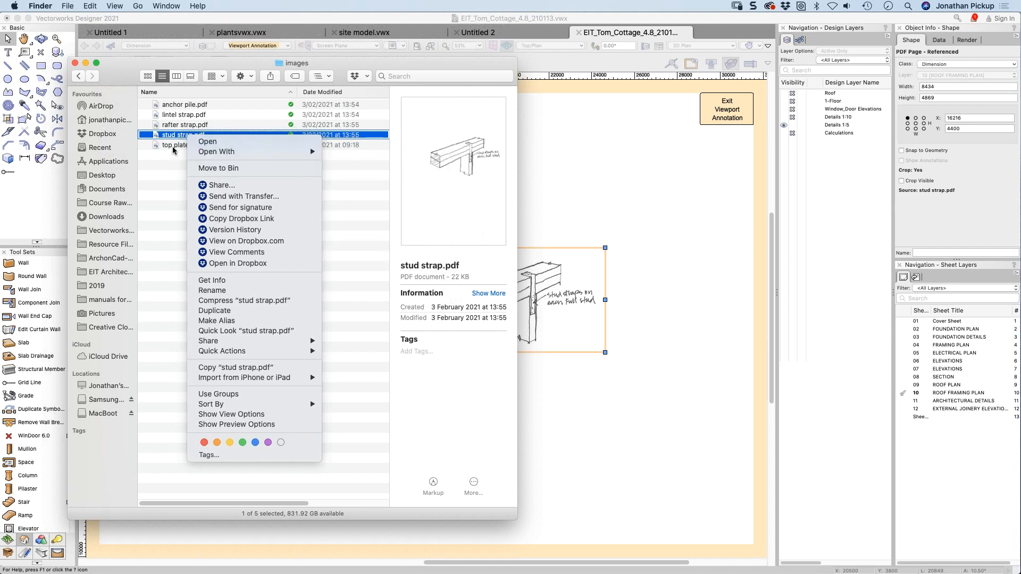
pyautogui.click(203, 142)
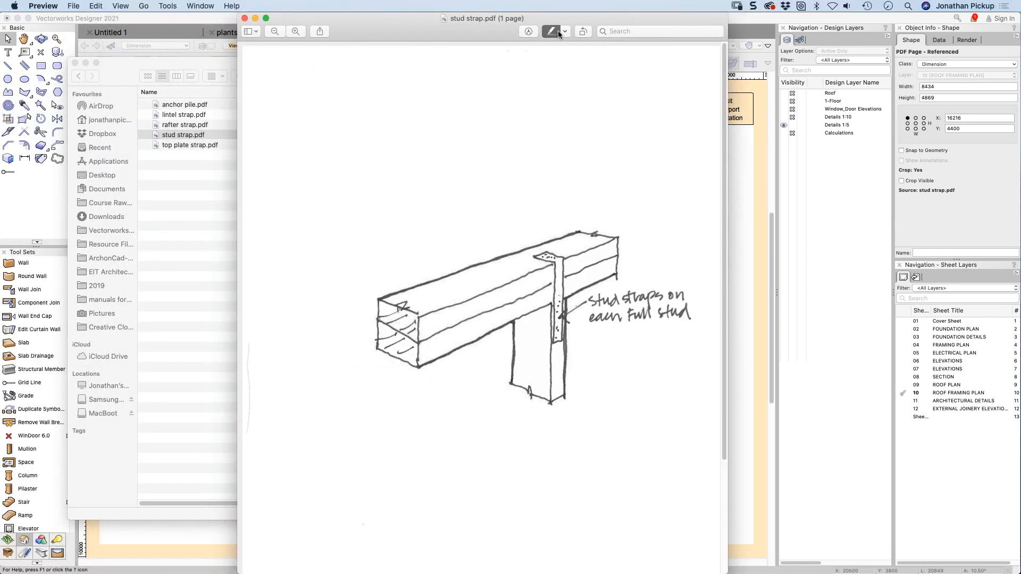
# Step: Try highlighting over the beam sketch in stud strap.pdf, and set the highlight colour to Pink
pyautogui.moveTo(555, 233)
pyautogui.mouseDown()
pyautogui.moveTo(493, 245)
pyautogui.moveTo(493, 233)
pyautogui.mouseUp()
pyautogui.click(565, 31)
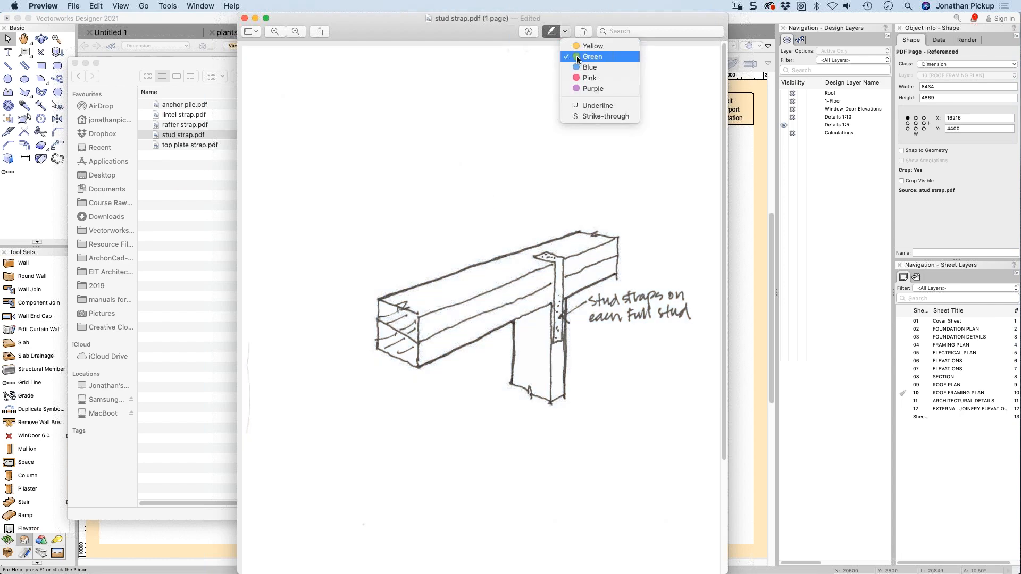
pyautogui.click(586, 78)
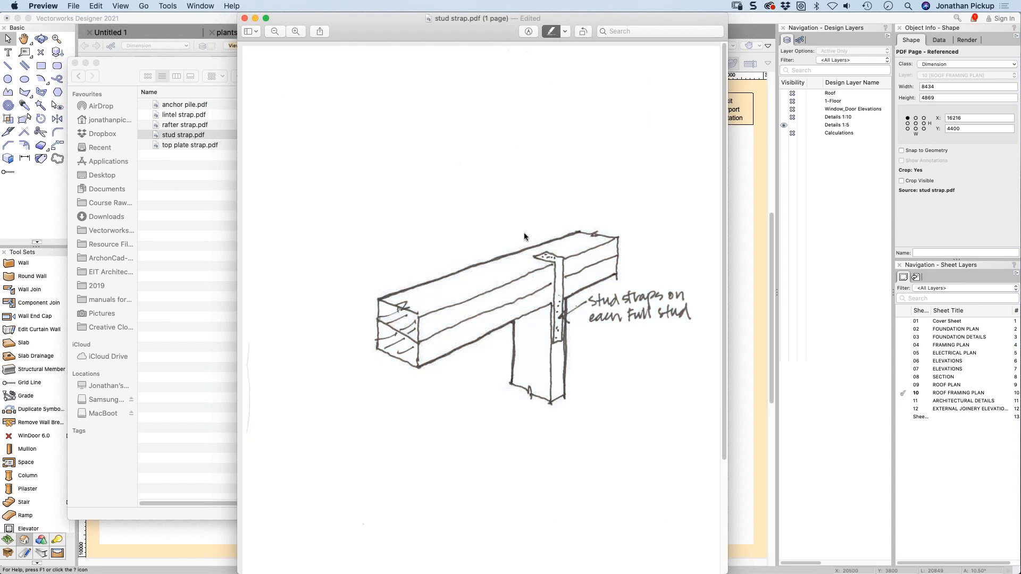
# Step: Mark up stud strap.pdf with a green sketched circle around the strap connection between the beam and the stud
pyautogui.click(528, 32)
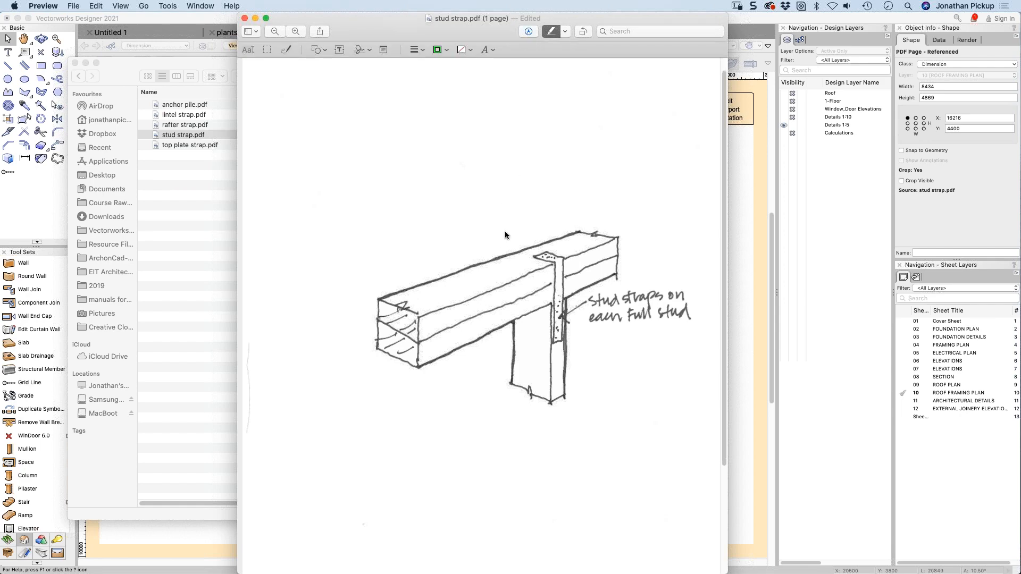
pyautogui.moveTo(505, 235); pyautogui.dragTo(485, 236)
pyautogui.click(286, 49)
pyautogui.moveTo(577, 229); pyautogui.dragTo(465, 269)
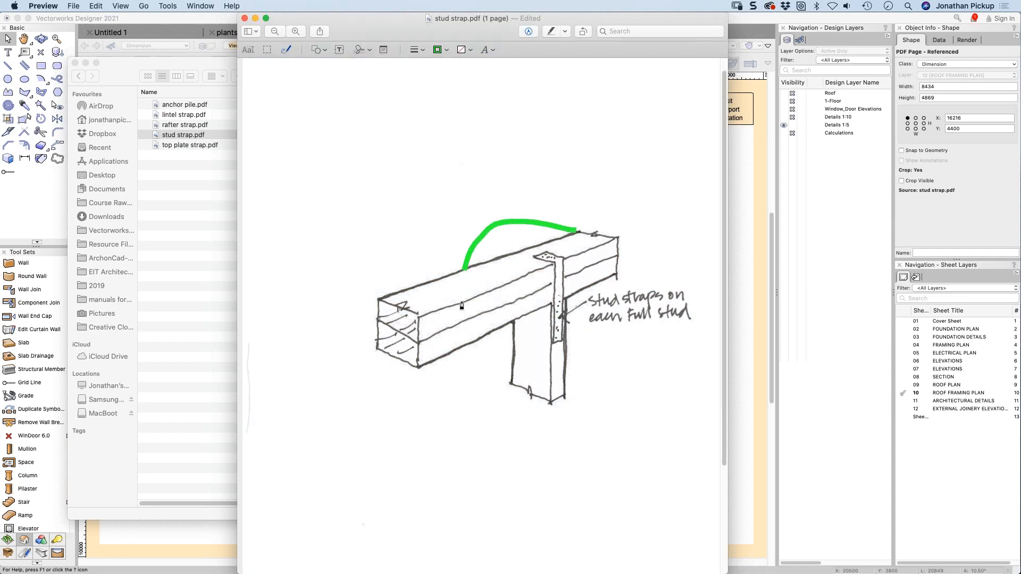
pyautogui.moveTo(462, 306)
pyautogui.mouseDown()
pyautogui.moveTo(654, 327)
pyautogui.moveTo(558, 219)
pyautogui.mouseUp()
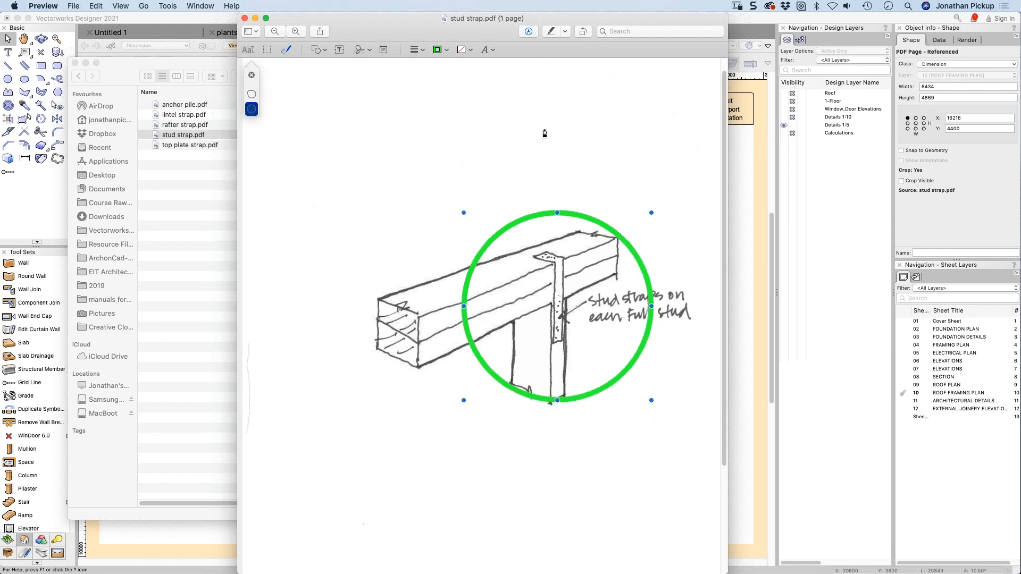
# Step: Switch to Vectorworks, leave the viewport annotation and update the stud strap.pdf reference
pyautogui.click(743, 157)
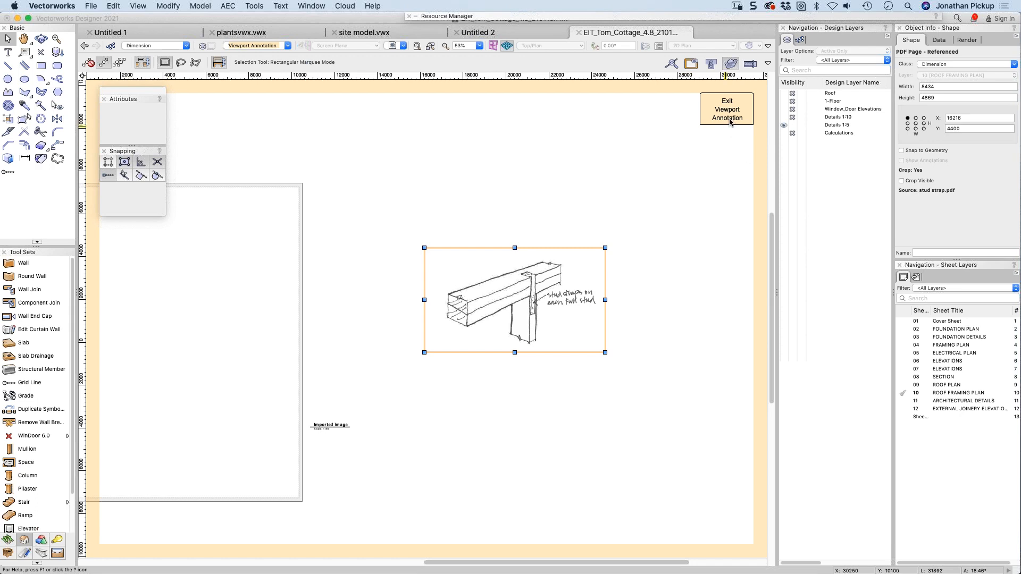
pyautogui.click(729, 120)
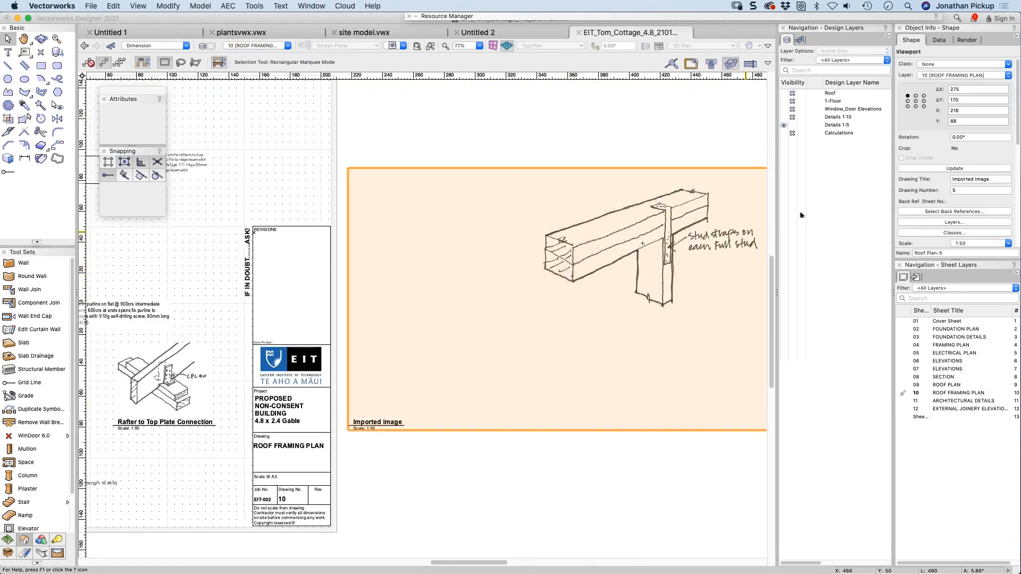
pyautogui.click(916, 277)
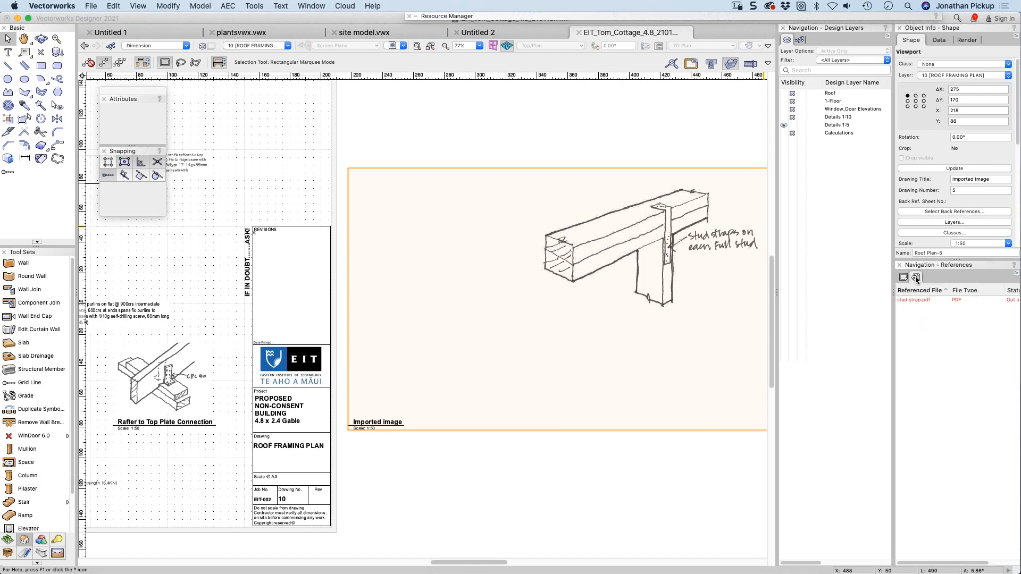
pyautogui.click(916, 280)
pyautogui.click(917, 281)
pyautogui.rightClick(914, 299)
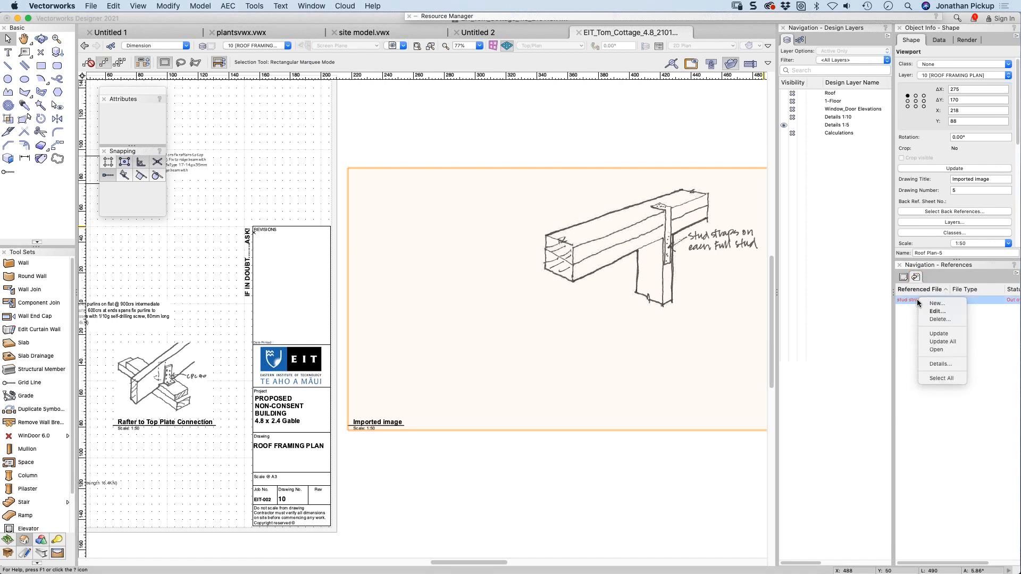
pyautogui.click(939, 333)
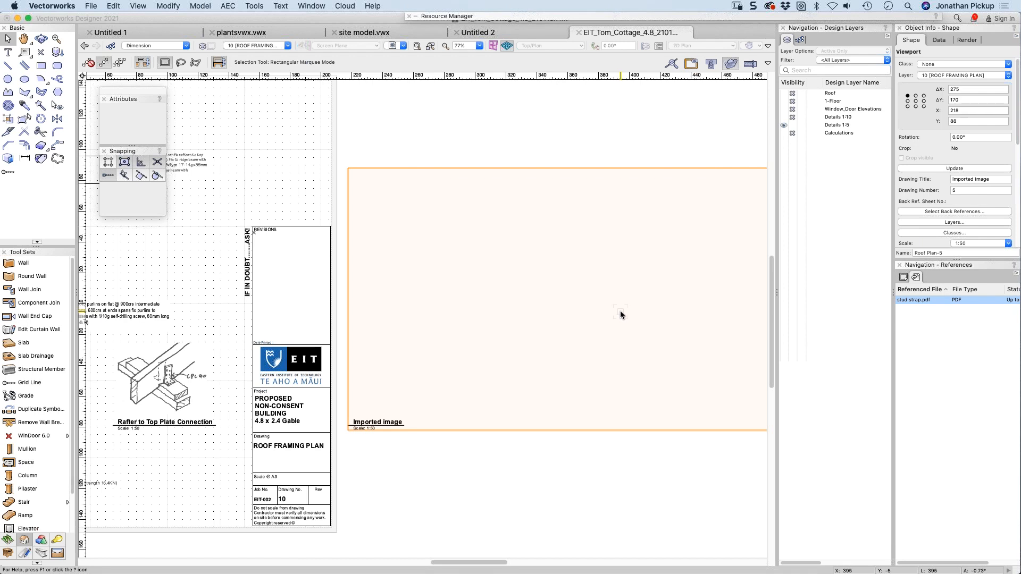
# Step: Inspect the annotations of the Imported image viewport for the referenced PDF by selecting everything inside it
pyautogui.press('super+6')
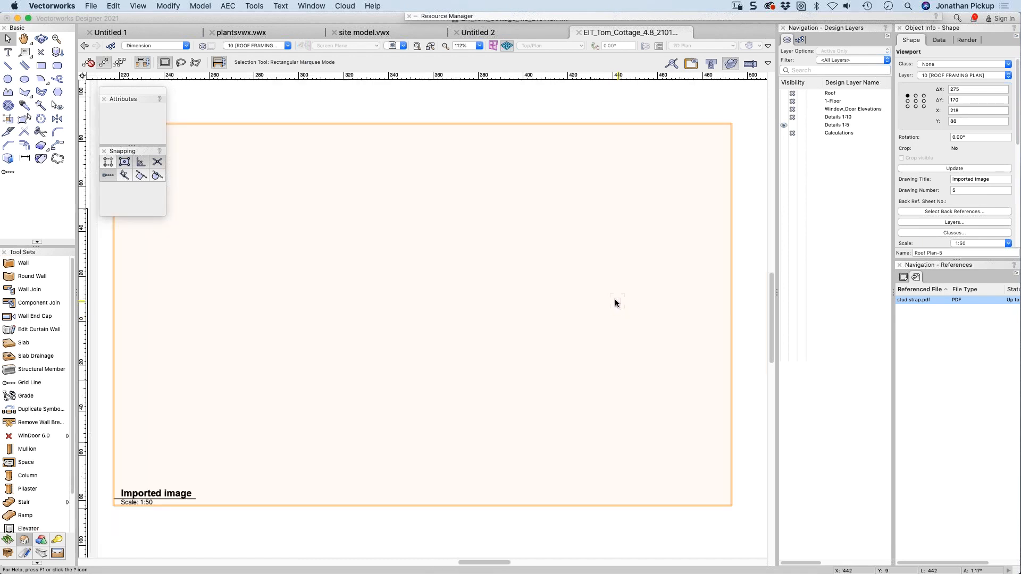
pyautogui.doubleClick(173, 435)
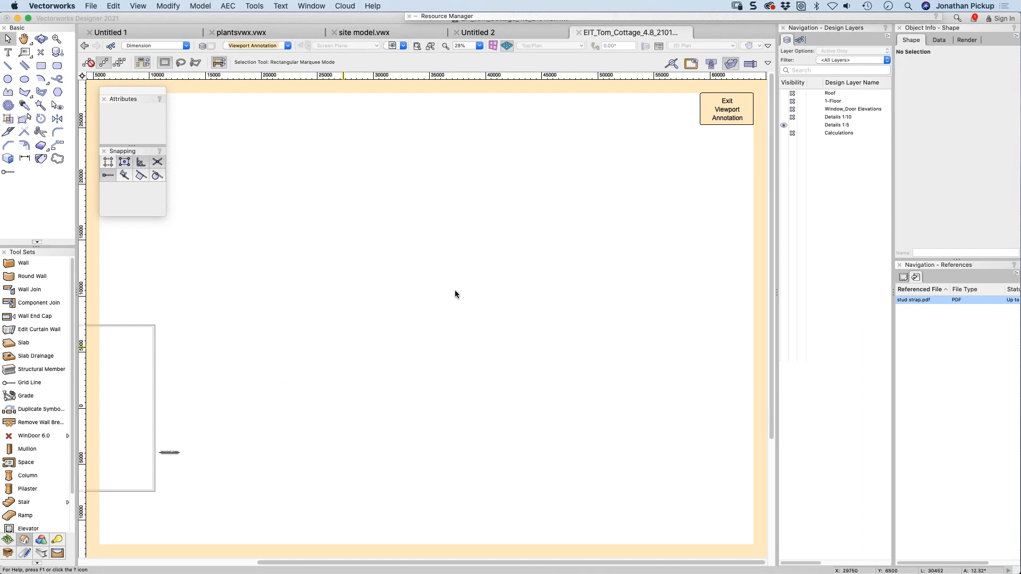
pyautogui.moveTo(397, 264); pyautogui.dragTo(179, 478)
pyautogui.press('super+a')
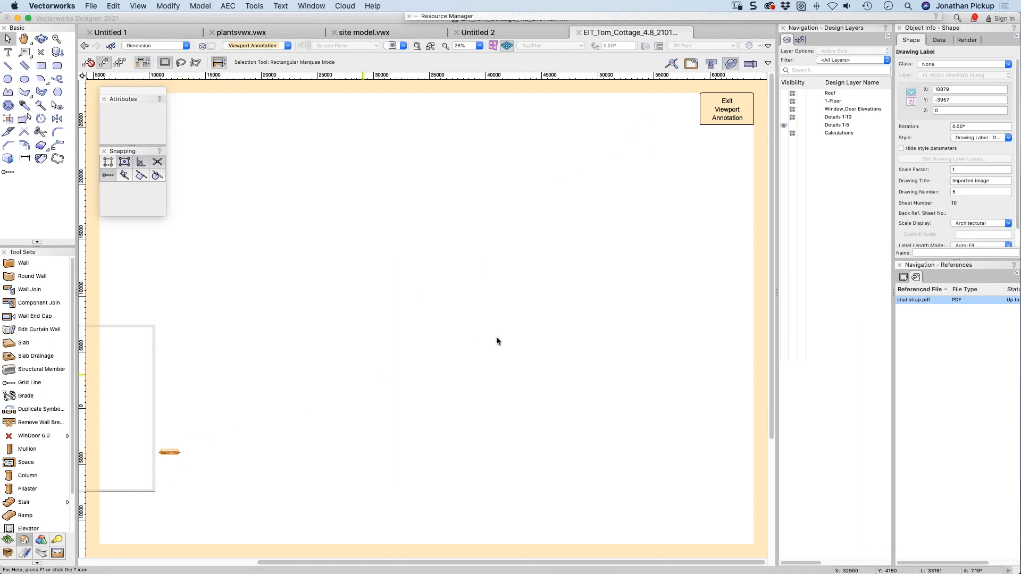
pyautogui.click(726, 110)
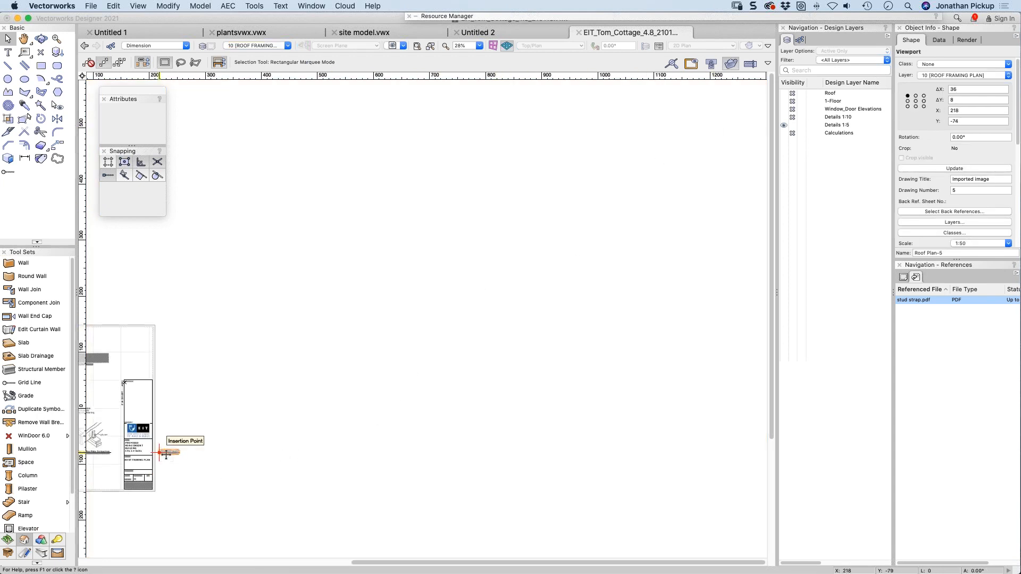
# Step: Browse the sheet layers from 12 External Joinery Elevations back to 04 Framing Plan and select the Stud Strap viewport there
pyautogui.moveTo(278, 419); pyautogui.dragTo(524, 373, button='middle')
pyautogui.scroll(4, 329, 414)
pyautogui.scroll(2, 329, 413)
pyautogui.scroll(-6, 330, 415)
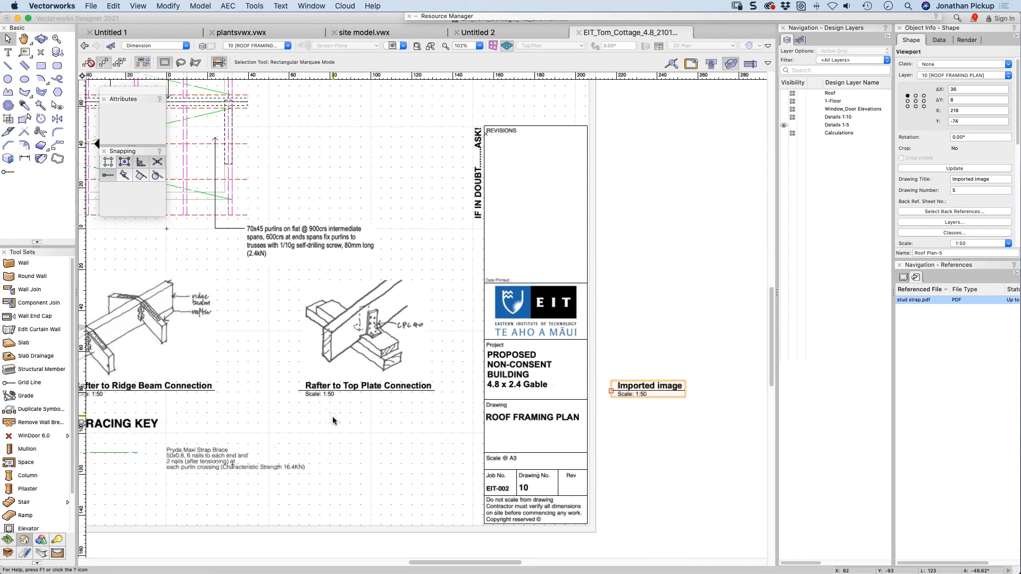
pyautogui.press('super+Up')
pyautogui.press('super+Up')
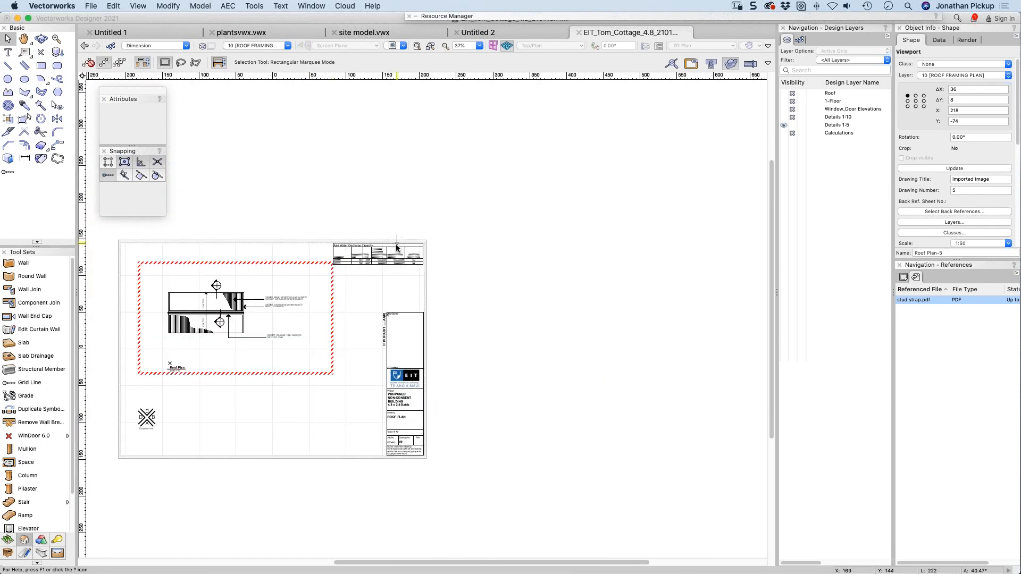
pyautogui.press('super+Down')
pyautogui.press('super+Down')
pyautogui.press('super+Down')
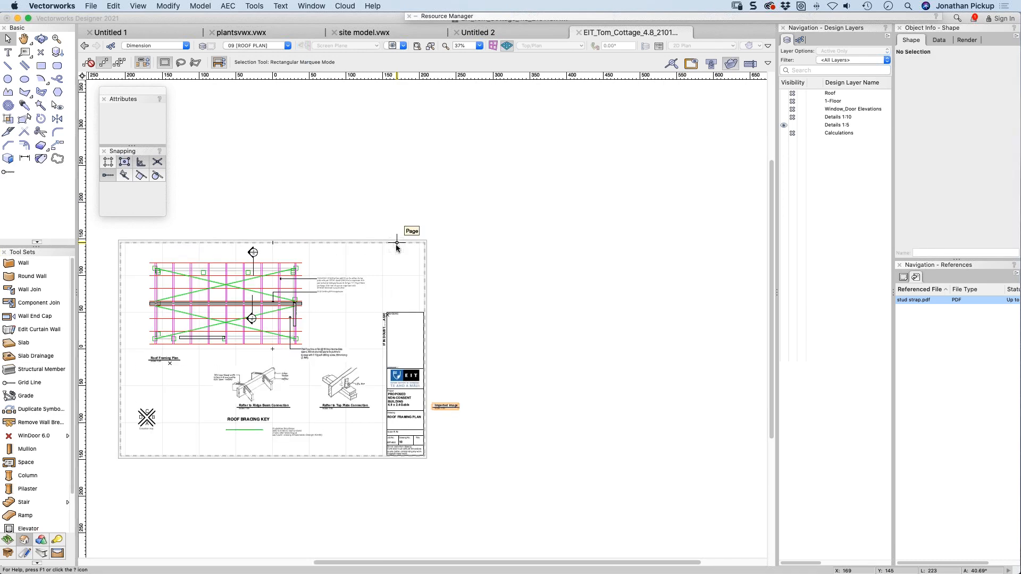
pyautogui.press('super+Down')
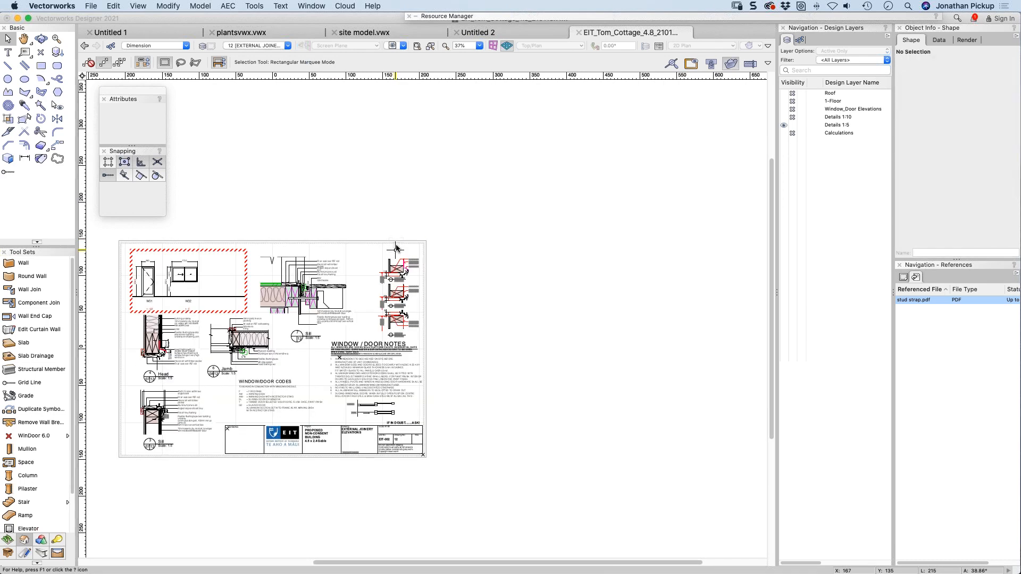
pyautogui.press('super+Up')
pyautogui.press('super+Up')
pyautogui.press('super+Up')
pyautogui.press('super+Up')
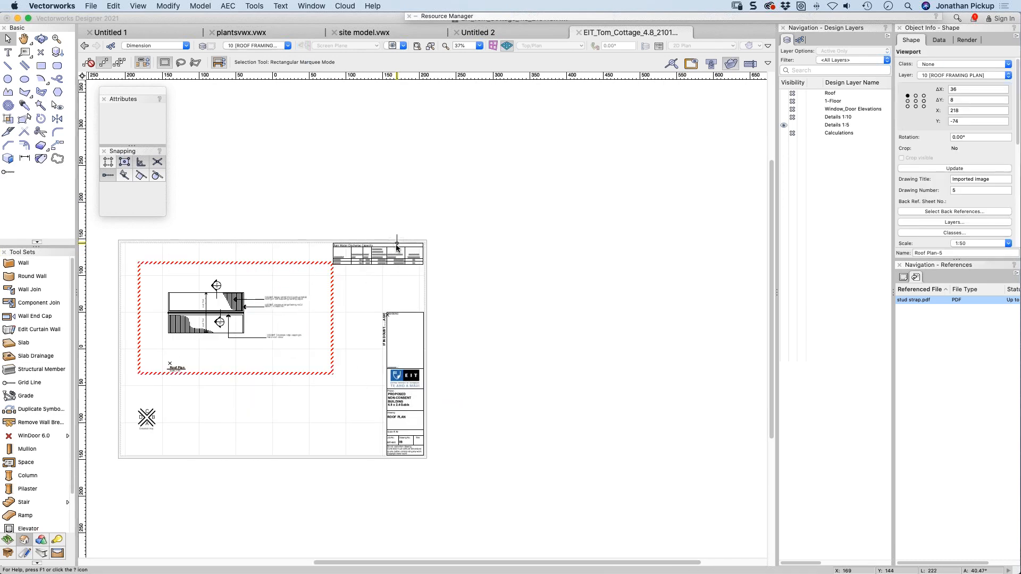
pyautogui.press('super+Up')
pyautogui.press('super+Up')
pyautogui.press('super+Up')
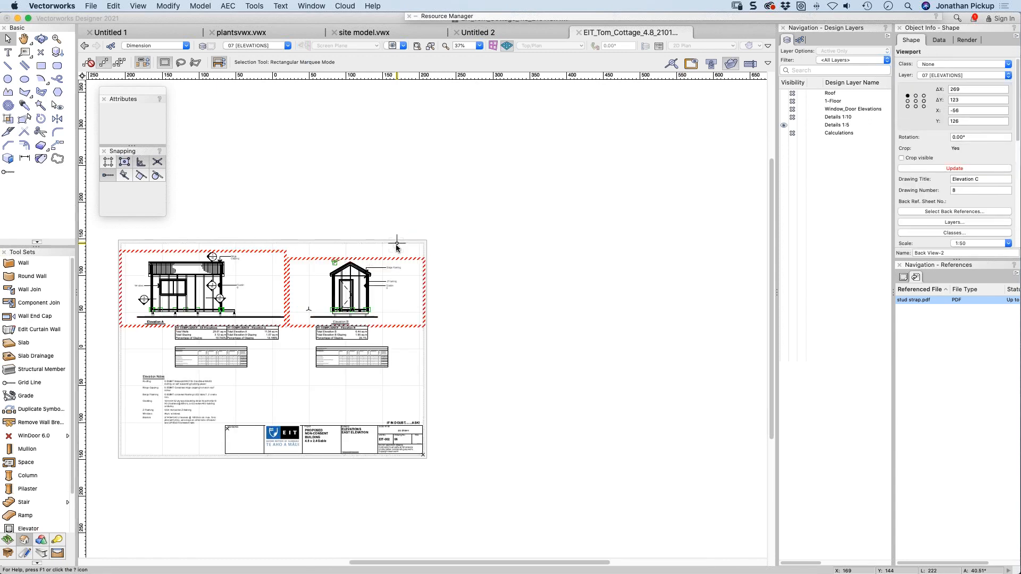
pyautogui.press('super+Up')
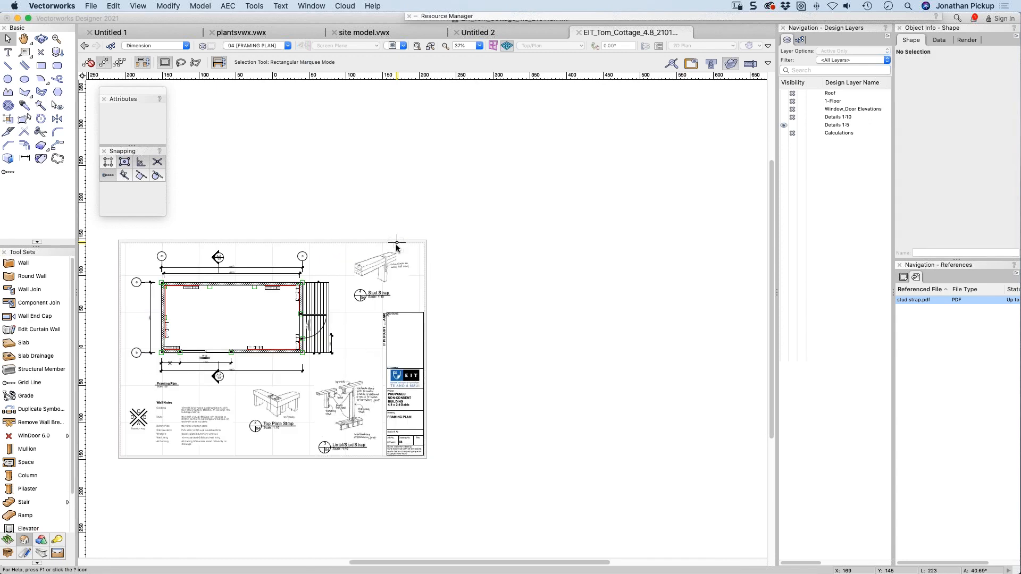
pyautogui.click(380, 266)
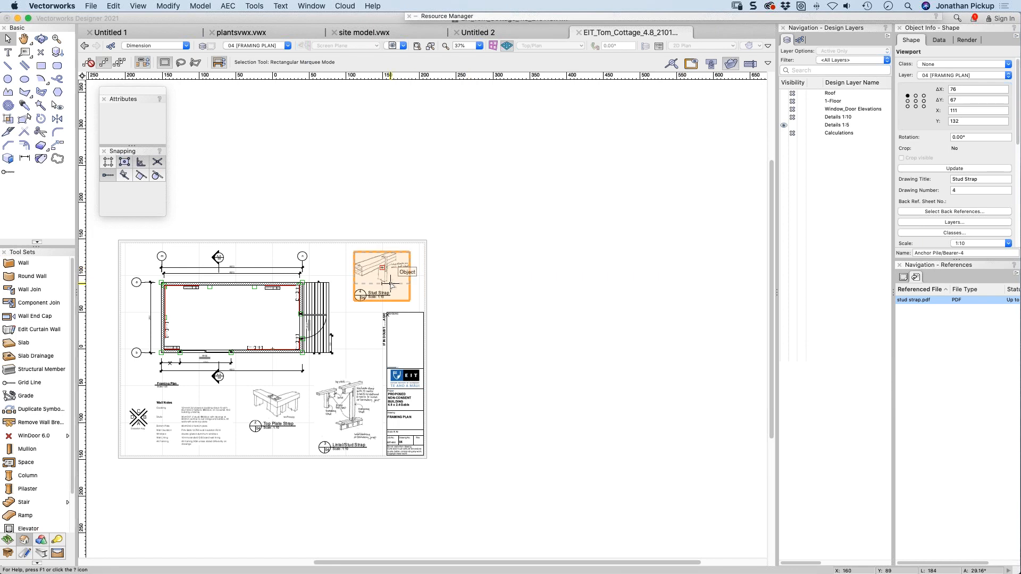
# Step: Revert the cottage drawing to its last saved copy
pyautogui.click(91, 6)
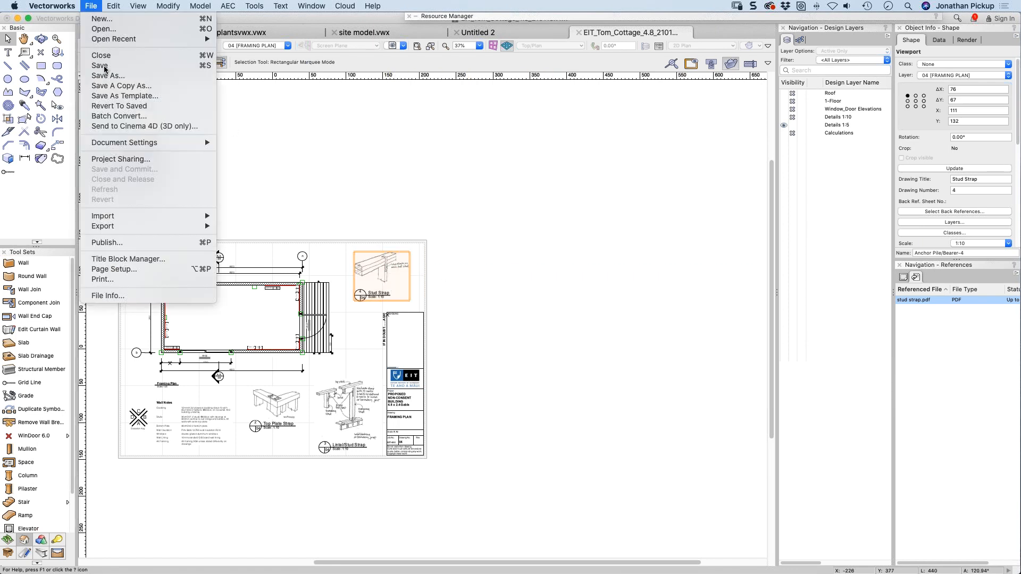
pyautogui.click(107, 106)
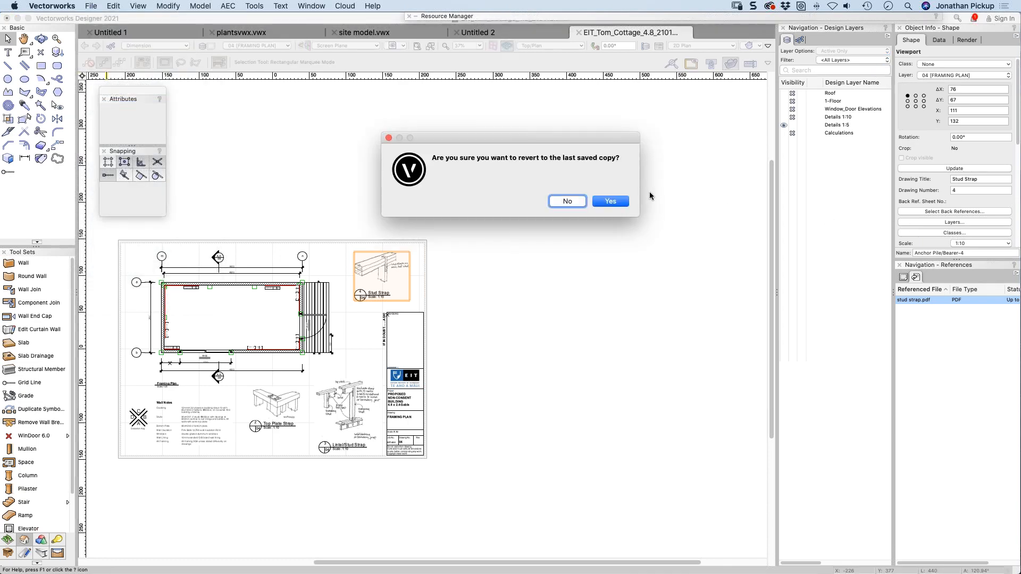
pyautogui.click(615, 201)
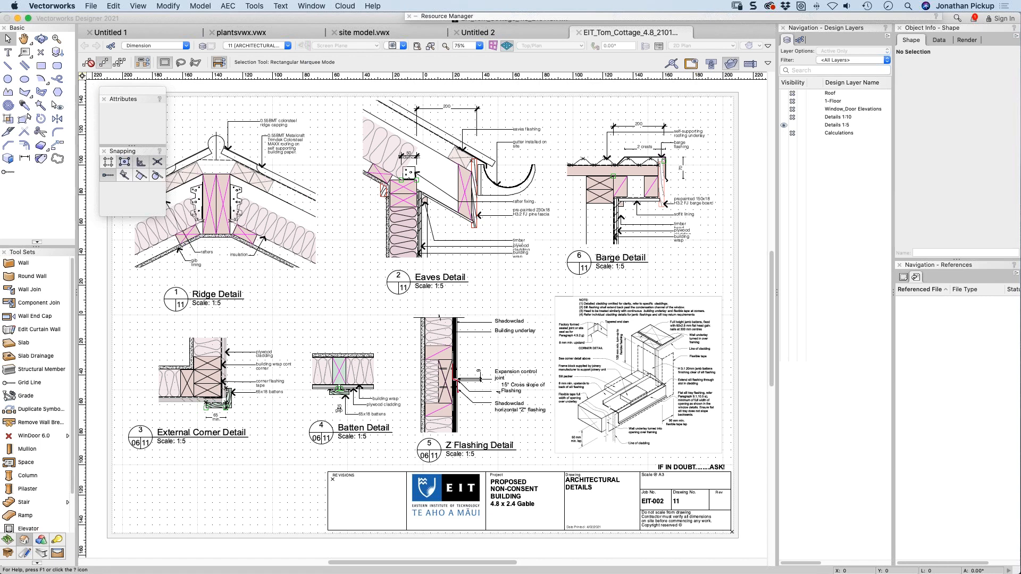
# Step: In the Untitled 1 drawing, draw a rectangle about 760 by 439 mm and extrude it upward about 1318 mm
pyautogui.click(169, 30)
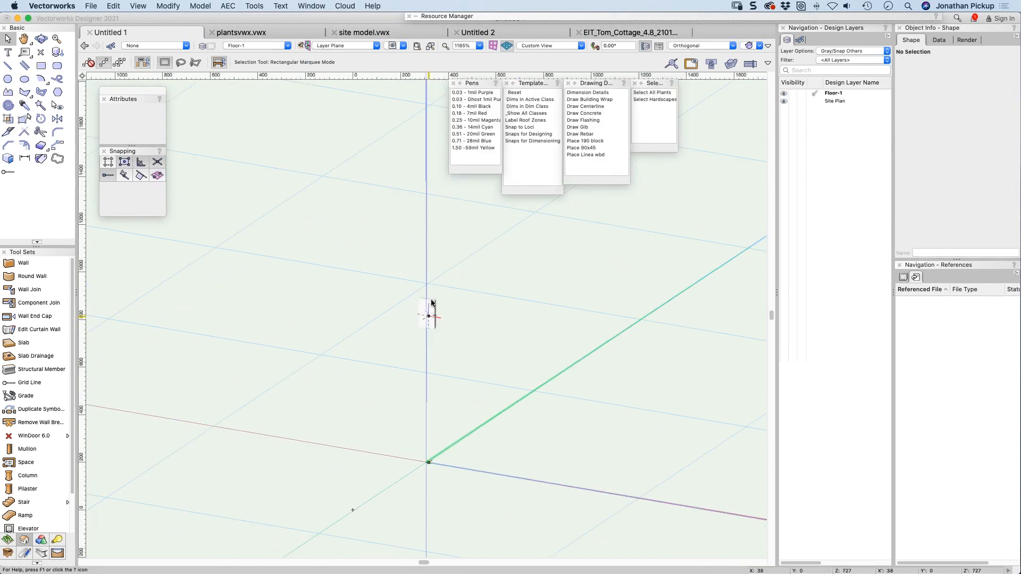
pyautogui.scroll(-3, 423, 296)
pyautogui.click(41, 65)
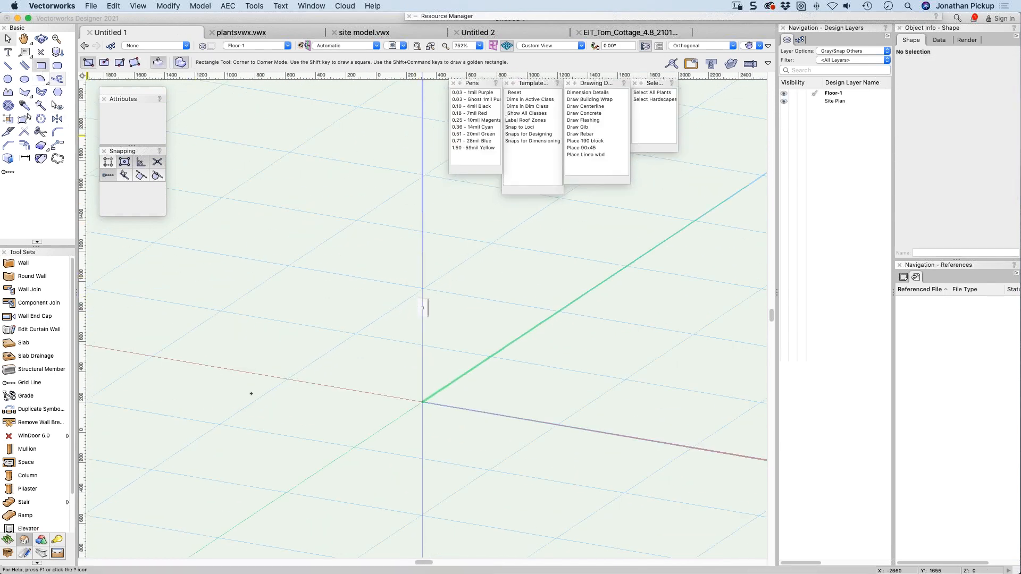
pyautogui.click(219, 348)
pyautogui.click(350, 345)
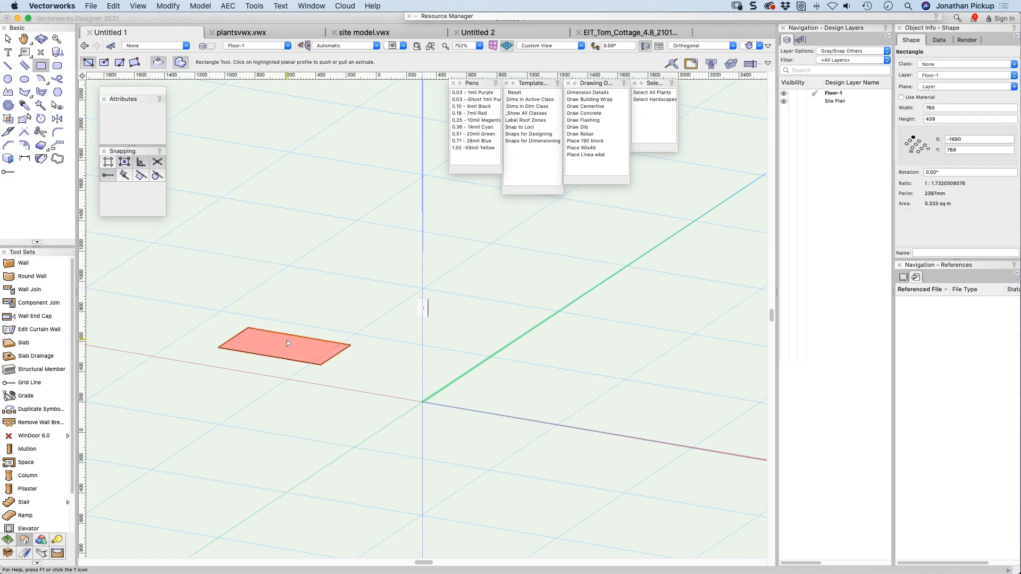
pyautogui.click(288, 343)
pyautogui.click(296, 153)
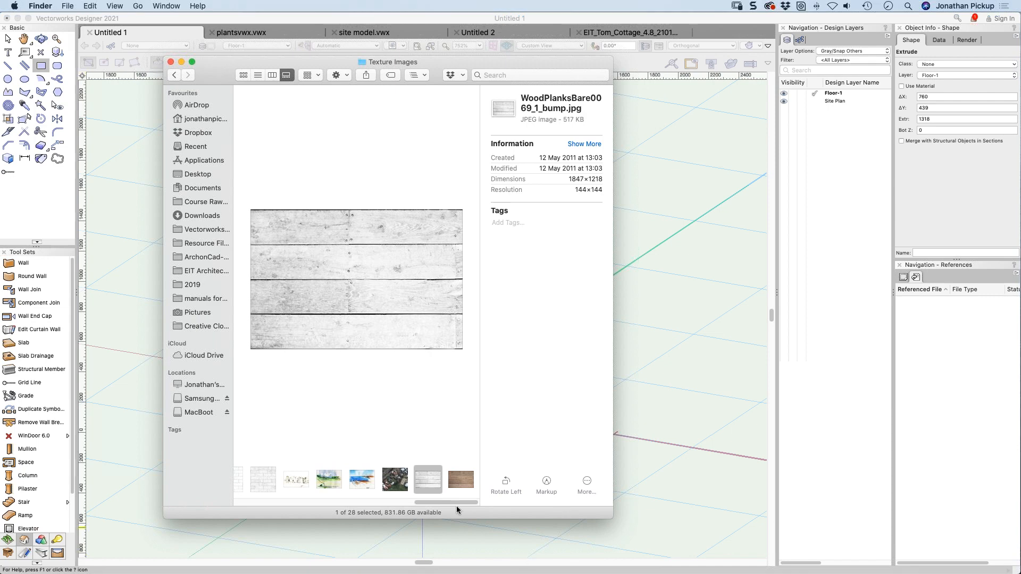
# Step: Compare the wood plank images WoodPlanksBare0069_1_M.jpg and WoodPlanksBare0069_1_bump.jpg in the Texture Images folder, returning to the extruded block
pyautogui.click(462, 480)
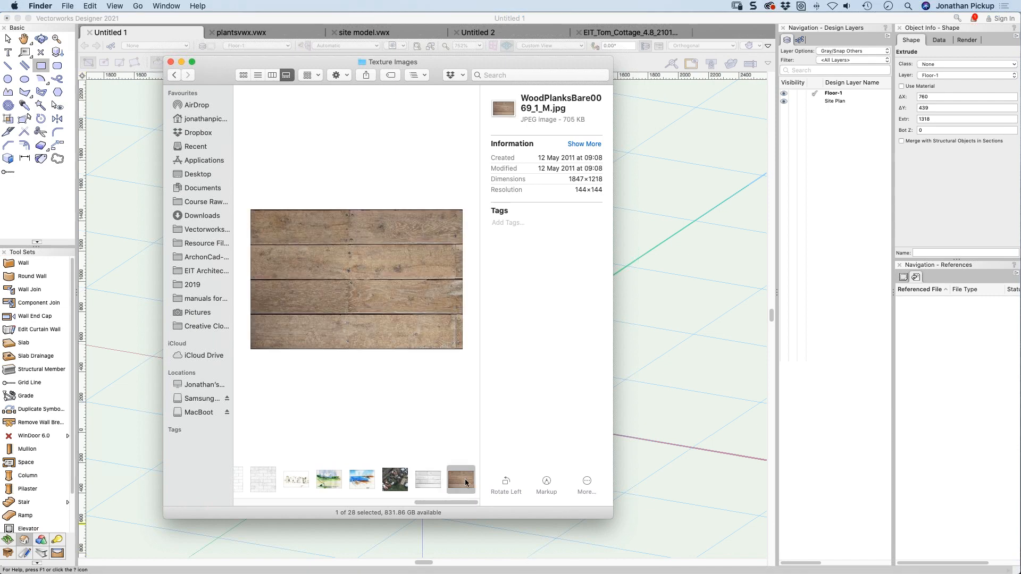
pyautogui.click(423, 474)
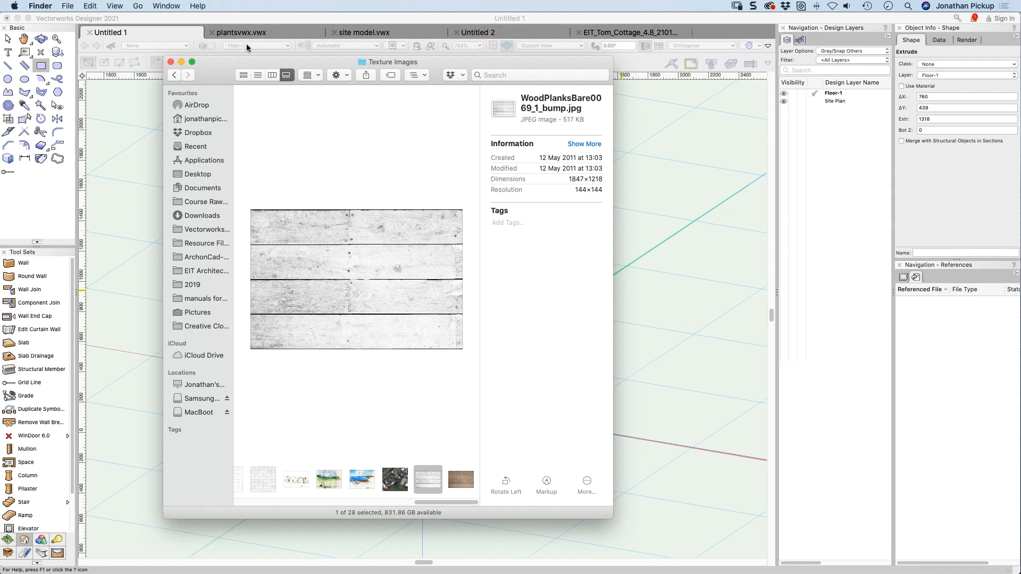
pyautogui.click(764, 185)
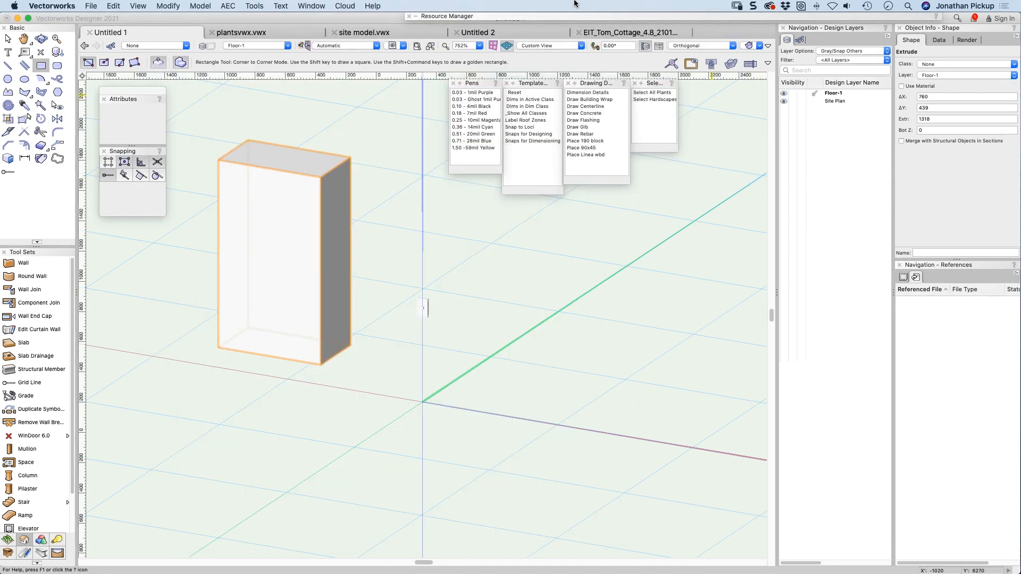
# Step: Start a new Renderworks Texture resource in the active file
pyautogui.doubleClick(547, 15)
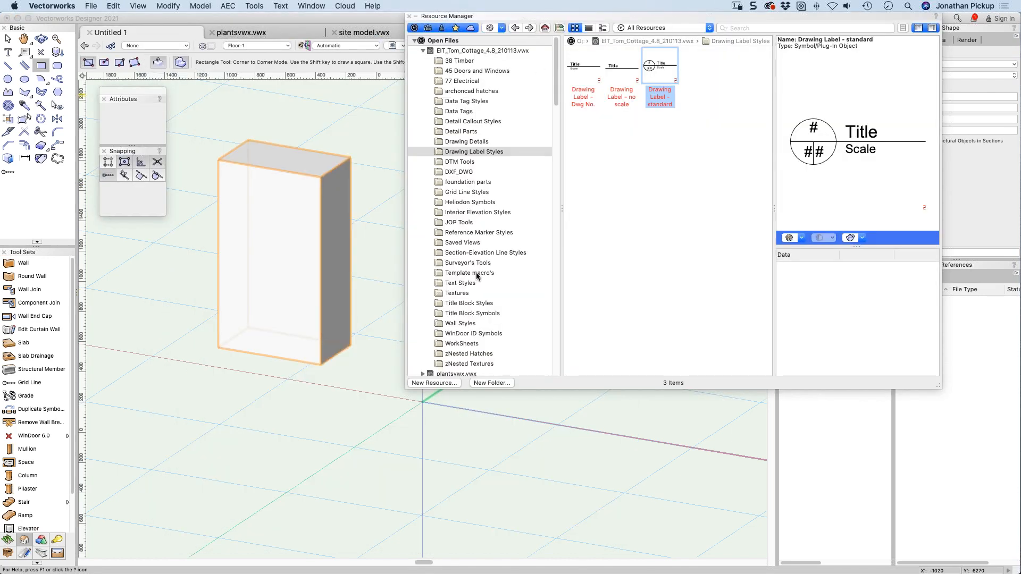
pyautogui.click(443, 383)
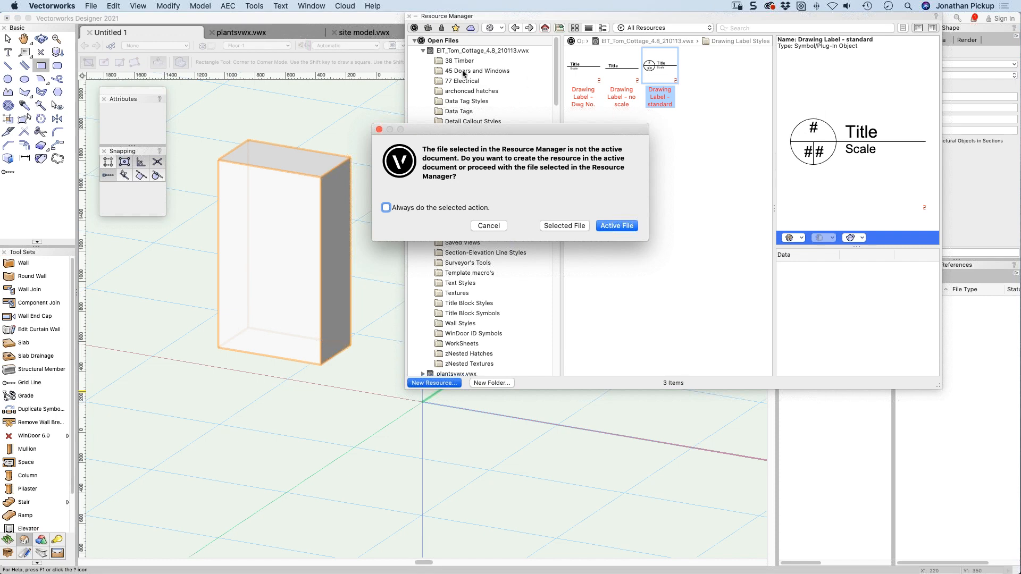
pyautogui.moveTo(441, 130); pyautogui.dragTo(512, 159)
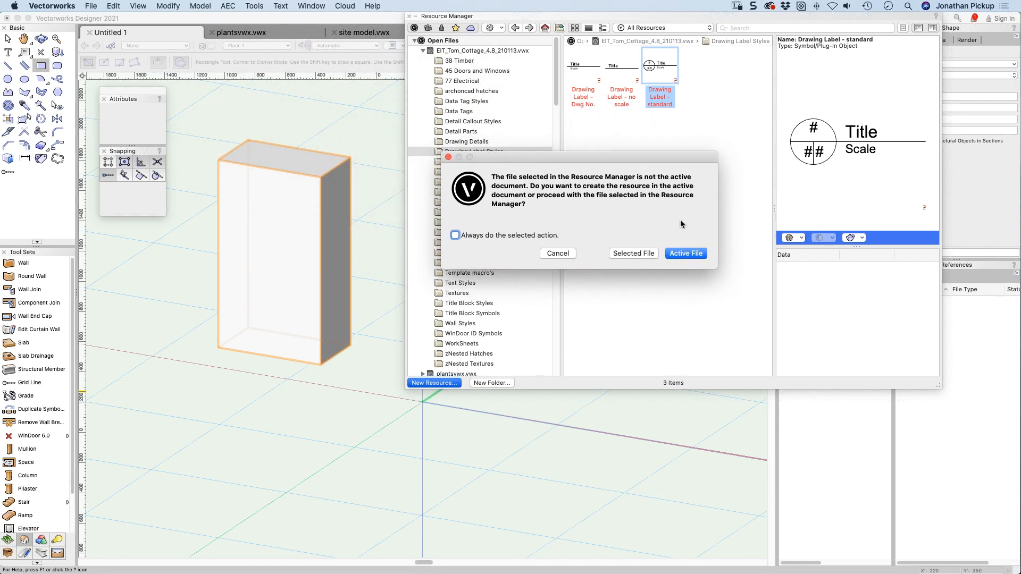
pyautogui.click(683, 254)
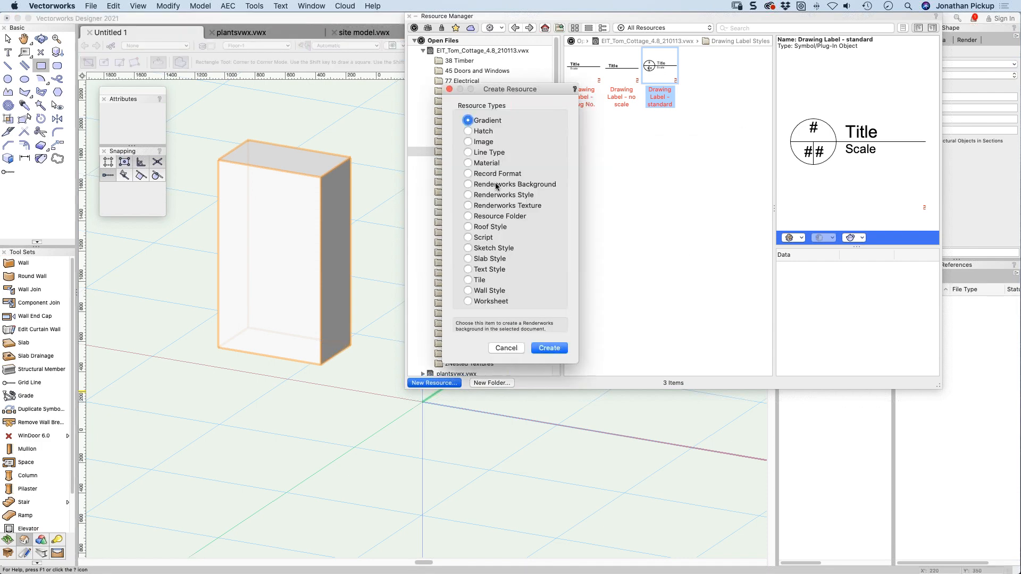
pyautogui.click(490, 206)
pyautogui.click(547, 348)
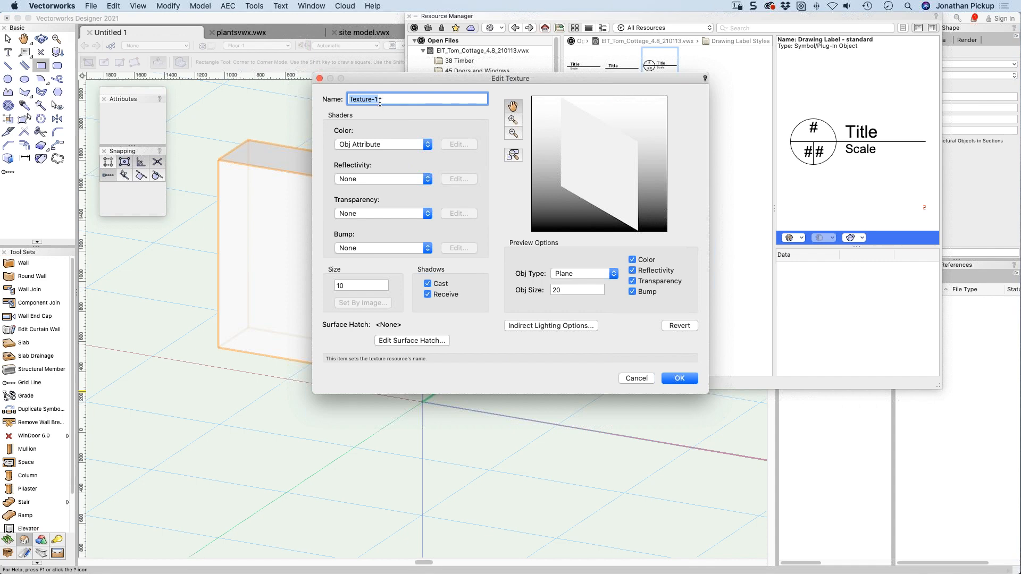
# Step: Name the new texture Planks
pyautogui.write('Pa')
pyautogui.press('BackSpace')
pyautogui.press('BackSpace')
# Step: Try a plain Color shader for the Planks texture and check its color and brightness settings without changing them
pyautogui.click(424, 145)
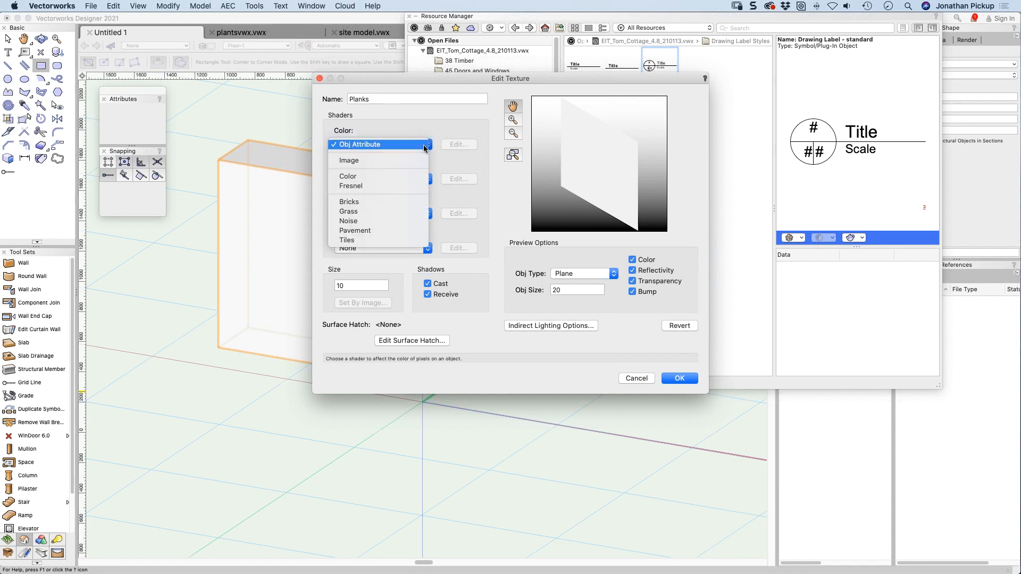
pyautogui.click(394, 175)
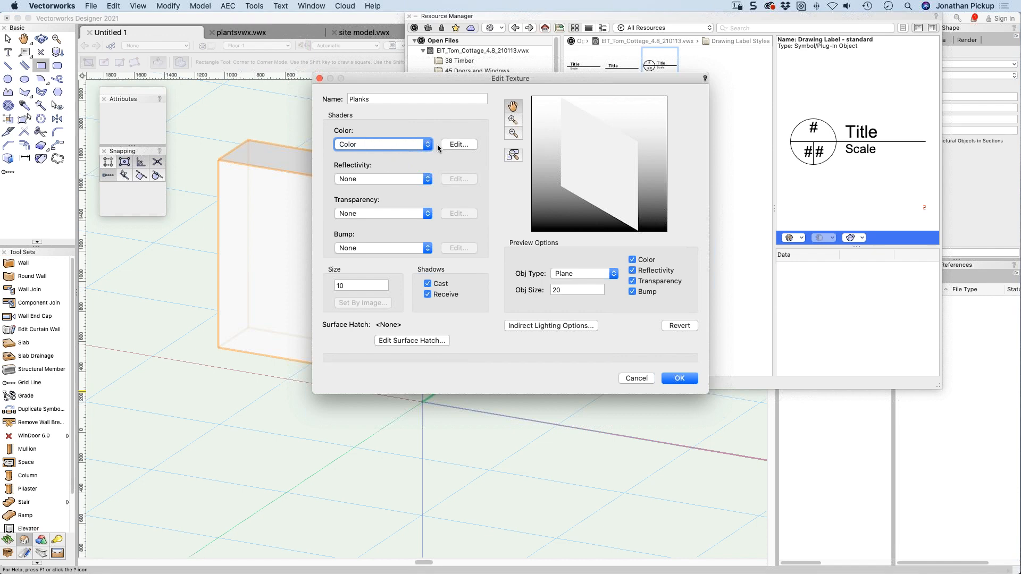
pyautogui.click(458, 144)
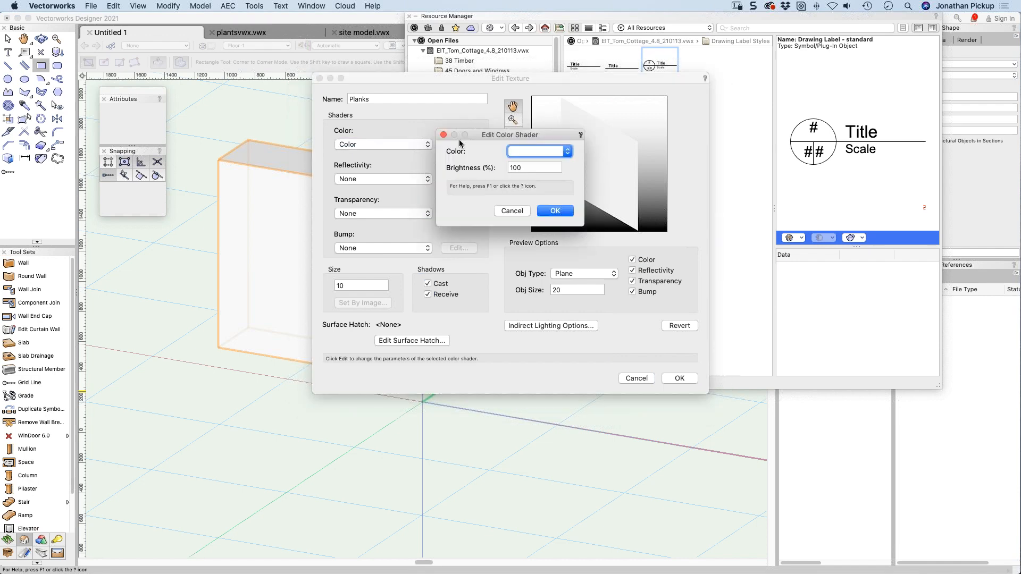
pyautogui.click(512, 212)
# Step: Set the texture's Color shader to Image and choose to import an image file
pyautogui.click(409, 144)
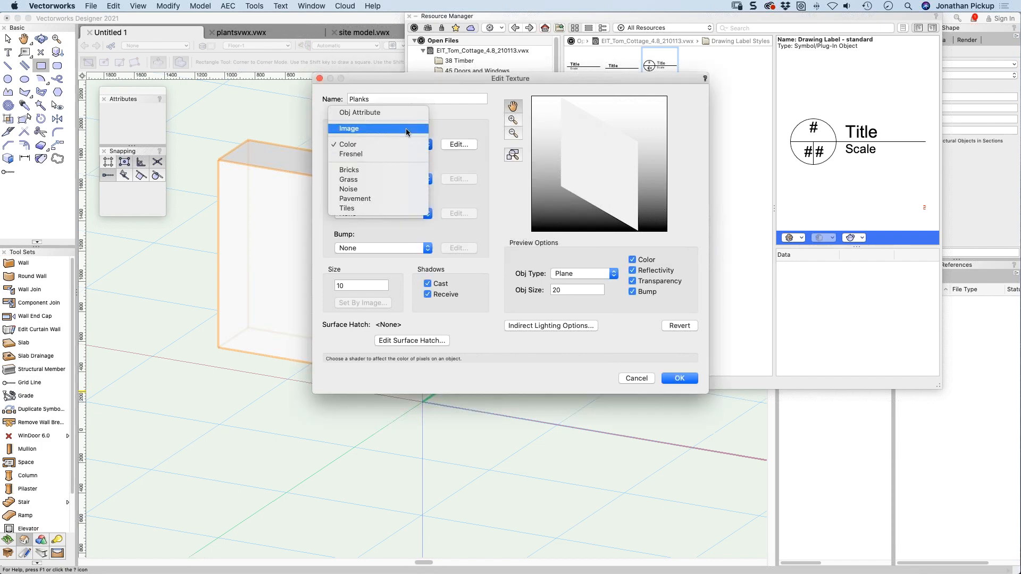
pyautogui.click(407, 128)
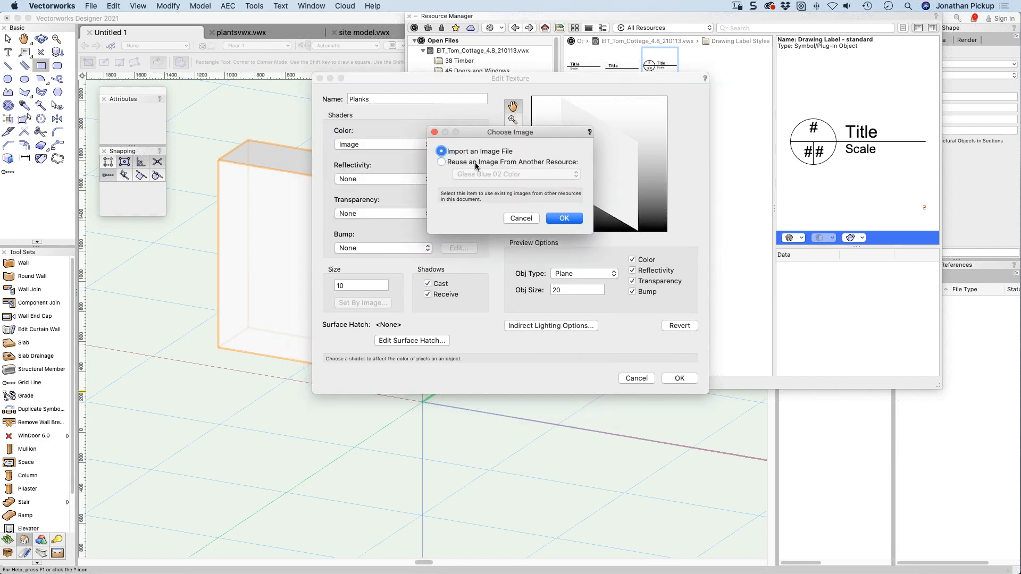
pyautogui.click(564, 218)
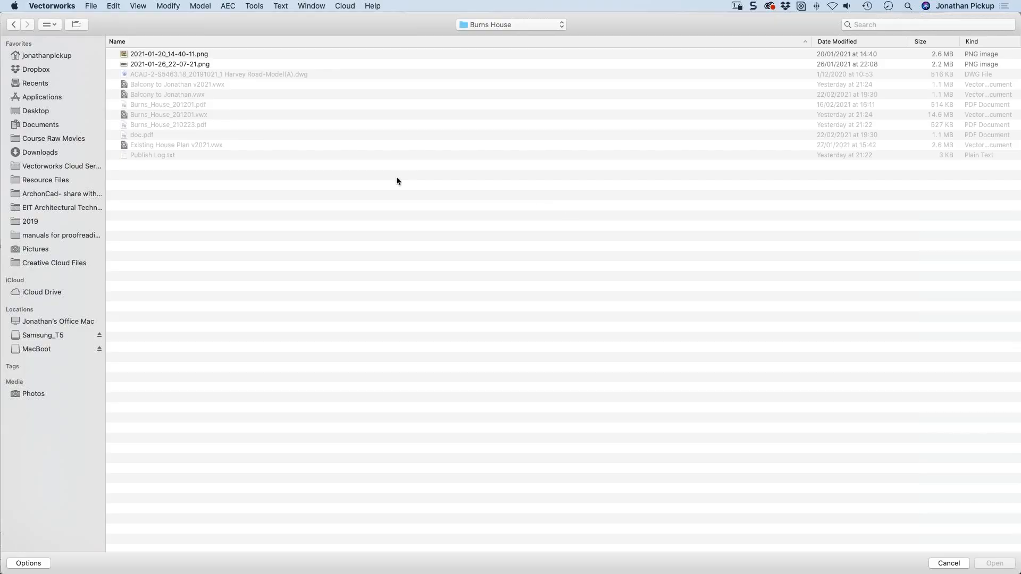
pyautogui.moveTo(205, 27); pyautogui.dragTo(0, 242)
pyautogui.press('Escape')
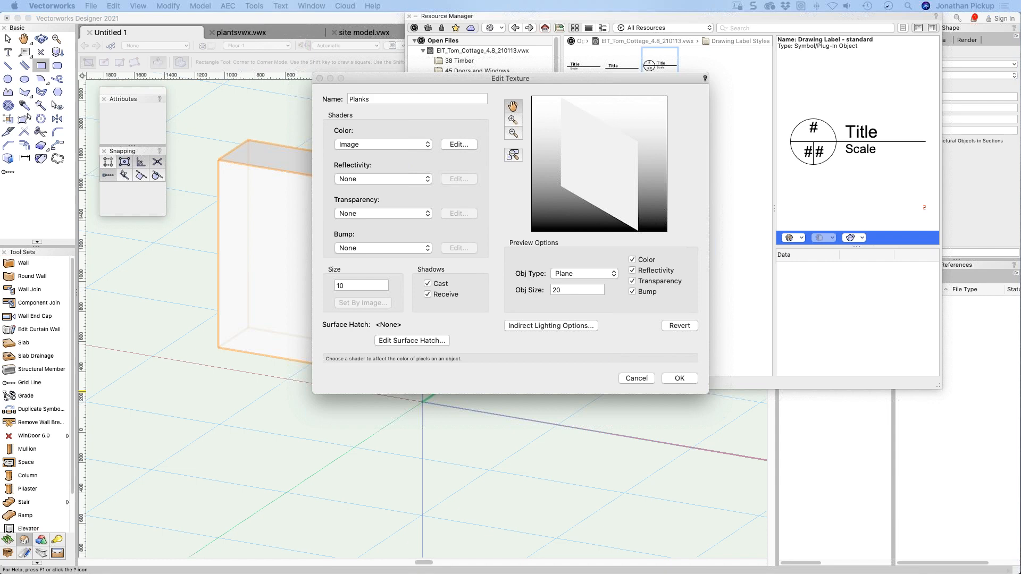
# Step: Check the folder path of Texture Images in Finder and return to the Vectorworks texture settings
pyautogui.press('super+Tab')
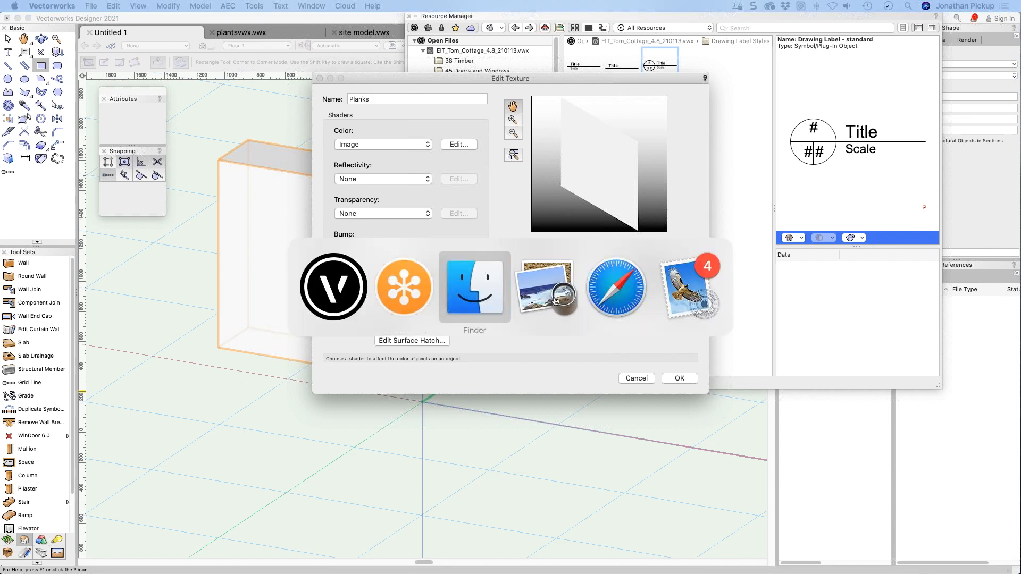
pyautogui.click(480, 295)
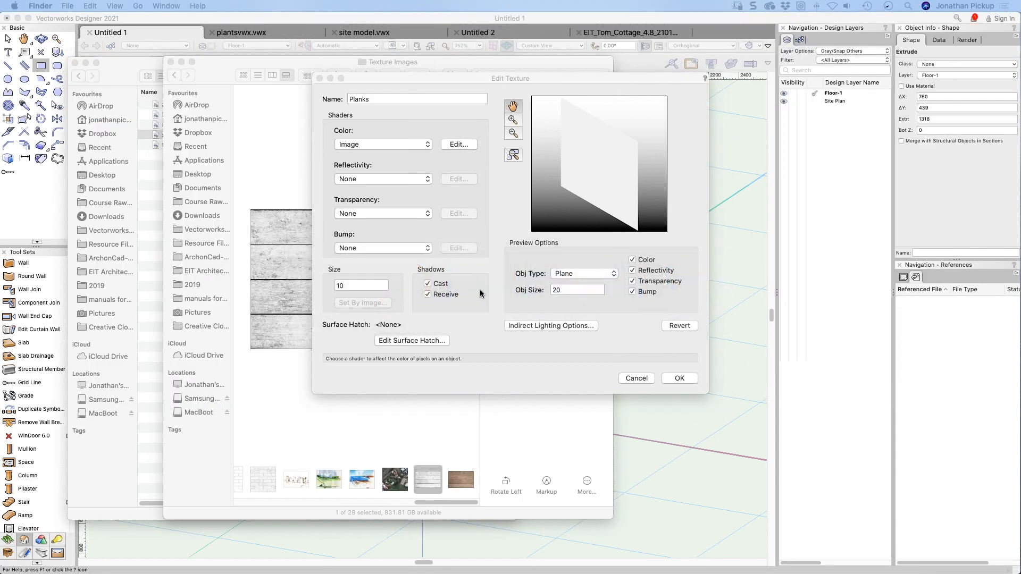
pyautogui.click(263, 299)
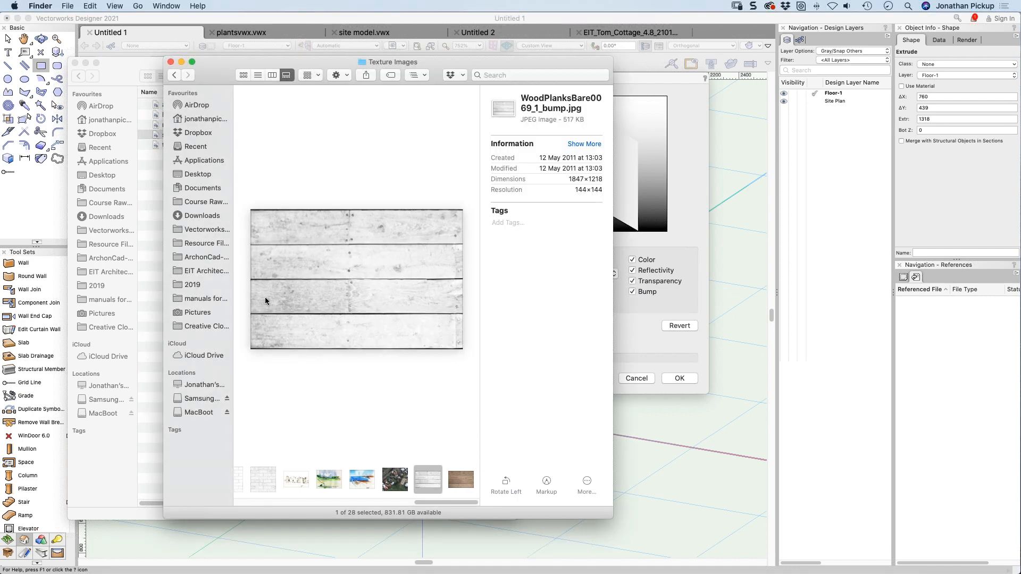
pyautogui.click(421, 75)
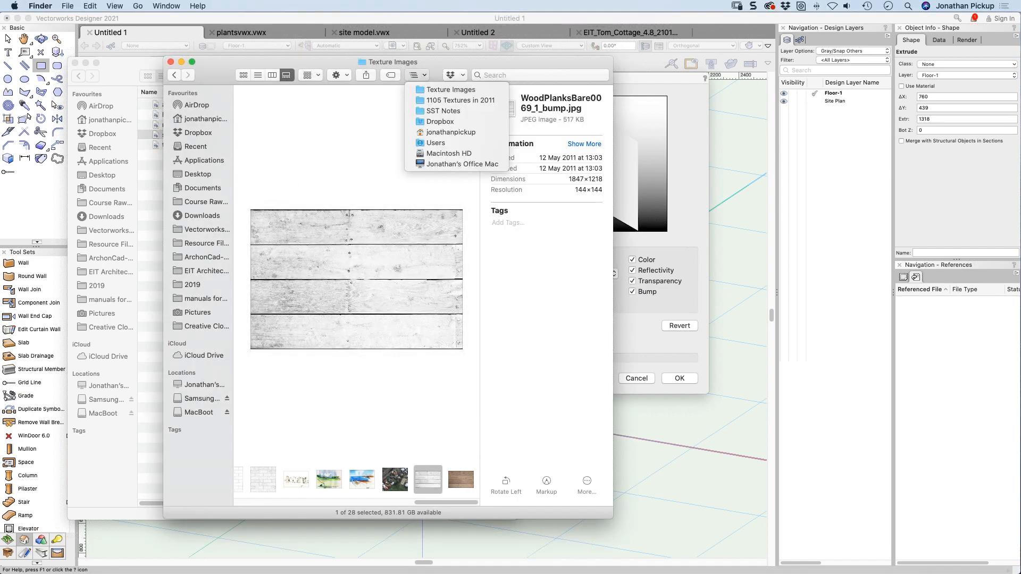
pyautogui.press('Escape')
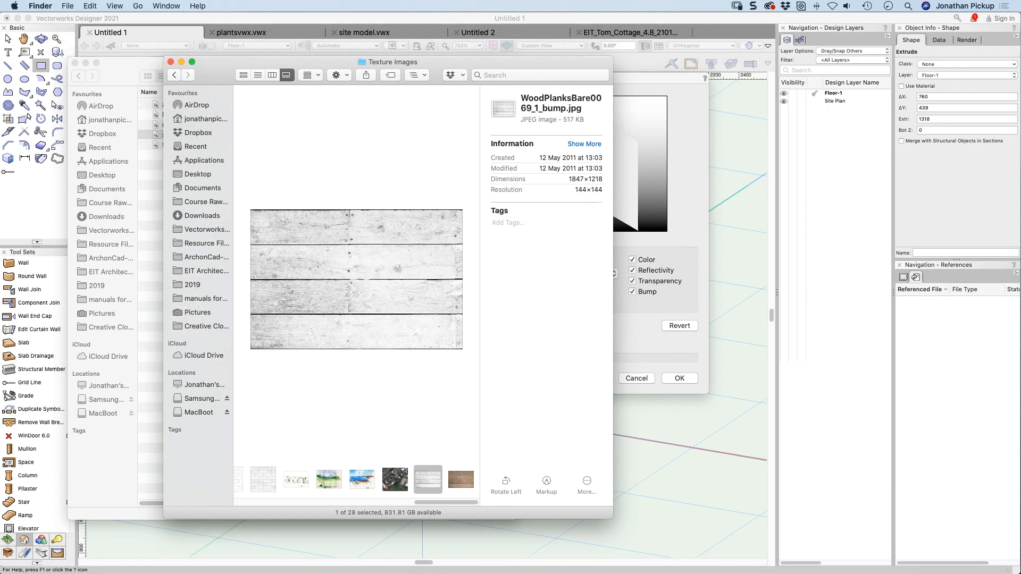
pyautogui.click(650, 243)
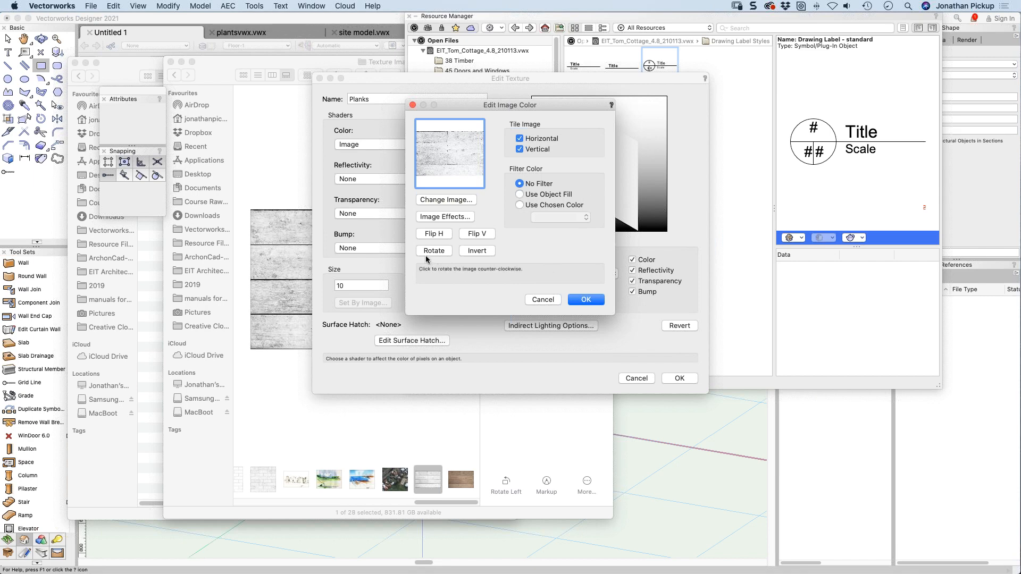
# Step: Change the color shader's image to the imported file WoodPlanksBare0069_1_M.jpg
pyautogui.click(457, 201)
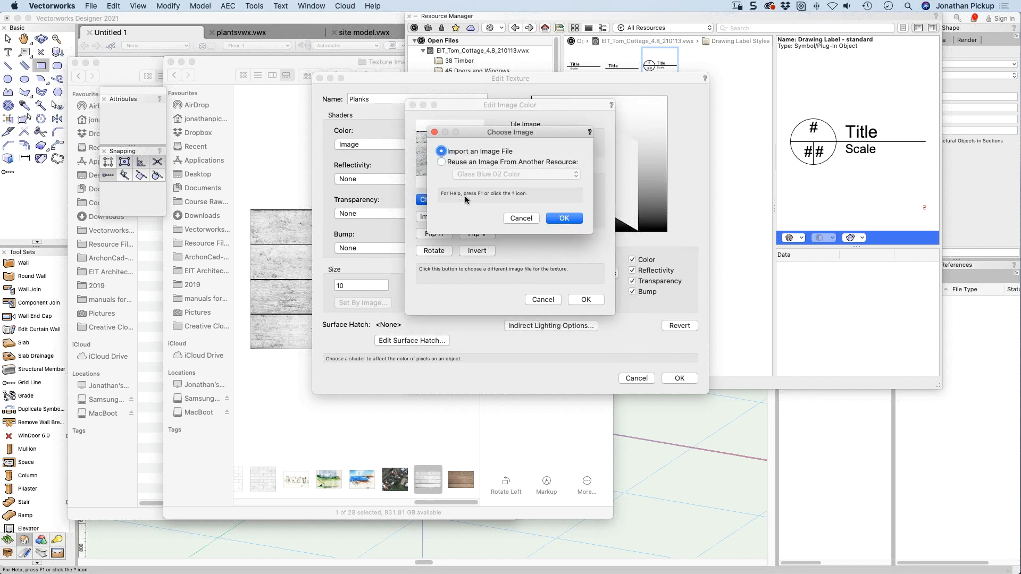
pyautogui.click(565, 220)
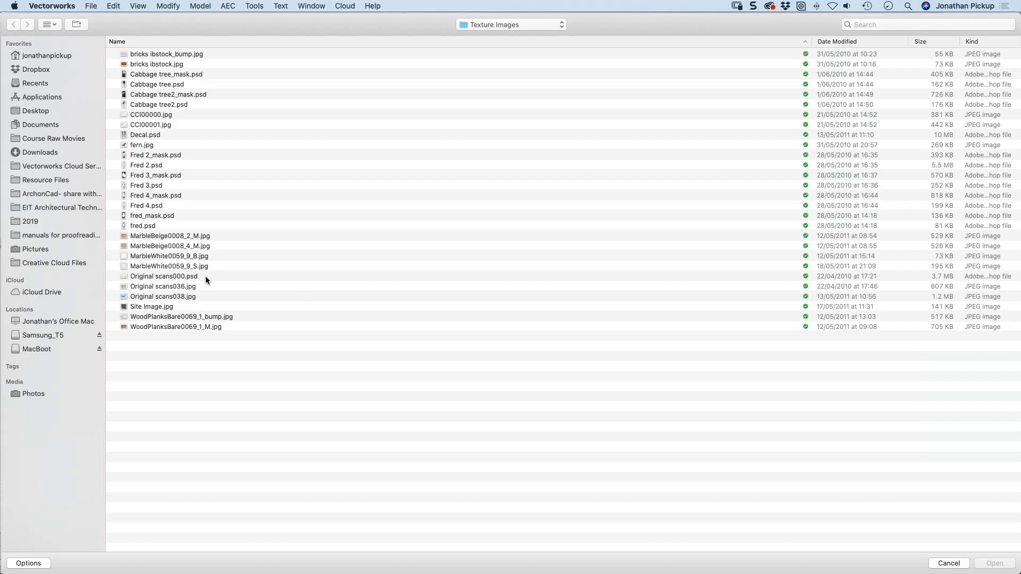
pyautogui.doubleClick(171, 327)
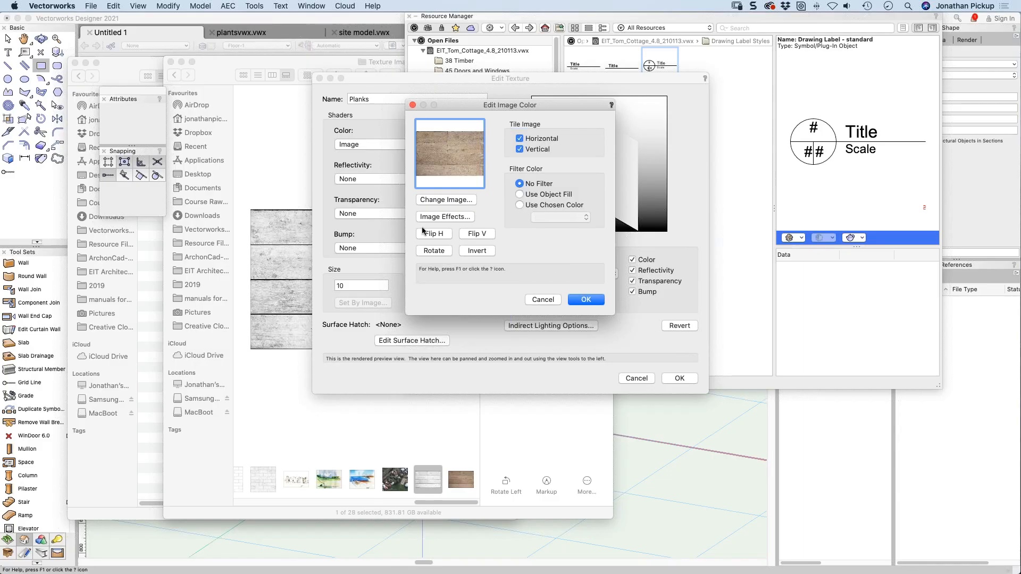
pyautogui.click(584, 300)
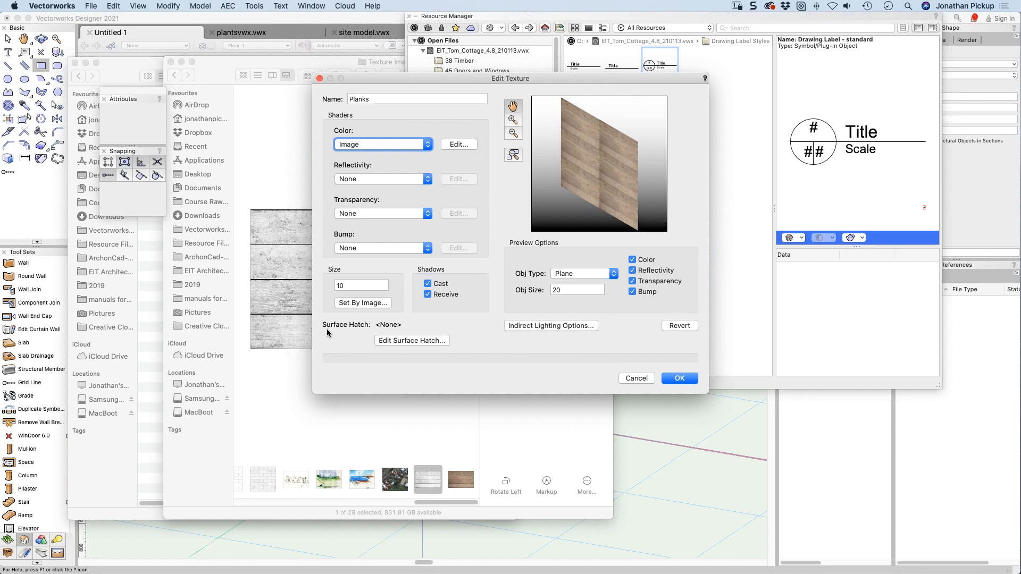
# Step: Set both the preview object size and the texture size to 1800
pyautogui.moveTo(568, 291); pyautogui.dragTo(500, 281)
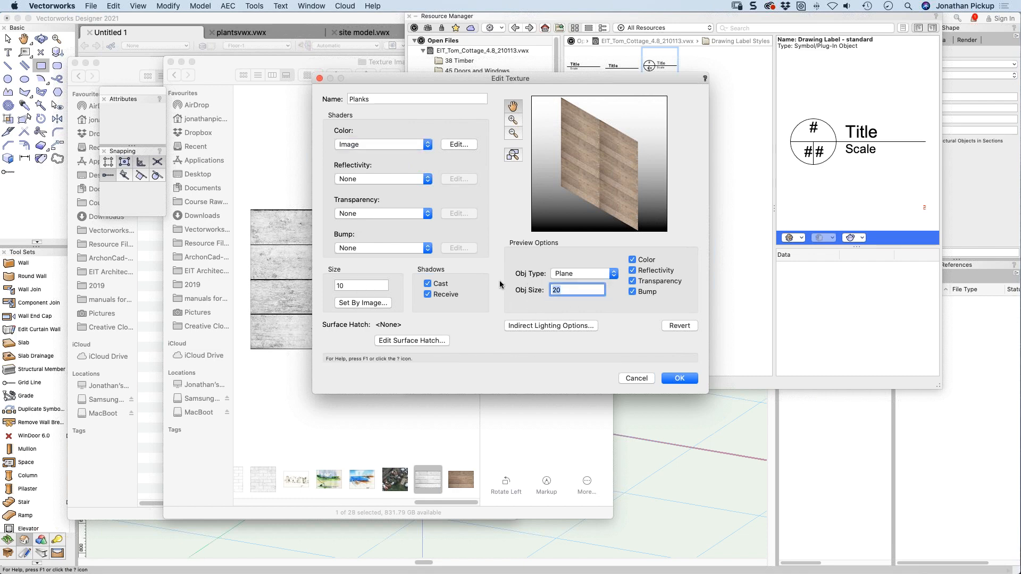
pyautogui.write('1800')
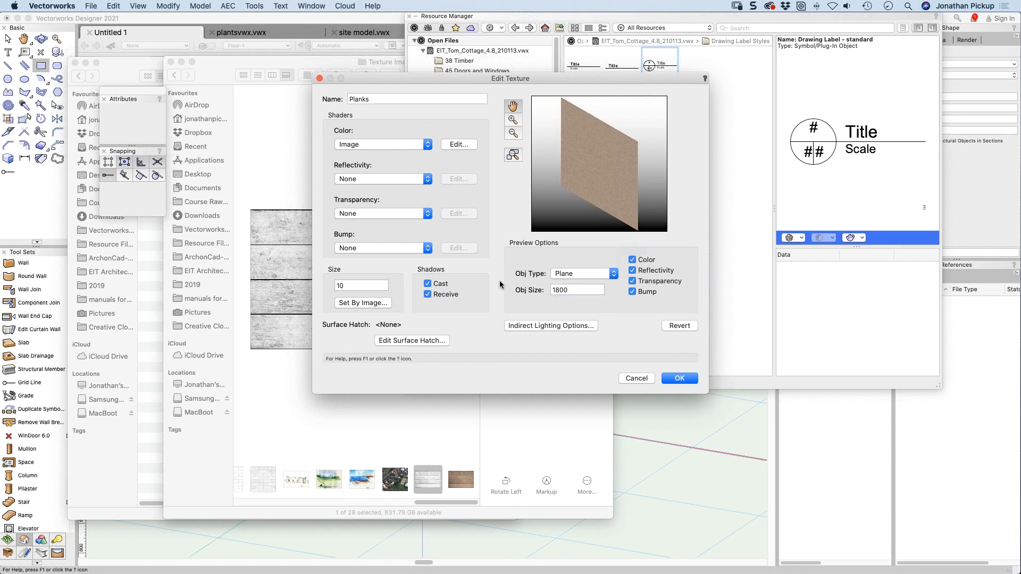
pyautogui.press('Tab')
pyautogui.moveTo(357, 286); pyautogui.dragTo(302, 282)
pyautogui.write('1800')
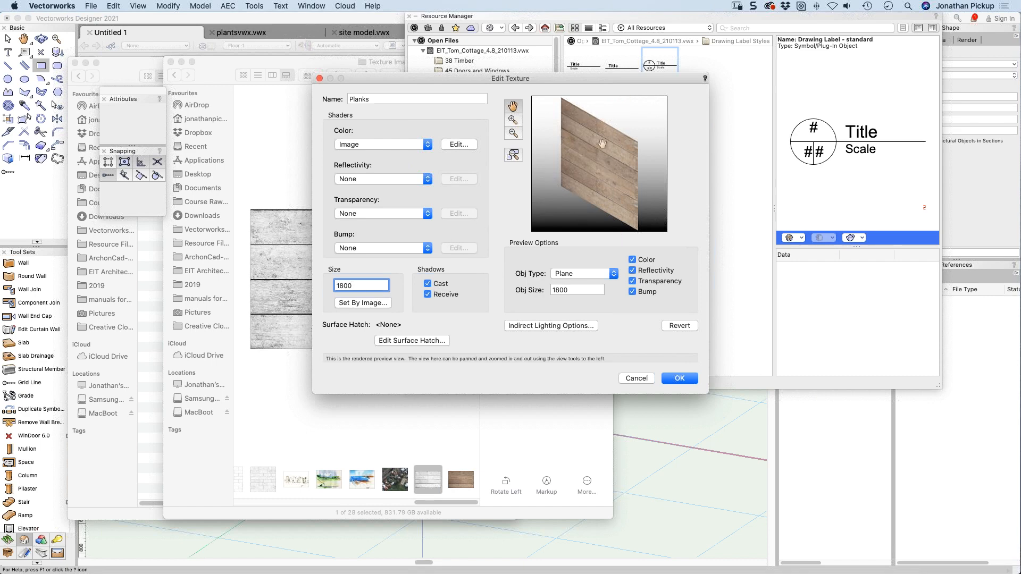
# Step: Try WoodPlanksBare0069_1_bump.jpg as the Reflectivity image and reset the Reflectivity shader to None
pyautogui.click(393, 176)
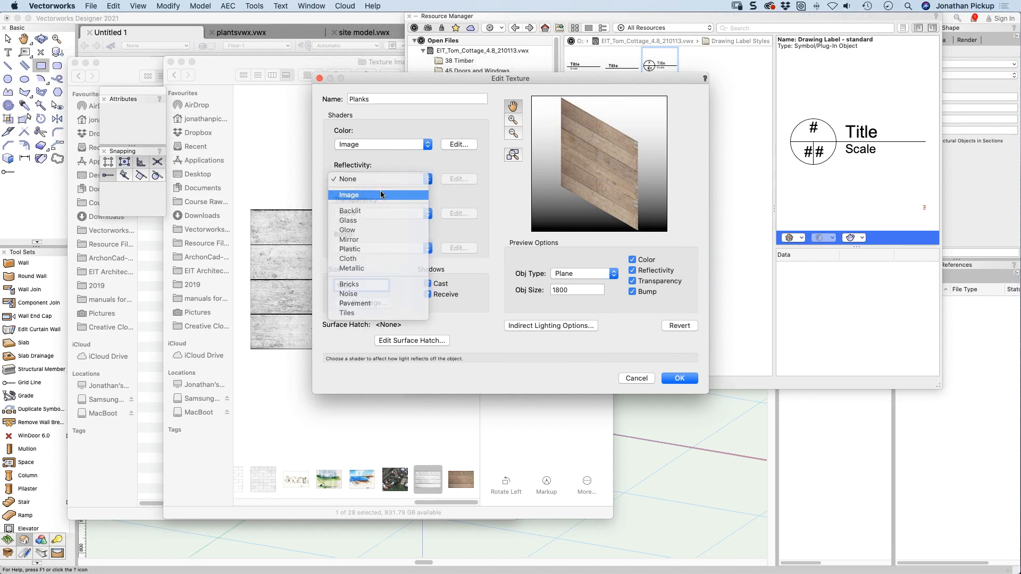
pyautogui.click(381, 194)
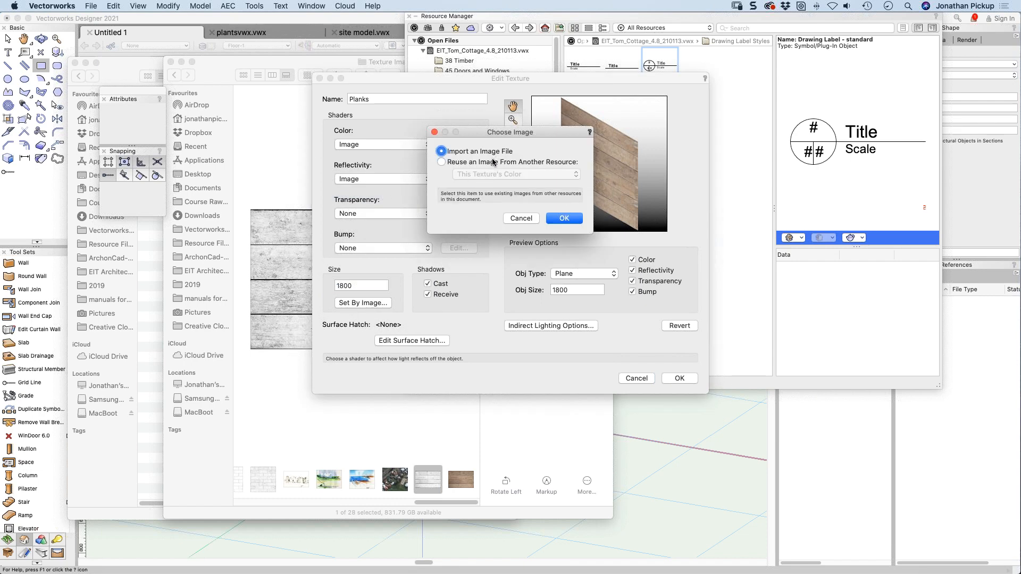
pyautogui.click(564, 218)
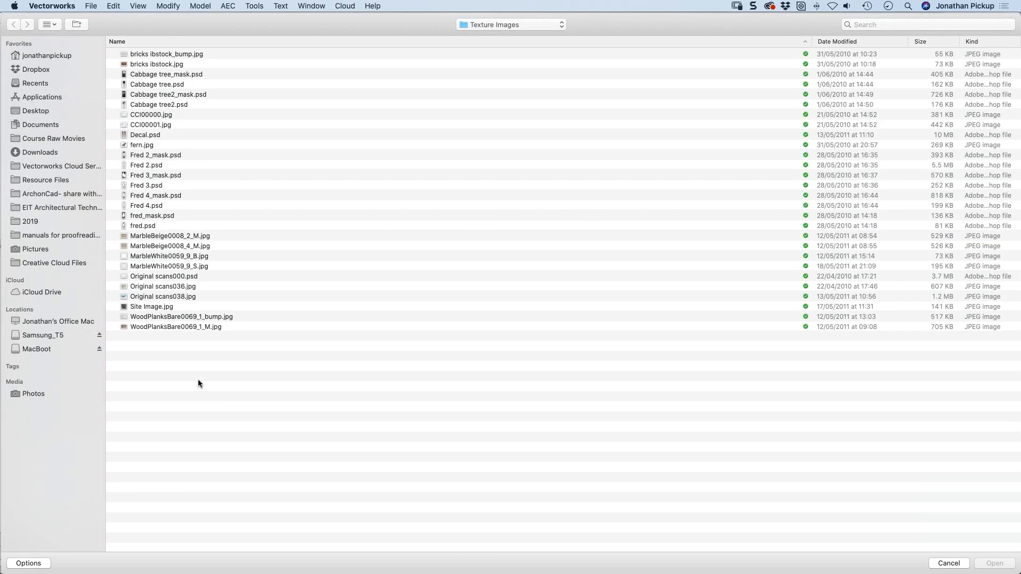
pyautogui.doubleClick(186, 317)
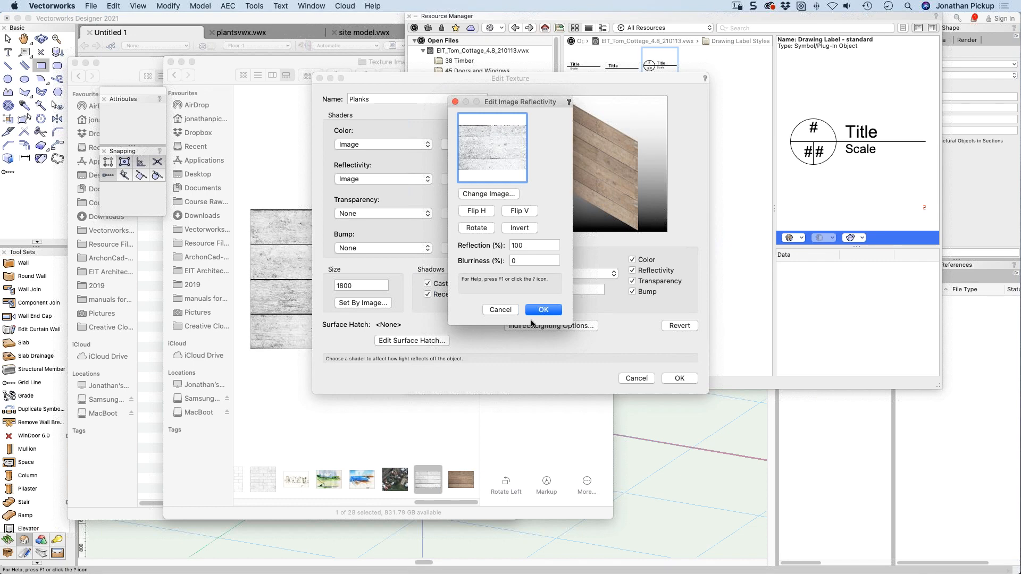
pyautogui.click(539, 312)
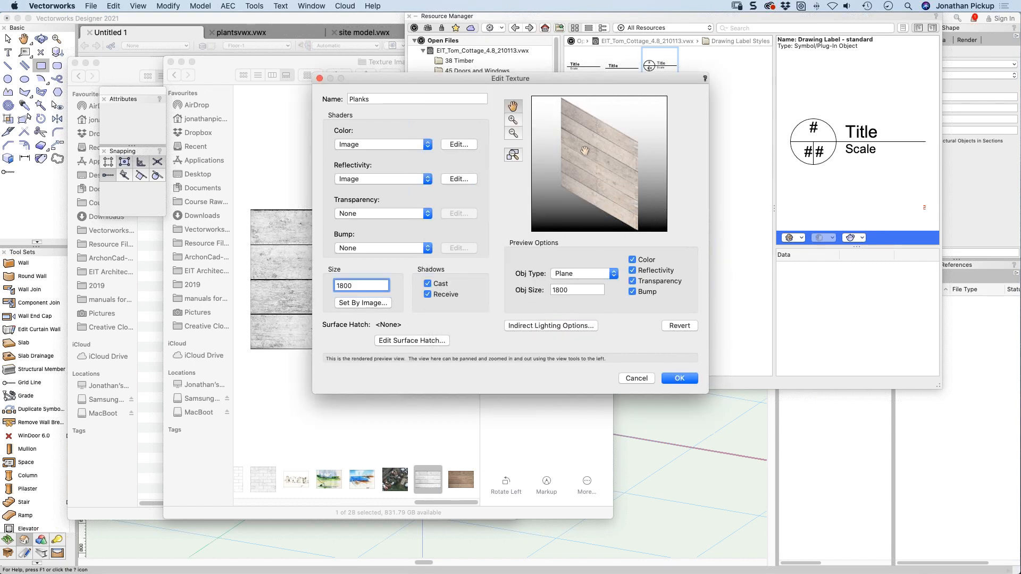
pyautogui.click(412, 179)
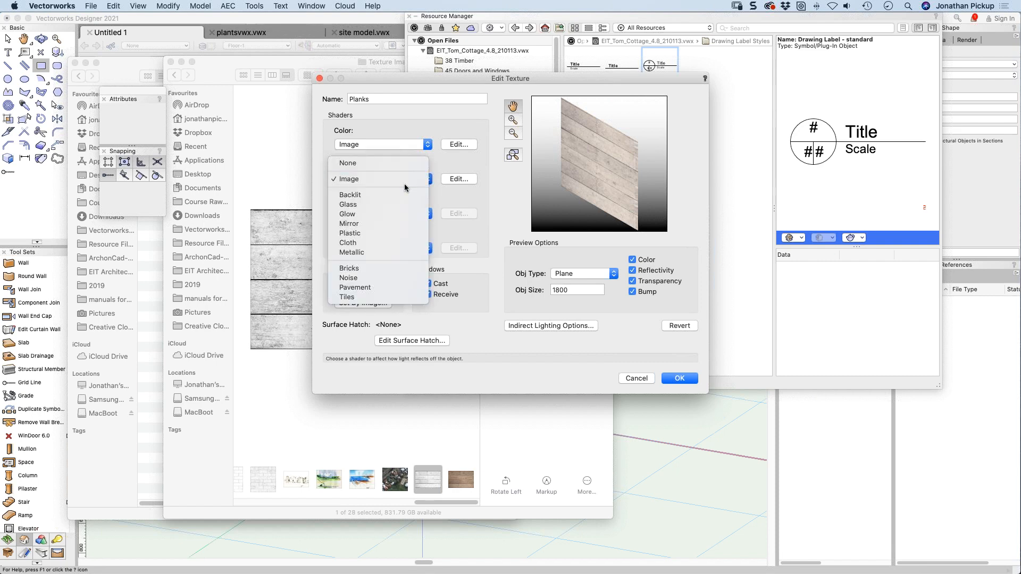
pyautogui.click(402, 164)
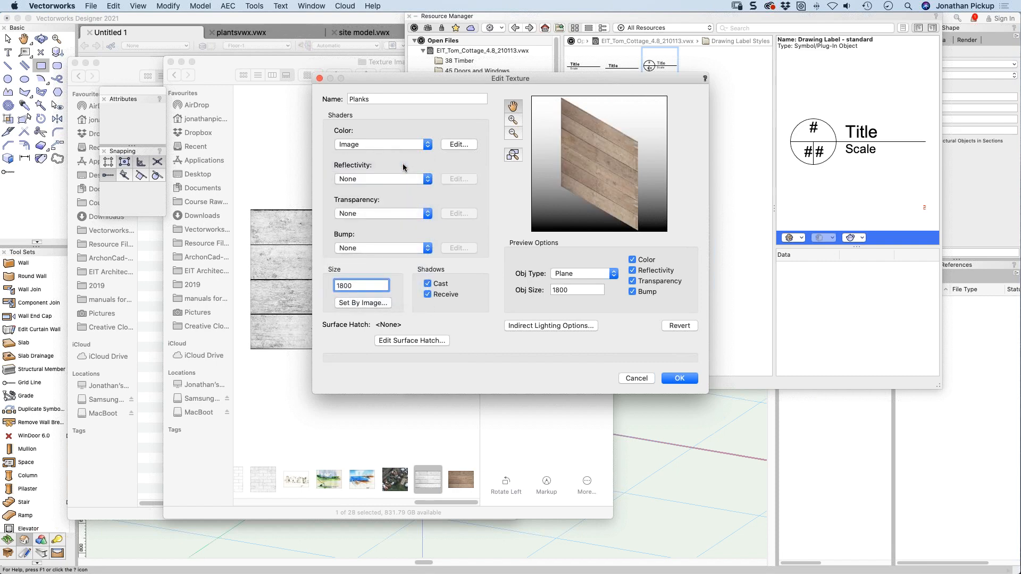
# Step: Set the Transparency shader to Image Mask, check the reusable images, and choose to import an image file instead
pyautogui.click(404, 213)
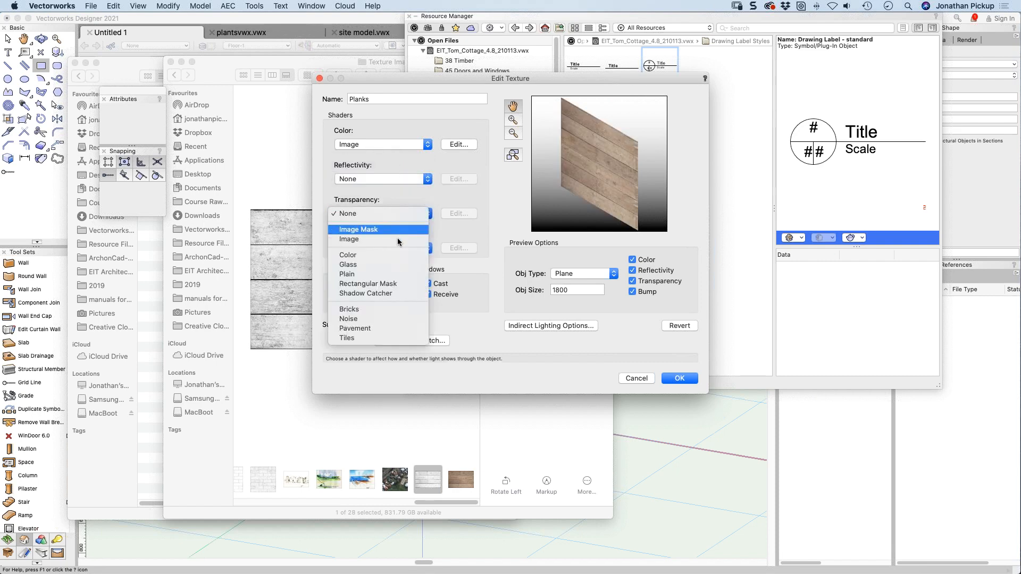
pyautogui.click(394, 231)
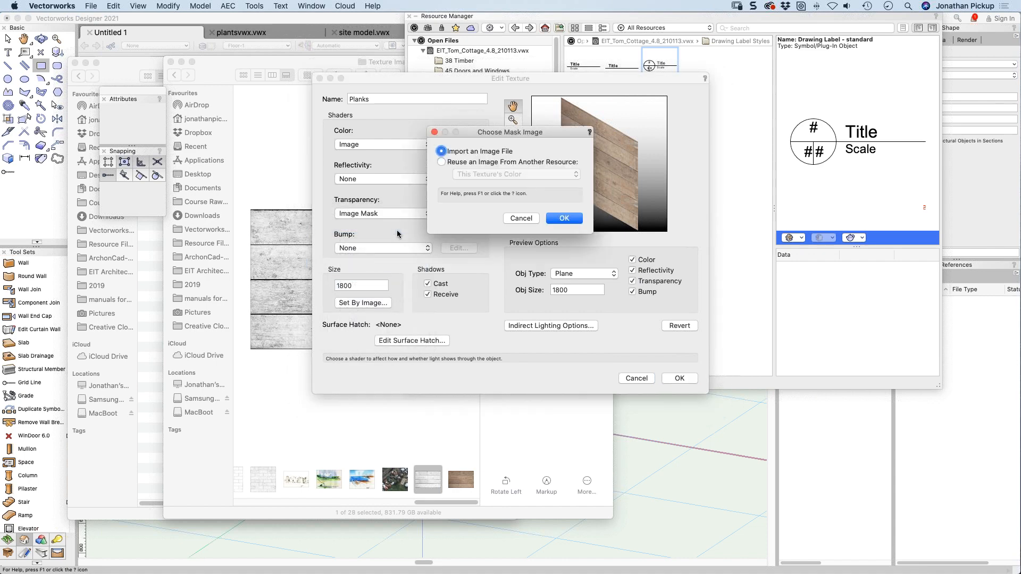
pyautogui.click(512, 162)
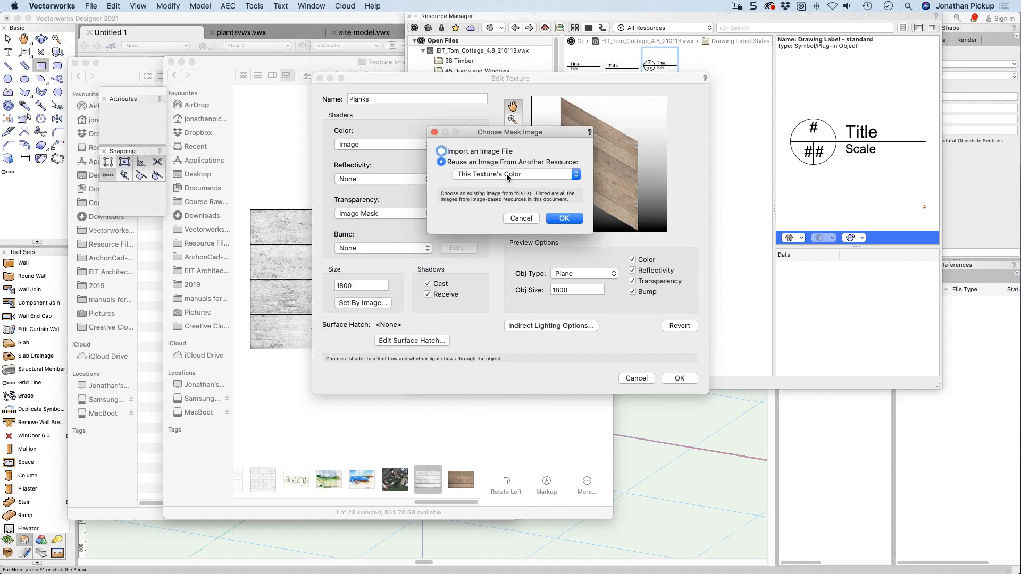
pyautogui.click(507, 177)
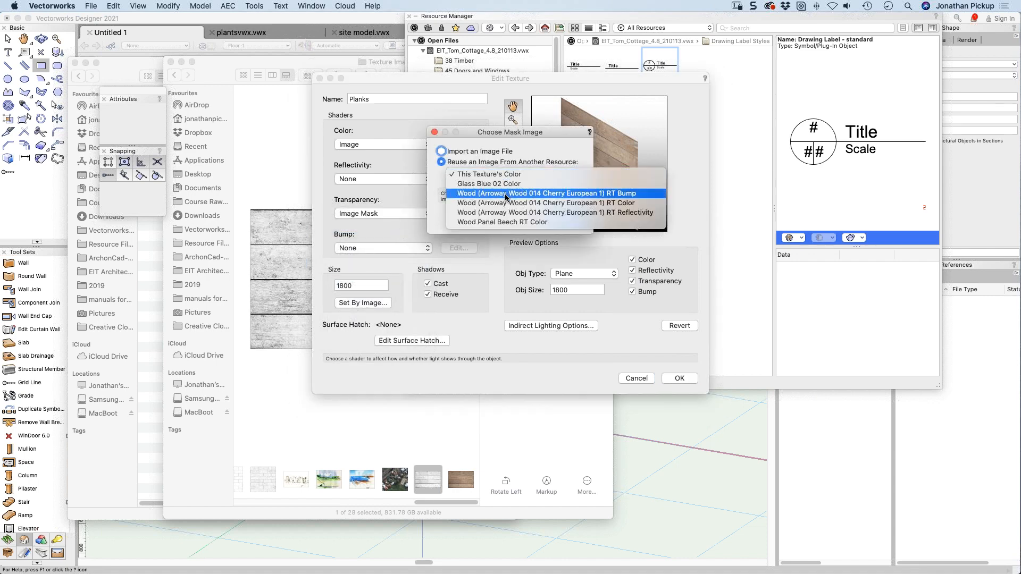
pyautogui.click(489, 150)
pyautogui.click(488, 152)
pyautogui.click(558, 218)
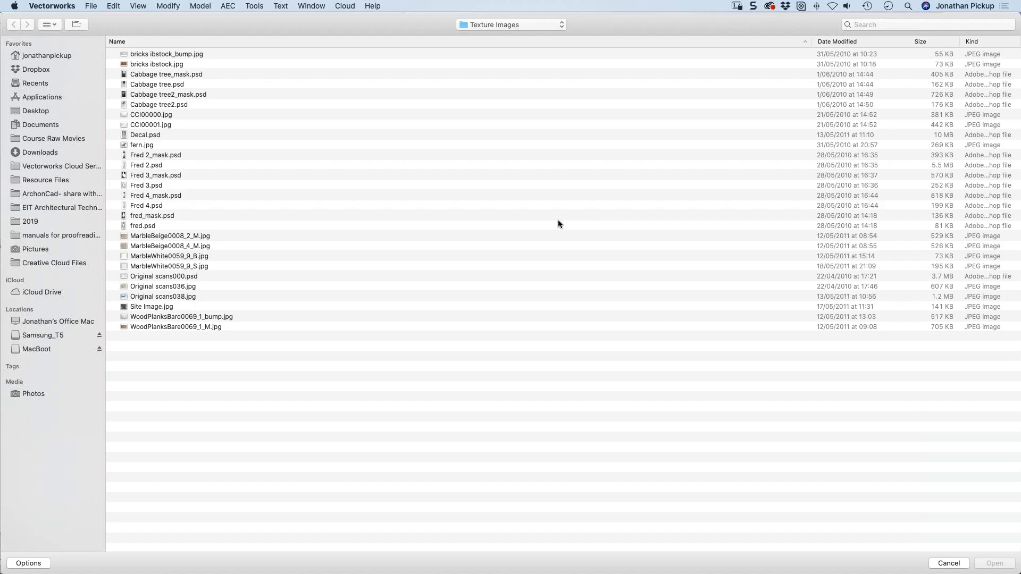
# Step: Import WoodPlanksBare0069_1_bump.jpg as the transparency mask image, using Transparent Color as the mask source
pyautogui.click(149, 315)
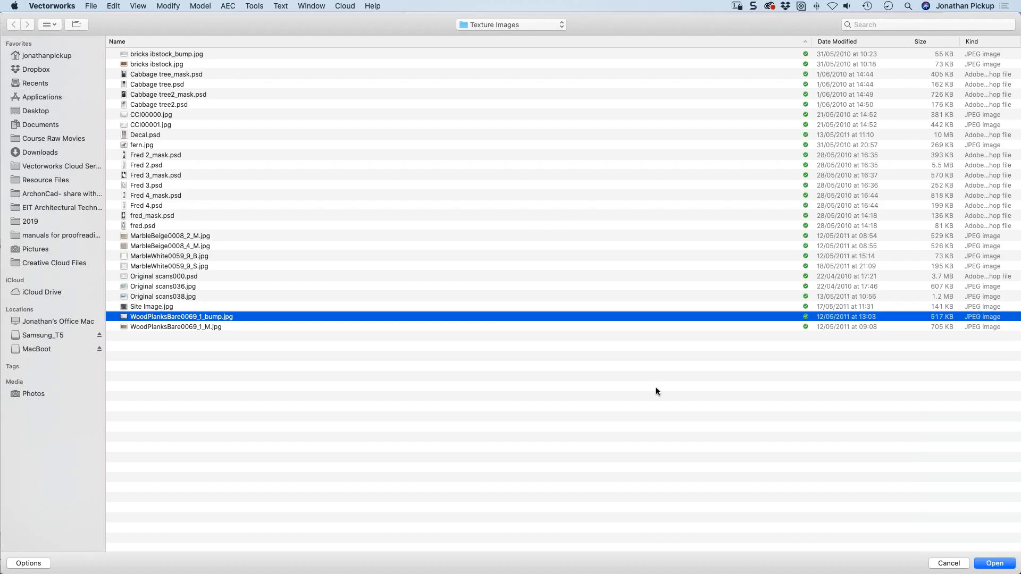
pyautogui.press('Return')
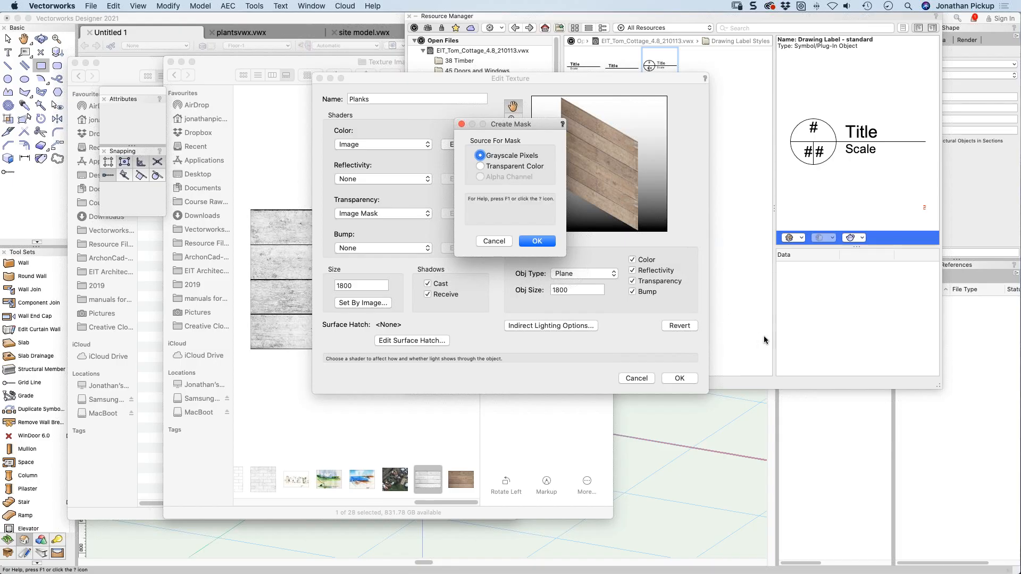
pyautogui.click(505, 168)
pyautogui.click(537, 241)
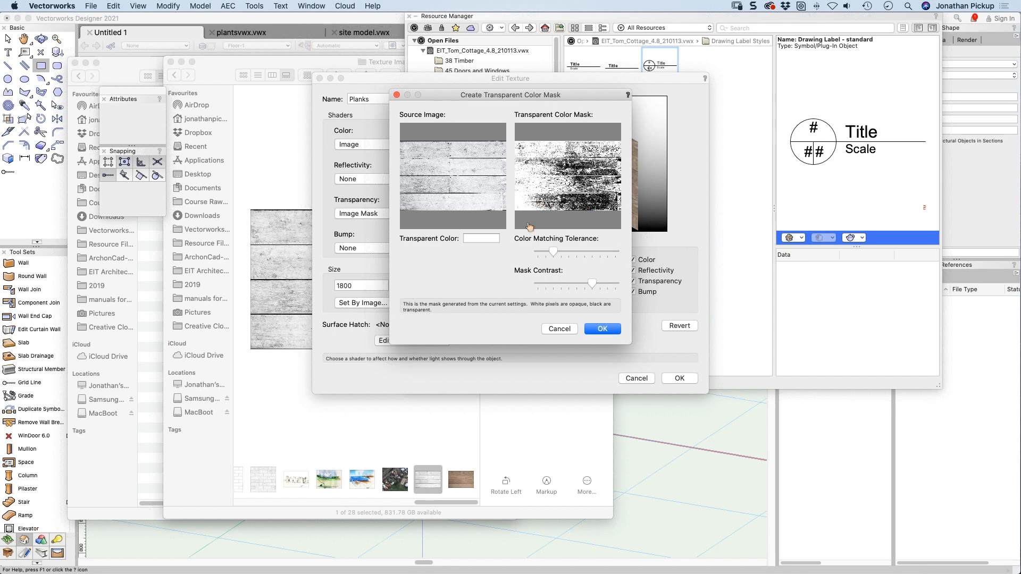
# Step: Set the mask's transparent color to the black Licorice pencil color
pyautogui.click(472, 240)
pyautogui.click(493, 171)
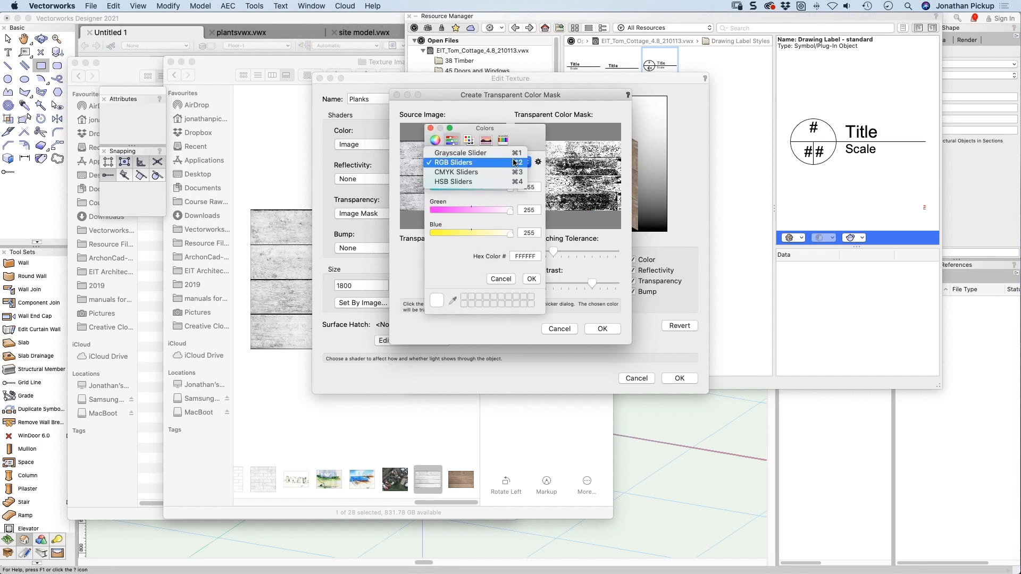
pyautogui.click(501, 140)
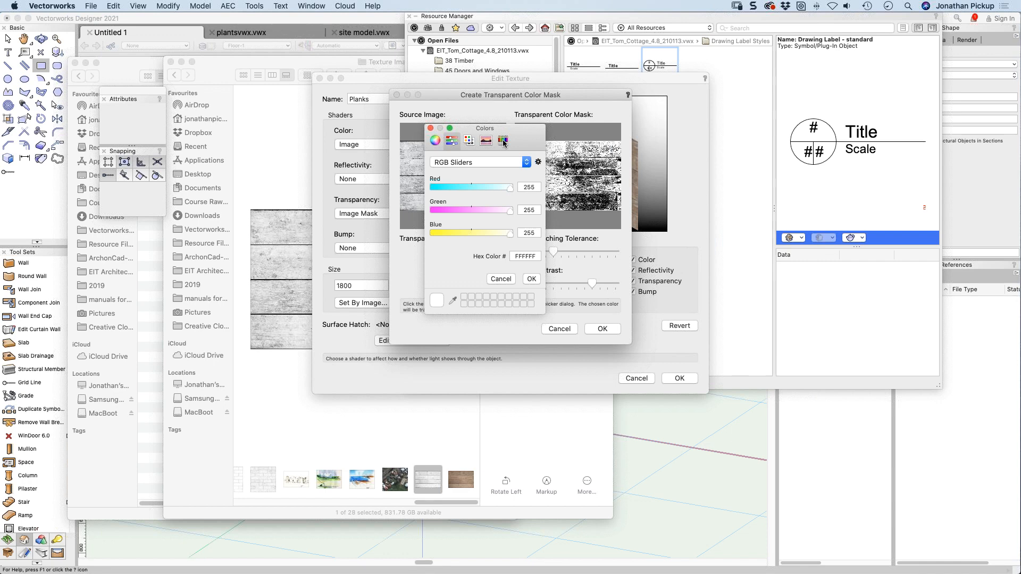
pyautogui.click(502, 140)
pyautogui.click(429, 185)
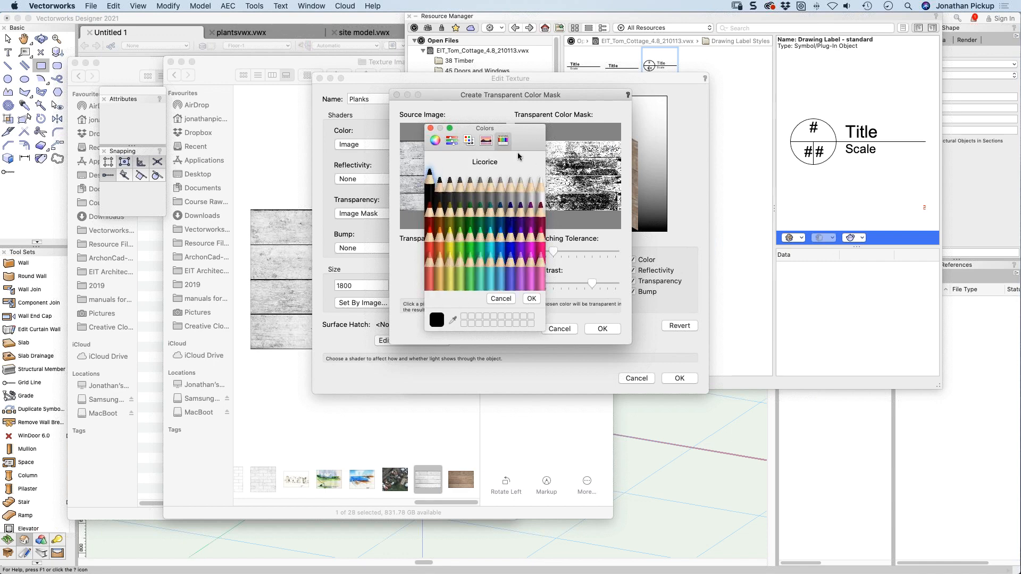
pyautogui.click(528, 297)
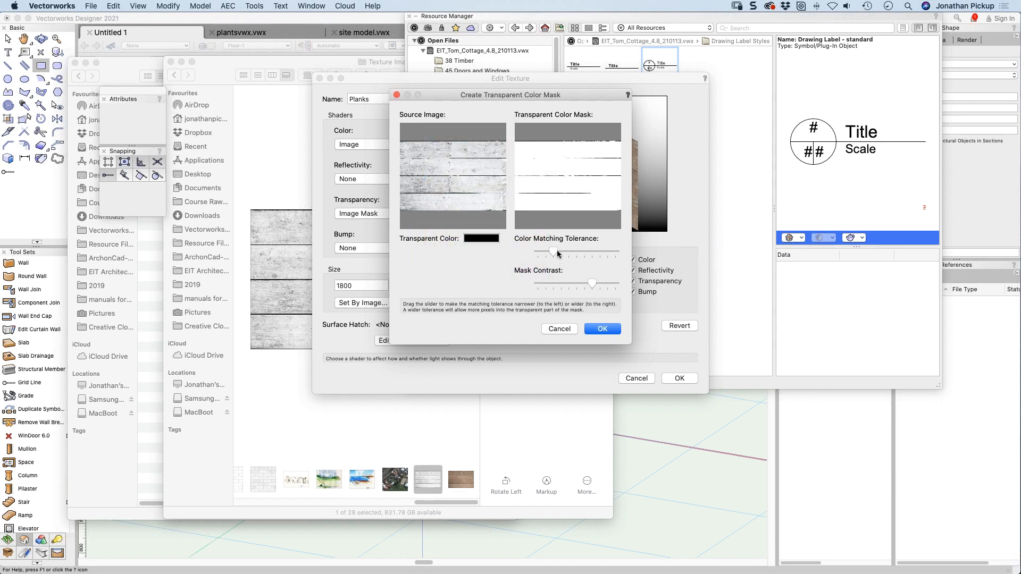
# Step: Widen the mask's color matching tolerance, accept the image mask, and reset the Transparency shader to None
pyautogui.moveTo(554, 252); pyautogui.dragTo(589, 245)
pyautogui.click(600, 328)
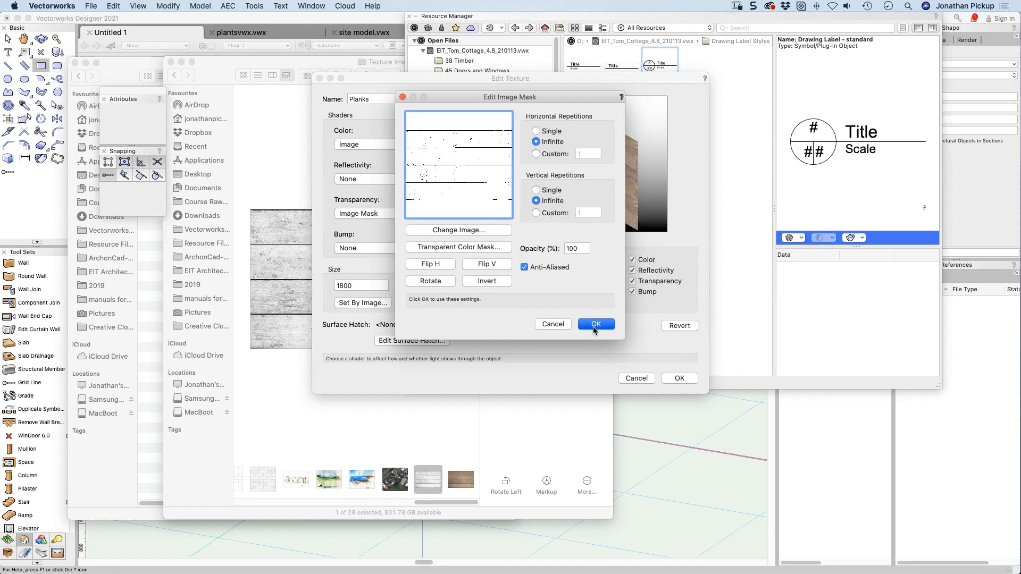
pyautogui.click(593, 326)
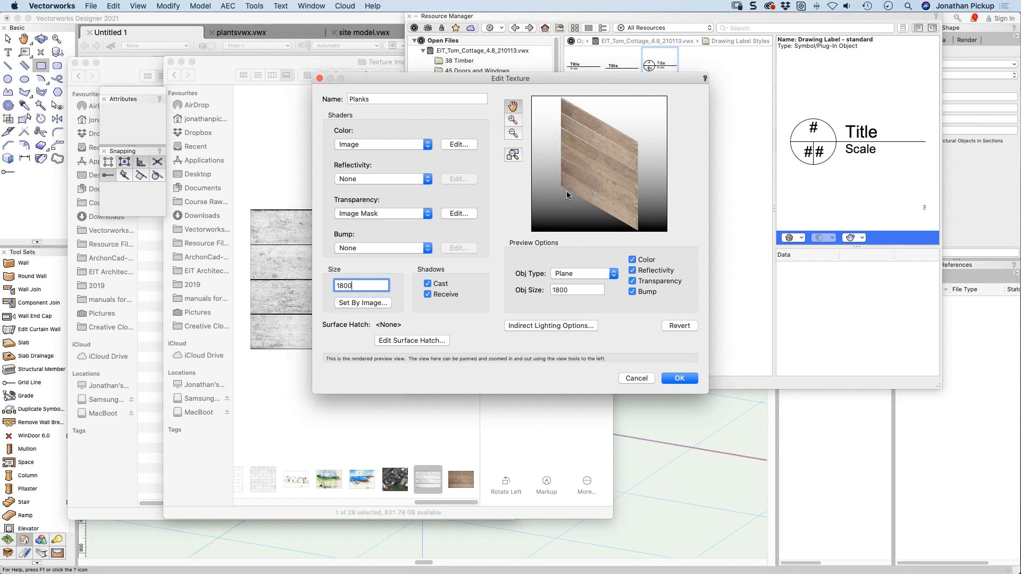
pyautogui.click(430, 213)
pyautogui.click(417, 199)
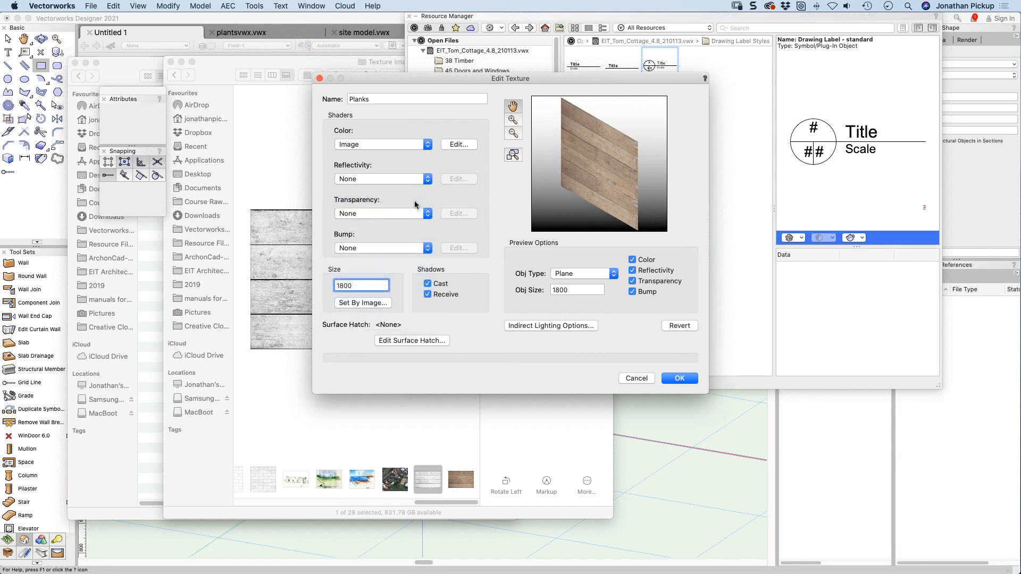
# Step: Set the Bump shader to Image, using the file WoodPlanksBare0069_1_bump.jpg
pyautogui.click(400, 249)
pyautogui.click(392, 266)
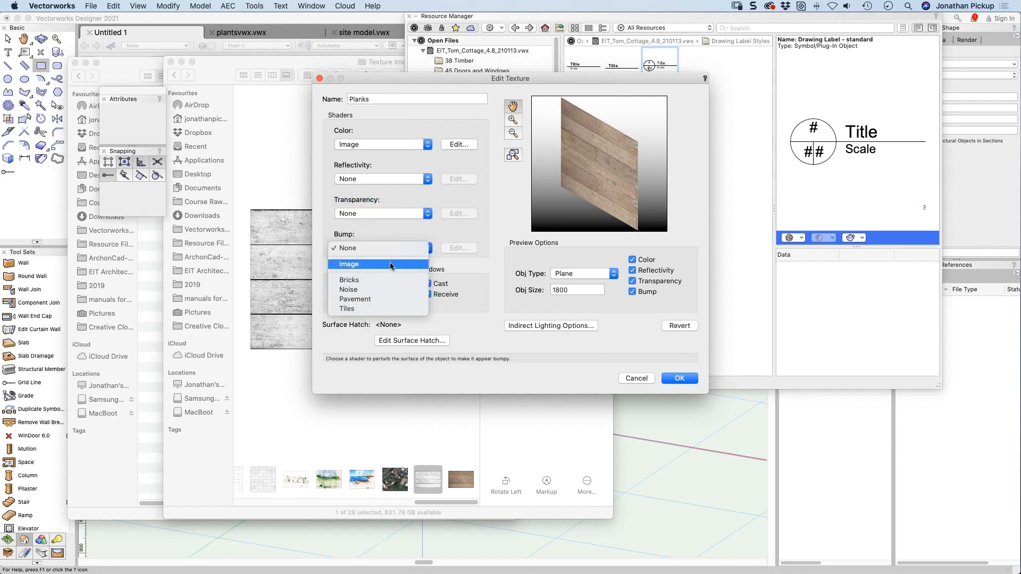
pyautogui.click(565, 219)
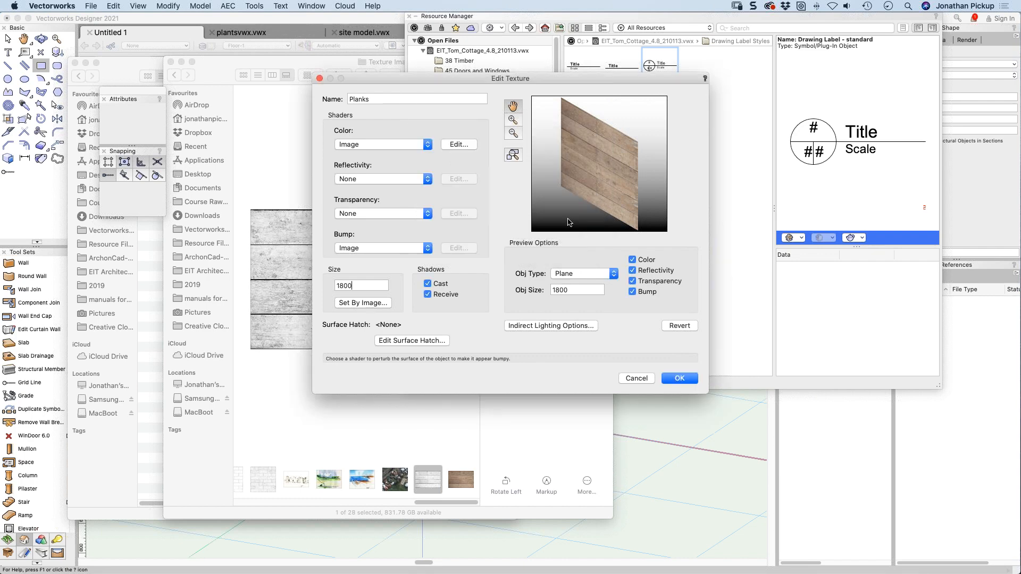
pyautogui.click(184, 319)
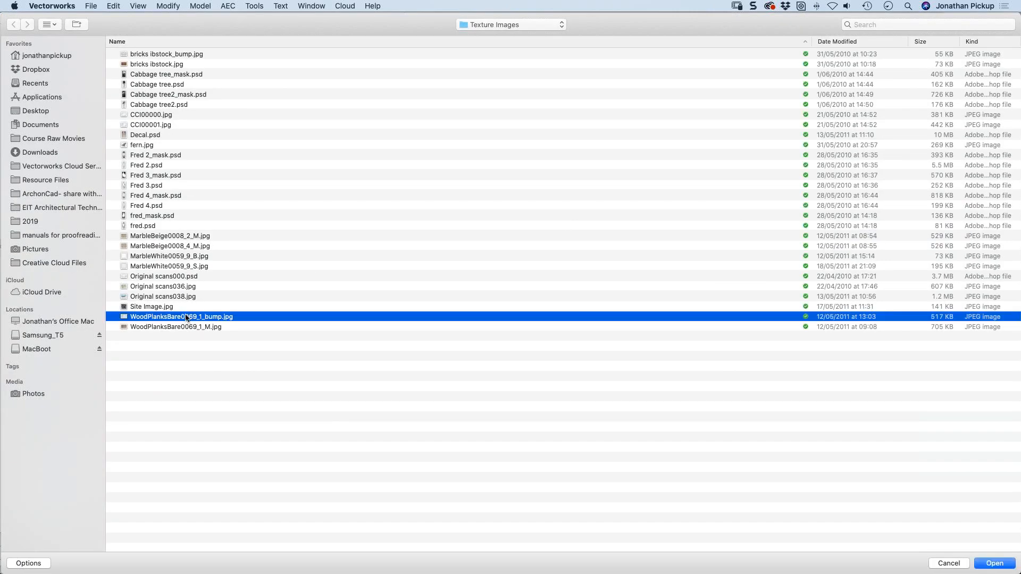
pyautogui.click(992, 563)
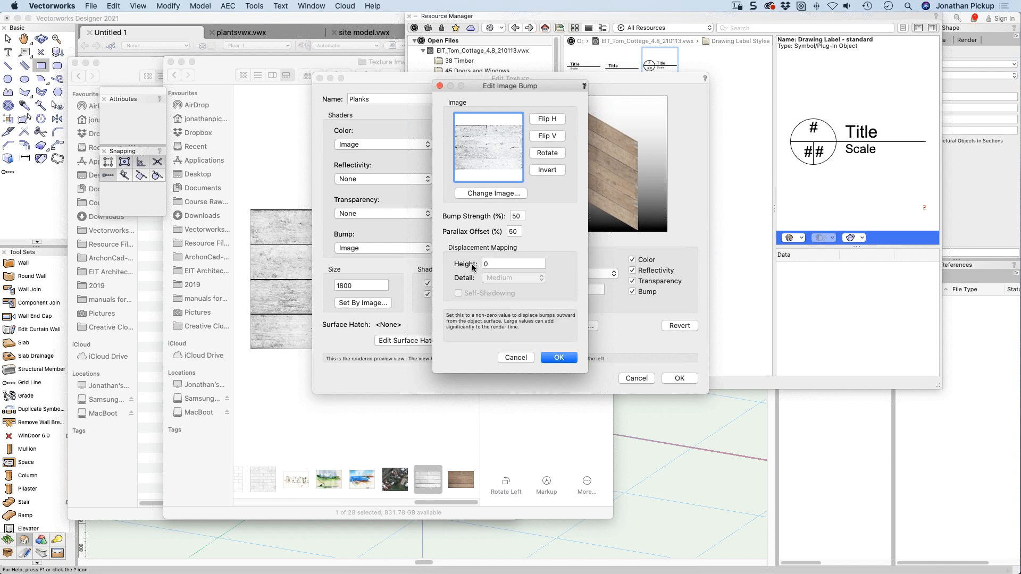
# Step: Set the bump's displacement mapping height to 12 with Self-Shadowing enabled, and save the Planks texture
pyautogui.moveTo(494, 265); pyautogui.dragTo(452, 257)
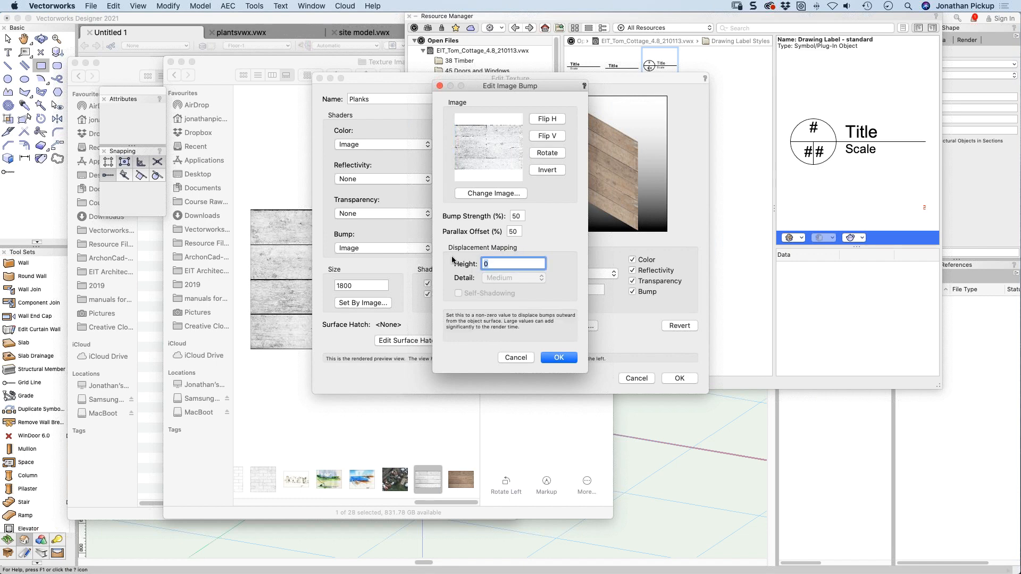
pyautogui.write('12')
pyautogui.press('Tab')
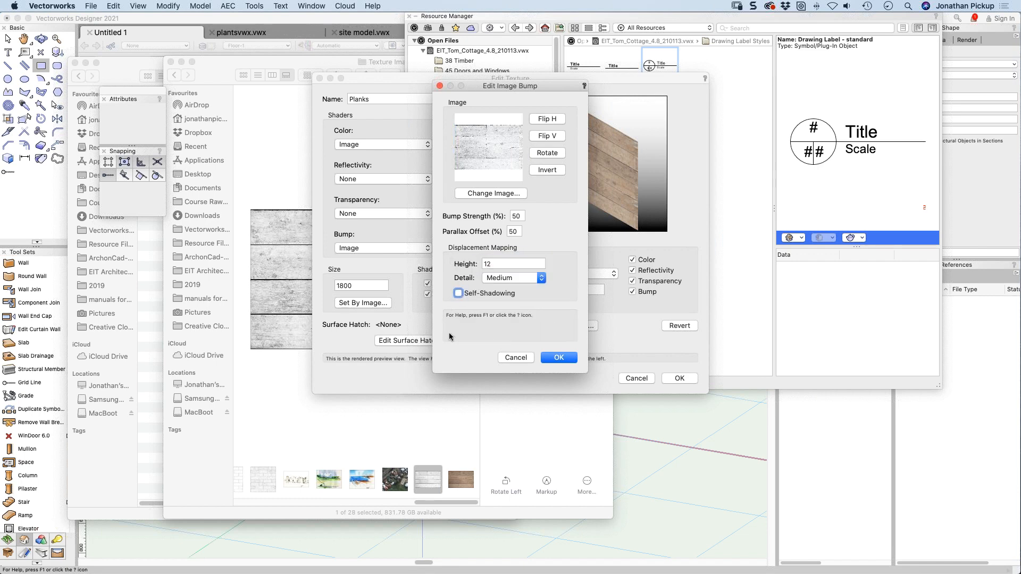
pyautogui.click(478, 294)
pyautogui.click(558, 358)
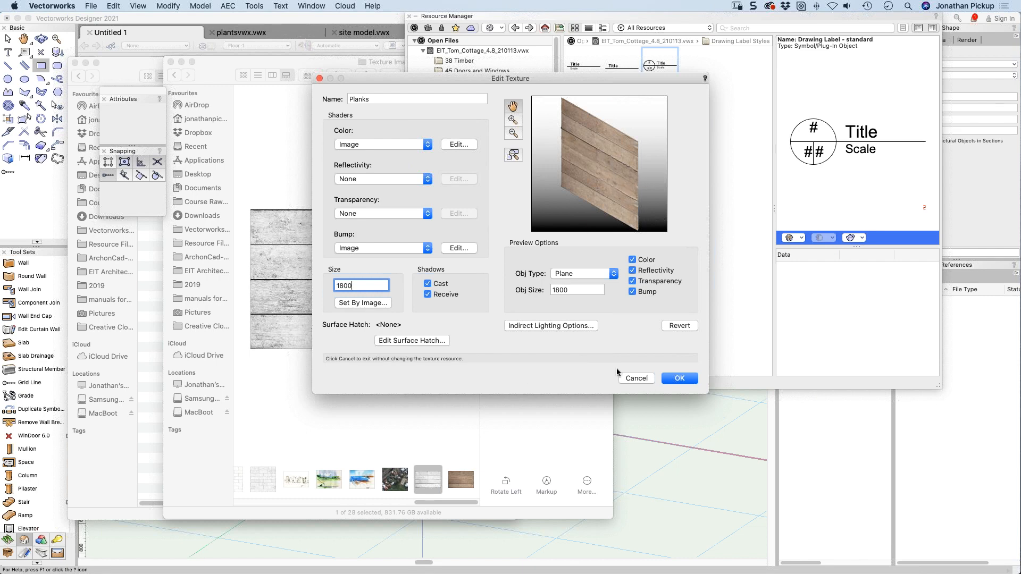
pyautogui.click(679, 378)
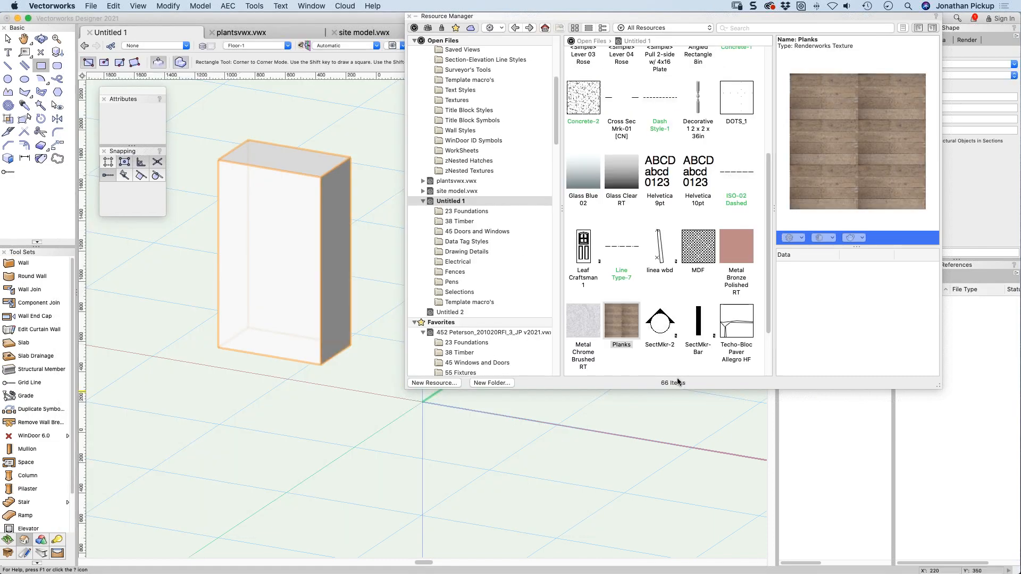
# Step: Apply the Planks texture to the extruded block and render the view in Final Quality Renderworks
pyautogui.moveTo(625, 327); pyautogui.dragTo(271, 267)
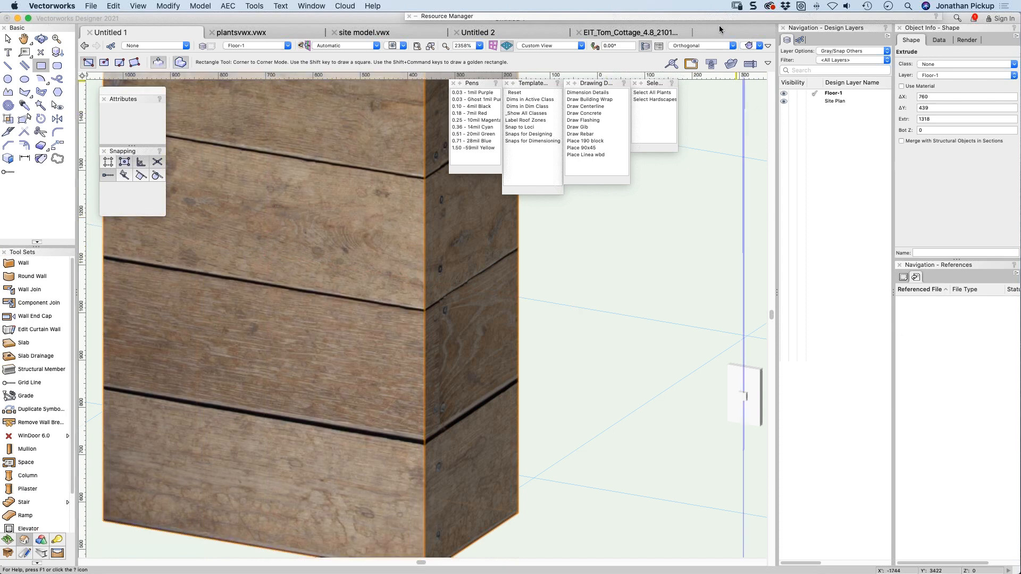
pyautogui.click(750, 46)
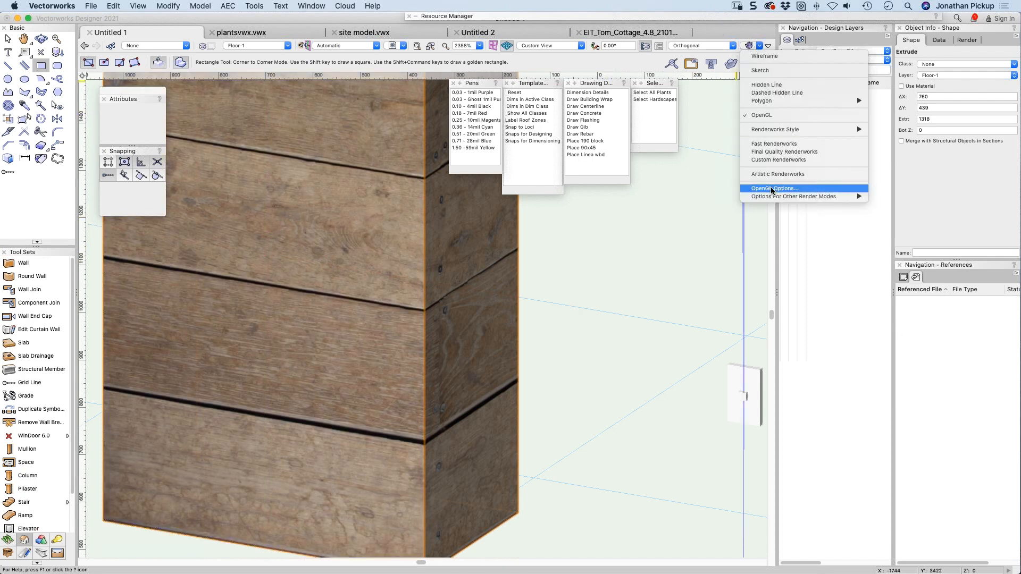
pyautogui.click(764, 160)
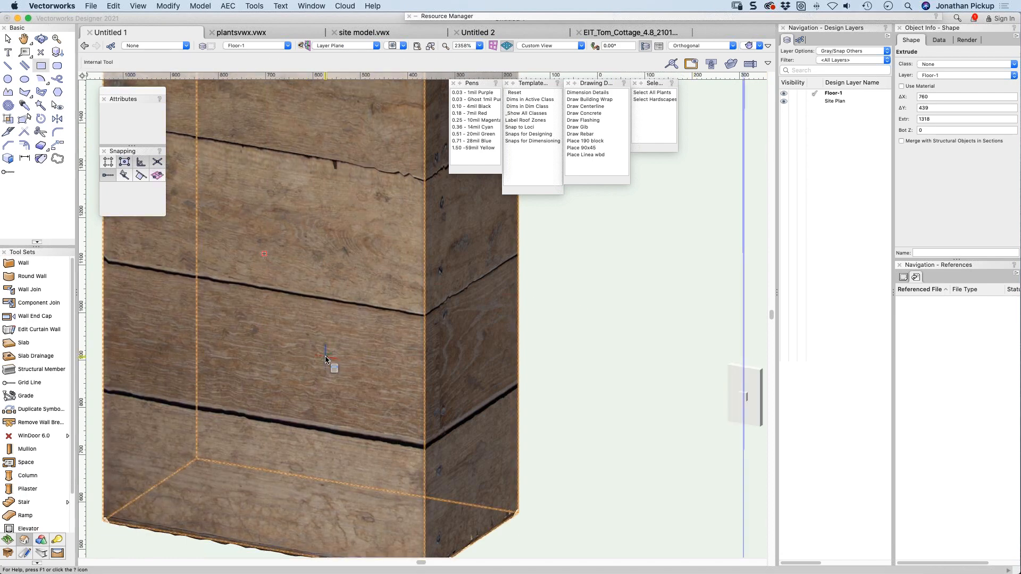
# Step: Render the textured block again in Custom Renderworks mode
pyautogui.moveTo(327, 358); pyautogui.dragTo(365, 348, button='middle')
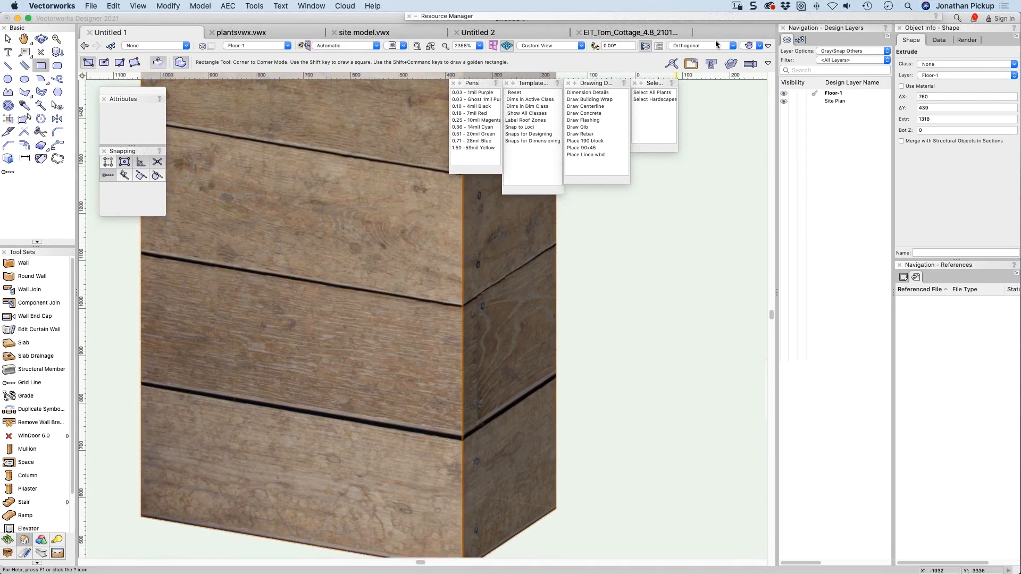
pyautogui.click(715, 45)
pyautogui.click(754, 47)
pyautogui.click(759, 46)
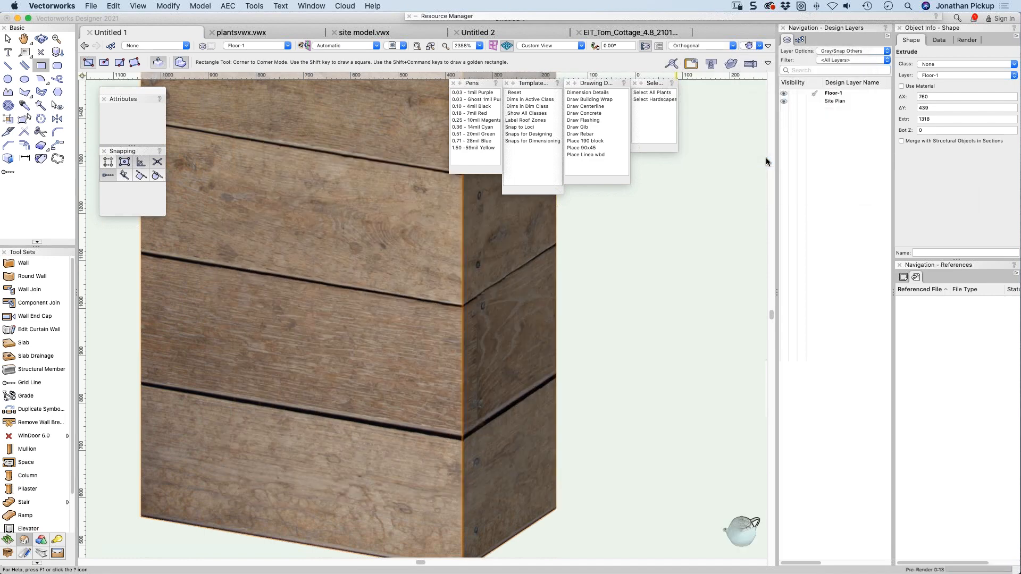
# Step: Set the Custom Renderworks quality levels to All High and enable Displacement Mapping for textures
pyautogui.click(760, 46)
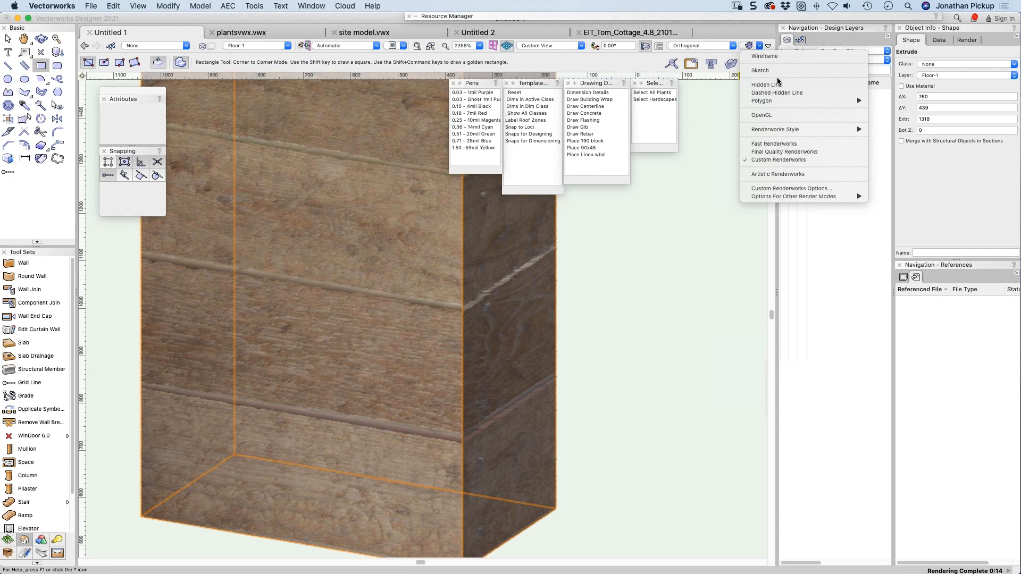
pyautogui.click(784, 189)
pyautogui.click(560, 248)
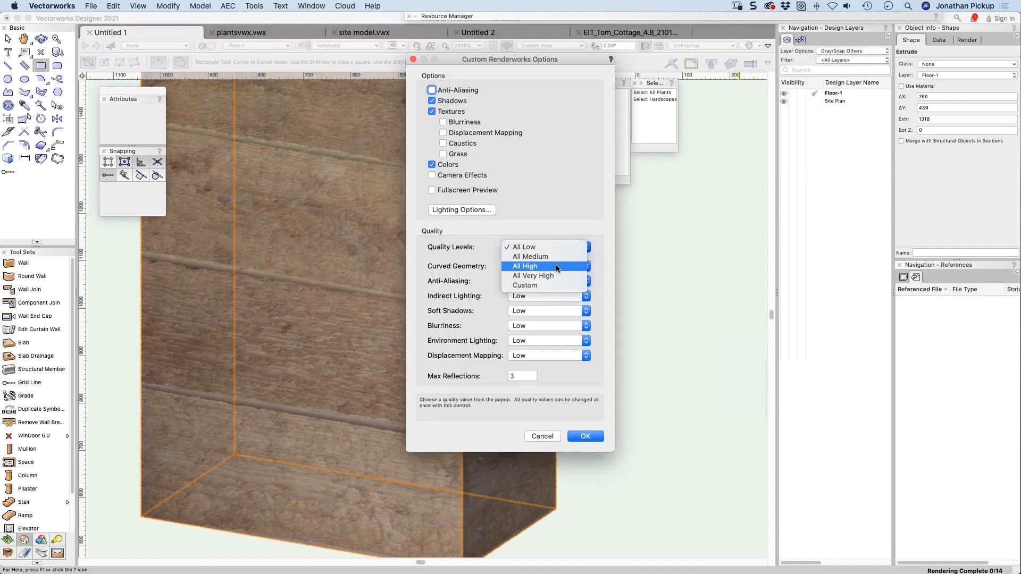
pyautogui.click(554, 267)
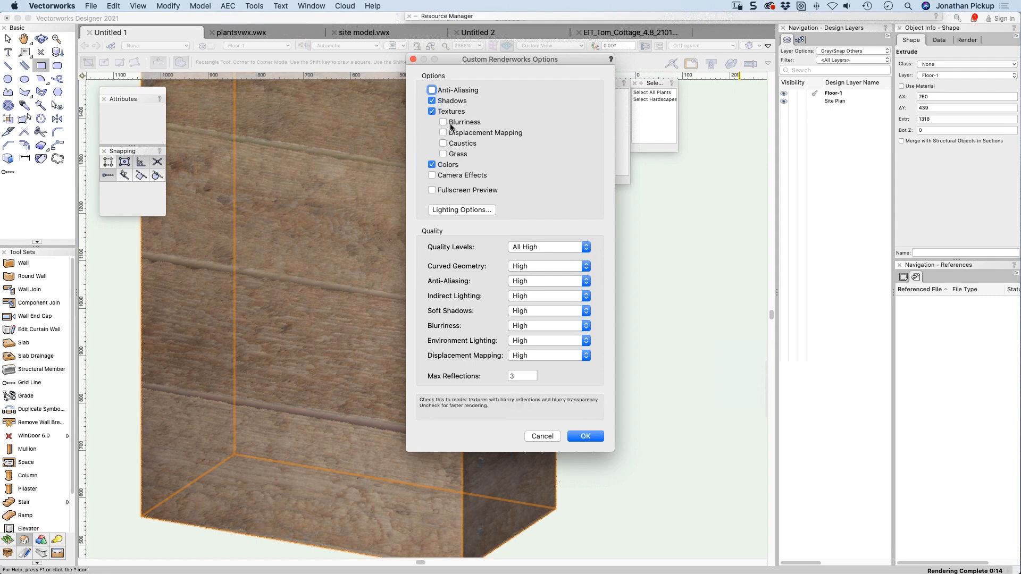
pyautogui.click(443, 132)
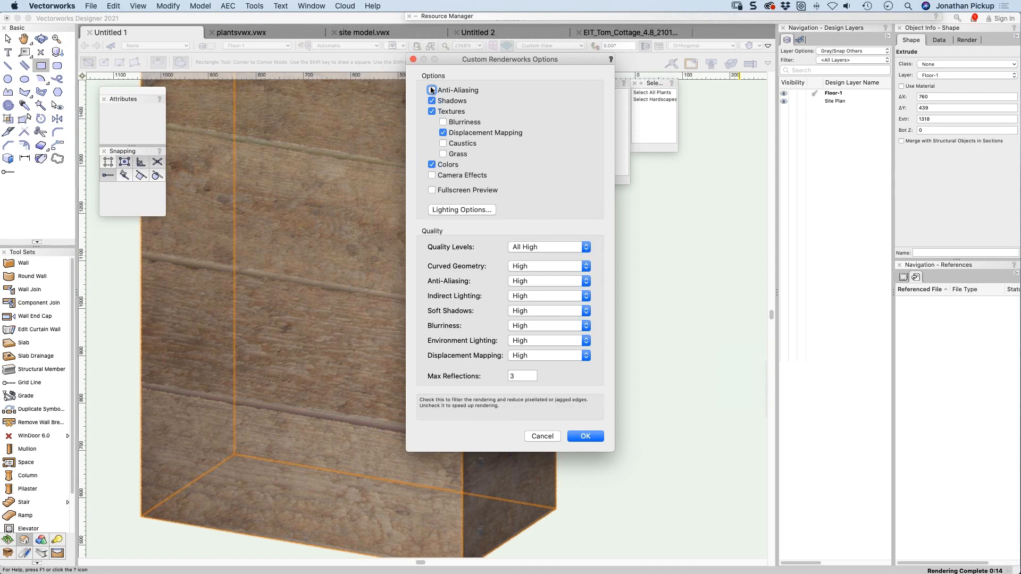
pyautogui.click(590, 435)
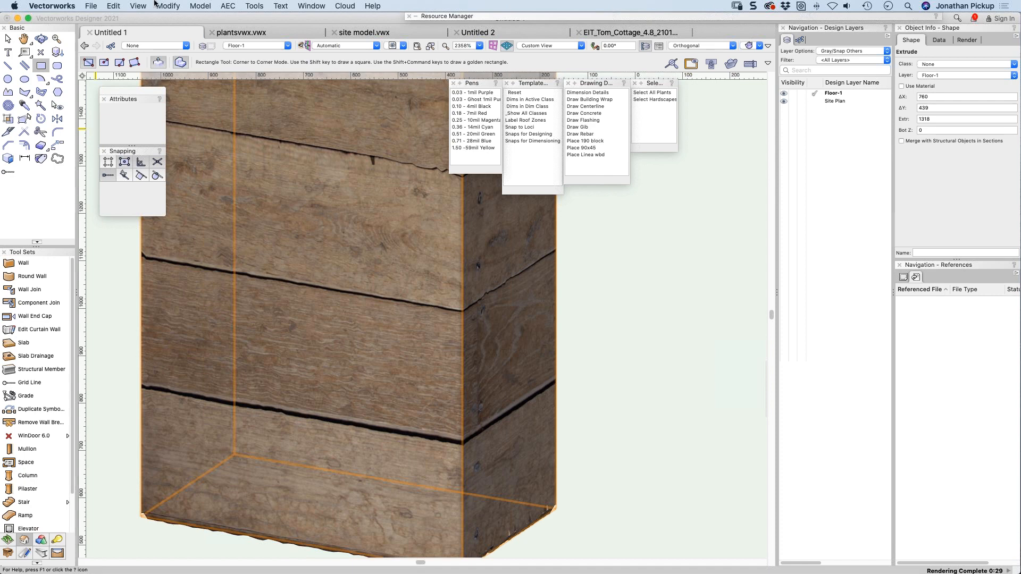
# Step: Browse the favorite file archoncad library_2021.vwx in the Resource Manager and filter its resources to Renderworks Textures
pyautogui.moveTo(664, 17)
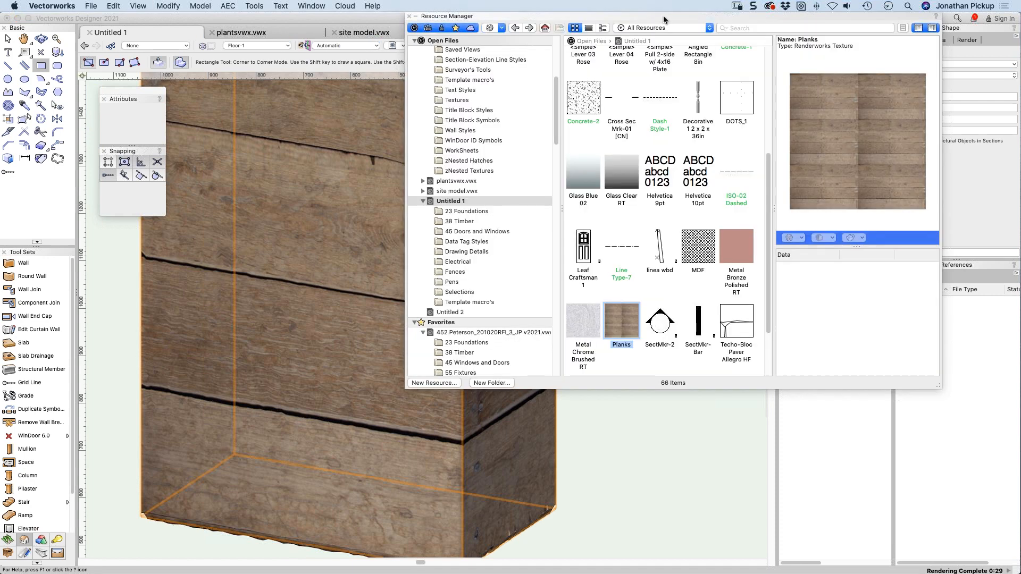
pyautogui.scroll(5, 443, 286)
pyautogui.scroll(-10, 442, 286)
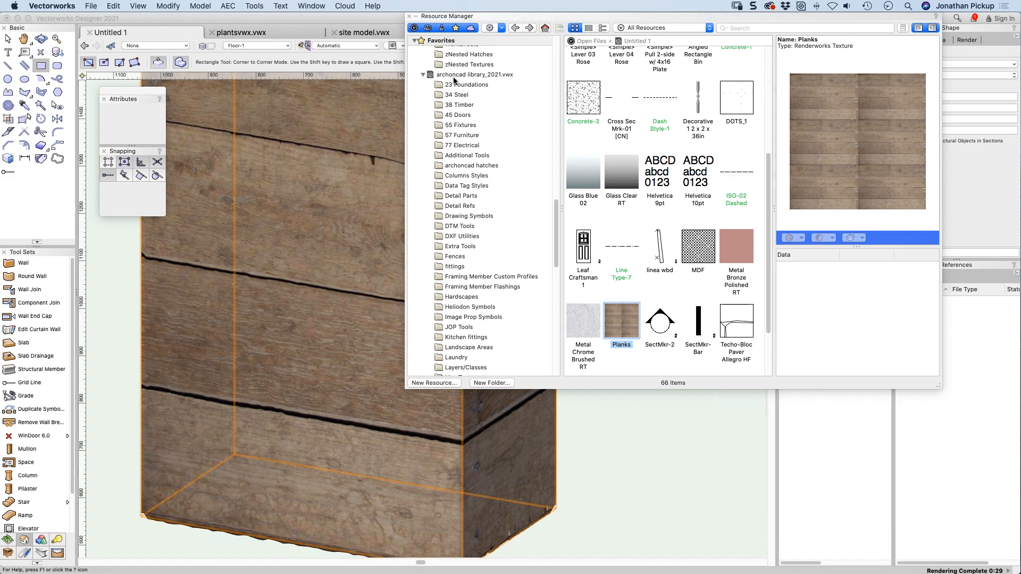
pyautogui.click(453, 76)
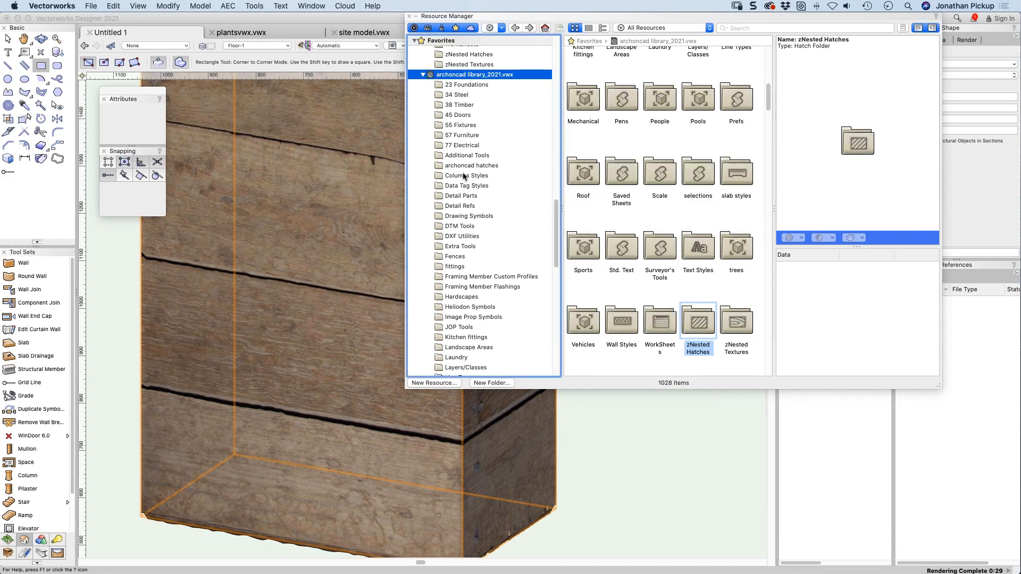
pyautogui.scroll(-5, 473, 324)
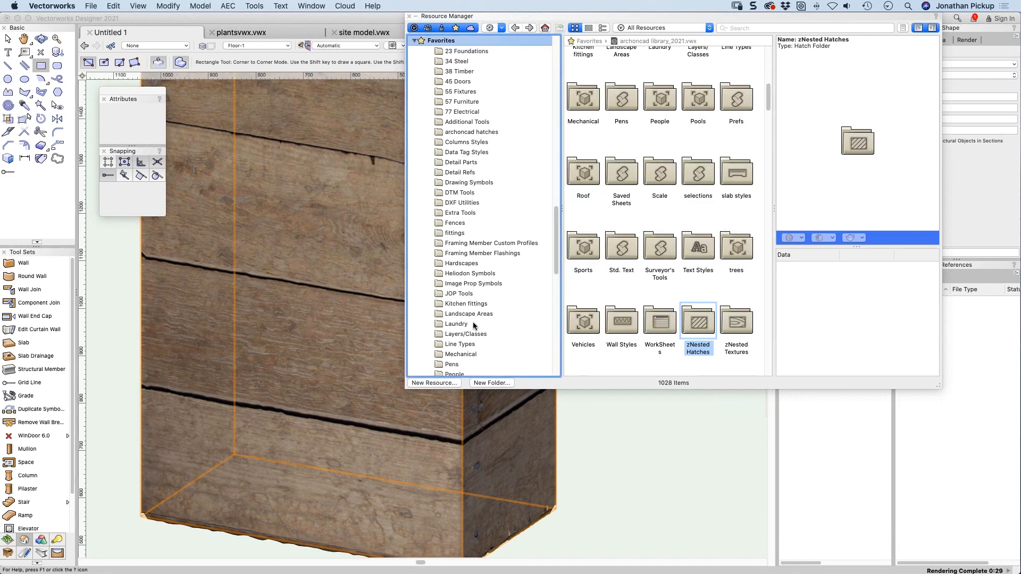
pyautogui.scroll(3, 612, 133)
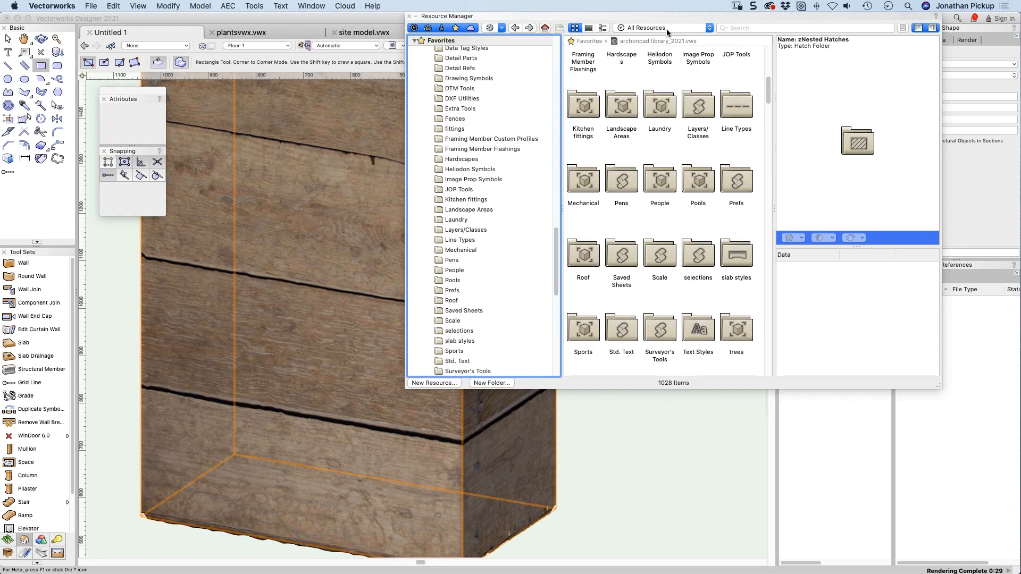
pyautogui.click(666, 29)
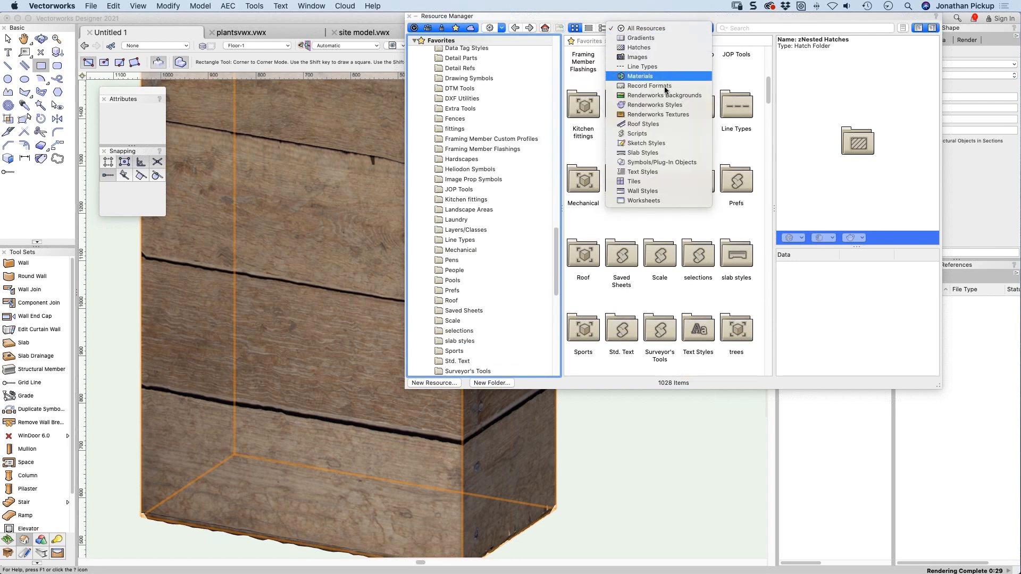
pyautogui.click(660, 114)
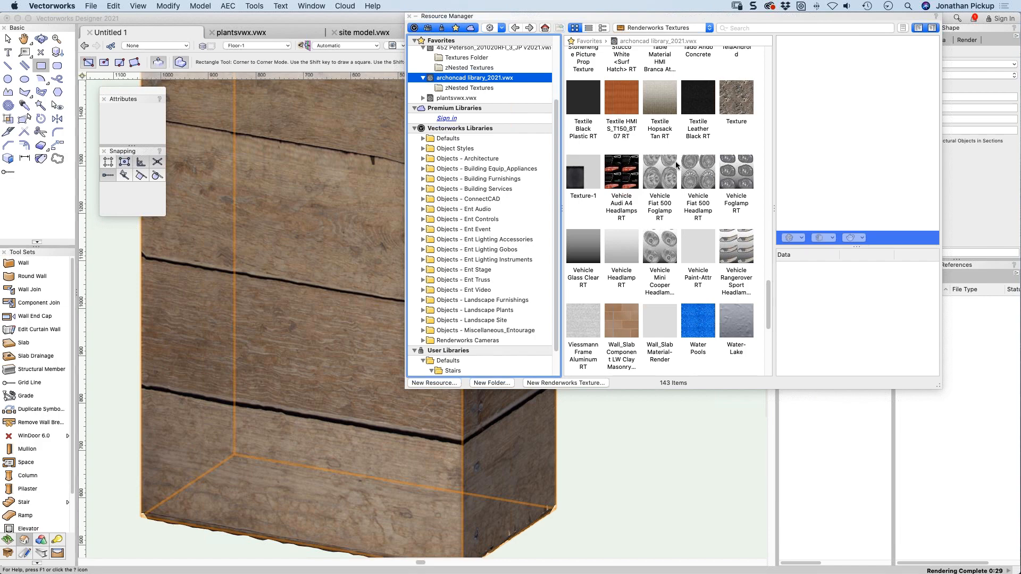
# Step: Apply the Brick 2 texture from archoncad library_2021.vwx to the extruded block
pyautogui.scroll(5, 676, 155)
pyautogui.scroll(10, 677, 155)
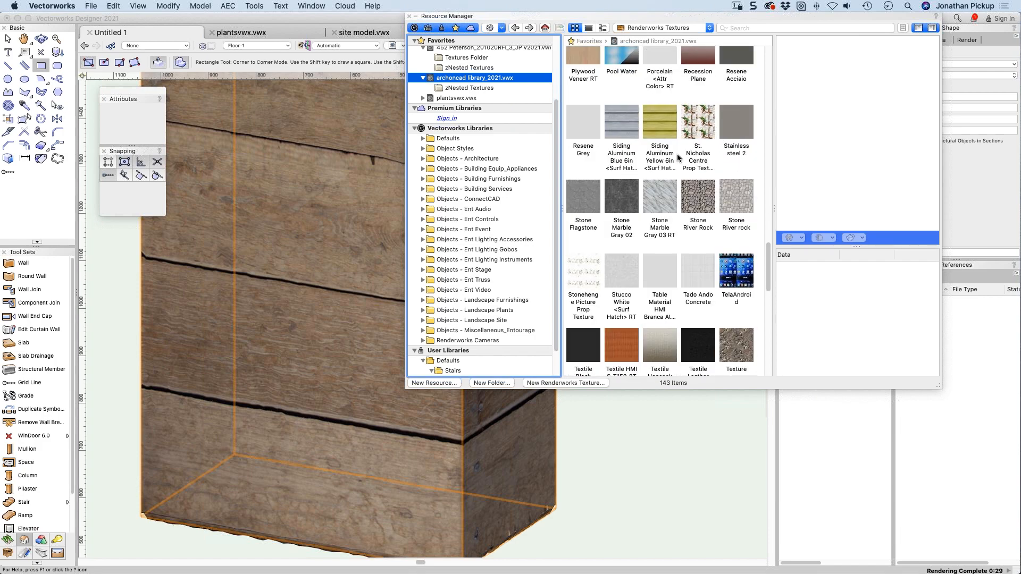
pyautogui.scroll(8, 677, 154)
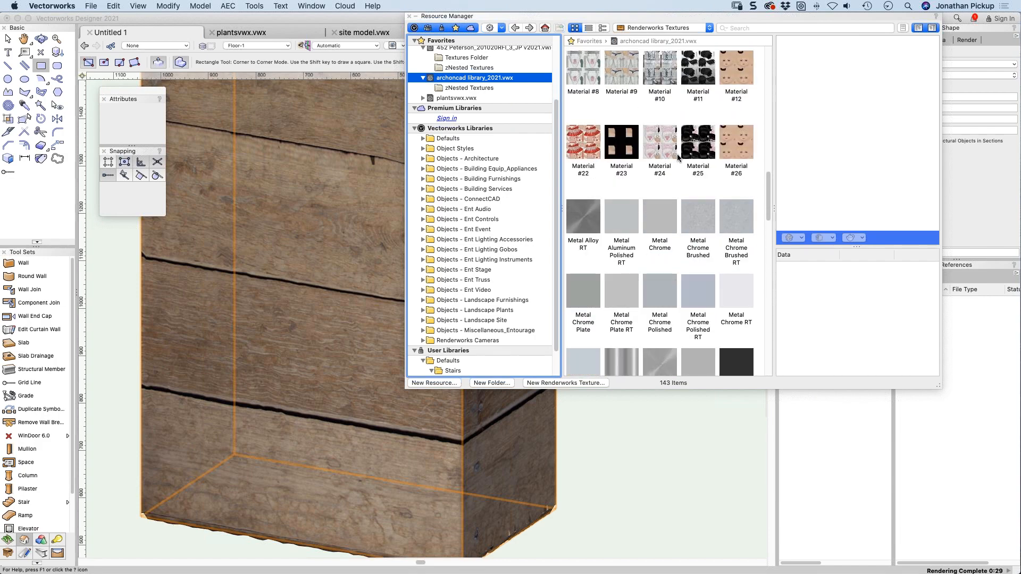
pyautogui.scroll(3, 677, 154)
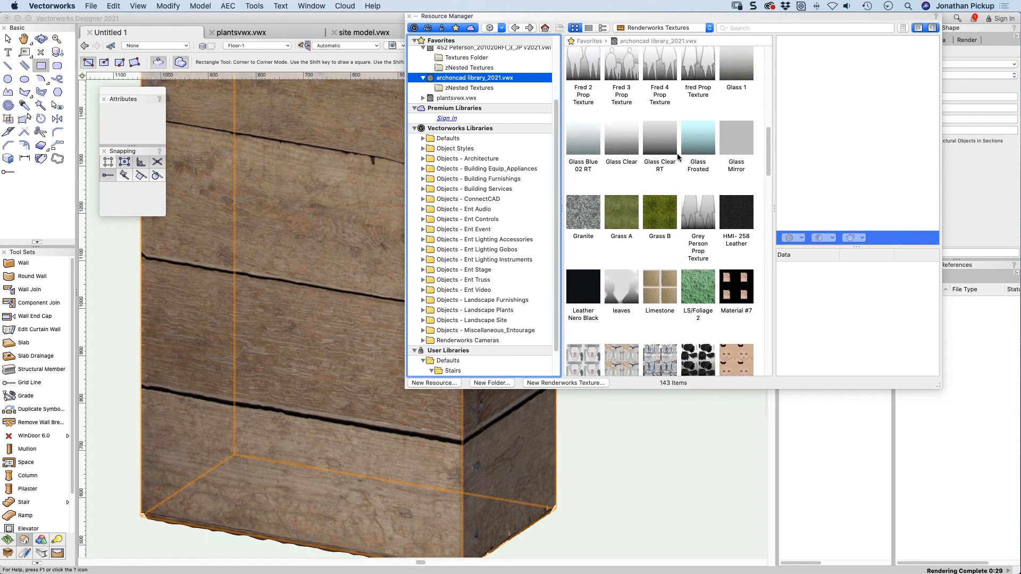
pyautogui.scroll(10, 677, 154)
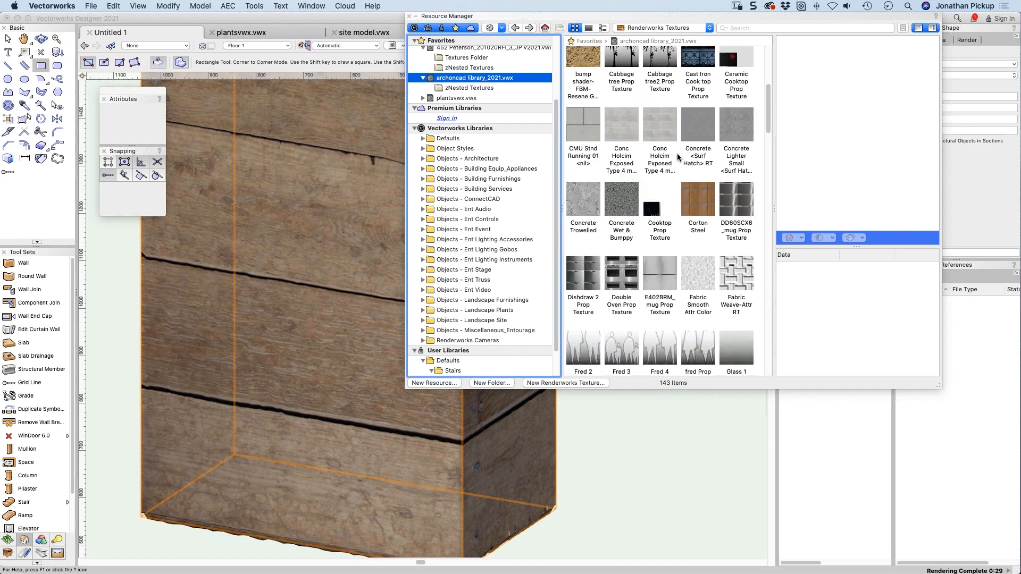
pyautogui.scroll(8, 677, 154)
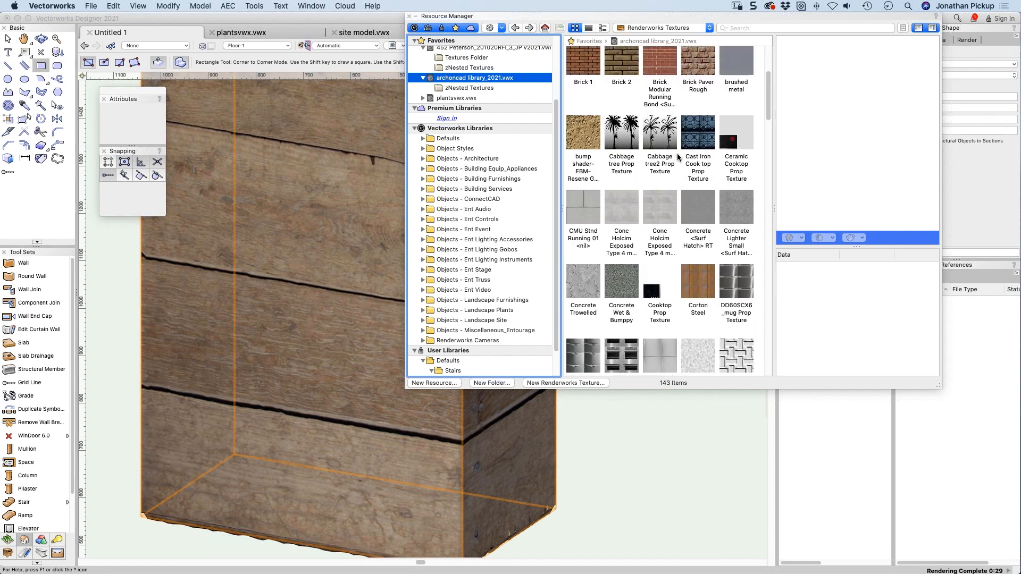
pyautogui.scroll(1, 677, 153)
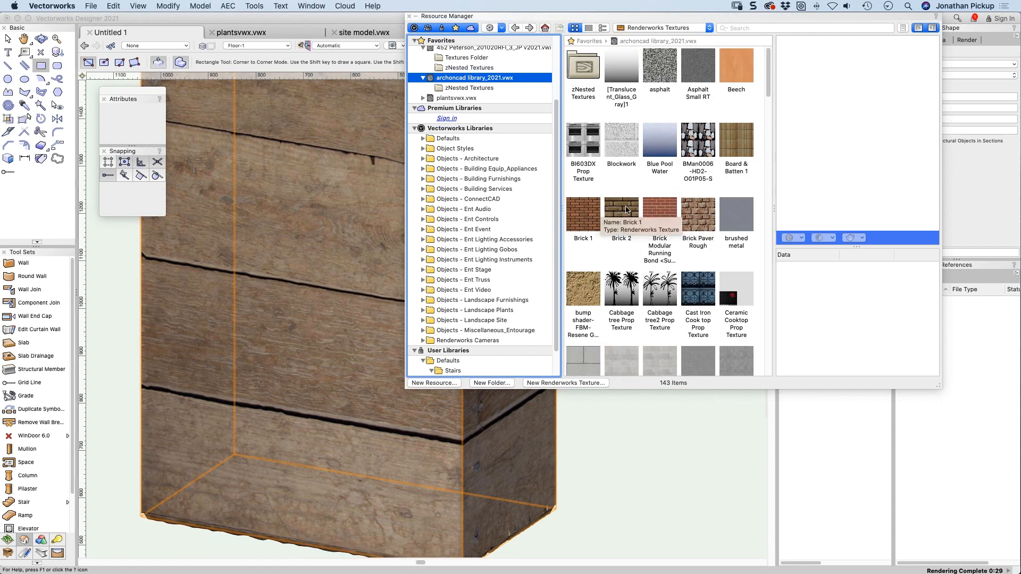
pyautogui.moveTo(627, 209); pyautogui.dragTo(302, 218)
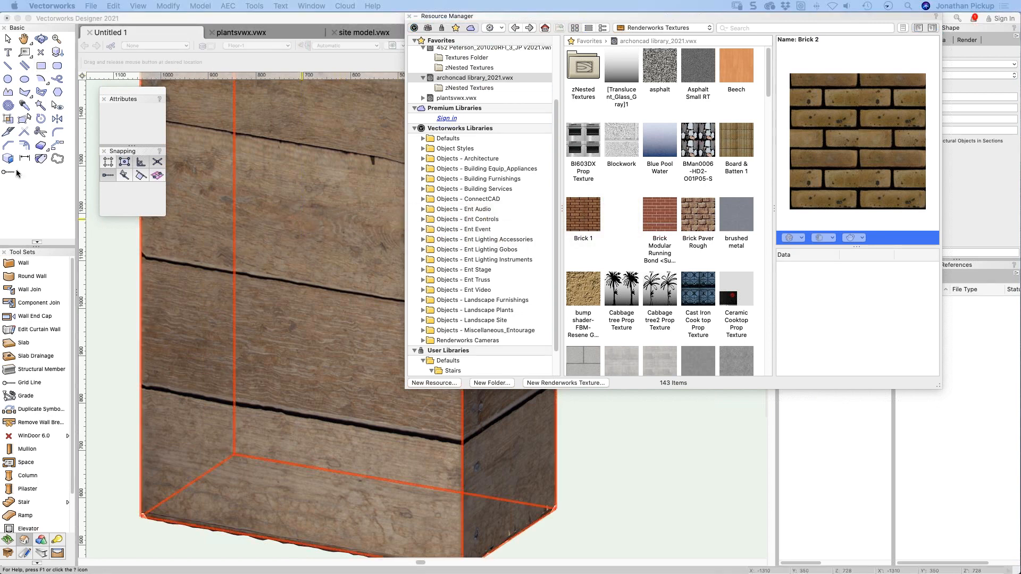
pyautogui.click(358, 379)
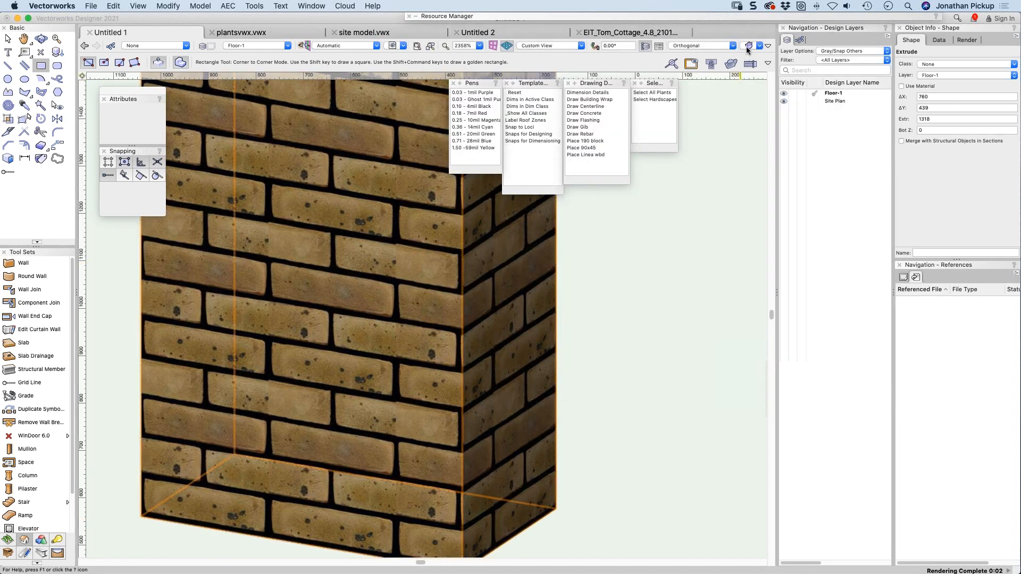
# Step: Review the Custom Renderworks options for texture displacement and quality levels, and accept them as they are
pyautogui.click(747, 46)
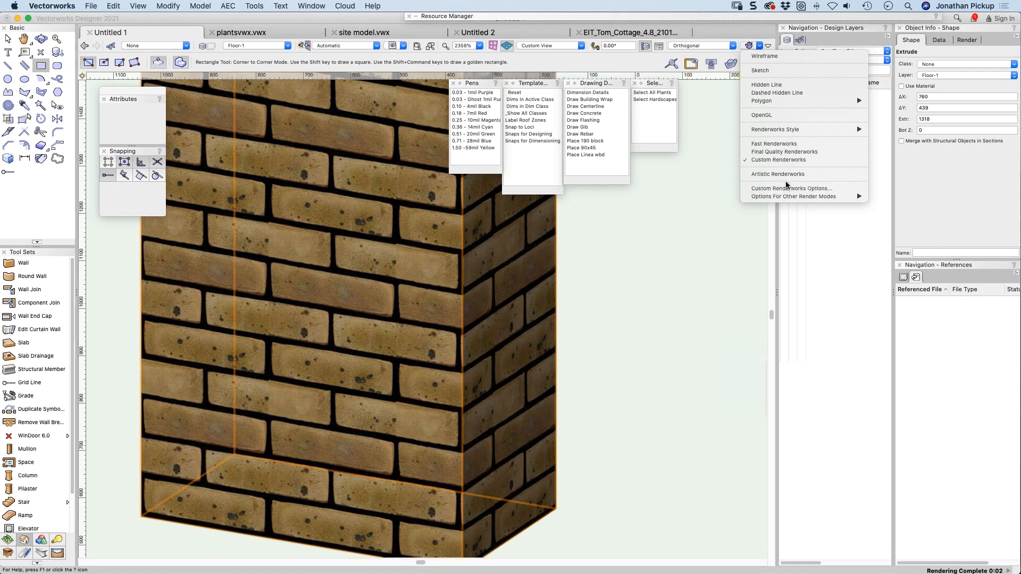
pyautogui.click(786, 187)
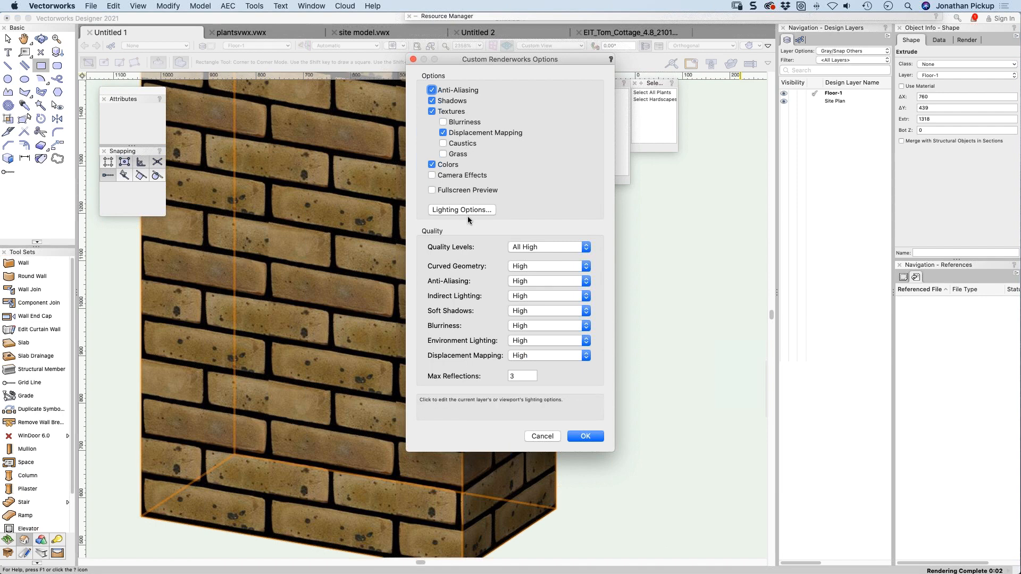
pyautogui.click(592, 439)
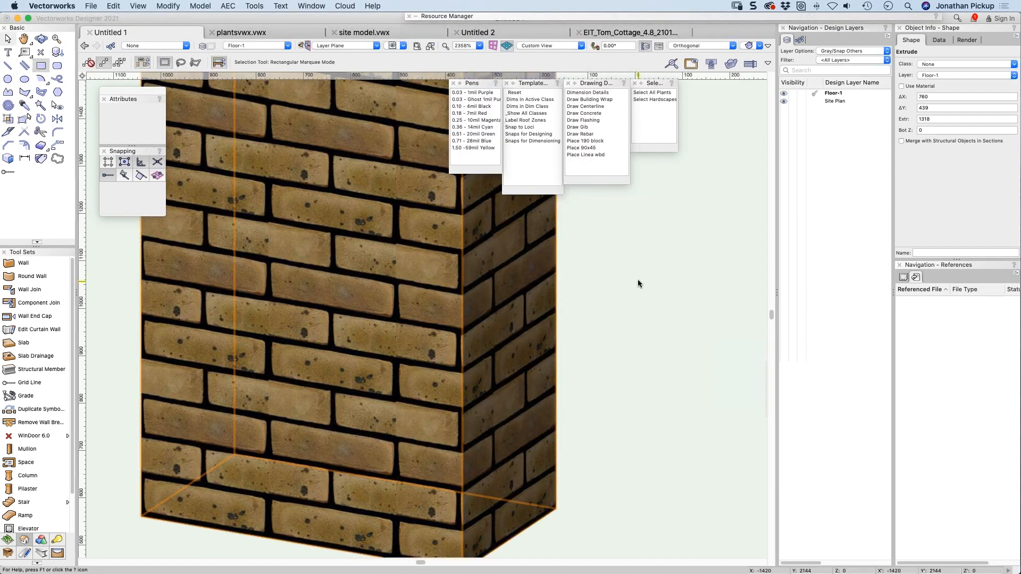
pyautogui.press('x')
# Step: Inspect the shader and size settings of the Brick 2 texture stored in the open file Untitled 1
pyautogui.doubleClick(722, 16)
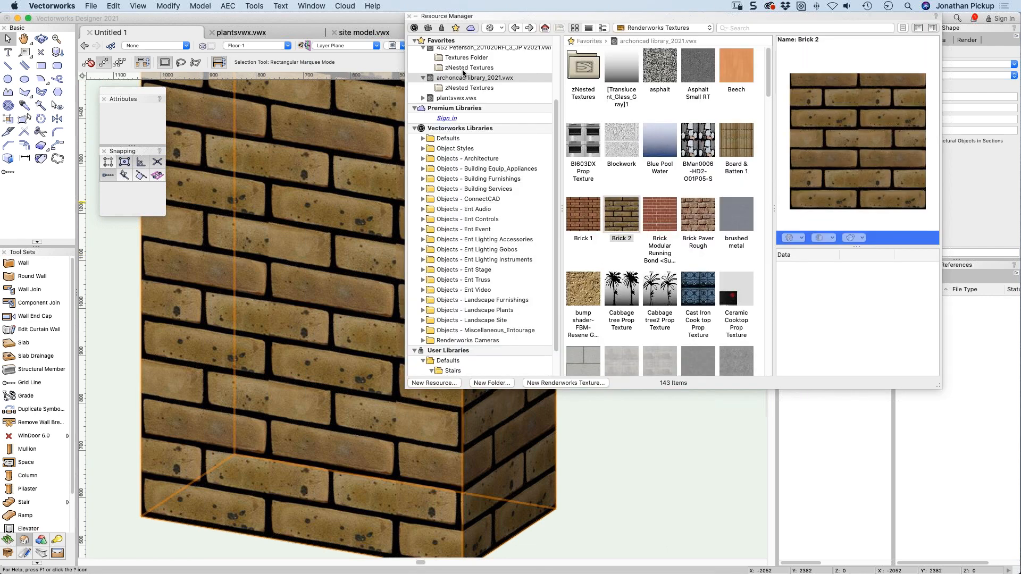
pyautogui.scroll(5, 460, 86)
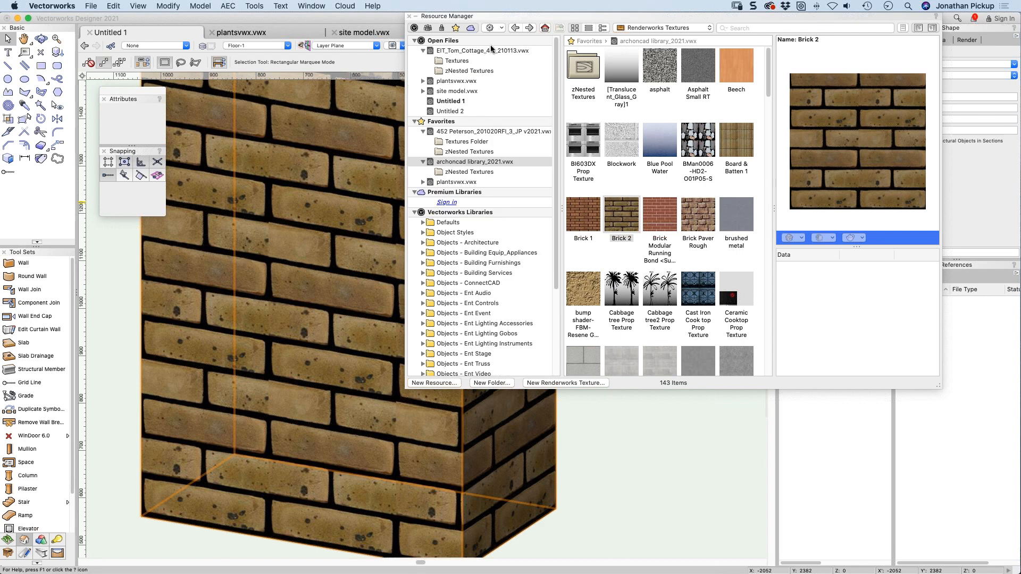
pyautogui.click(454, 101)
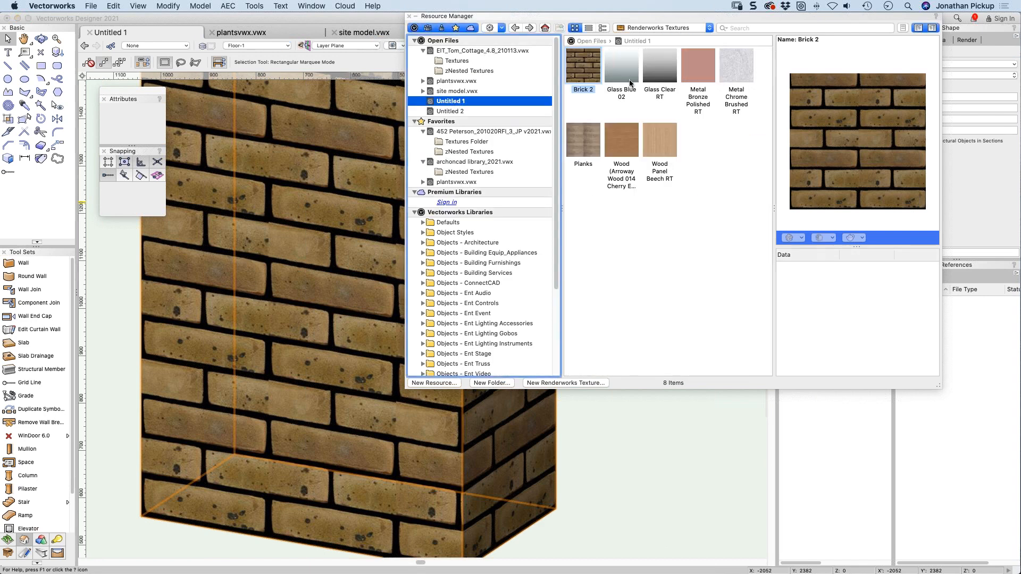
pyautogui.rightClick(581, 64)
pyautogui.click(592, 139)
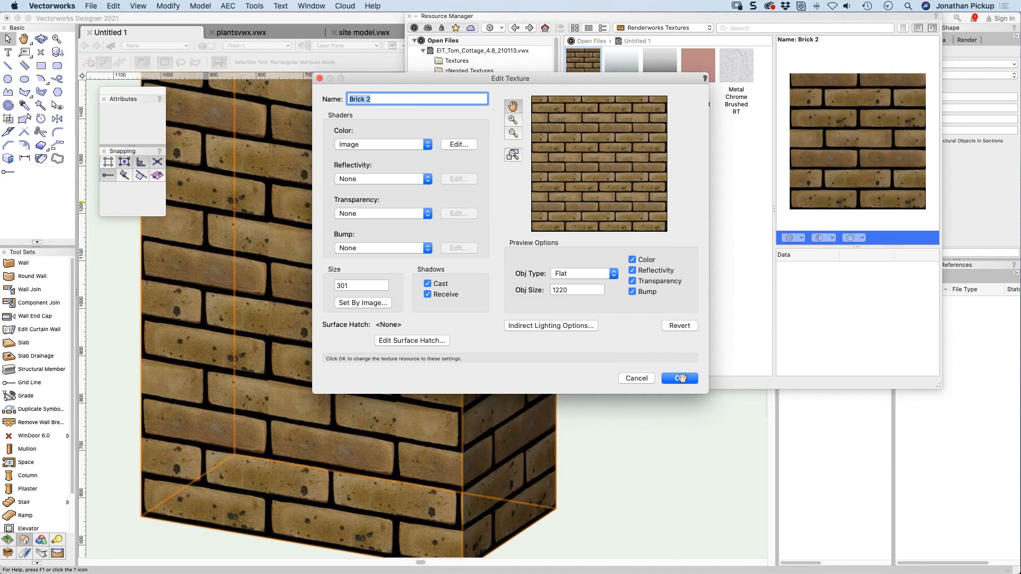
pyautogui.click(681, 378)
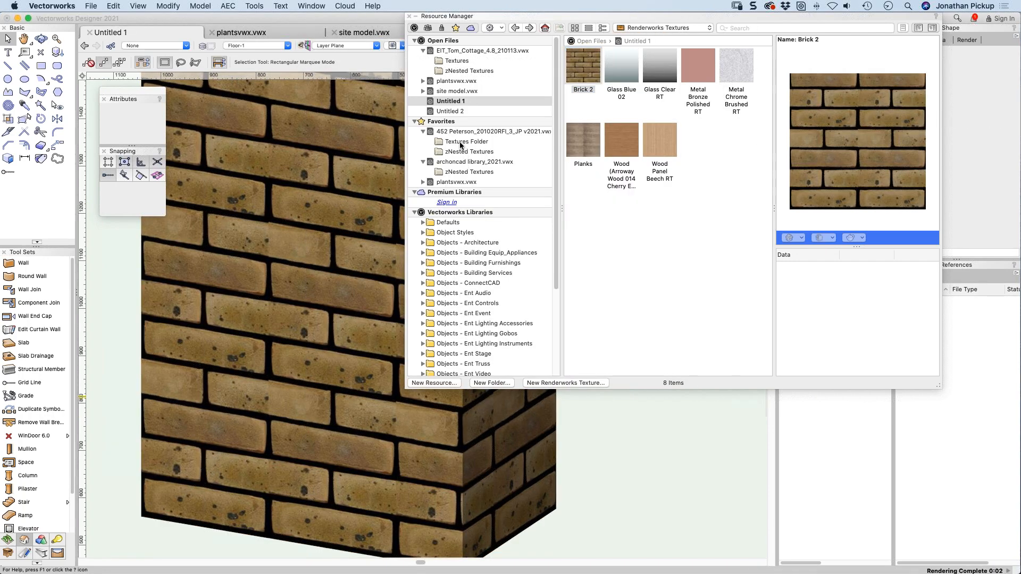
# Step: Import the Concrete Trowelled texture from archoncad library_2021.vwx, preserving the folder hierarchy, and apply it to the extruded block
pyautogui.click(457, 163)
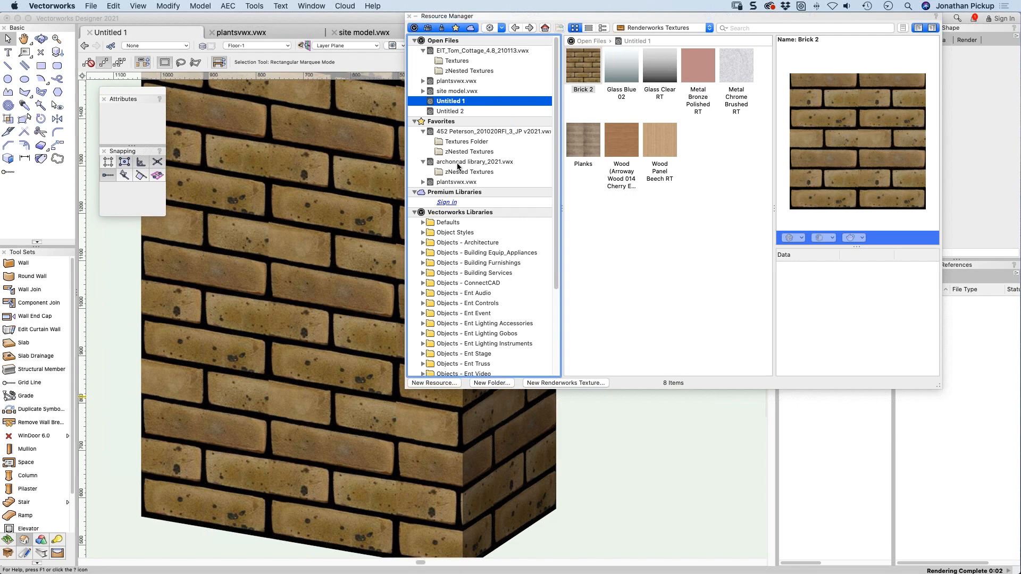
pyautogui.click(457, 162)
pyautogui.scroll(2, 632, 77)
pyautogui.scroll(15, 633, 76)
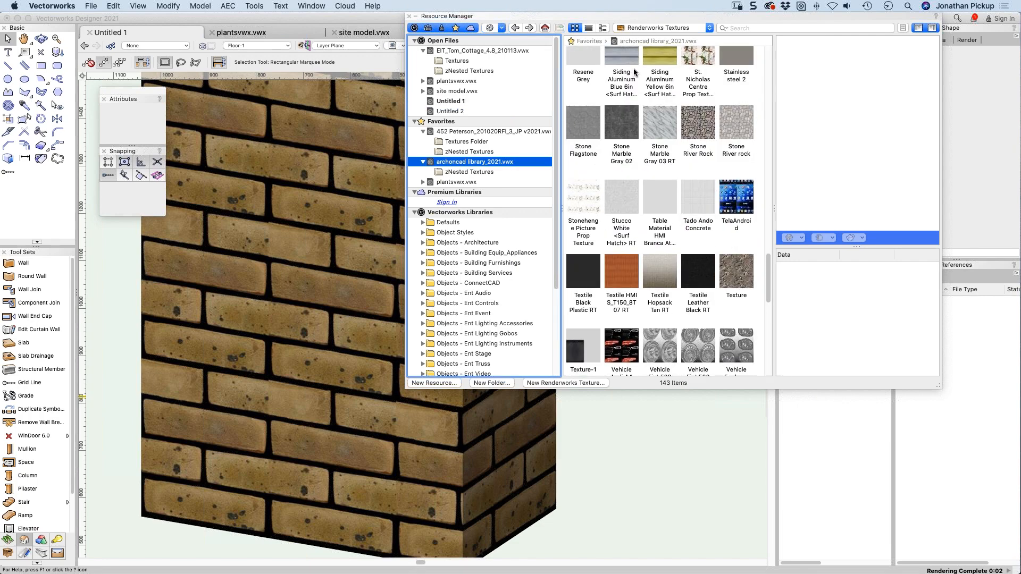
pyautogui.scroll(15, 640, 58)
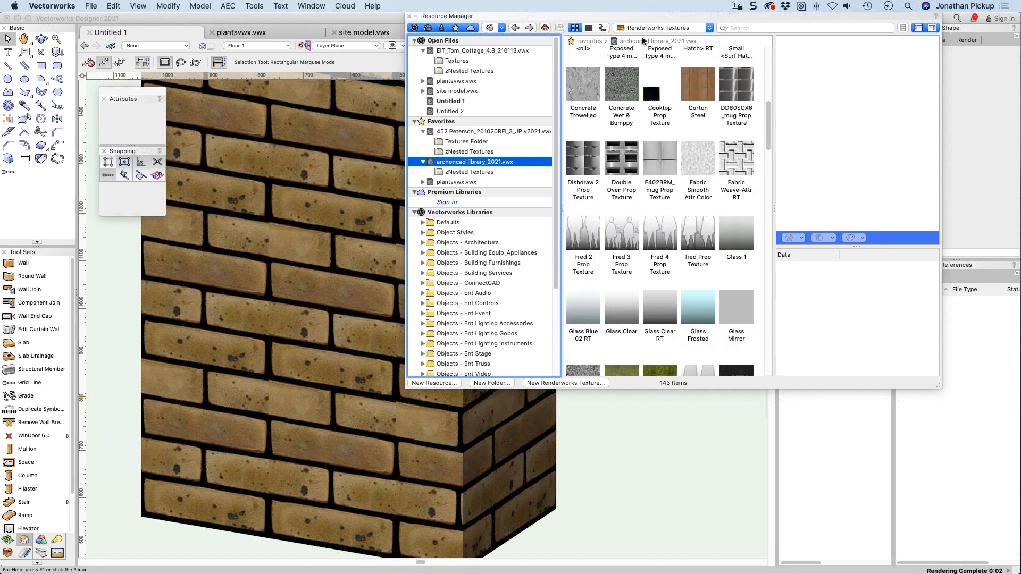
pyautogui.click(582, 88)
pyautogui.moveTo(581, 87); pyautogui.dragTo(346, 192)
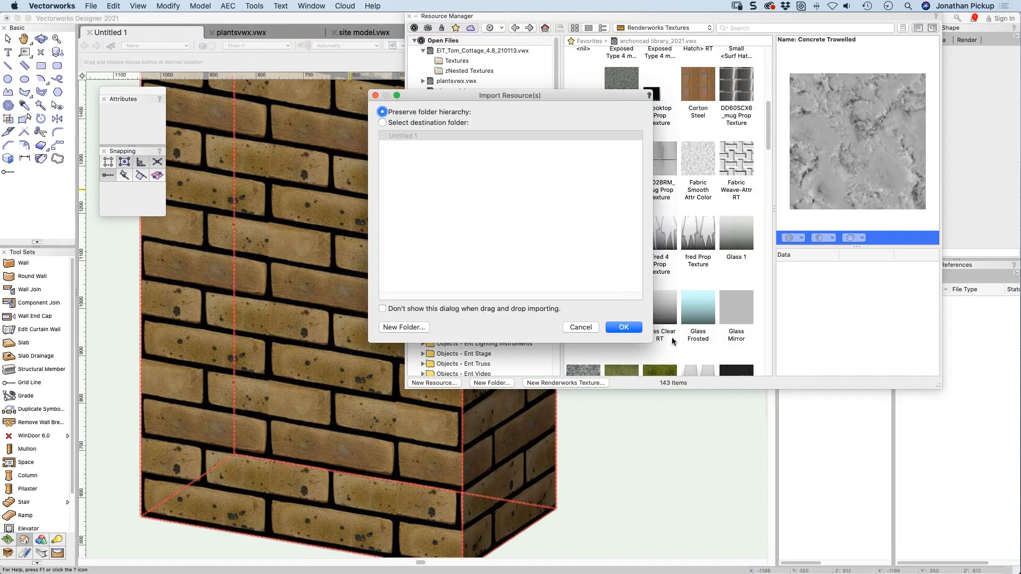
pyautogui.click(632, 328)
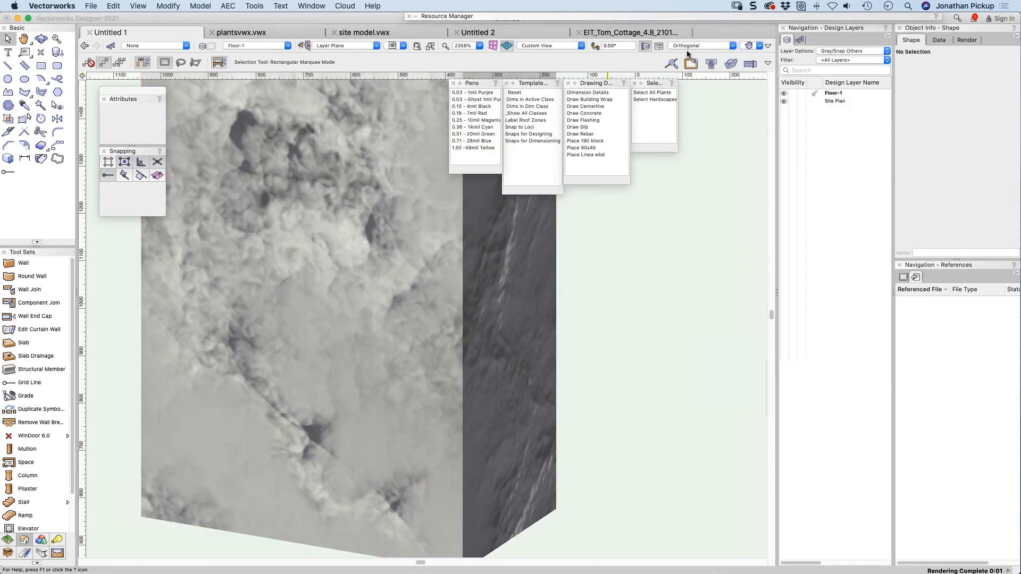
pyautogui.moveTo(661, 18)
pyautogui.scroll(-4, 701, 303)
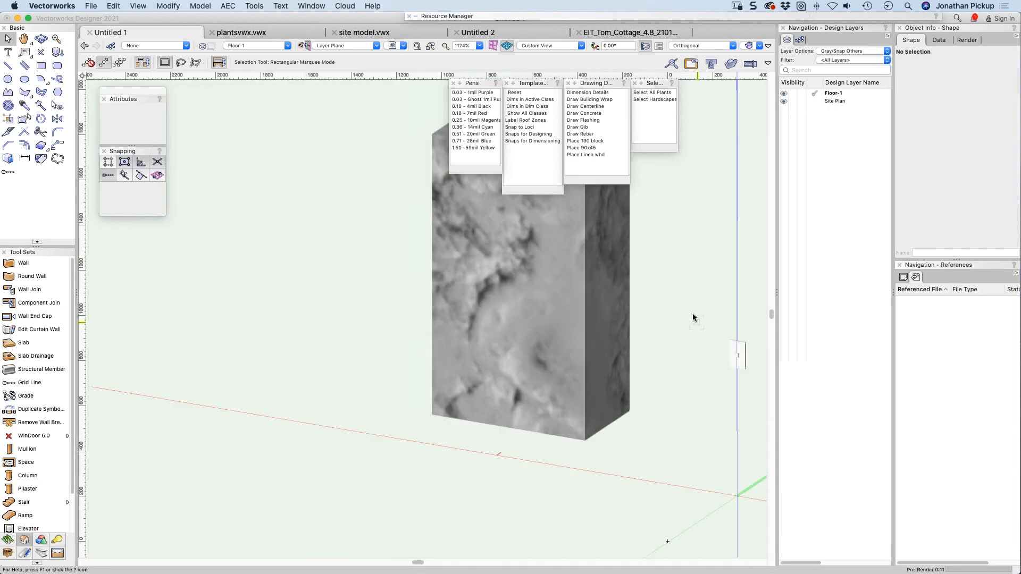
pyautogui.moveTo(692, 314); pyautogui.dragTo(550, 392, button='middle')
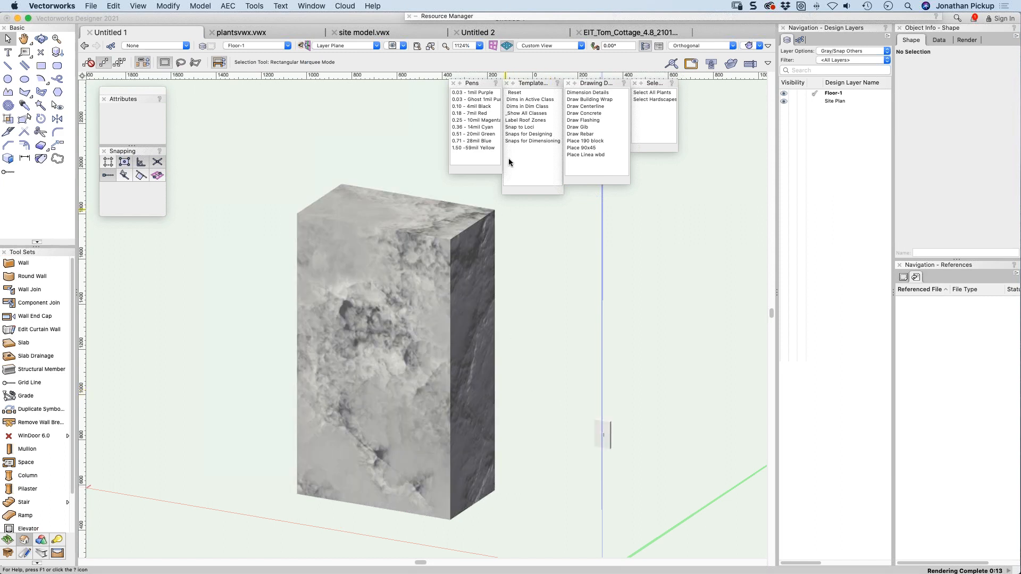
# Step: Browse the Renderworks textures in archoncad library_2021.vwx back to the start of the list
pyautogui.click(501, 17)
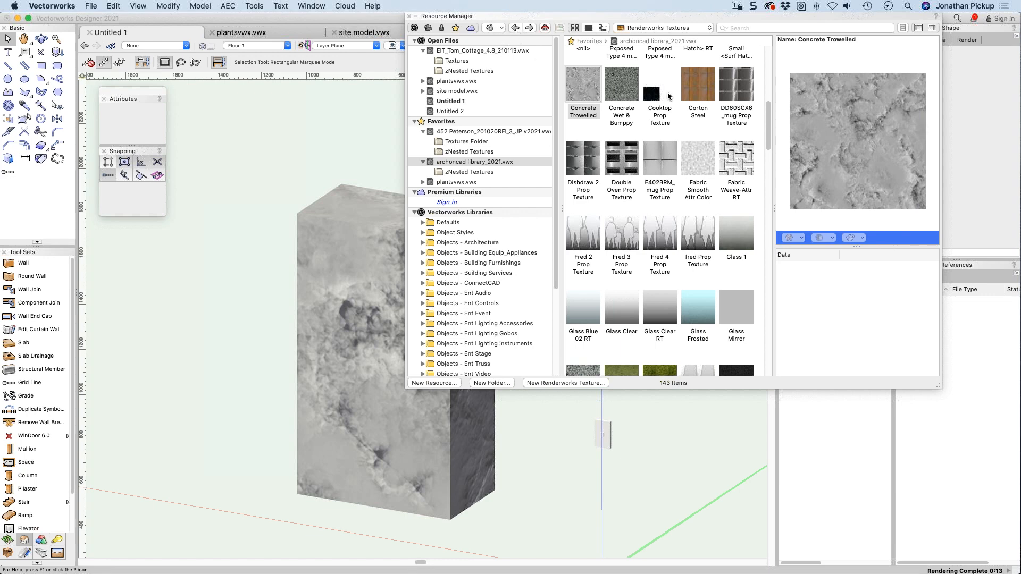
pyautogui.scroll(3, 668, 96)
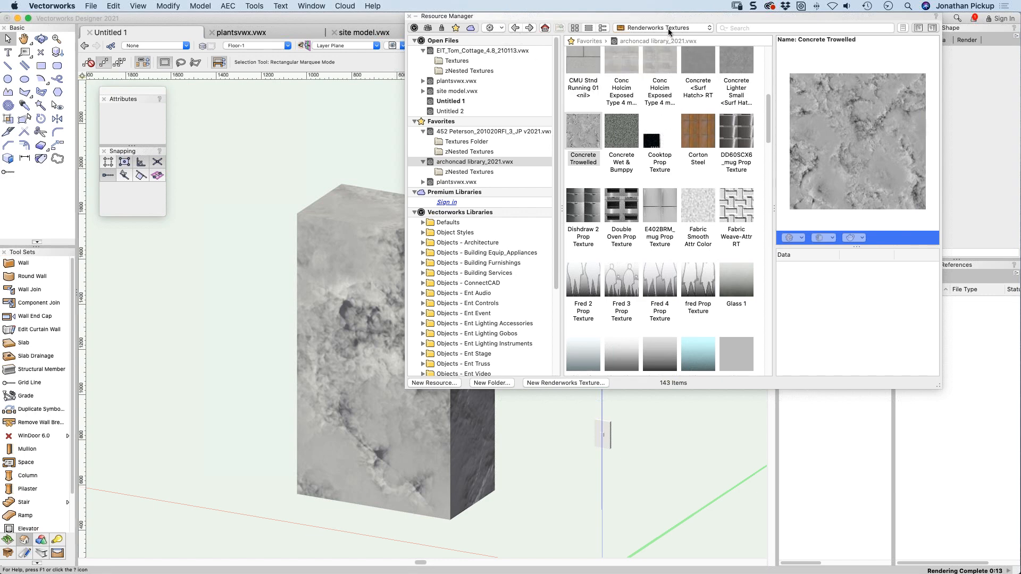
pyautogui.scroll(1, 764, 131)
pyautogui.moveTo(769, 124); pyautogui.dragTo(757, 72)
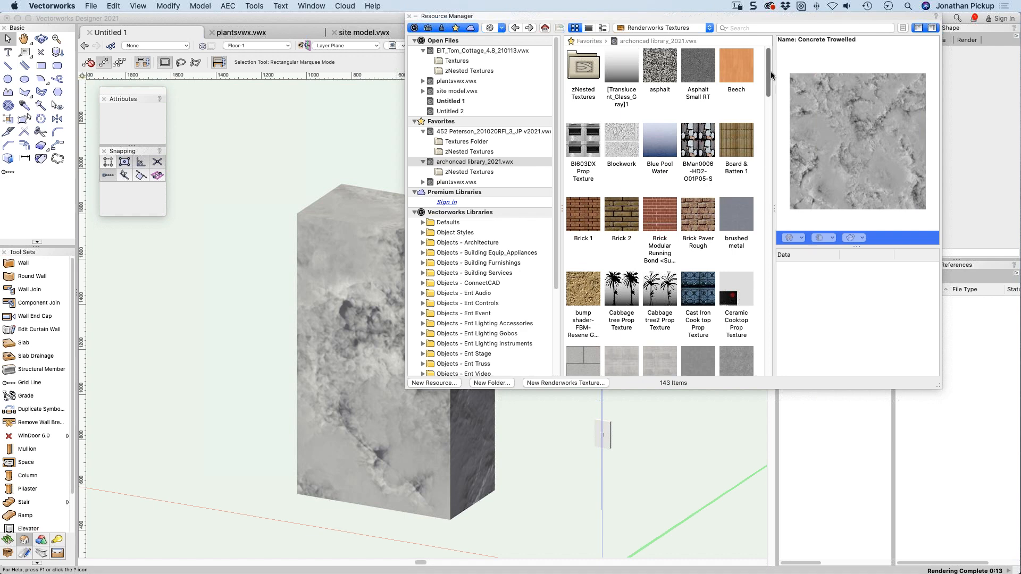
pyautogui.scroll(-1, 770, 77)
pyautogui.scroll(1, 771, 77)
pyautogui.click(269, 170)
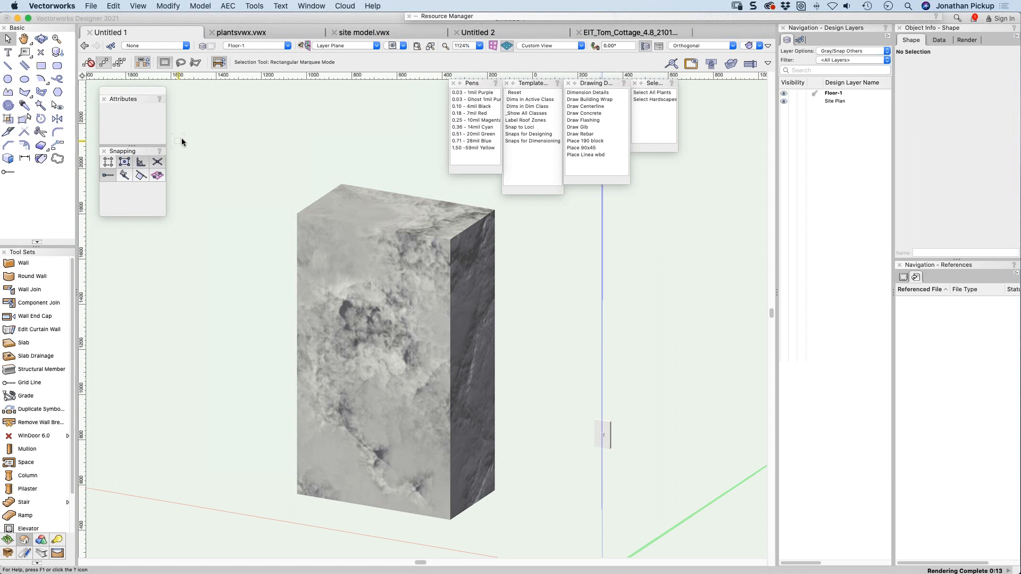
# Step: Examine the VectorScript code of the Reset script in the template macros, and close it without changes
pyautogui.click(467, 114)
pyautogui.click(523, 94)
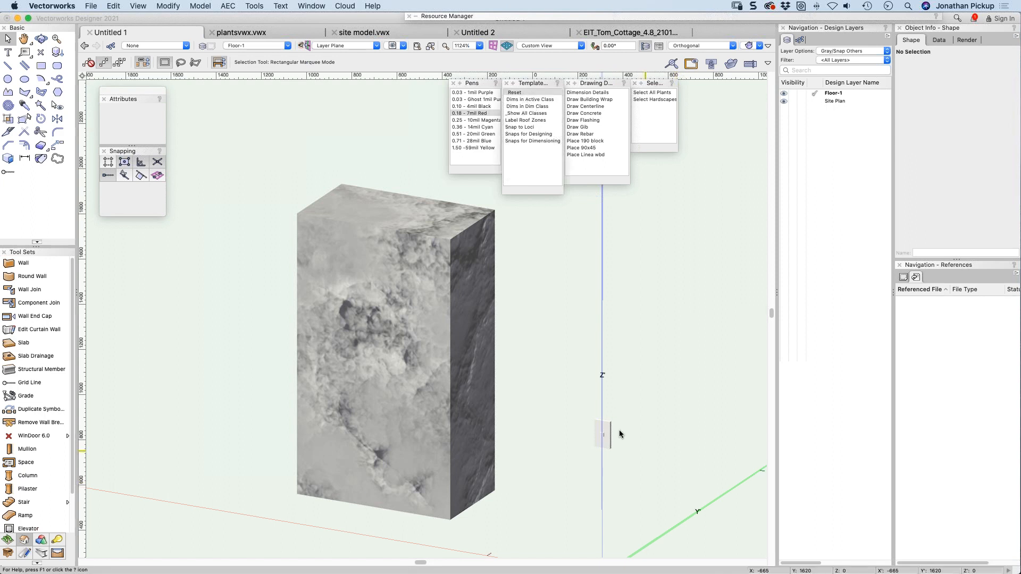
pyautogui.doubleClick(520, 93)
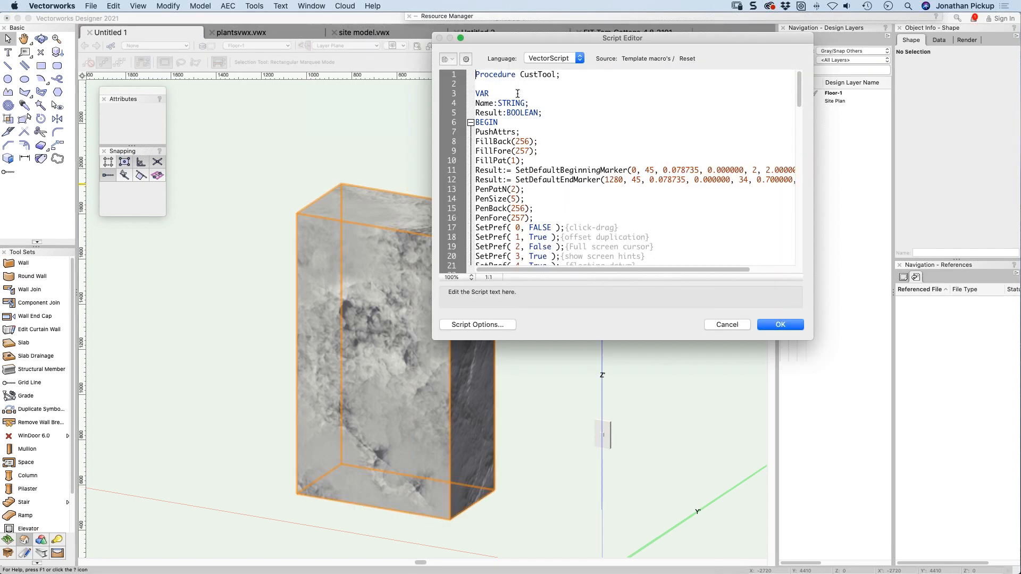
pyautogui.scroll(-15, 570, 190)
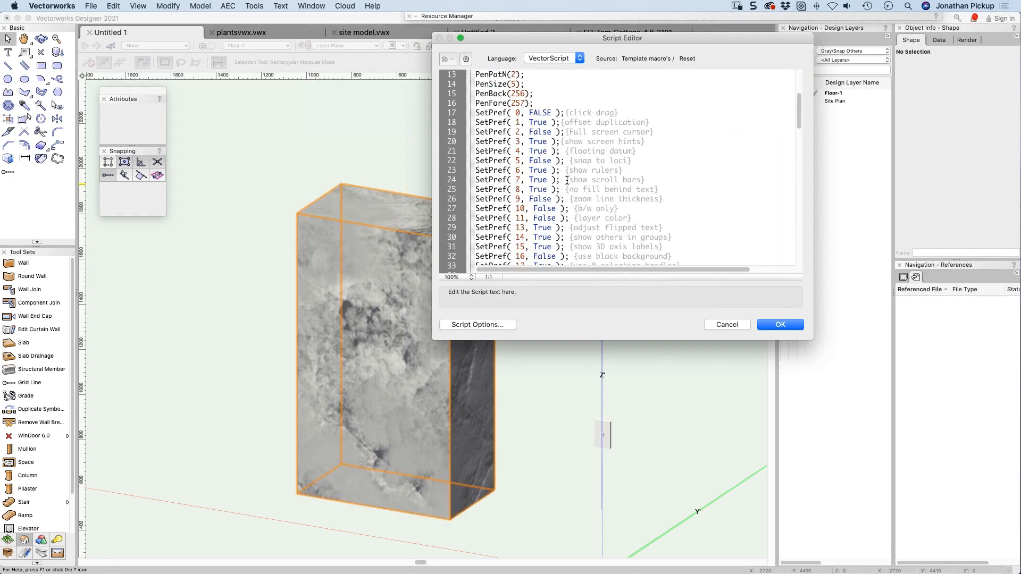
pyautogui.scroll(-16, 569, 189)
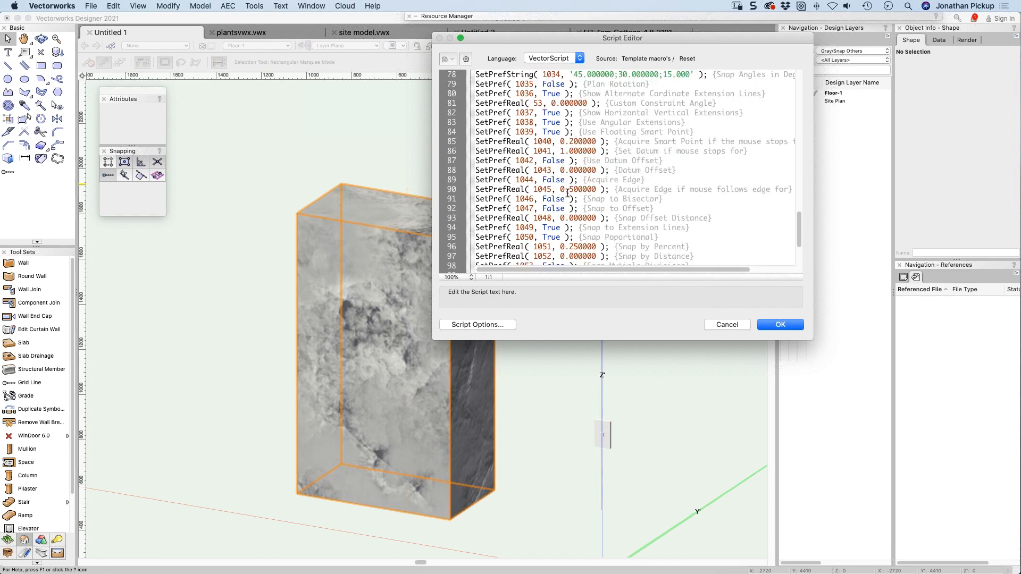
pyautogui.press('Escape')
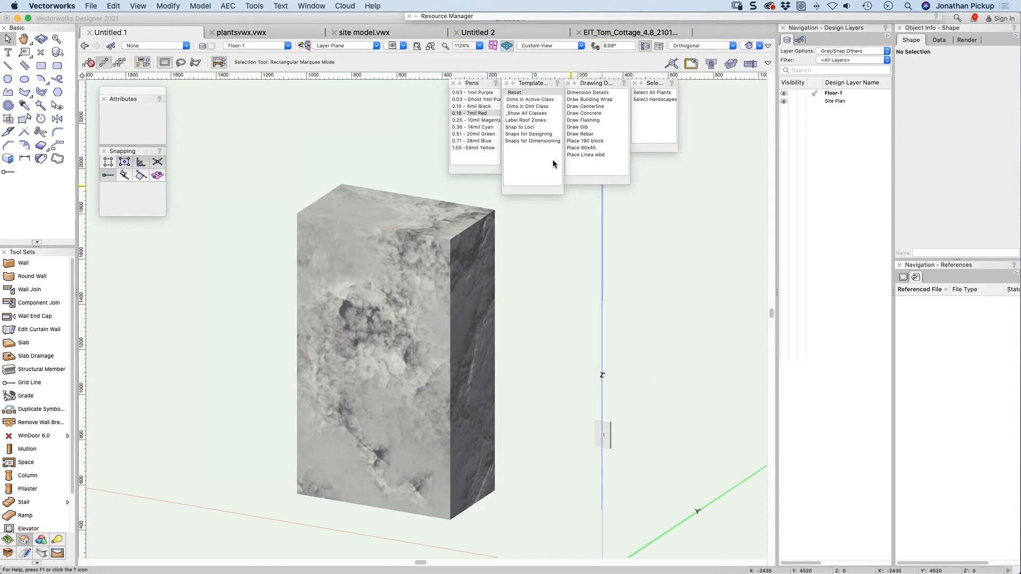
# Step: Highlight the Show All Classes, Label Roof Zones and Dimension Details scripts in the script palettes
pyautogui.click(535, 114)
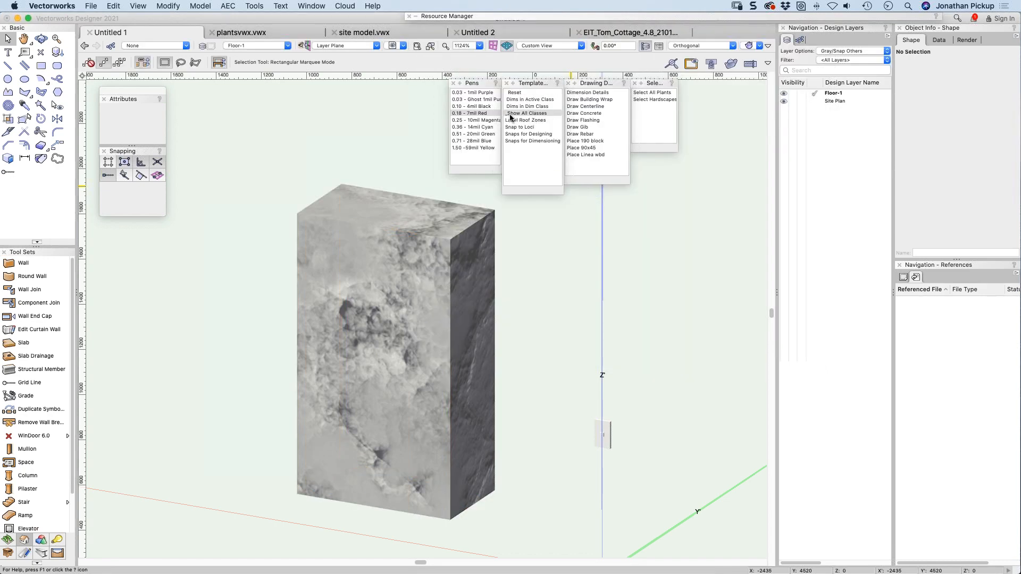
pyautogui.click(526, 121)
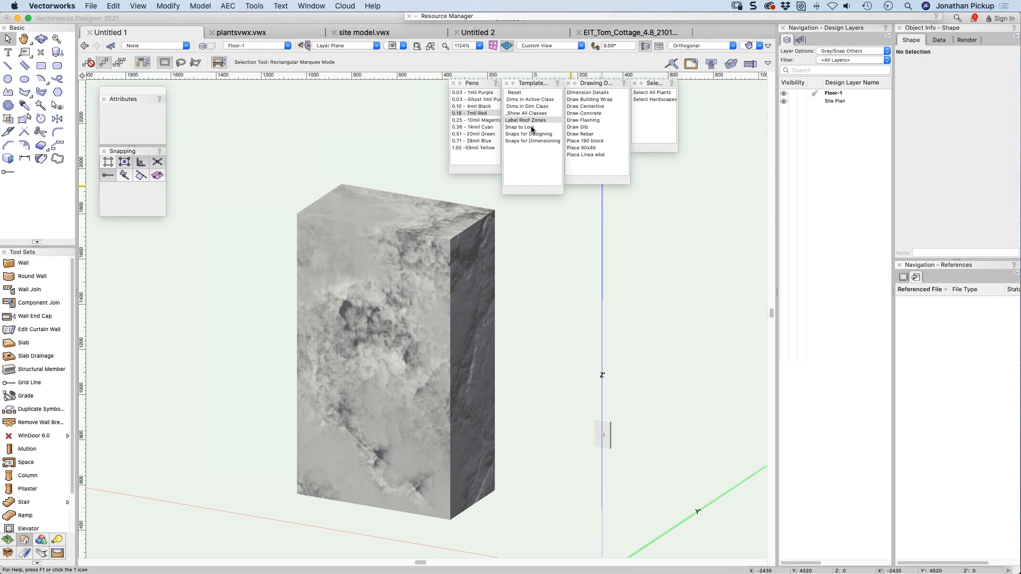
pyautogui.click(593, 94)
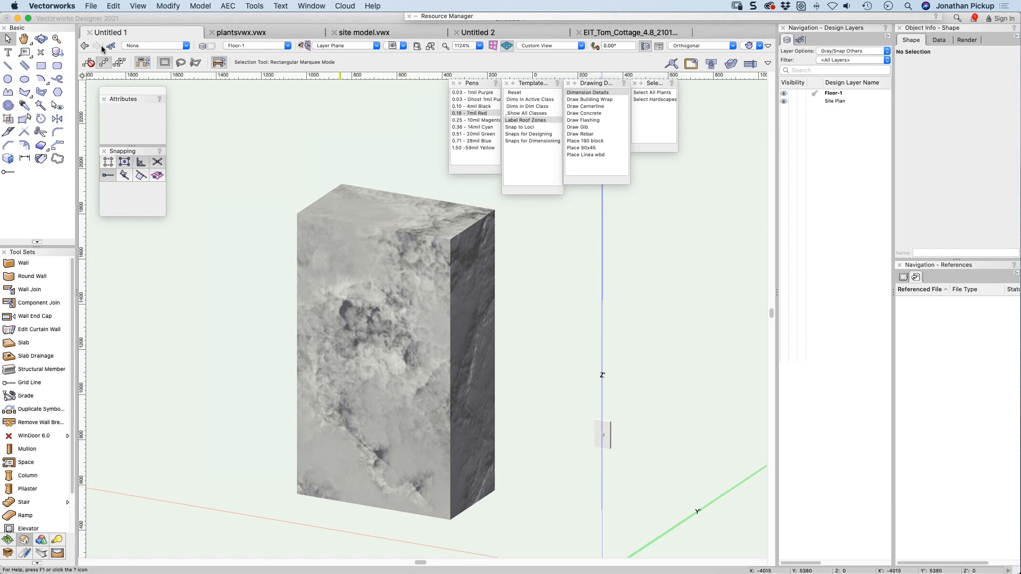
# Step: Switch to Top/Plan view and use the Draw Concrete script to outline a closed Bezier shape about 356 by 339 beside the block, declining the backup save
pyautogui.click(128, 47)
pyautogui.click(308, 188)
pyautogui.press('super+5')
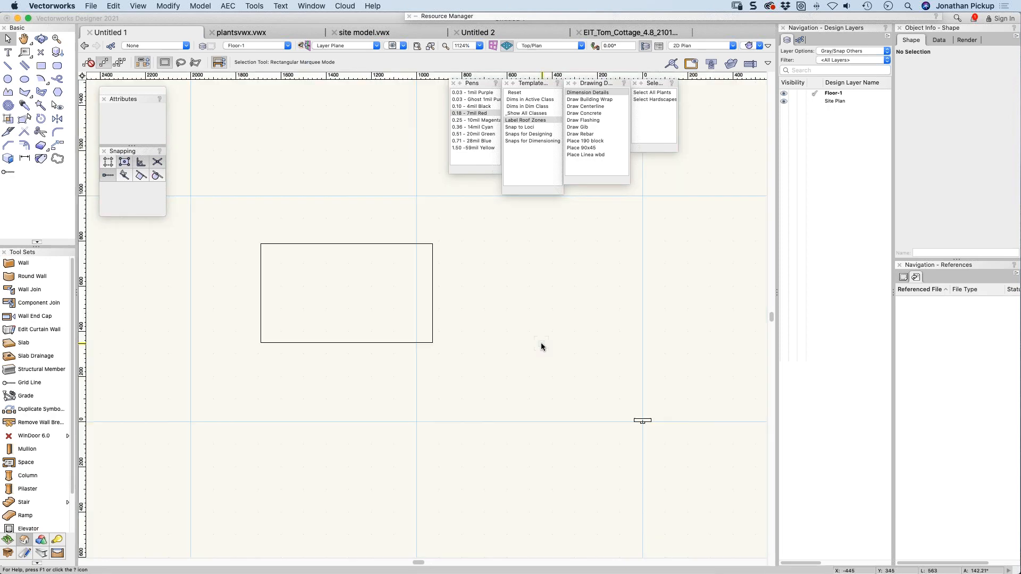
pyautogui.click(589, 113)
pyautogui.click(508, 262)
pyautogui.click(567, 262)
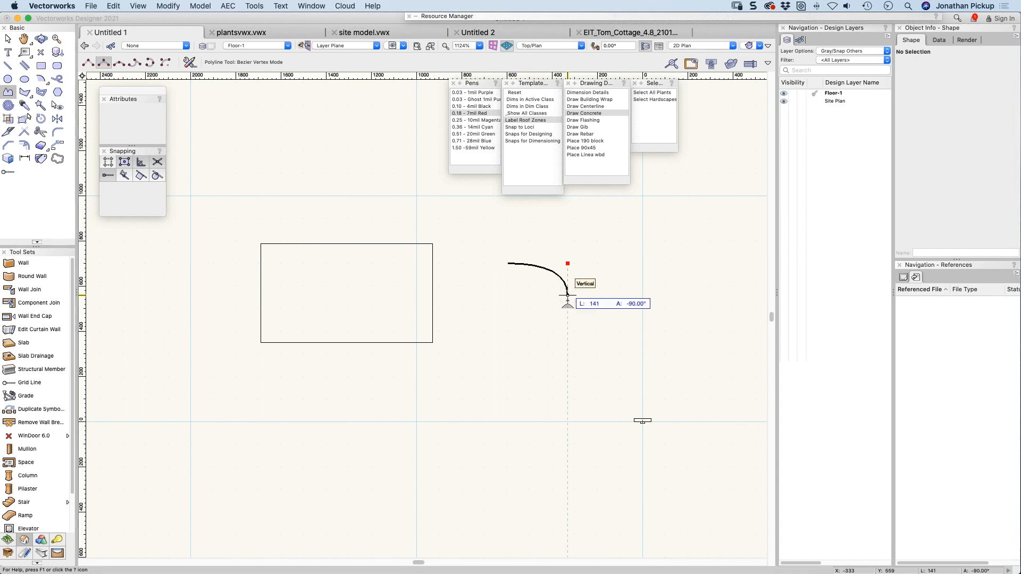
pyautogui.click(566, 315)
pyautogui.click(524, 341)
pyautogui.click(487, 302)
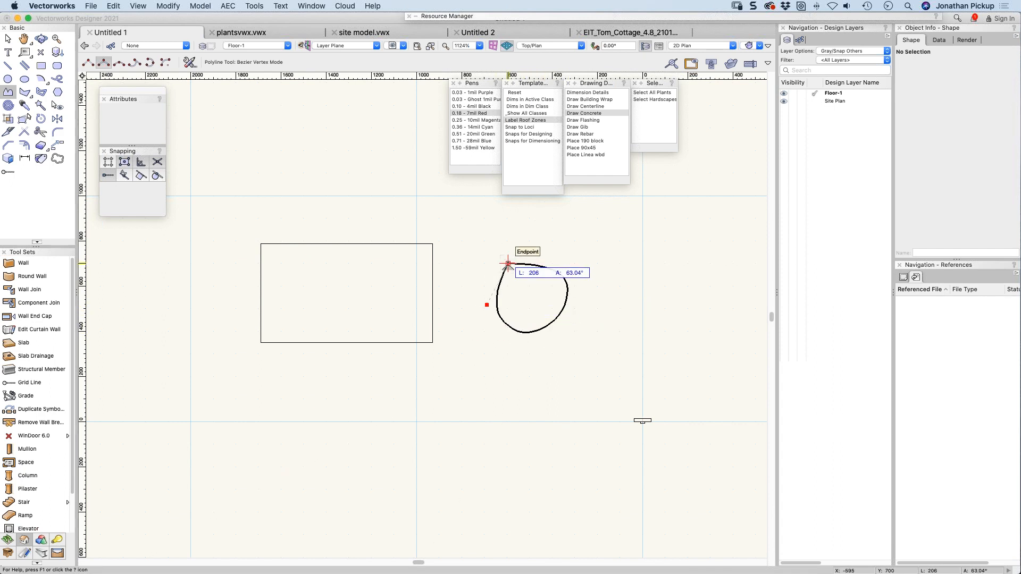
pyautogui.click(509, 262)
pyautogui.scroll(2, 544, 285)
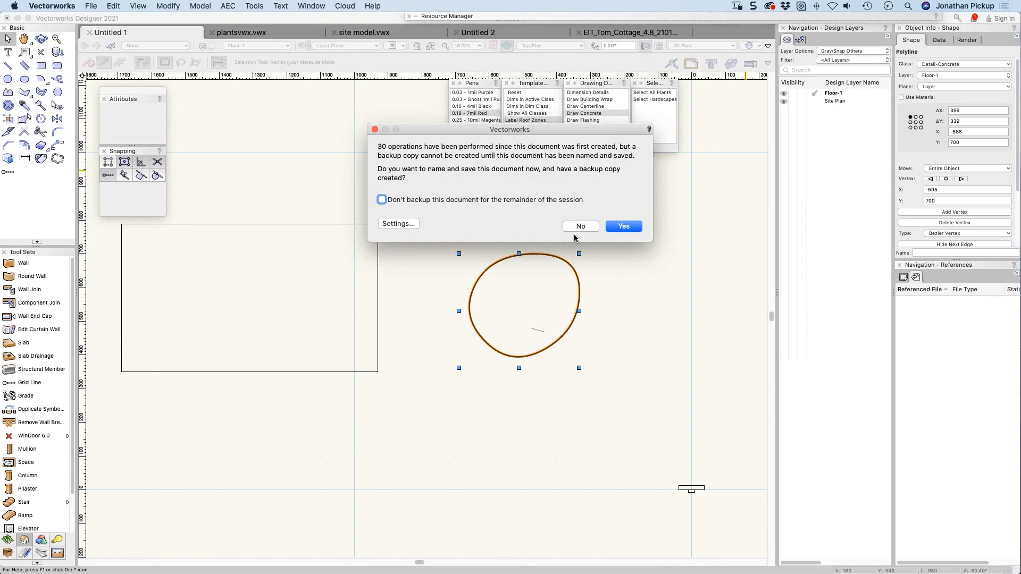
pyautogui.click(579, 226)
# Step: Enlarge the concrete polyline to about 1198 by 1198
pyautogui.scroll(3, 578, 330)
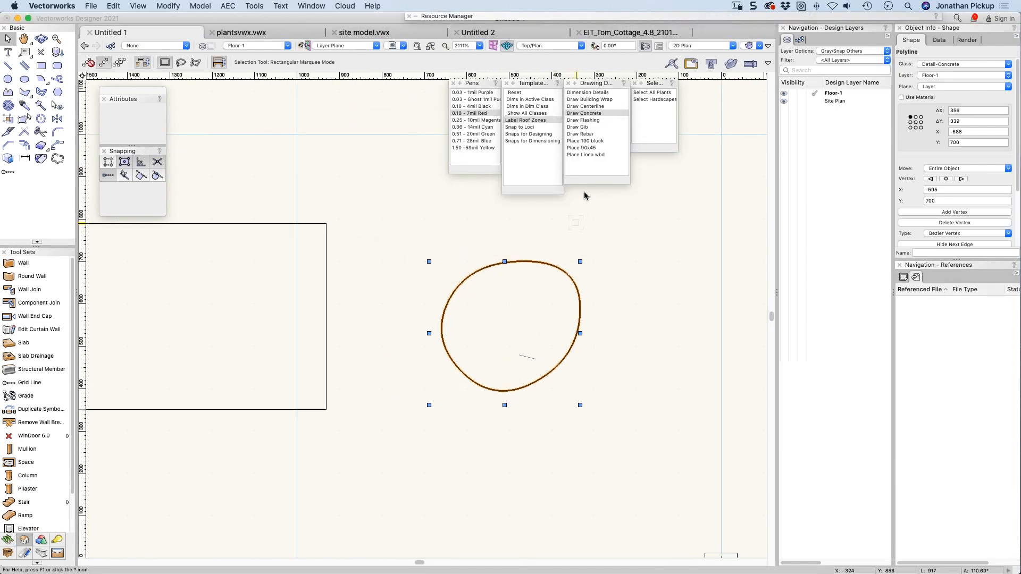
pyautogui.scroll(-10, 579, 330)
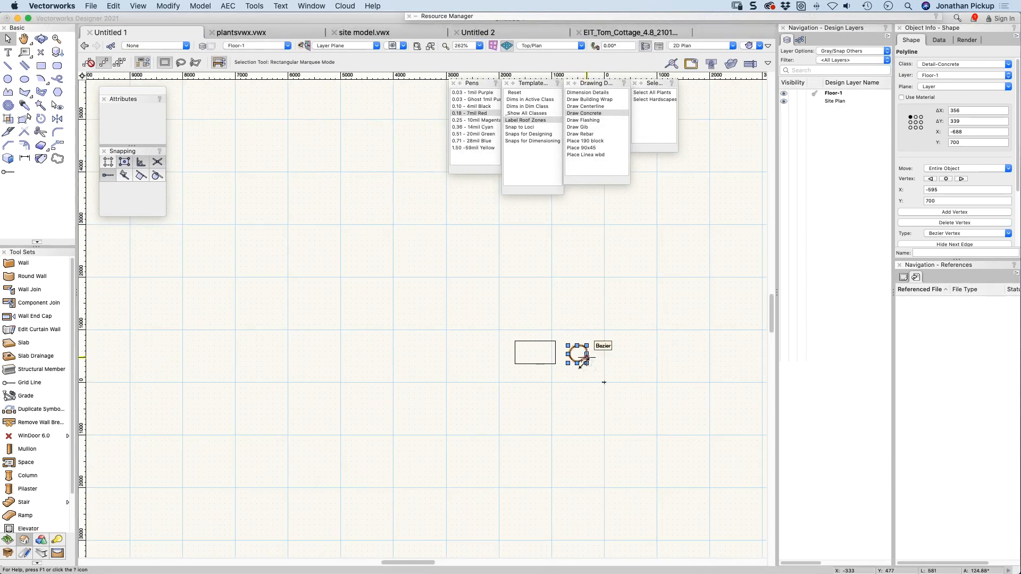
pyautogui.moveTo(586, 364); pyautogui.dragTo(630, 407)
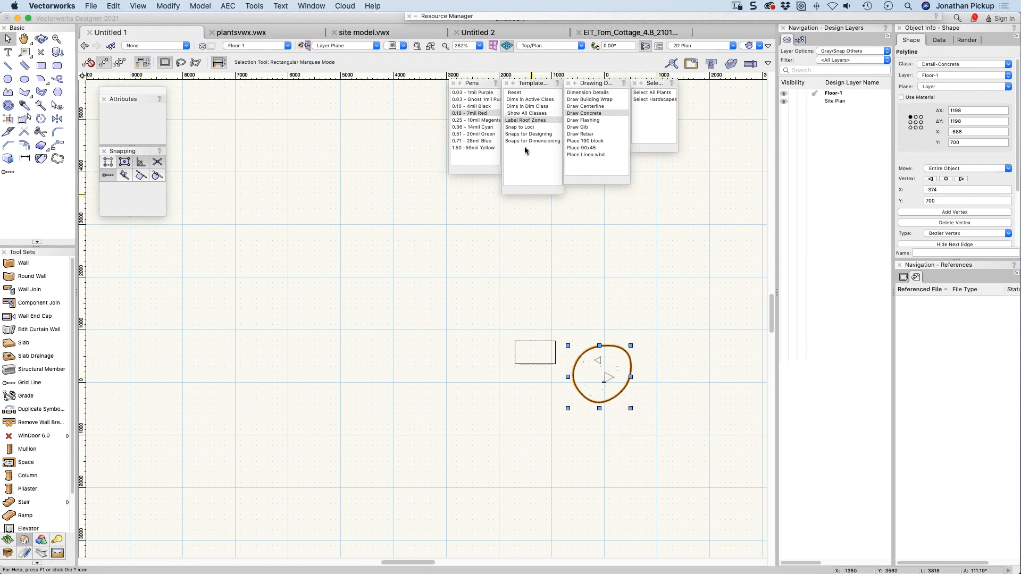
# Step: Draw a curved flashing line about 1991 by 524 above the concrete shape with the Draw Flashing script, and leave it deselected
pyautogui.doubleClick(585, 121)
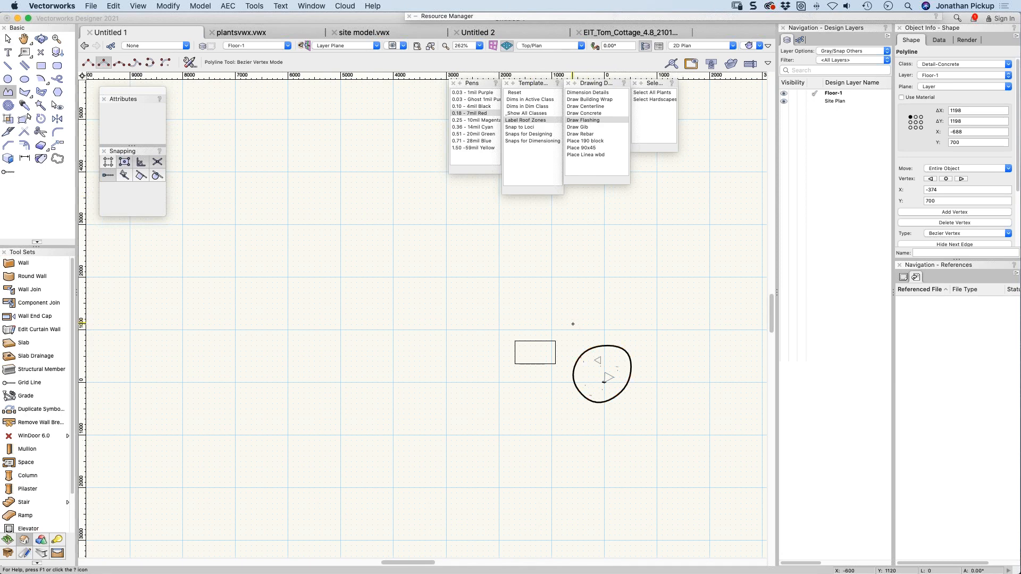
pyautogui.click(637, 322)
pyautogui.doubleClick(676, 351)
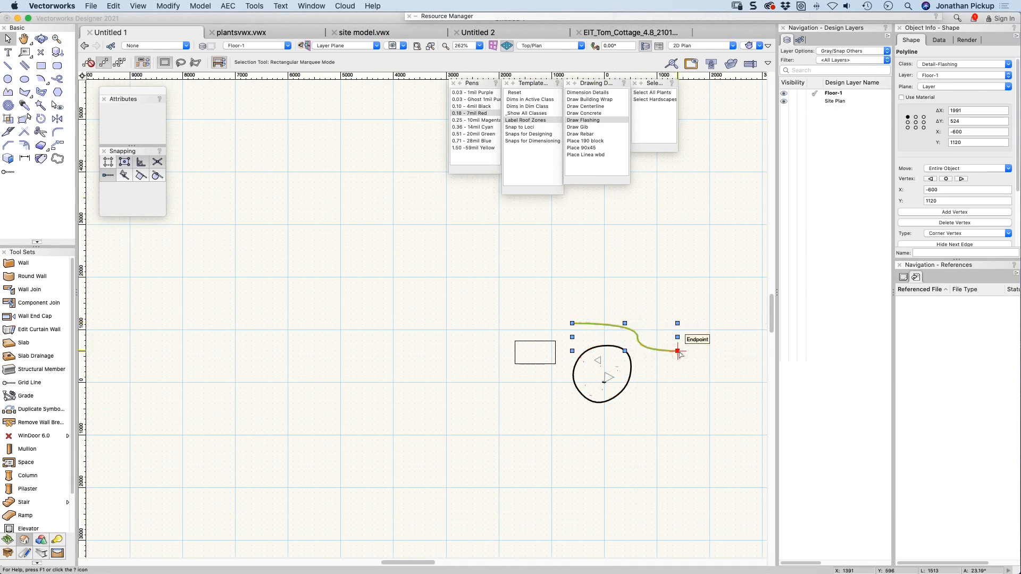
pyautogui.click(588, 134)
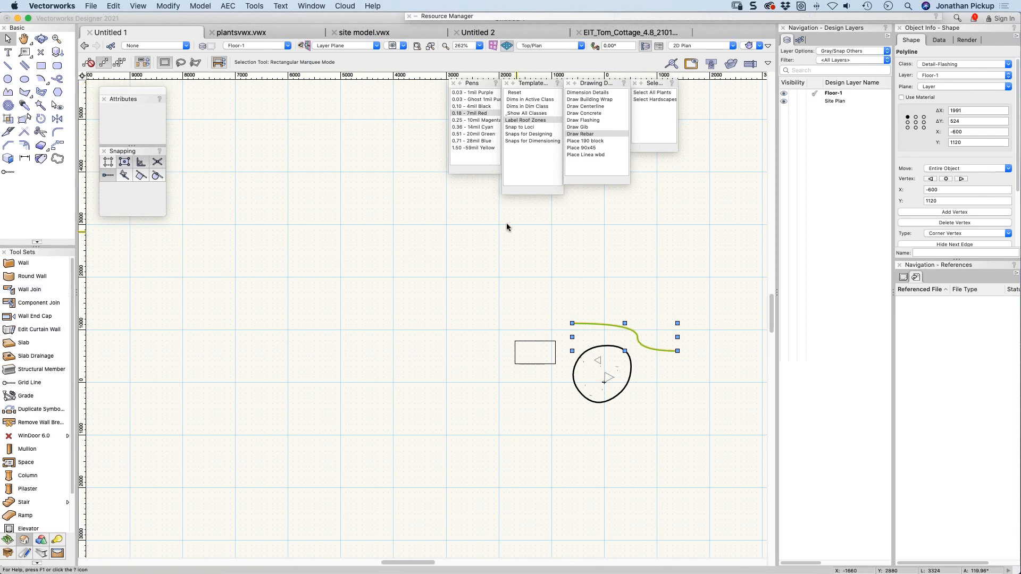
pyautogui.click(329, 258)
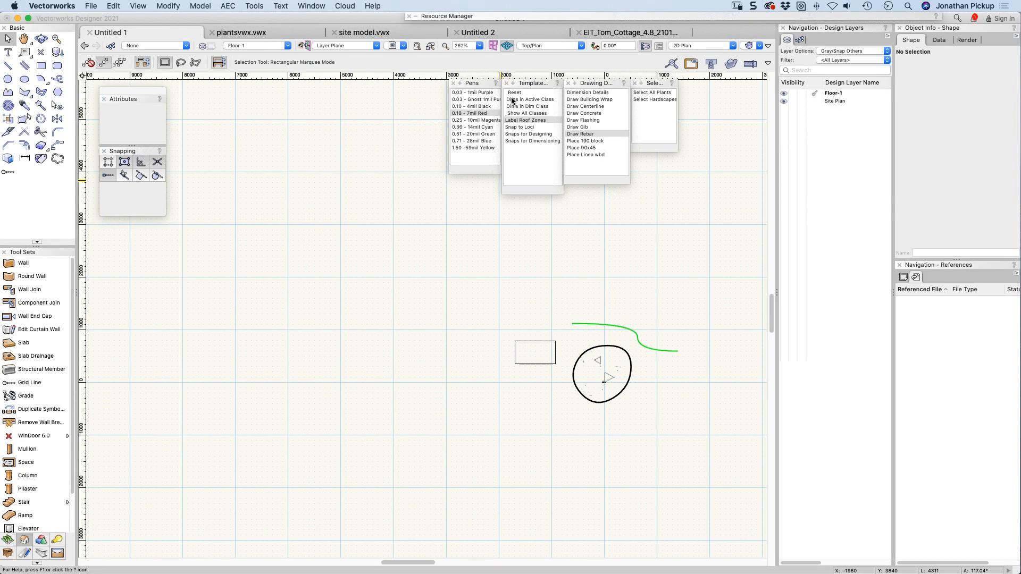
# Step: Run the Snap to Loci and Snaps for Dimensioning scripts, and check the object snaps in the SmartCursor settings
pyautogui.doubleClick(523, 128)
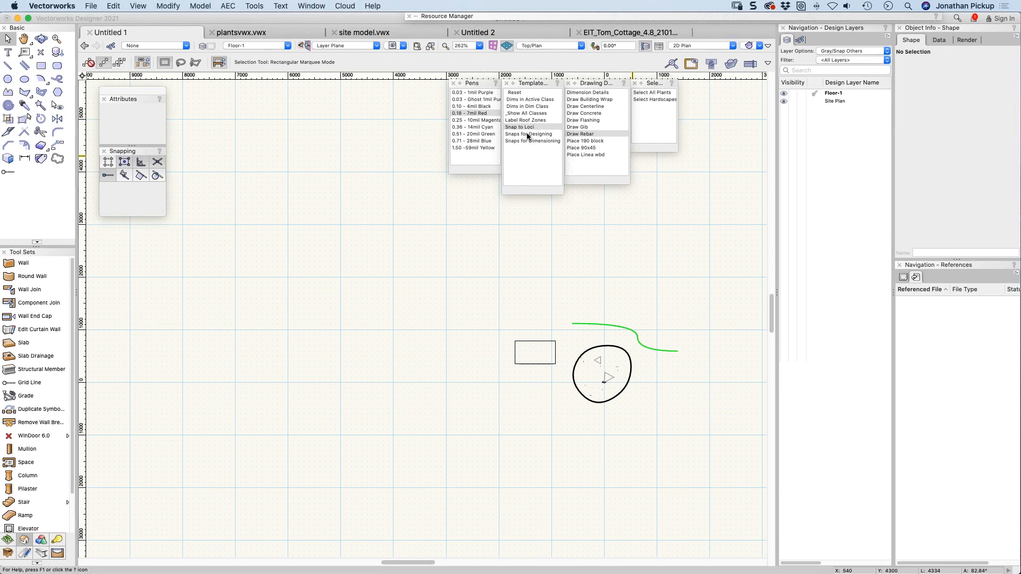
pyautogui.doubleClick(528, 137)
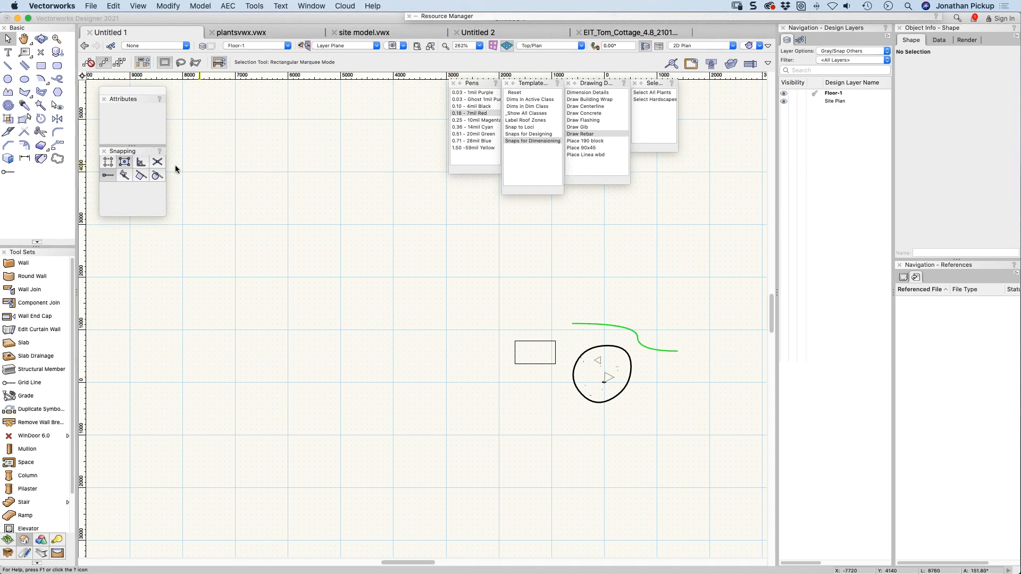
pyautogui.doubleClick(125, 165)
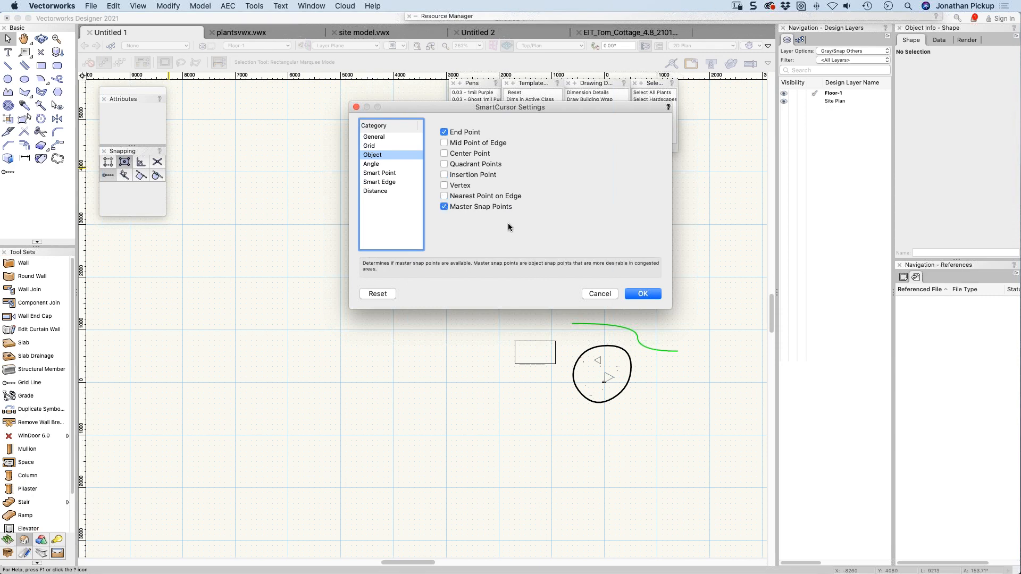
pyautogui.click(642, 294)
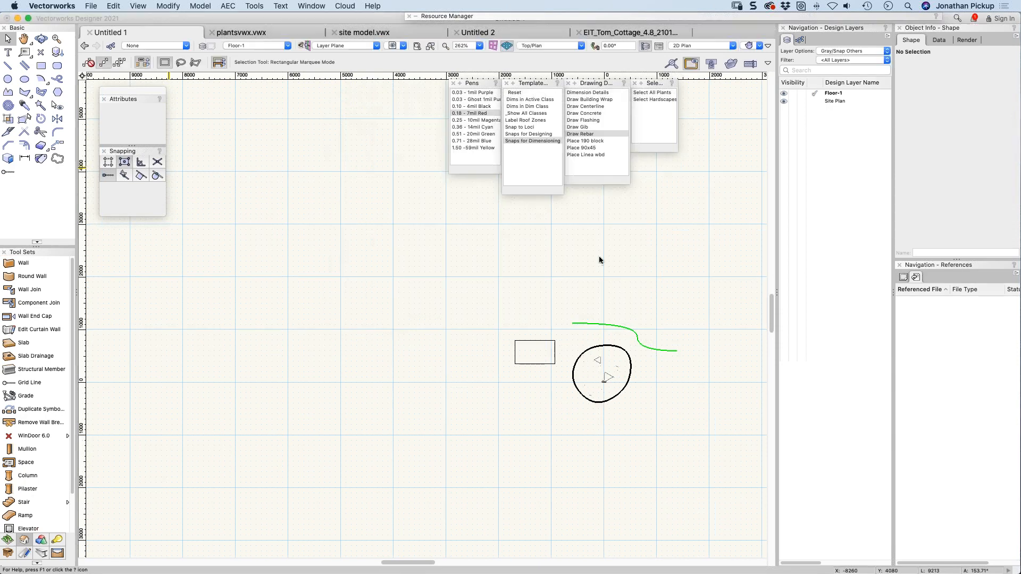
# Step: Run the Snaps for Designing script, and review the object snaps in the SmartCursor settings without changing them
pyautogui.doubleClick(528, 134)
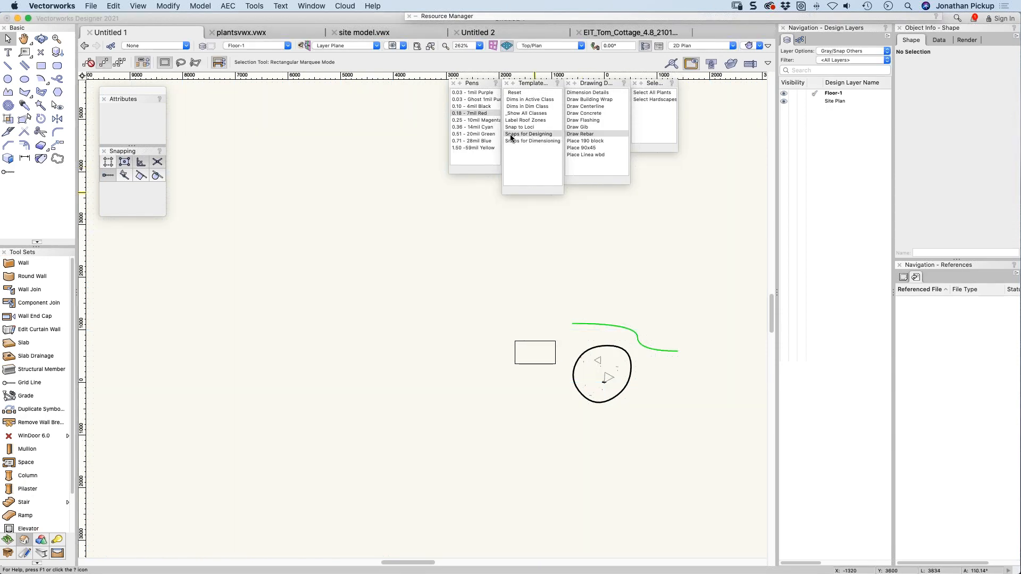
pyautogui.doubleClick(125, 162)
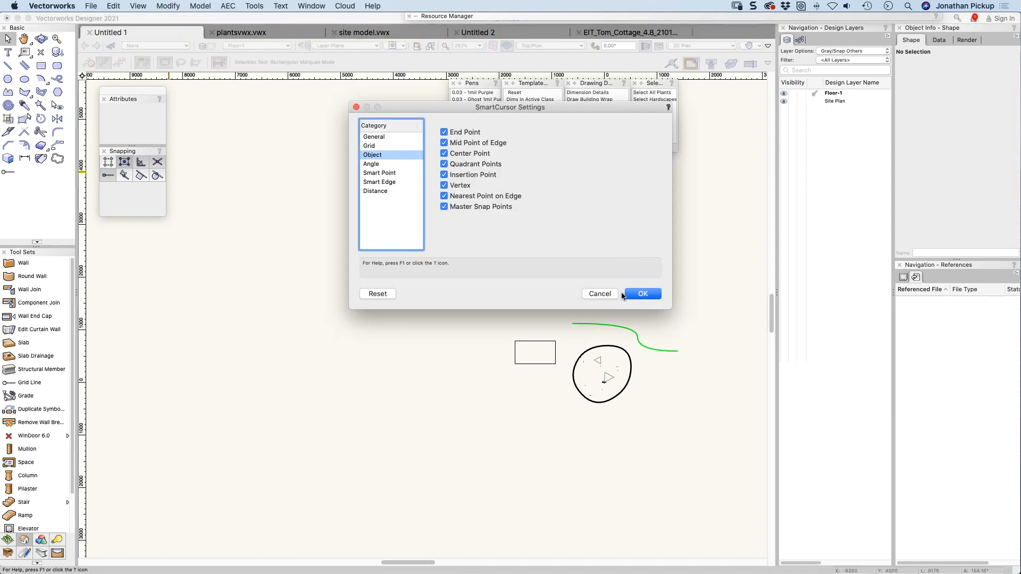
pyautogui.click(600, 294)
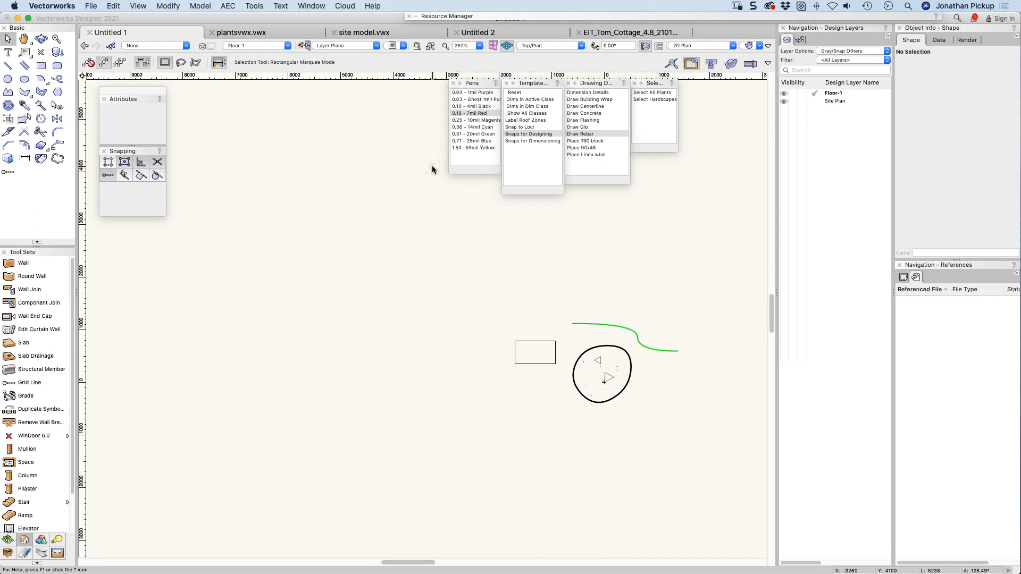
# Step: Select the concrete polyline and look through its object commands, such as Activate Class, without applying any
pyautogui.click(585, 155)
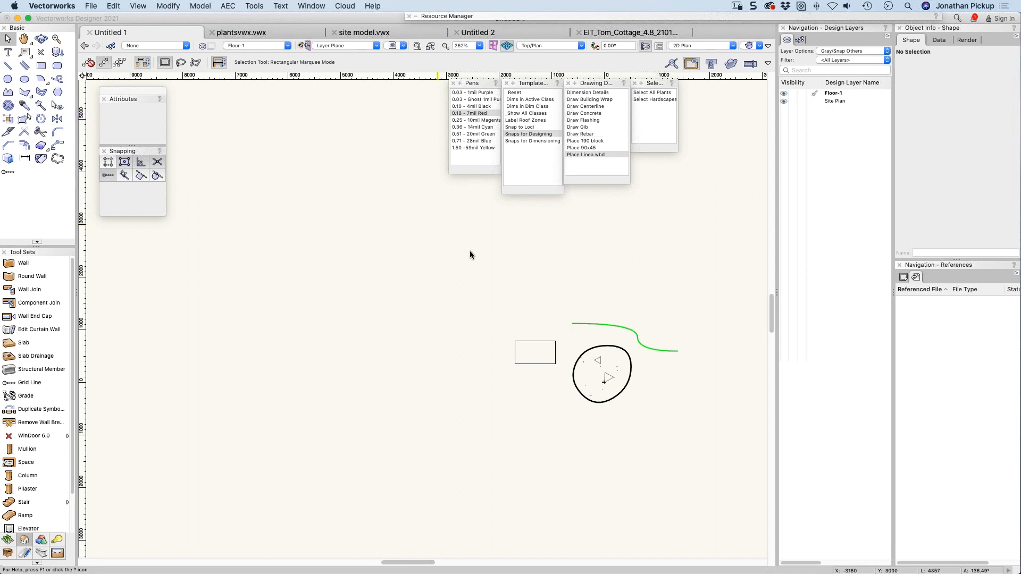
pyautogui.rightClick(601, 347)
pyautogui.click(591, 352)
pyautogui.rightClick(584, 353)
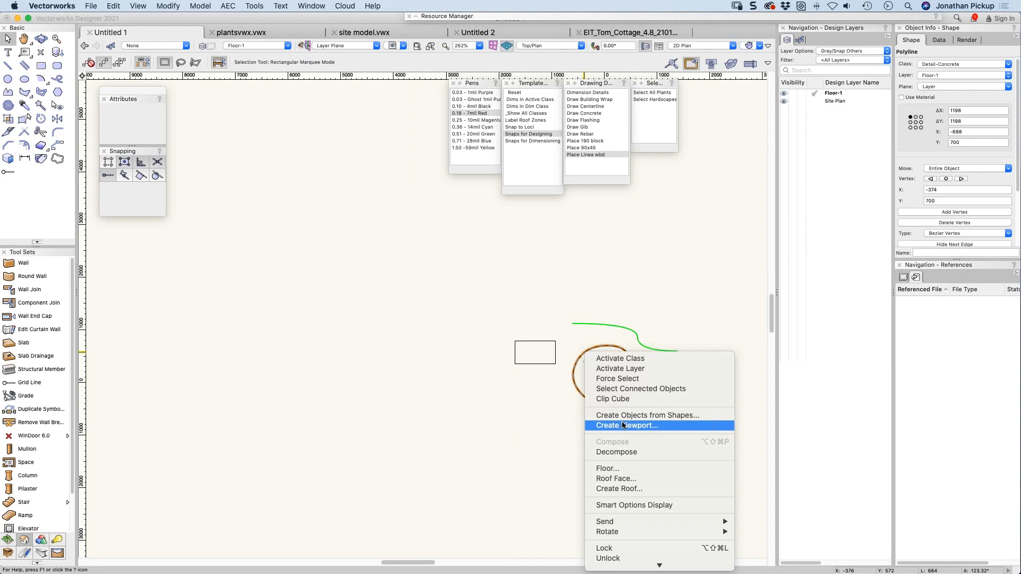
pyautogui.click(2, 135)
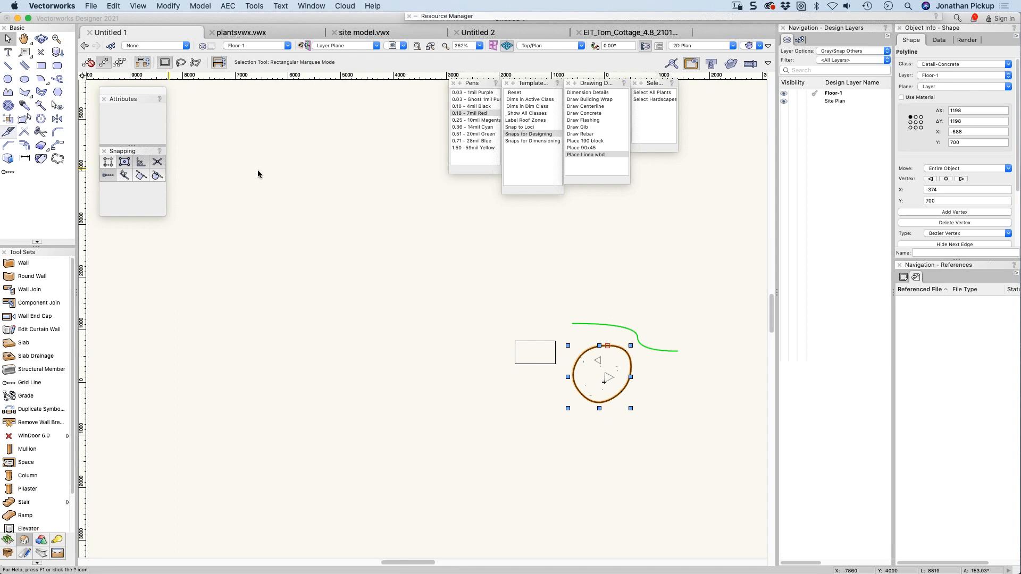
# Step: Switch to the EIT_Tom_Cottage_4.8 drawing, and go through Details 1:10 to make Details 1:5 the active design layer
pyautogui.click(630, 31)
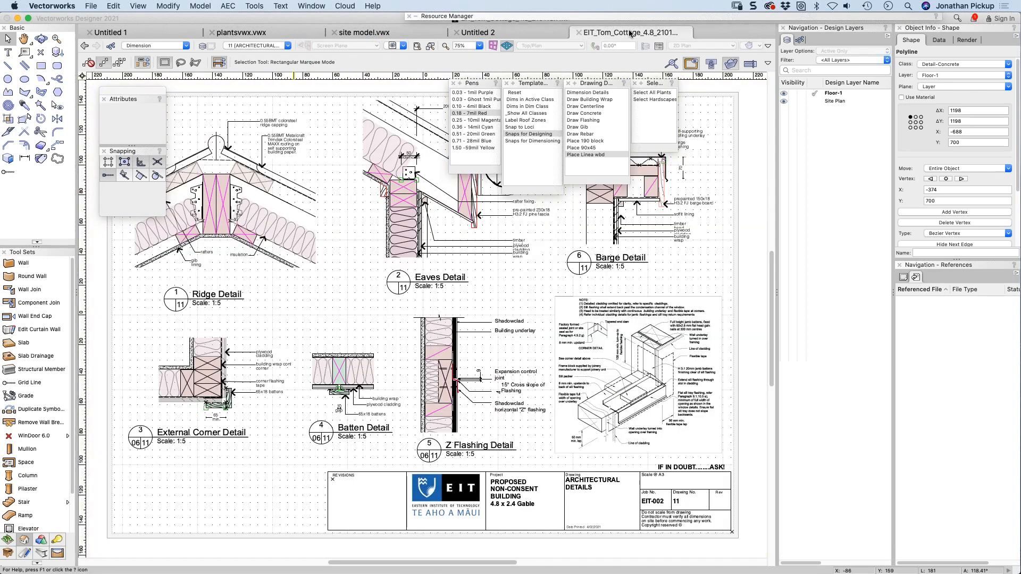
pyautogui.click(257, 46)
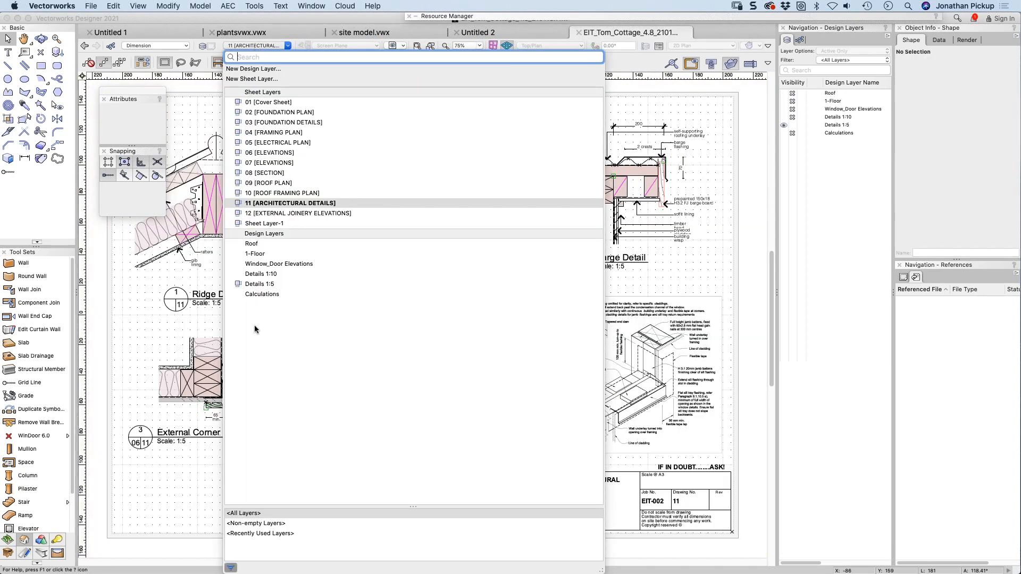
pyautogui.click(265, 273)
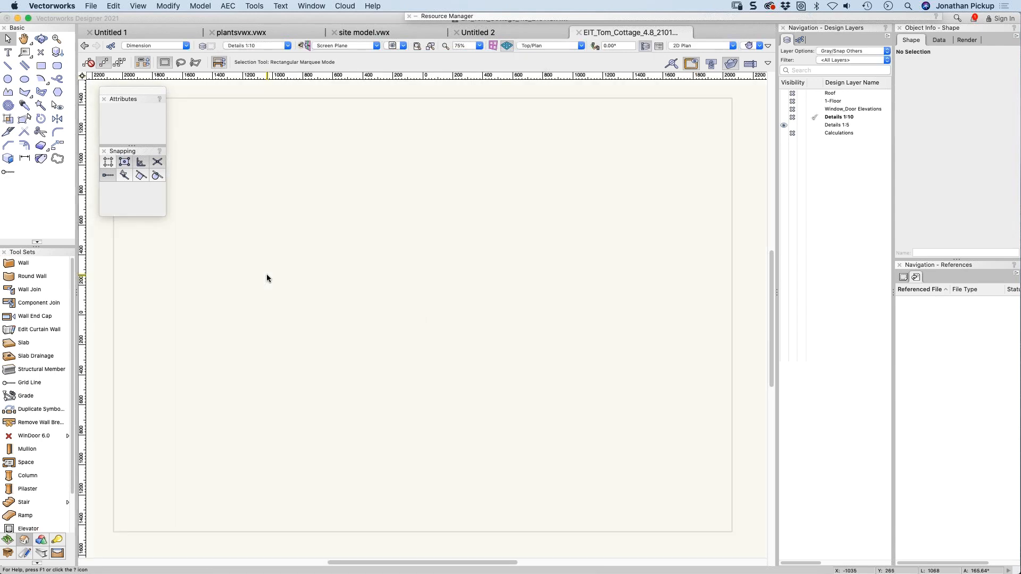
pyautogui.press('super+Down')
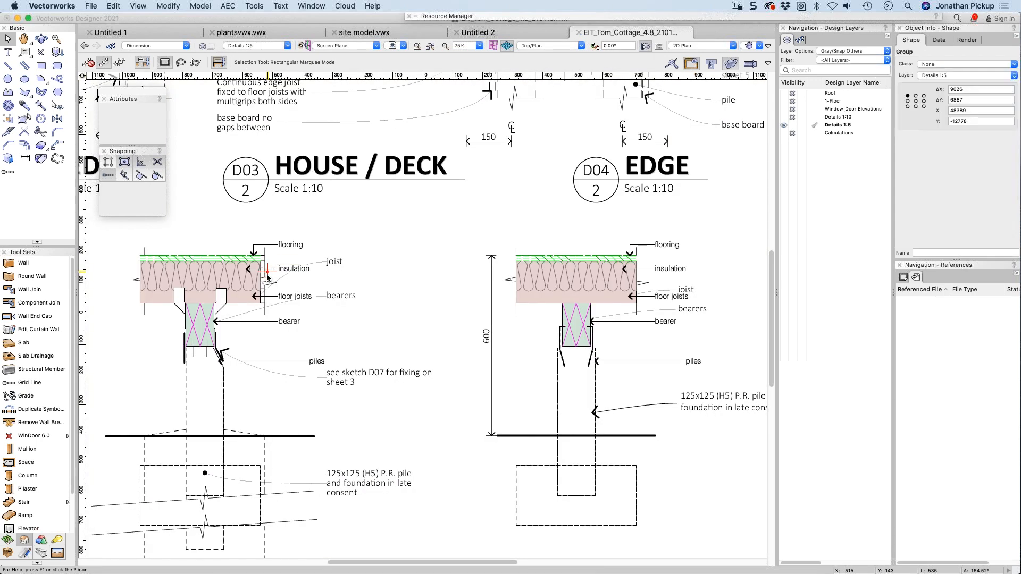
# Step: Locate the eaves detail among the details on the Details 1:5 layer
pyautogui.press('super+5')
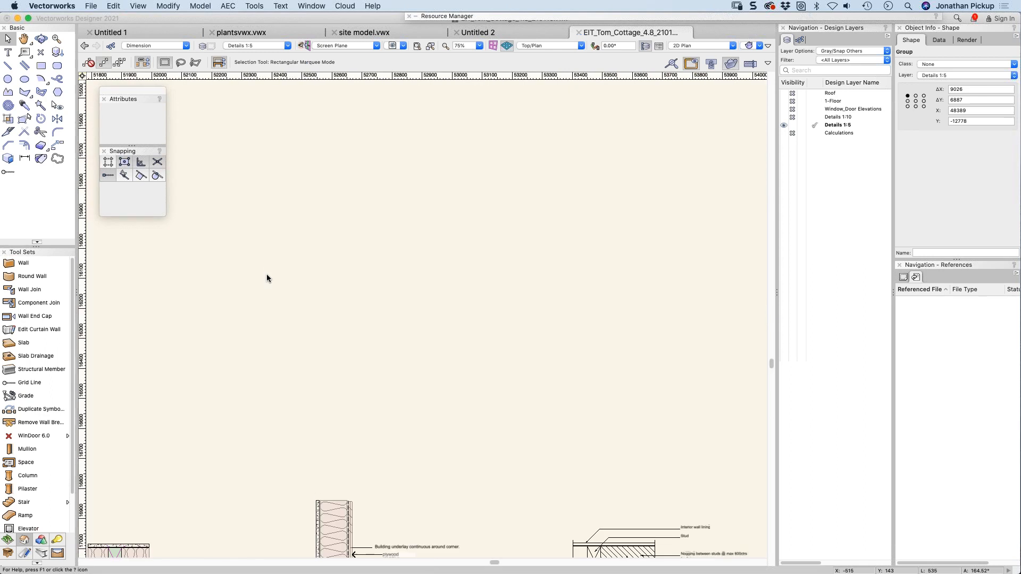
pyautogui.click(375, 284)
pyautogui.press('super+6')
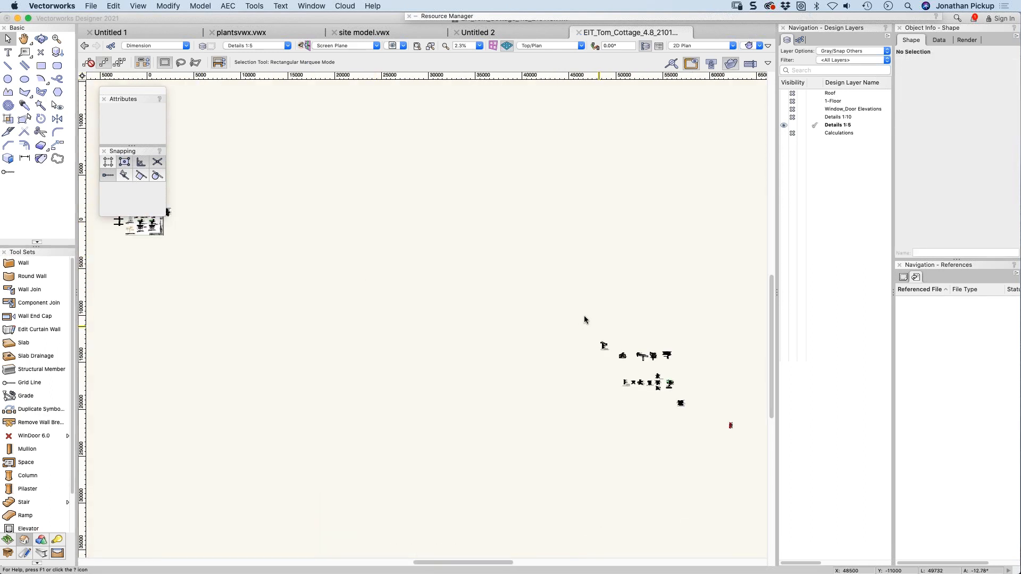
pyautogui.press('c')
pyautogui.moveTo(584, 326)
pyautogui.mouseDown()
pyautogui.moveTo(674, 375)
pyautogui.moveTo(713, 414)
pyautogui.mouseUp()
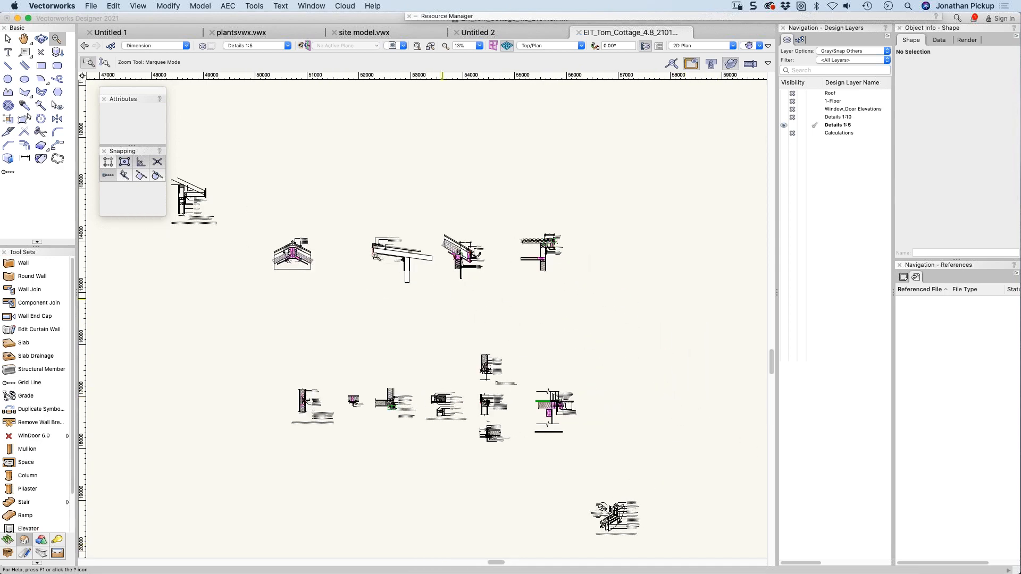
pyautogui.scroll(3, 293, 259)
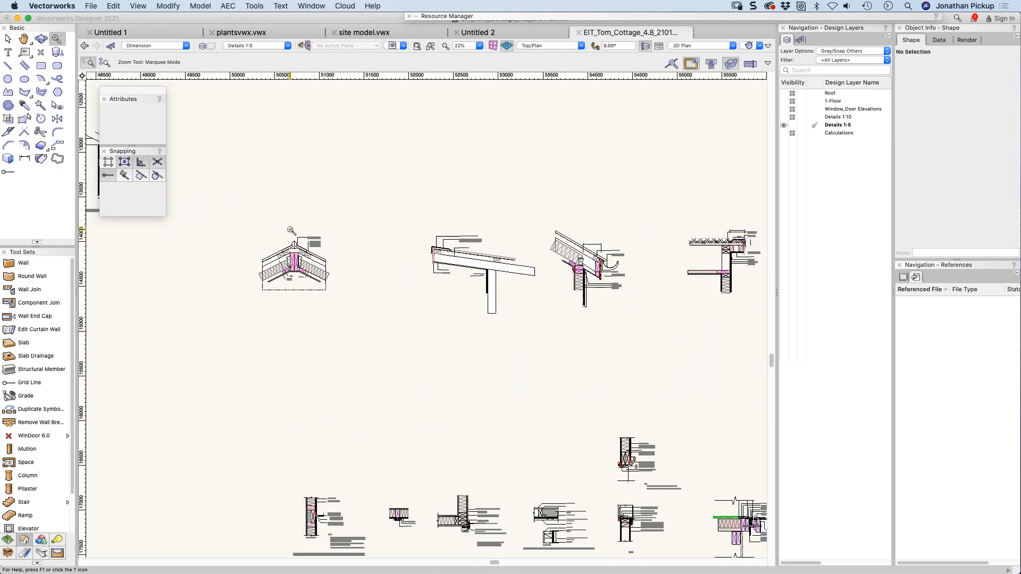
pyautogui.scroll(2, 451, 246)
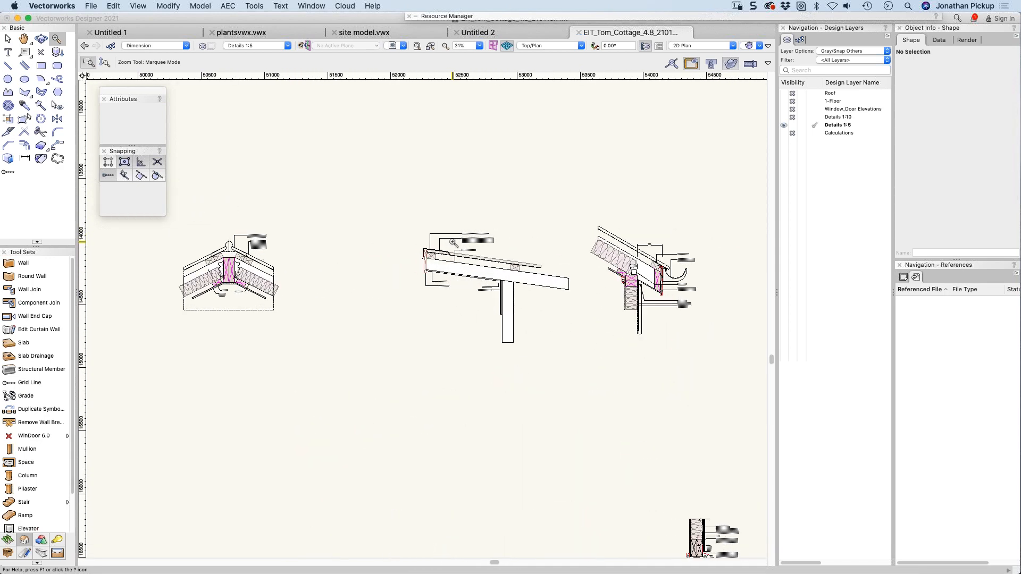
pyautogui.press('x')
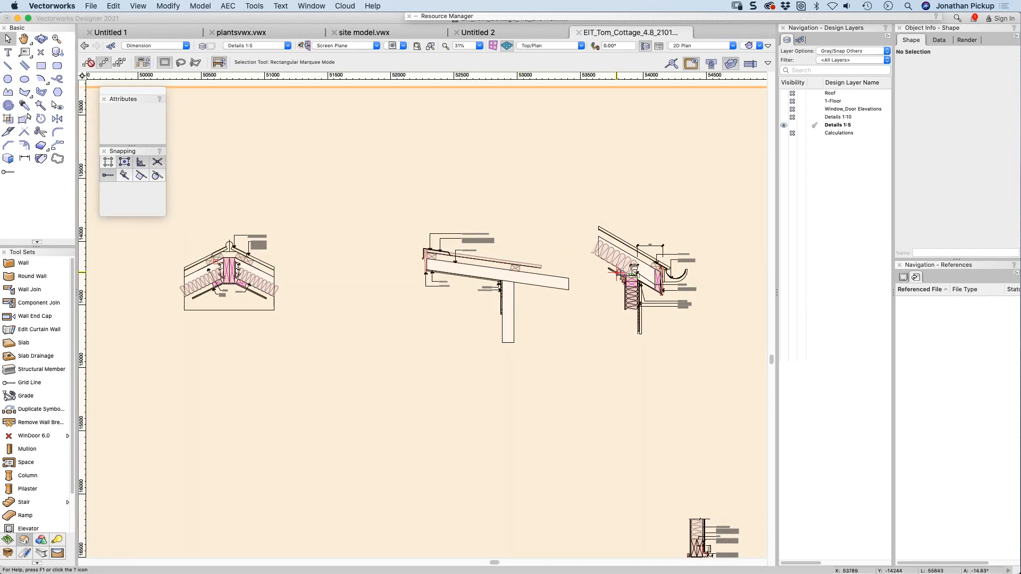
pyautogui.scroll(2, 656, 283)
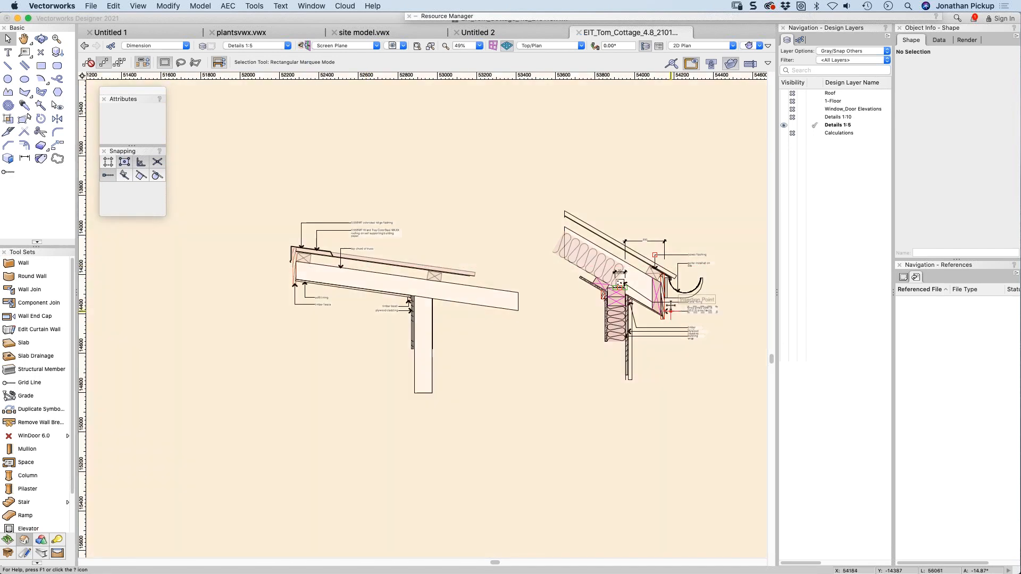
pyautogui.scroll(3, 730, 356)
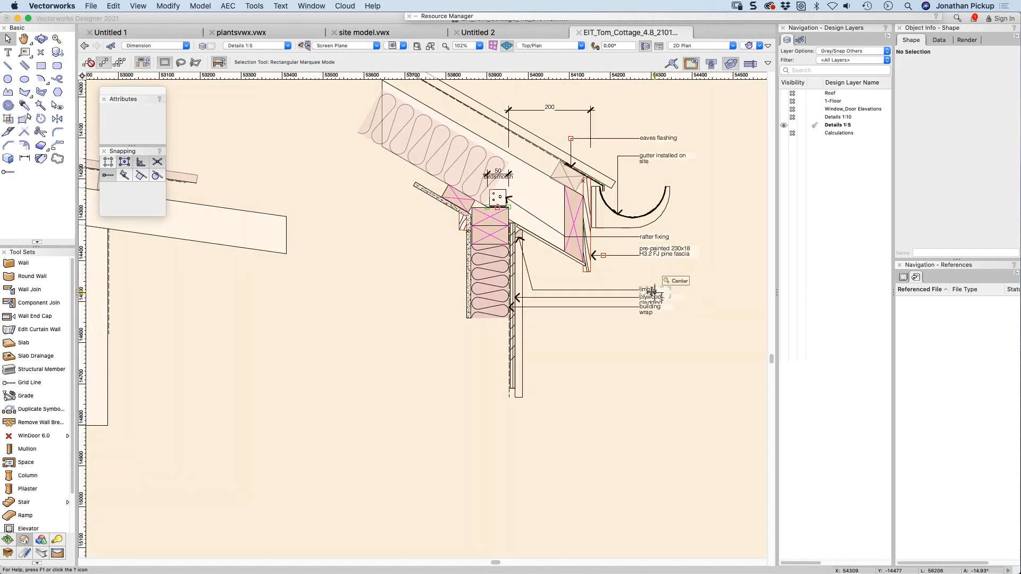
# Step: Enter the eaves detail's group and the group nested in it, and select the timber callout
pyautogui.click(654, 290)
pyautogui.doubleClick(654, 290)
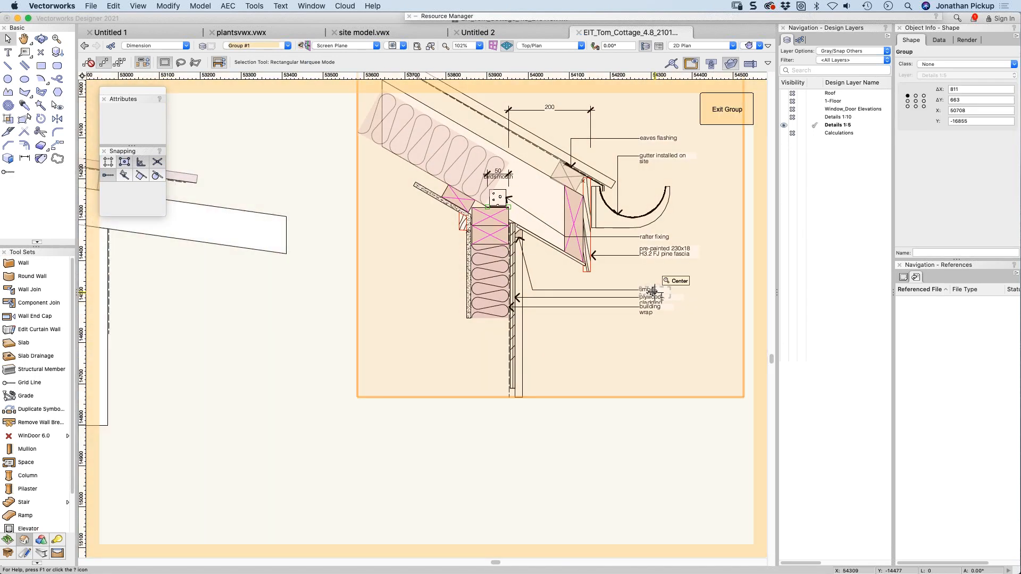
pyautogui.click(655, 290)
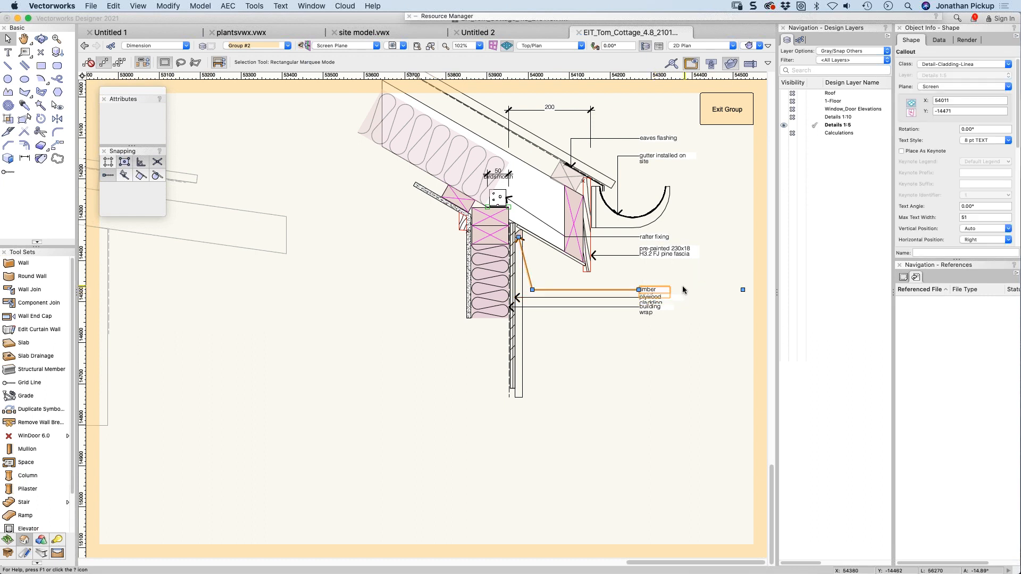
# Step: Widen the text of the timber bead, plywood cladding and building wrap callouts so that each fits on one line
pyautogui.moveTo(742, 289); pyautogui.dragTo(725, 307)
pyautogui.click(652, 298)
pyautogui.click(656, 307)
pyautogui.click(645, 351)
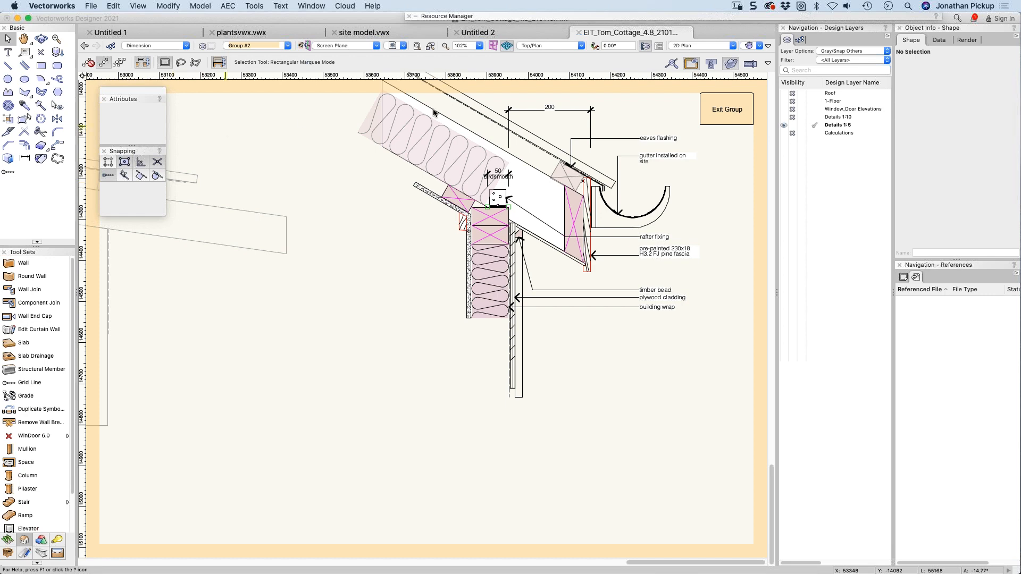
# Step: Open the Drawing Details script palette belonging to the EIT_Tom_Cottage drawing
pyautogui.click(311, 6)
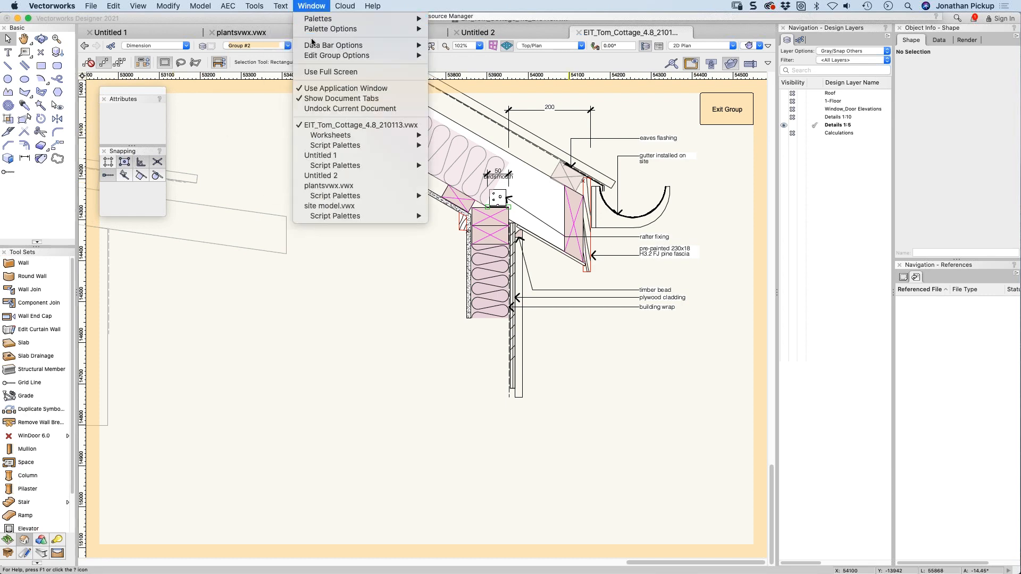
pyautogui.moveTo(343, 30)
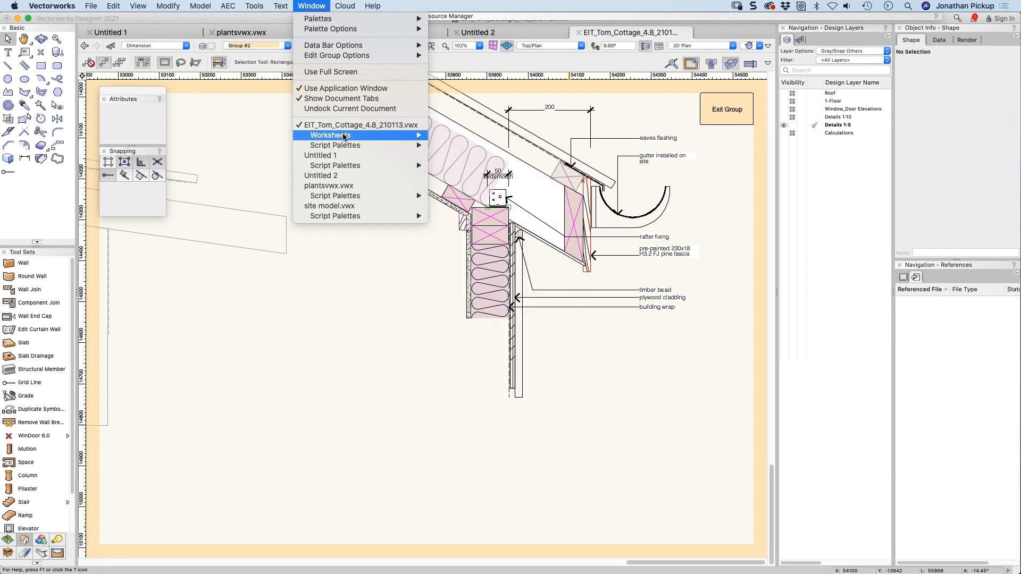
pyautogui.moveTo(343, 146)
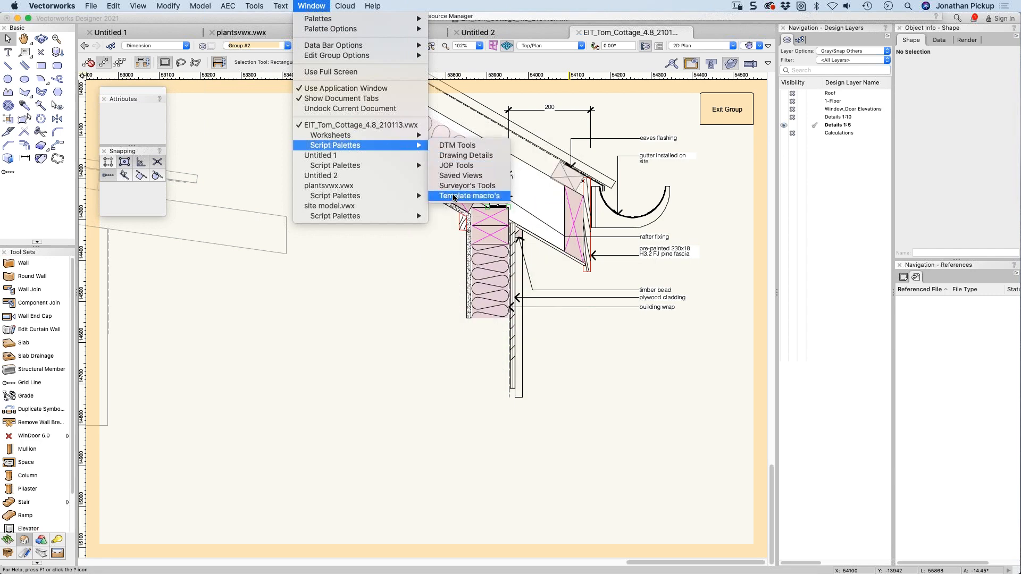
pyautogui.click(462, 155)
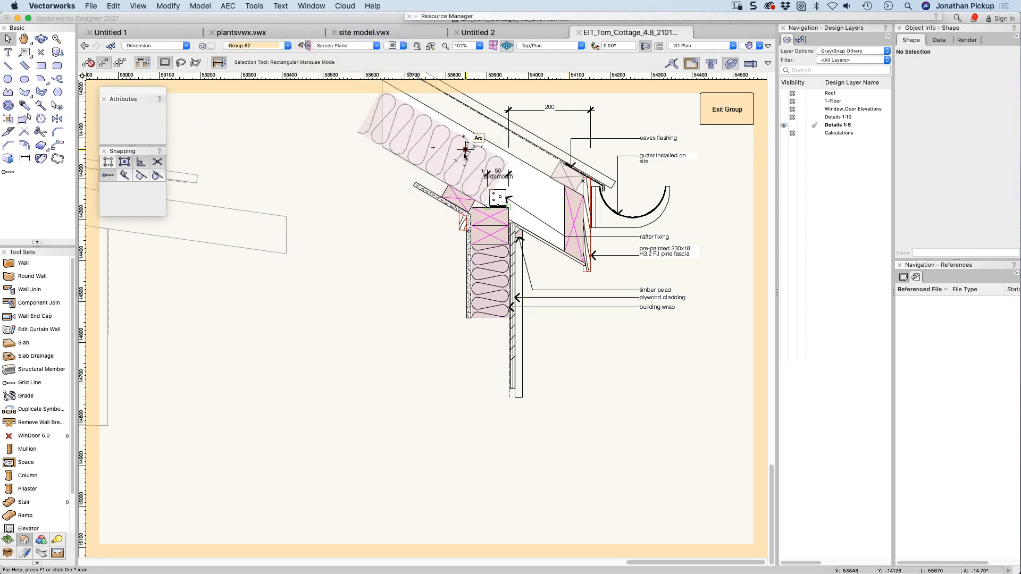
# Step: Run the Draw Gib script and draw a bent gib strip about 61 by 132 mm in the empty area beside the wall lining
pyautogui.press('c')
pyautogui.moveTo(389, 179); pyautogui.dragTo(502, 287)
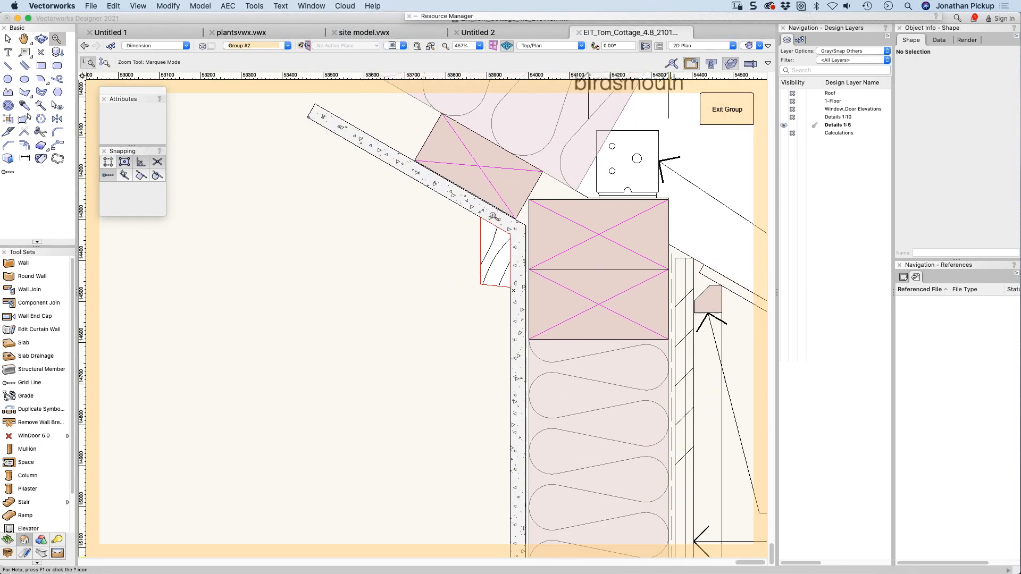
pyautogui.press('x')
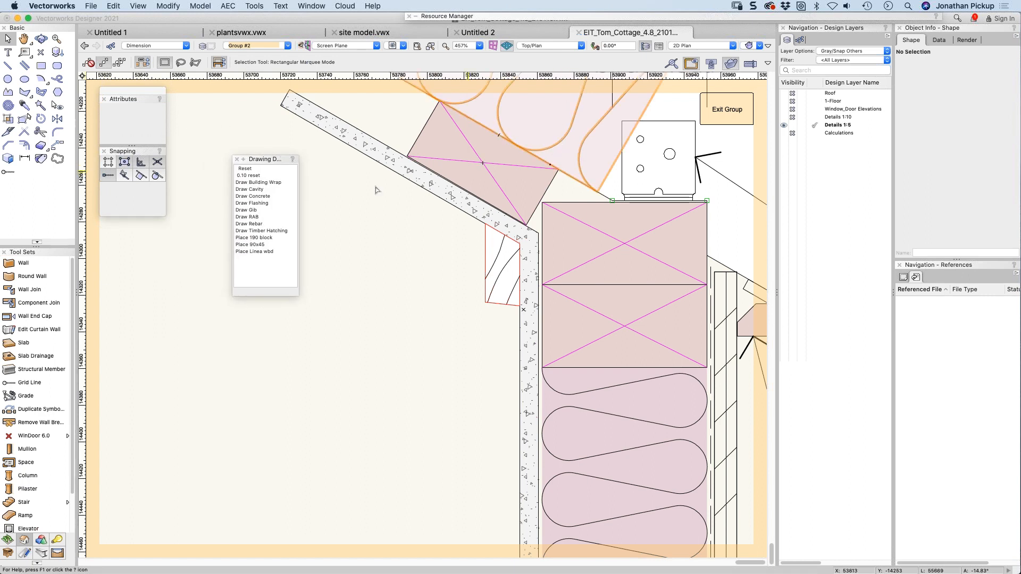
pyautogui.doubleClick(249, 210)
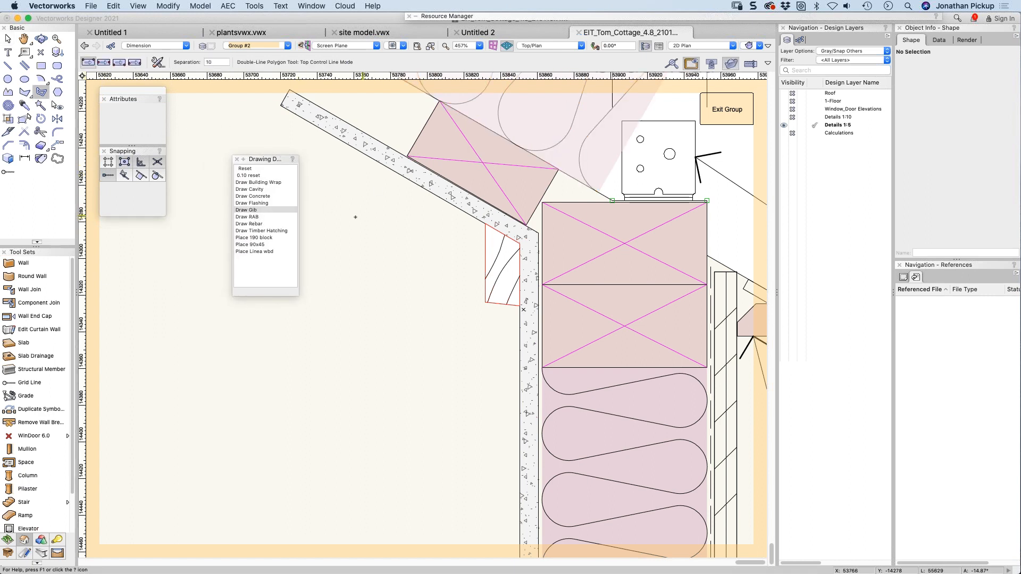
pyautogui.click(436, 275)
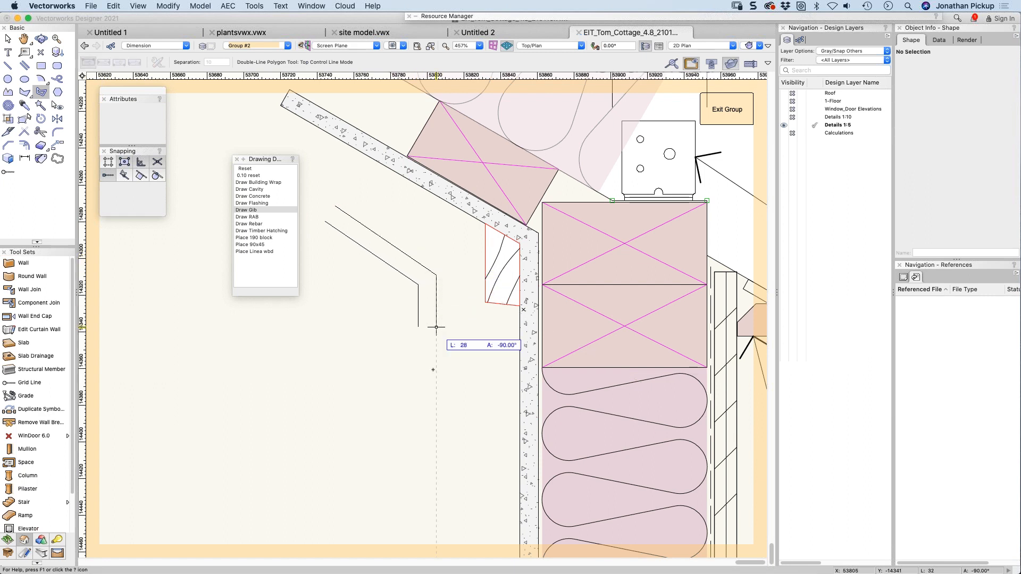
pyautogui.doubleClick(435, 447)
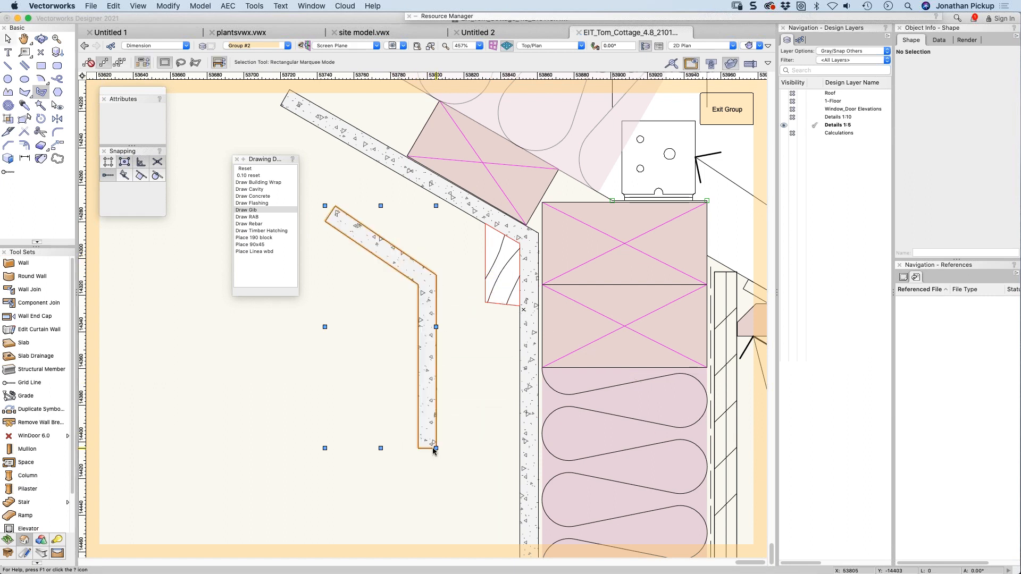
# Step: Run the Draw RAB script and trace the gib strip's outer edge in Bottom Control Line mode, about 61 by 137 mm overall
pyautogui.doubleClick(250, 217)
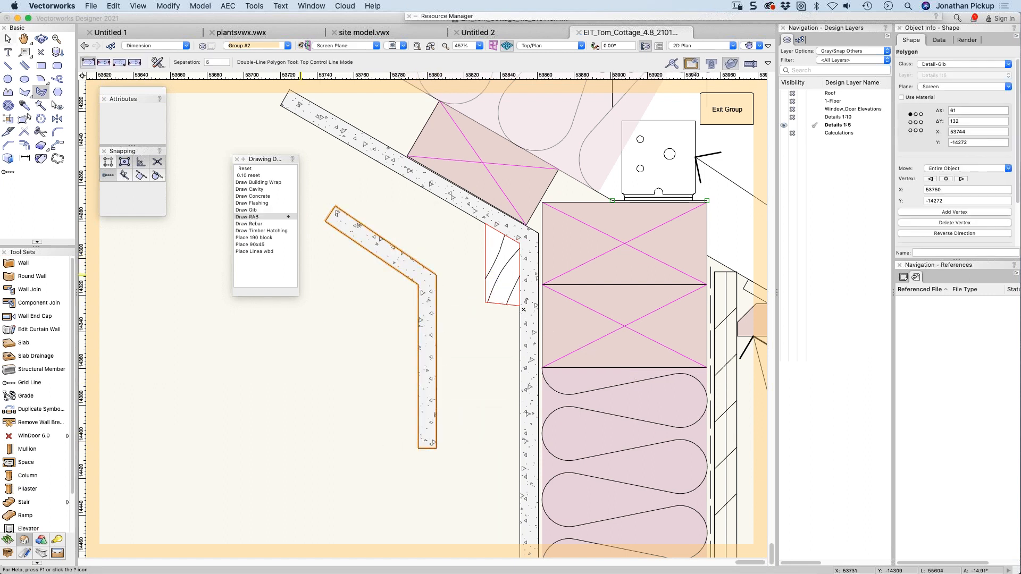
pyautogui.click(336, 209)
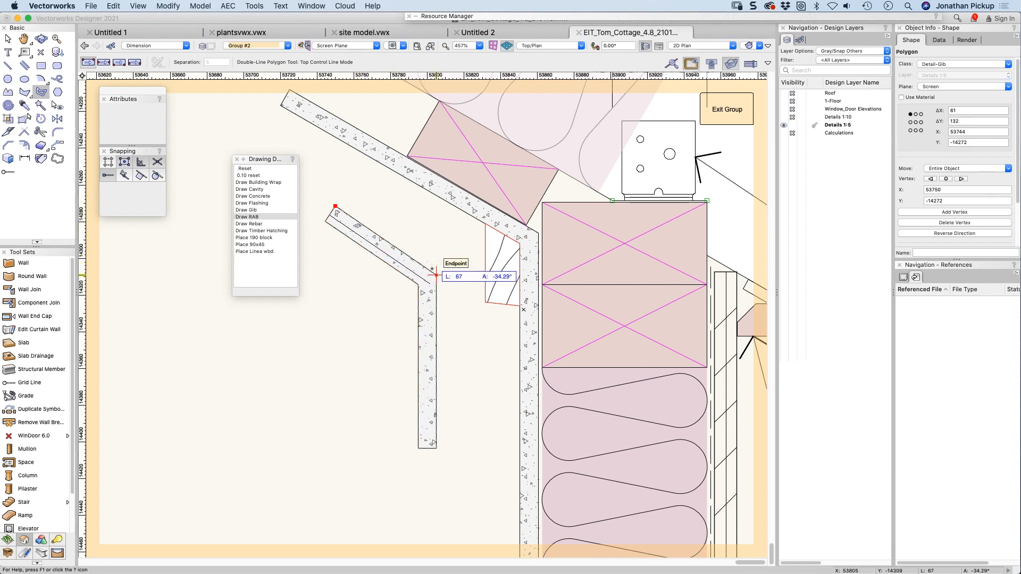
pyautogui.press('u')
pyautogui.press('u')
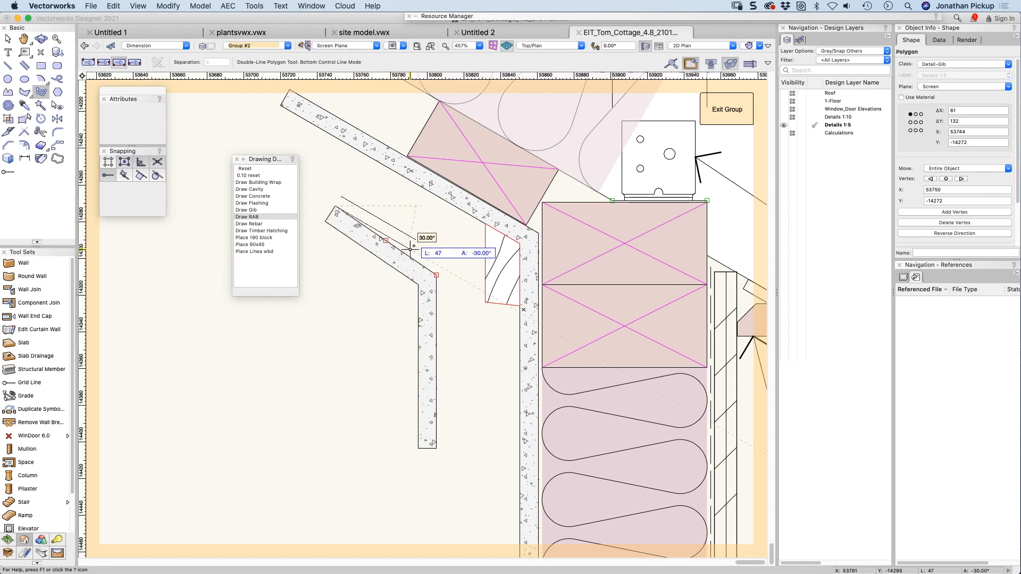
pyautogui.click(435, 272)
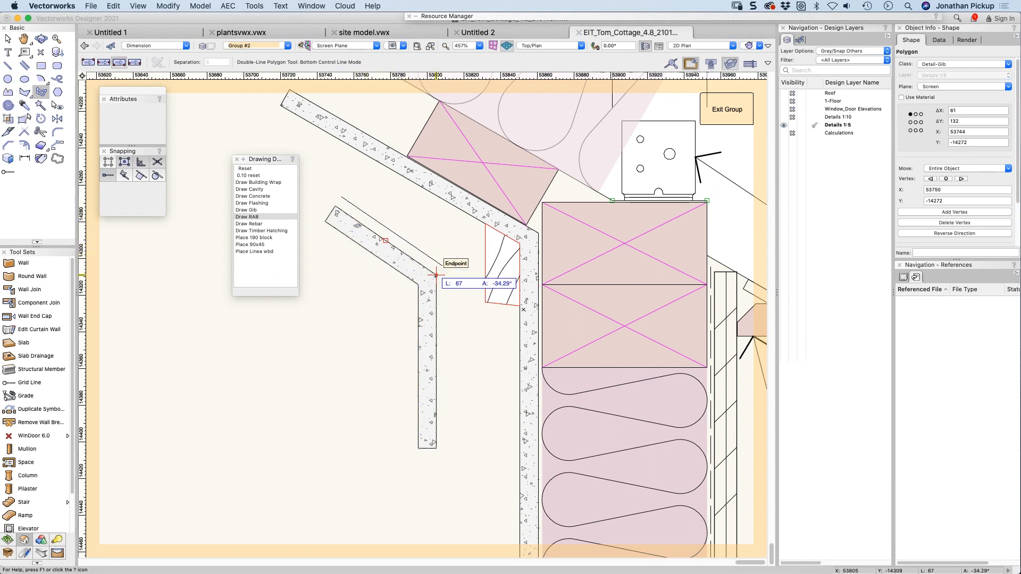
pyautogui.doubleClick(435, 448)
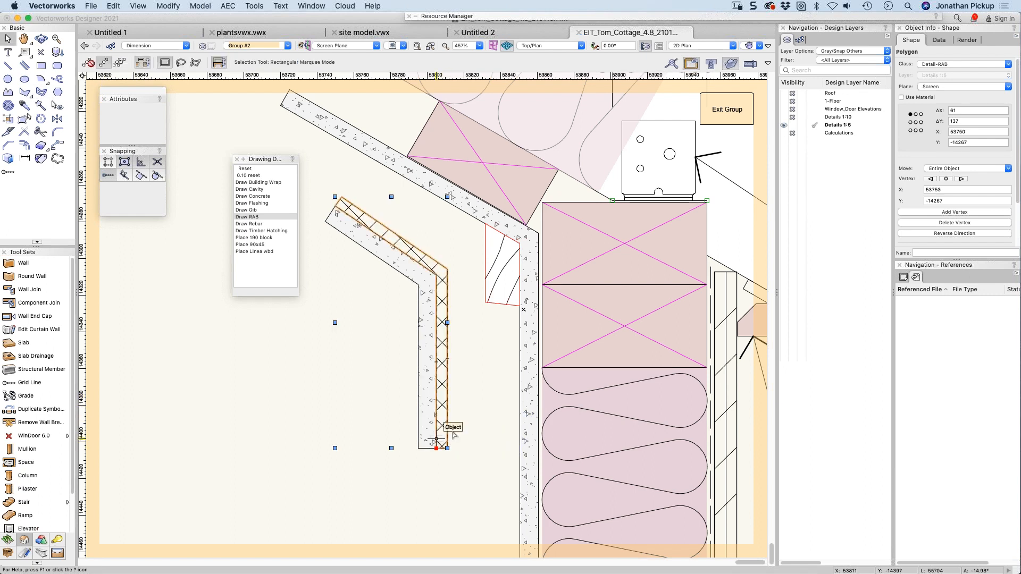
# Step: Delete the sample gib strip and the RAB strip beside it
pyautogui.click(419, 289)
pyautogui.press('Delete')
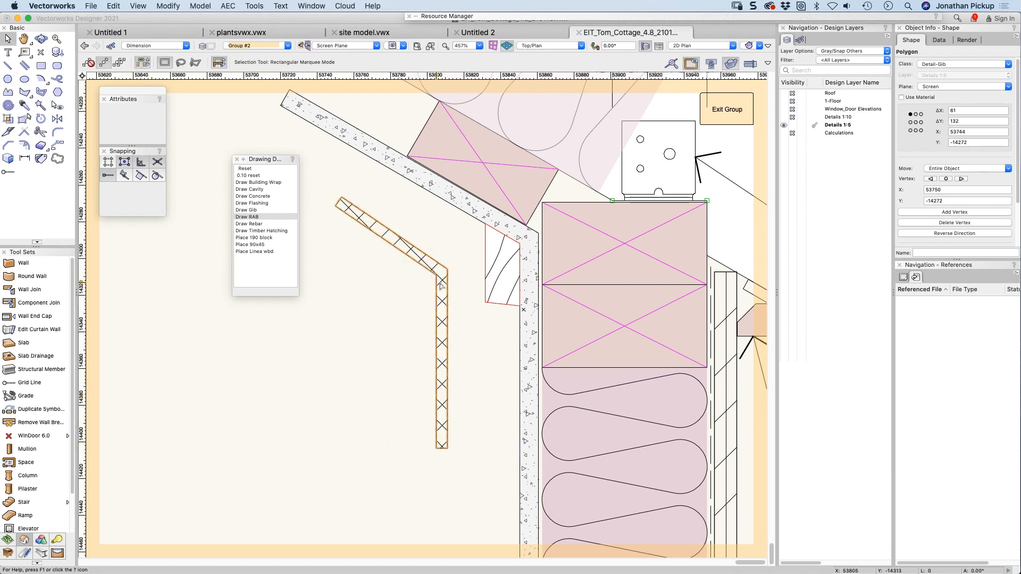
pyautogui.click(436, 286)
pyautogui.press('Delete')
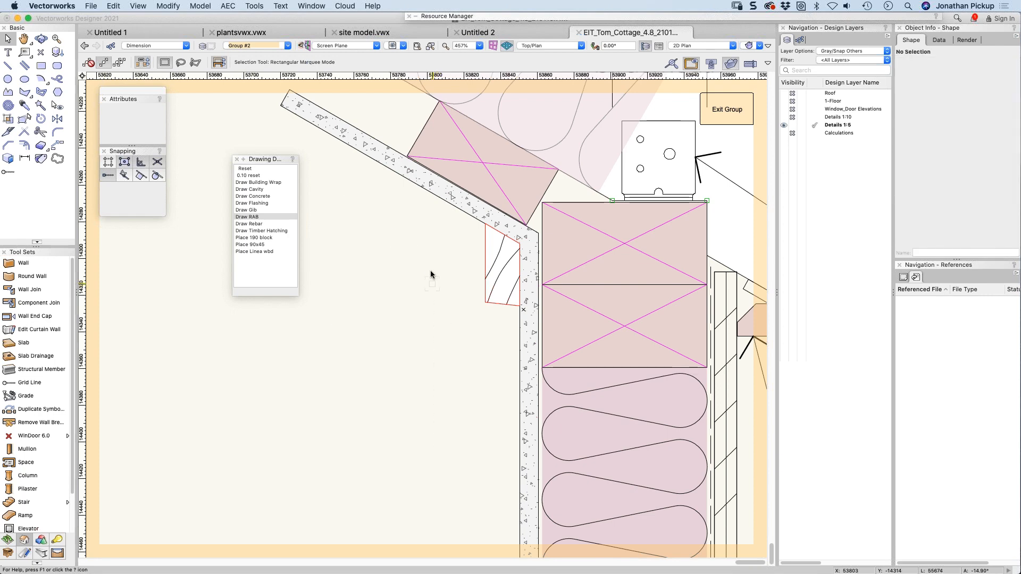
# Step: Inspect the object settings of the eaves detail's timber plate, wall batt insulation and perforated rafter fixing symbol
pyautogui.scroll(-1, 410, 366)
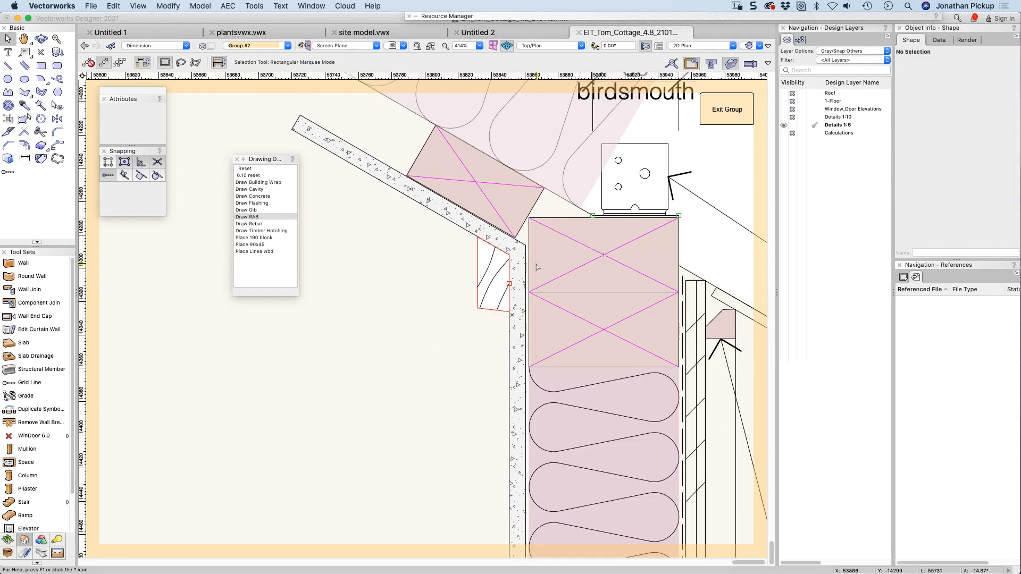
pyautogui.click(537, 267)
pyautogui.scroll(-6, 542, 267)
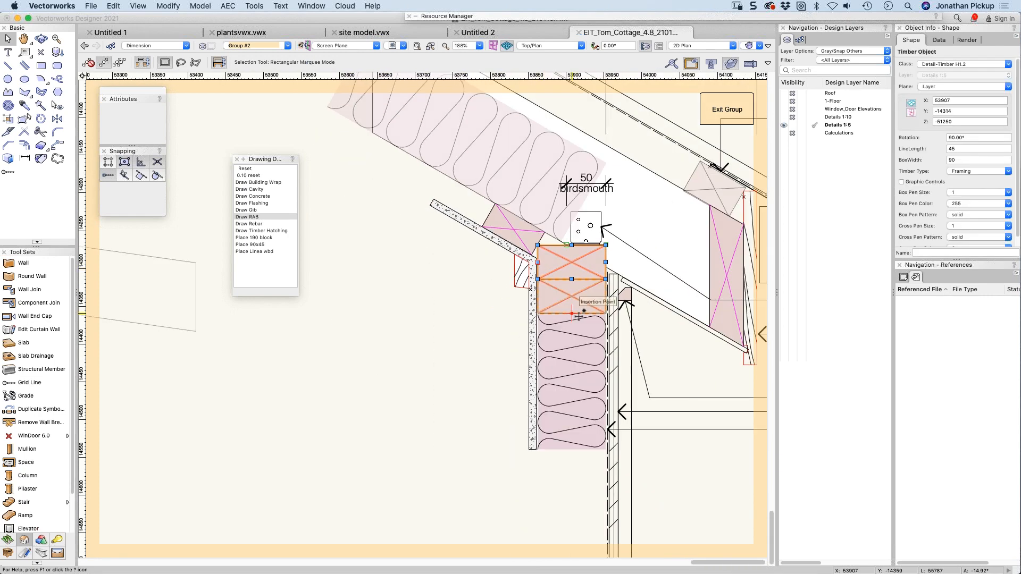
pyautogui.click(583, 344)
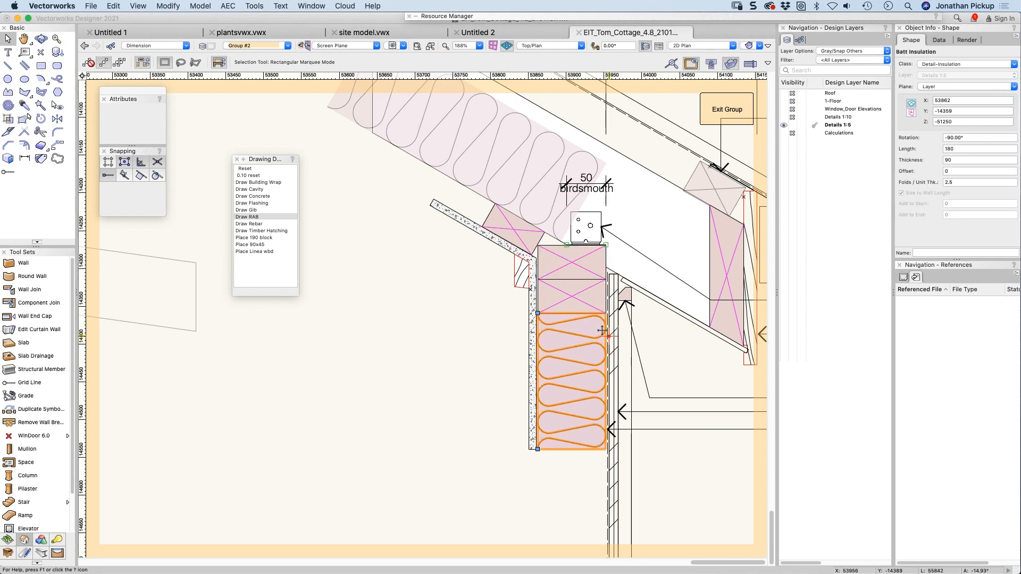
pyautogui.moveTo(605, 334); pyautogui.dragTo(418, 415, button='middle')
pyautogui.click(404, 293)
pyautogui.click(403, 295)
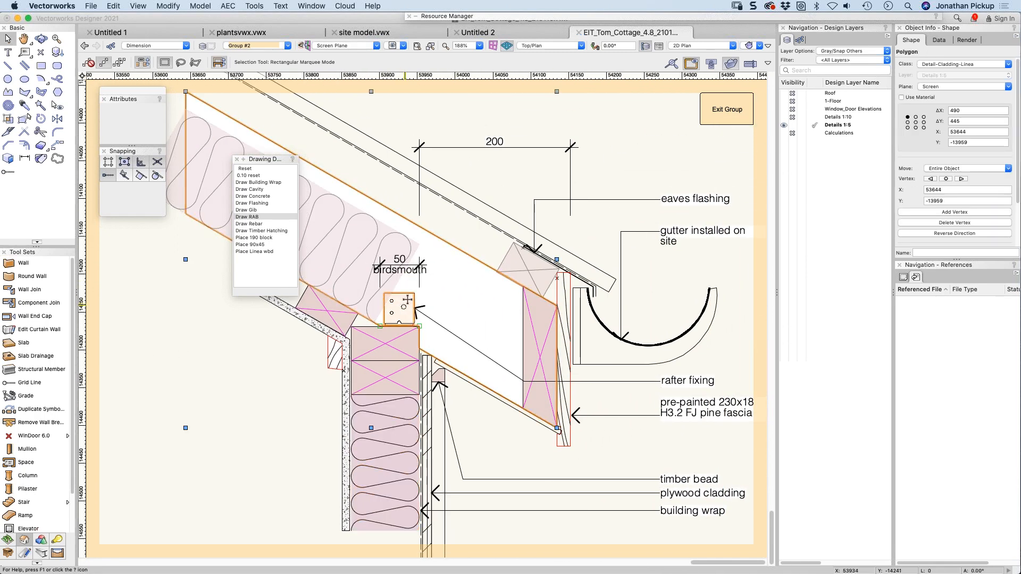
pyautogui.scroll(7, 373, 336)
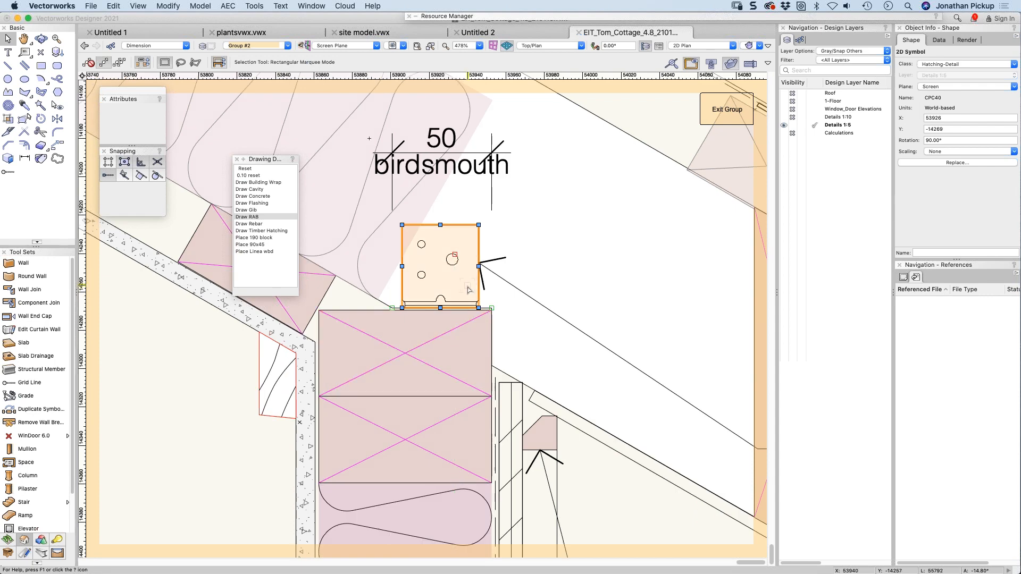
pyautogui.scroll(-8, 468, 290)
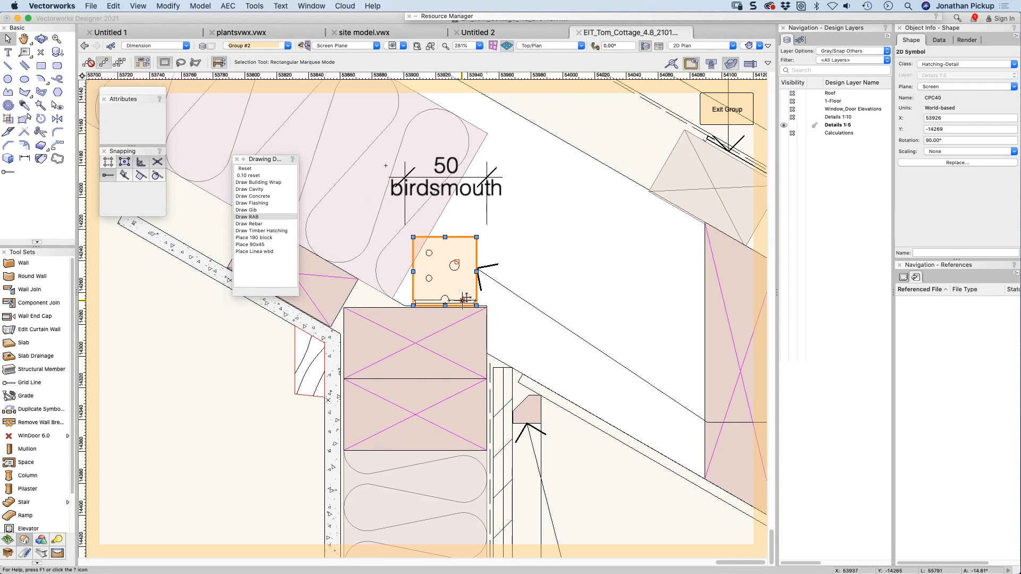
# Step: Leave the eaves detail's group, enter the ridge detail's group and select the Multigrip symbol on the right of the ridge beam
pyautogui.moveTo(545, 297); pyautogui.dragTo(593, 289, button='middle')
pyautogui.scroll(-8, 734, 298)
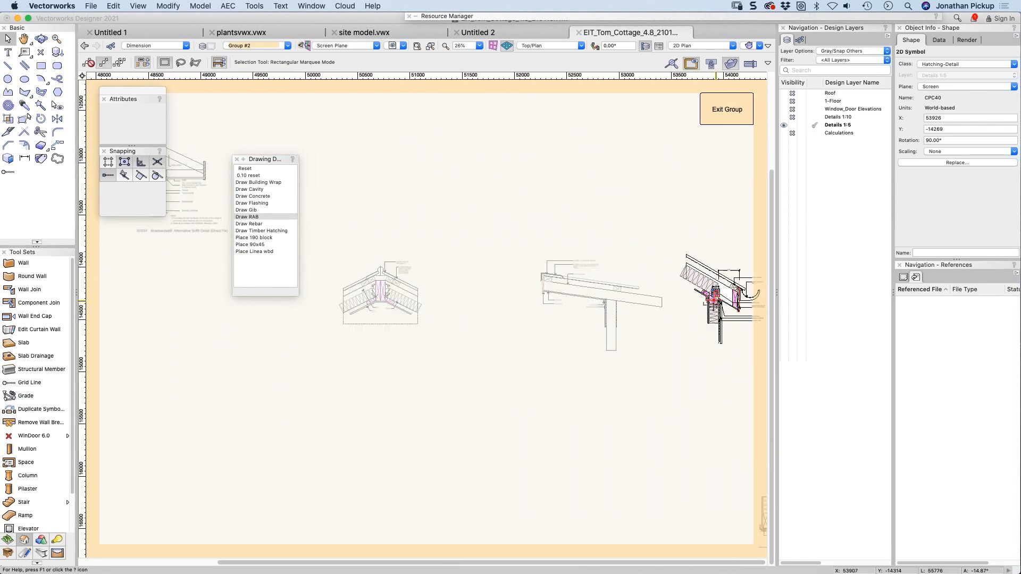
pyautogui.click(704, 97)
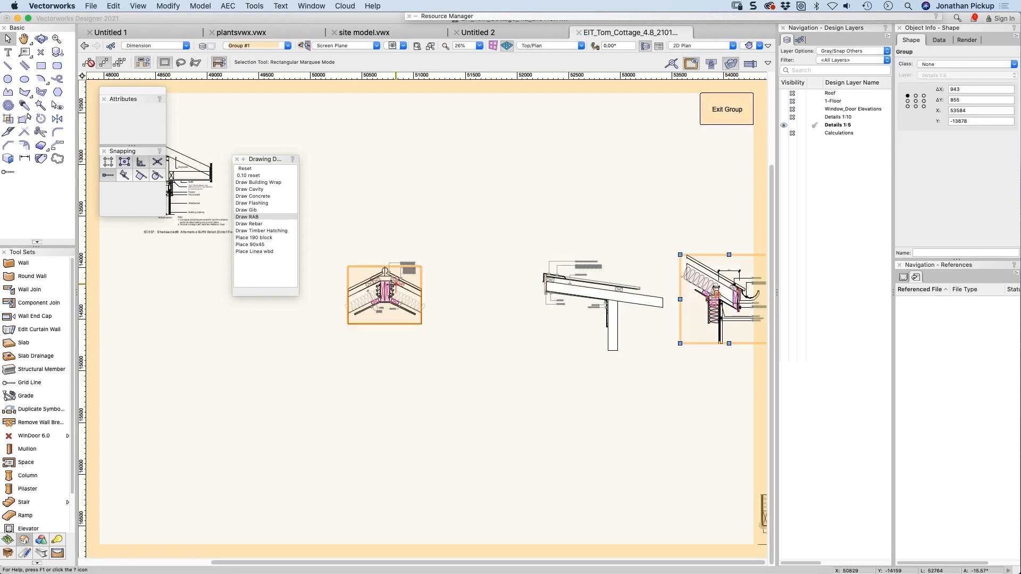
pyautogui.scroll(10, 400, 292)
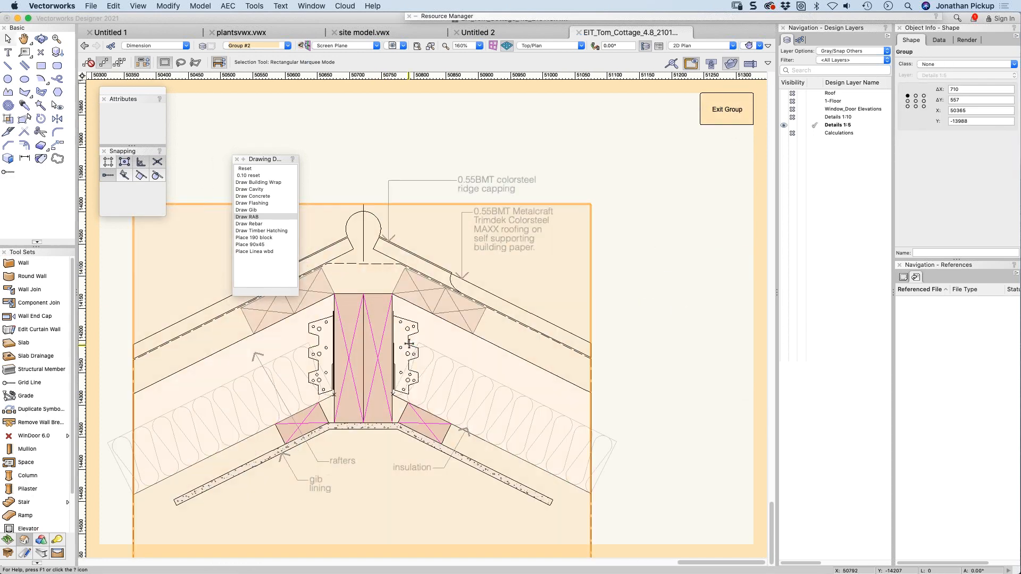
pyautogui.doubleClick(413, 342)
pyautogui.click(409, 344)
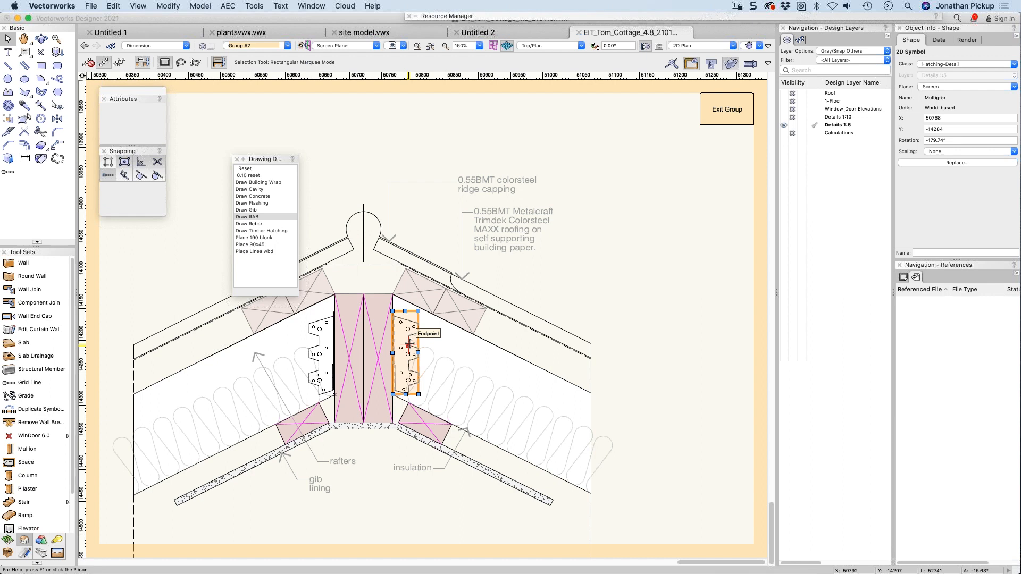
# Step: Replace the right-hand Multigrip symbol with a duplicate of itself, snapped to the original's insertion point against the ridge beam
pyautogui.keyDown('alt'); pyautogui.moveTo(409, 345); pyautogui.dragTo(682, 171); pyautogui.keyUp('alt')
pyautogui.click(663, 246)
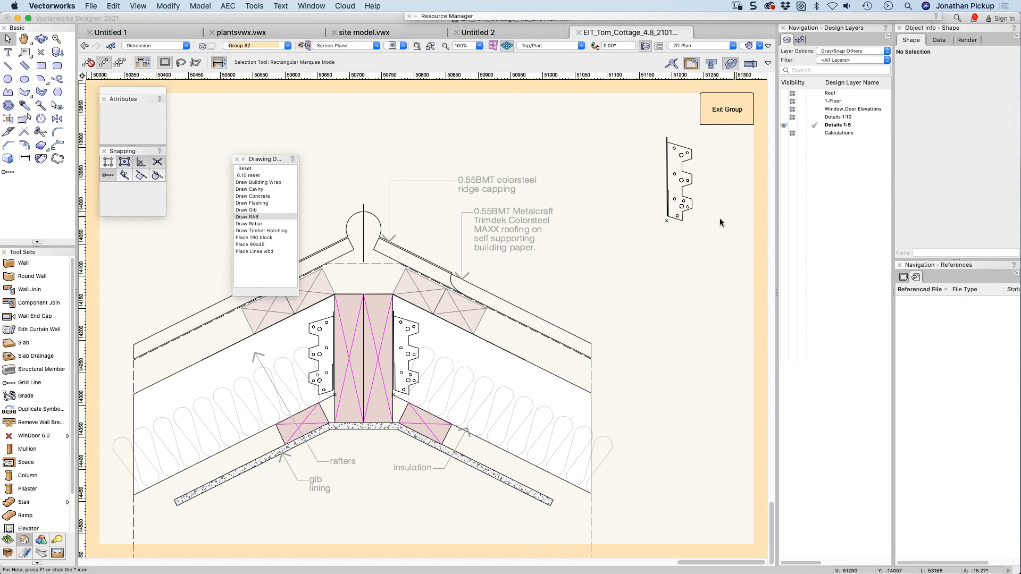
pyautogui.click(412, 342)
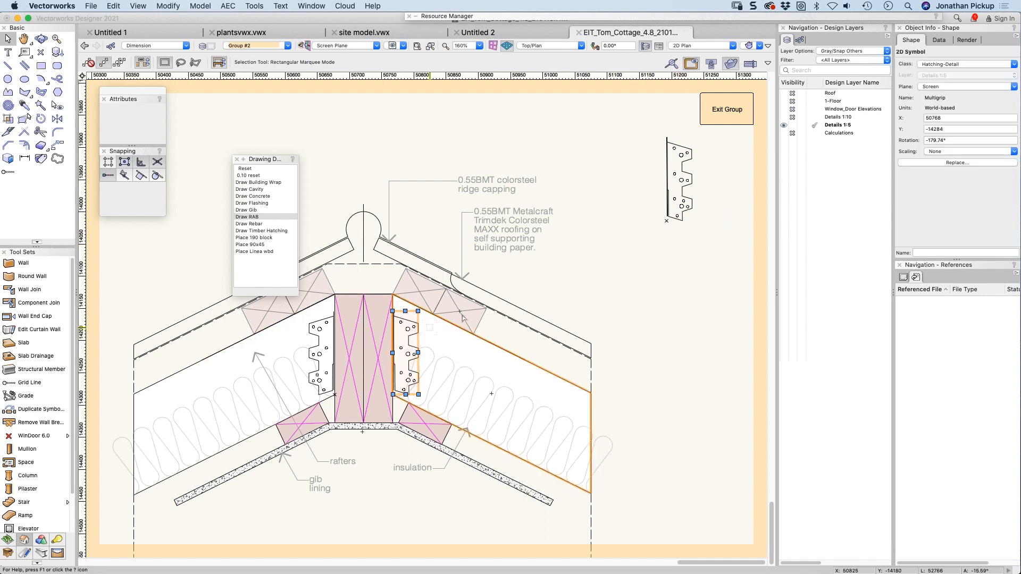
pyautogui.press('Delete')
pyautogui.moveTo(666, 220); pyautogui.dragTo(393, 394)
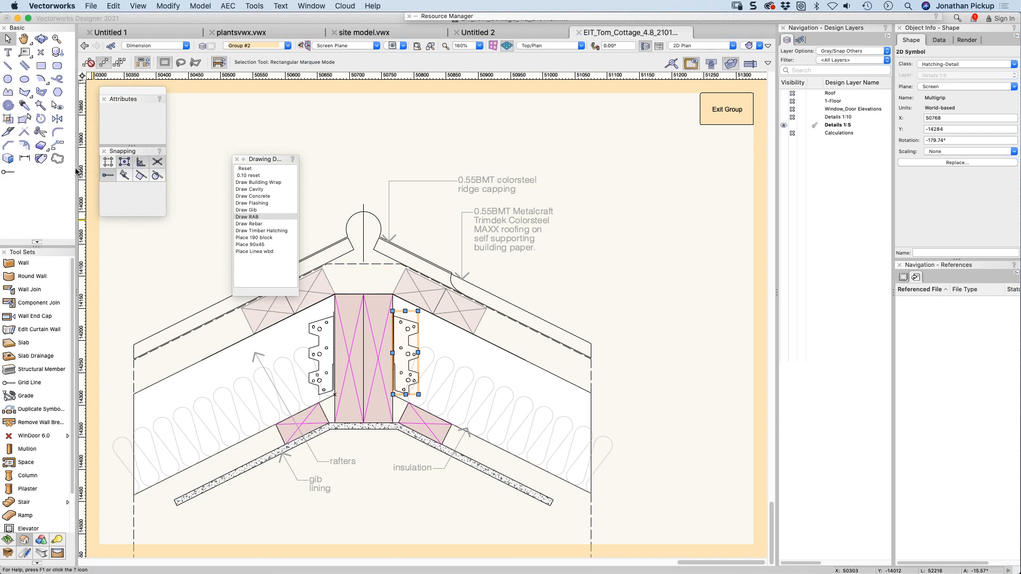
pyautogui.click(348, 154)
# Step: Look through the recently opened files and choose EIT_Tom_Cottage_4.8_210113.vwx
pyautogui.click(89, 5)
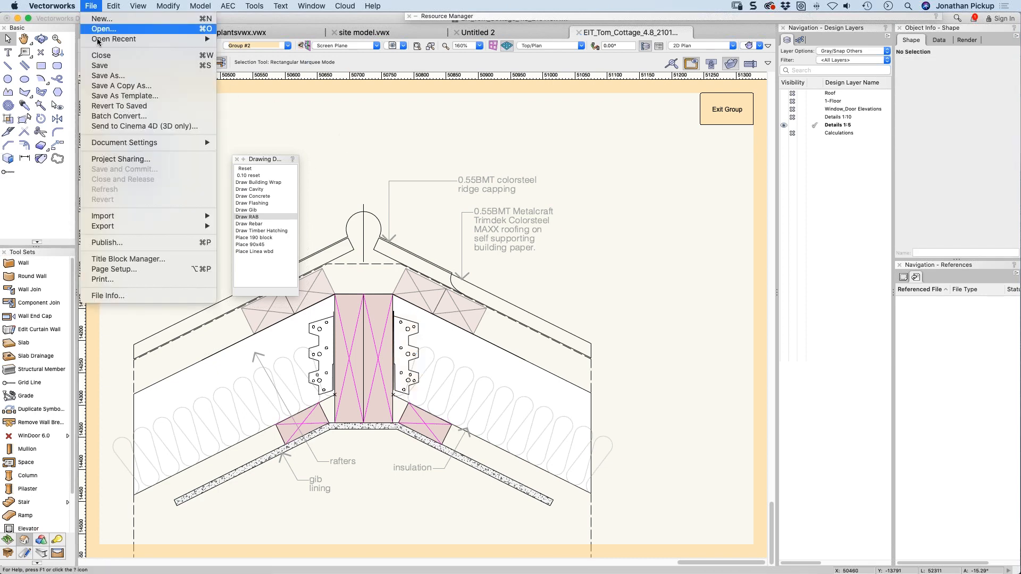
pyautogui.moveTo(95, 40)
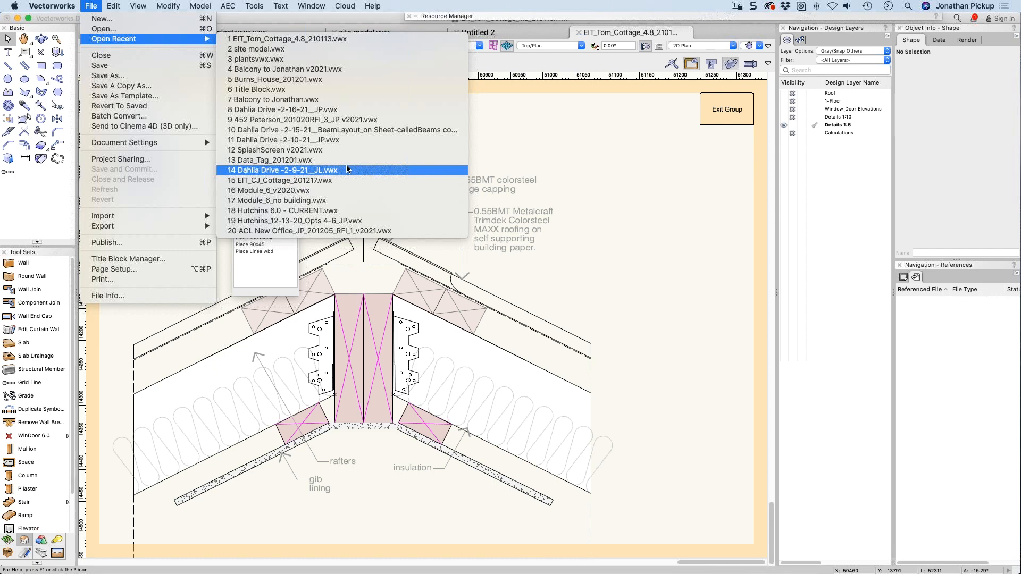
pyautogui.click(300, 40)
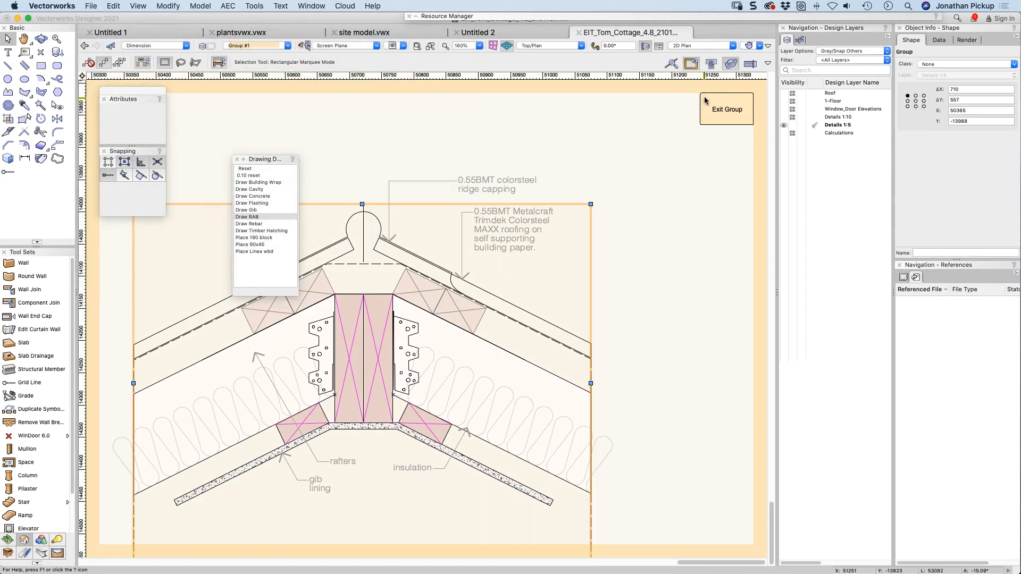
# Step: Exit the remaining group around the details and switch to the Untitled 1 drawing
pyautogui.click(709, 113)
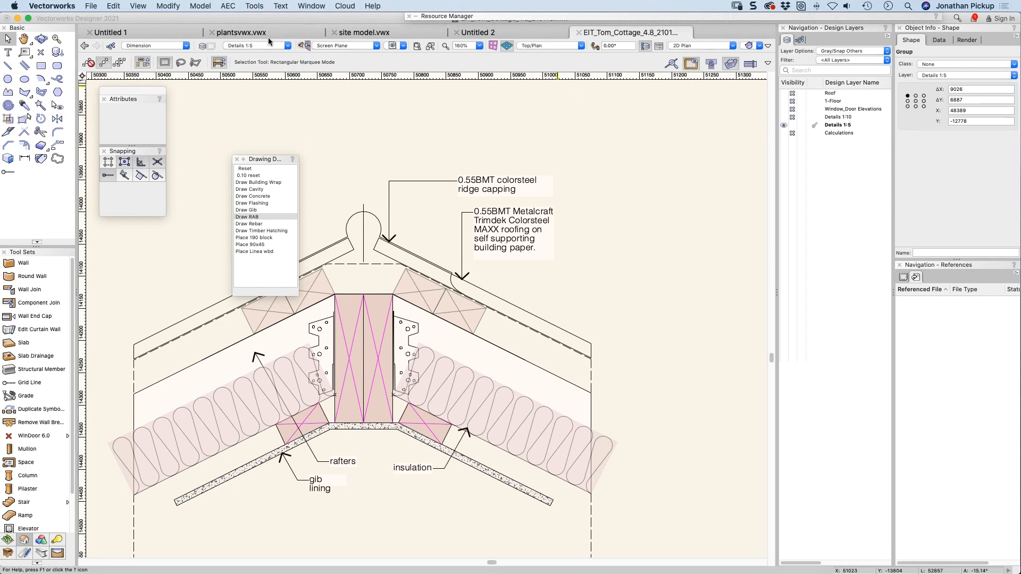
pyautogui.click(168, 32)
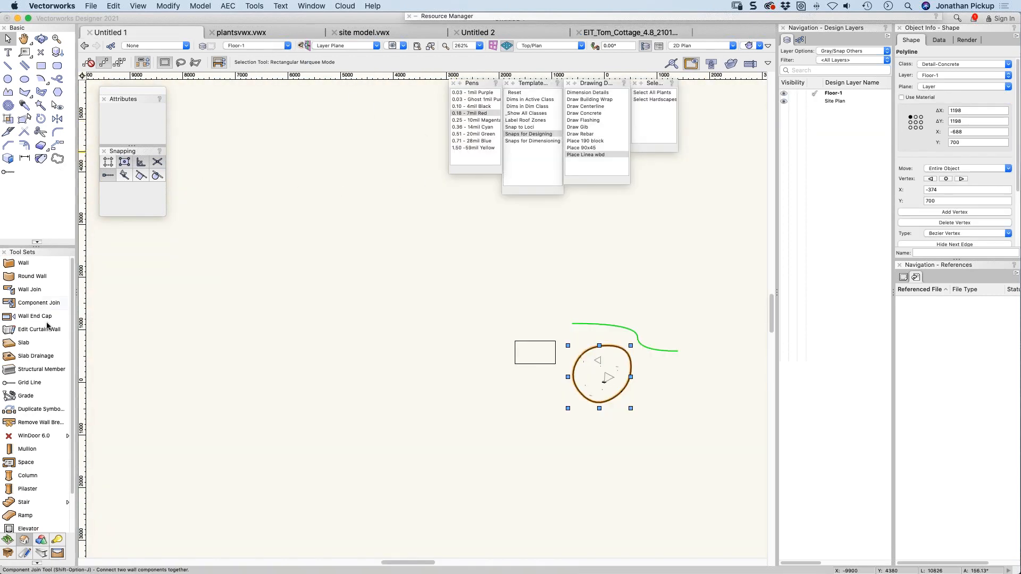
# Step: Draw a structural member running from about X -6240, Y 2400 to X -3840, Y 2760 in the empty area of the plan
pyautogui.click(32, 368)
pyautogui.click(275, 255)
pyautogui.click(402, 237)
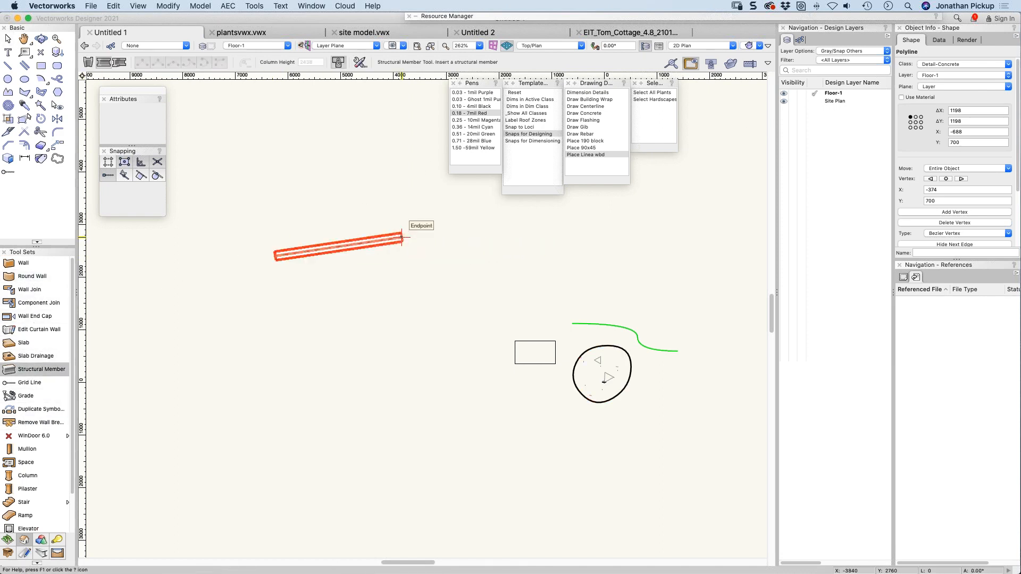
pyautogui.press('x')
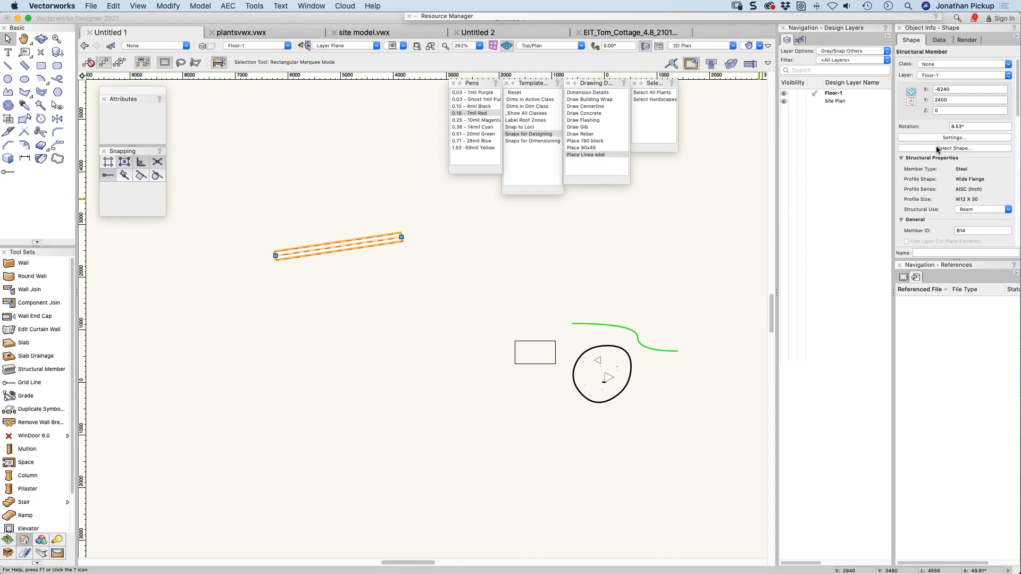
# Step: Turn on material use in the structural member's steel shape and assign Metal Steel Galvanized MT, searching the libraries for "galv"
pyautogui.click(899, 148)
pyautogui.click(460, 218)
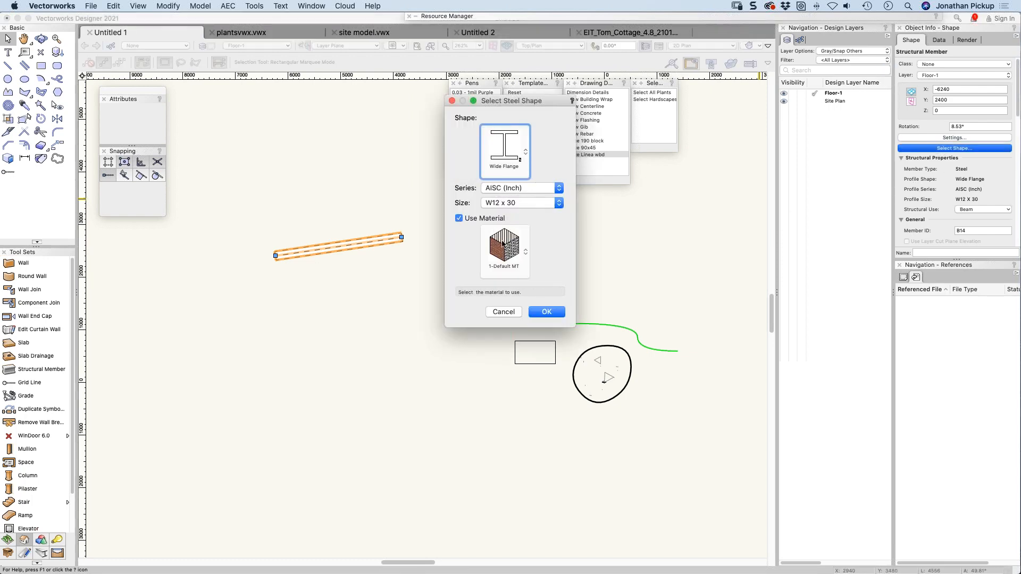
pyautogui.click(505, 244)
pyautogui.click(662, 289)
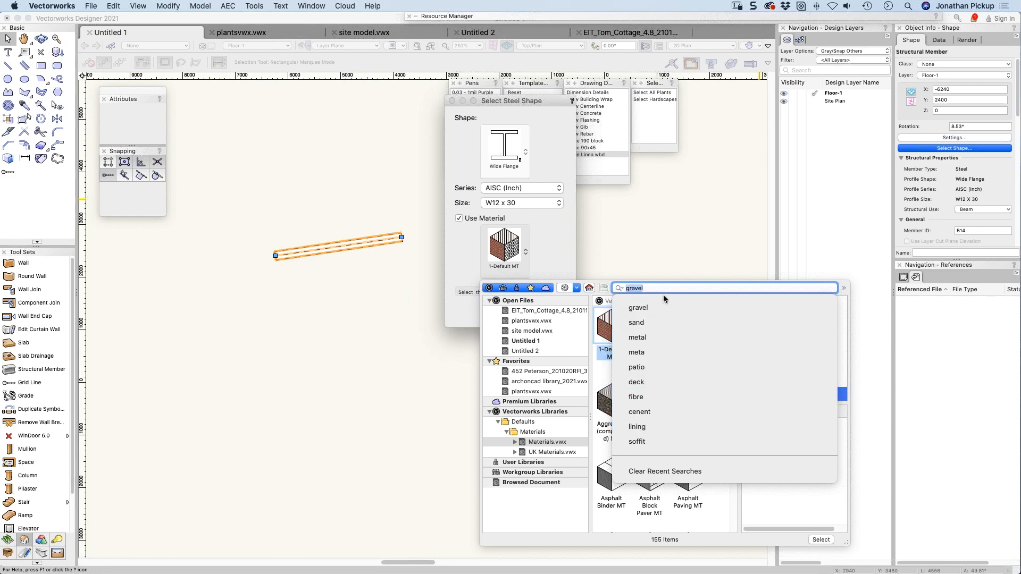
pyautogui.write('gal')
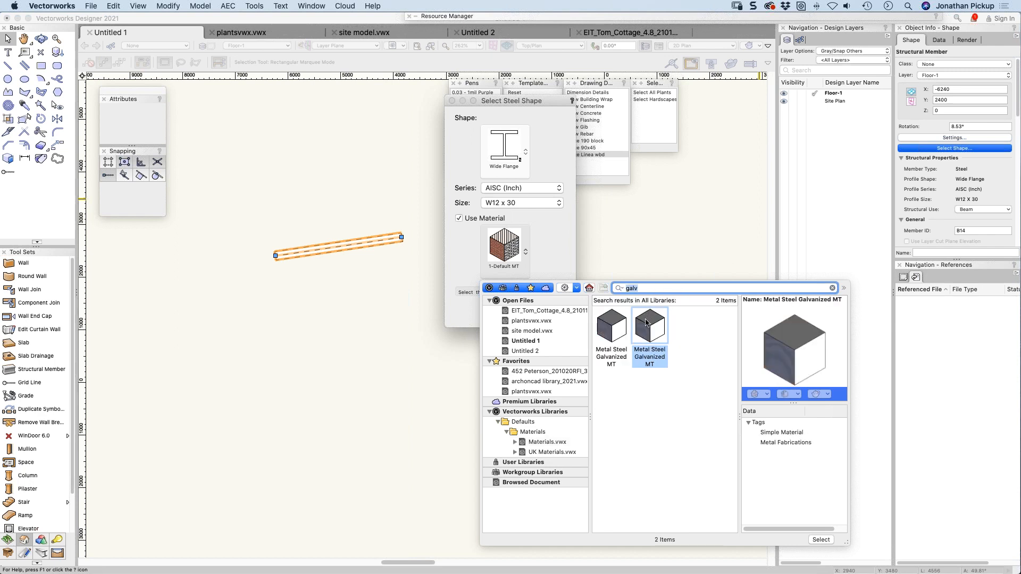
pyautogui.doubleClick(643, 321)
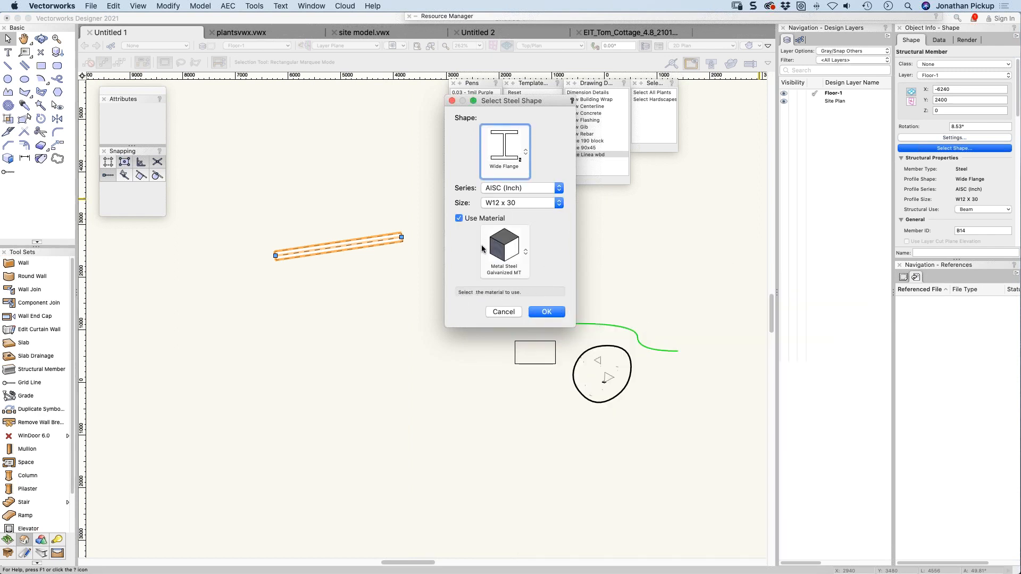
pyautogui.click(546, 312)
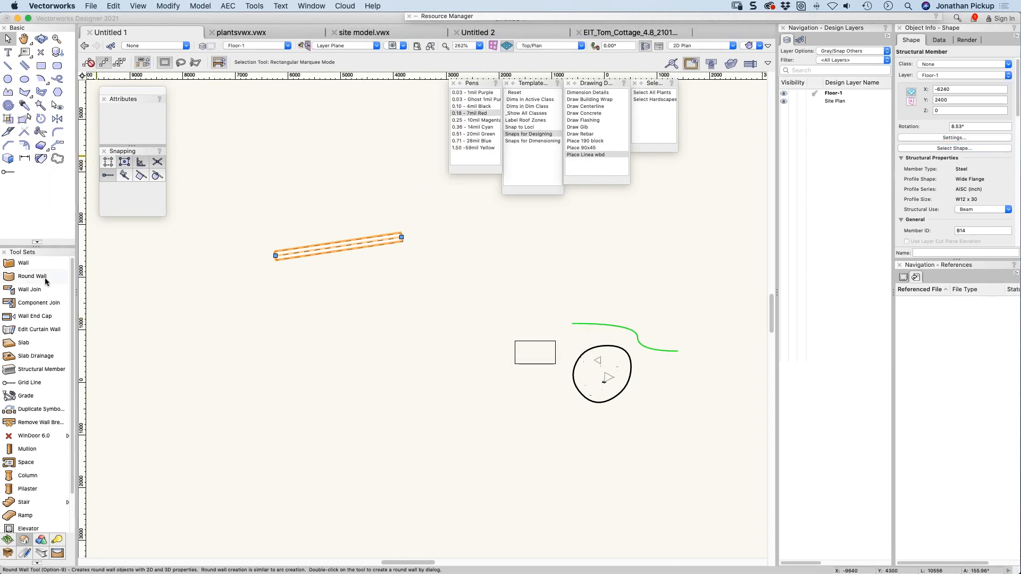
# Step: Place an unstyled column at about X -6920, Y 1180, accepting its default properties
pyautogui.click(27, 475)
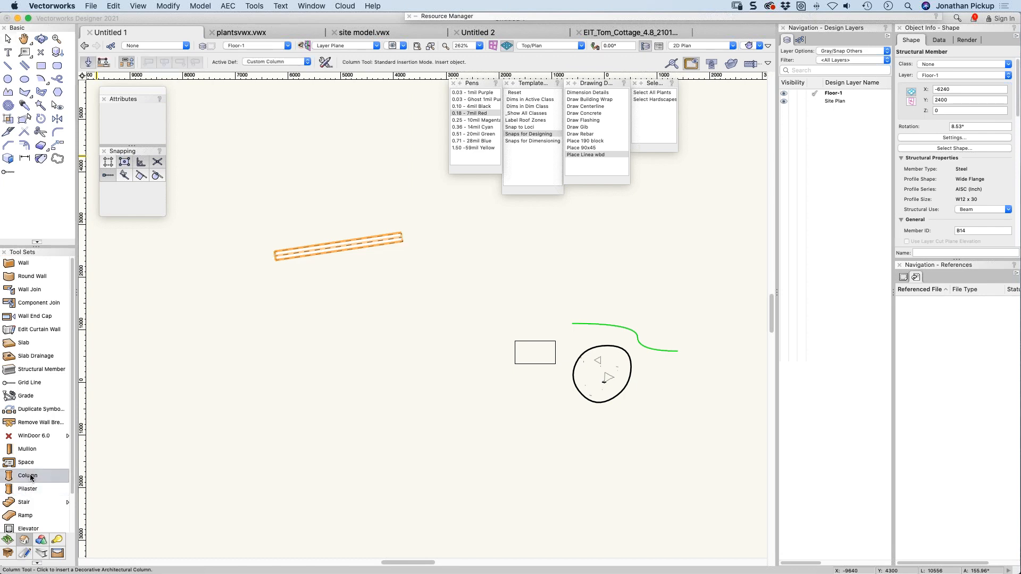
pyautogui.click(239, 320)
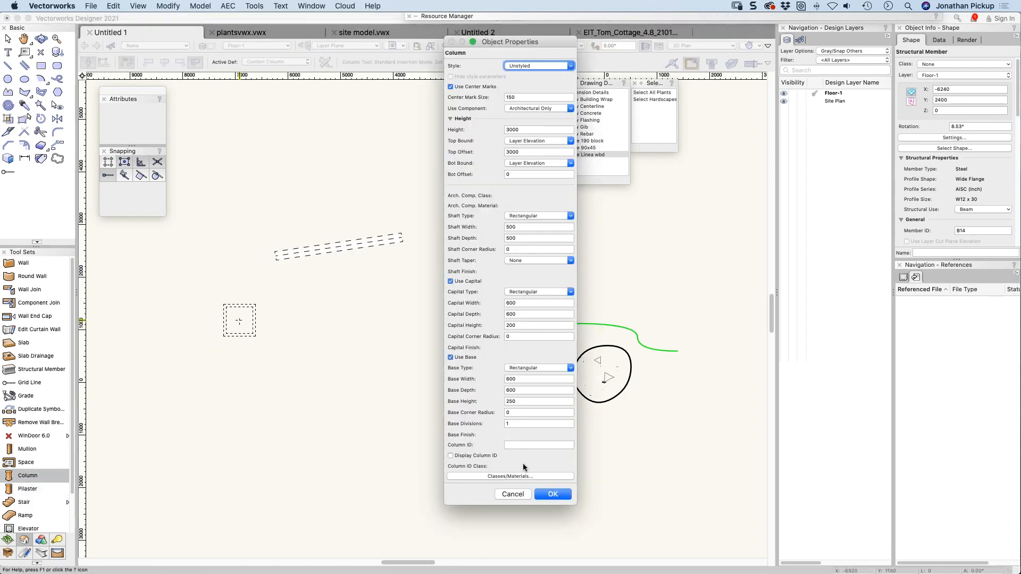
pyautogui.click(539, 494)
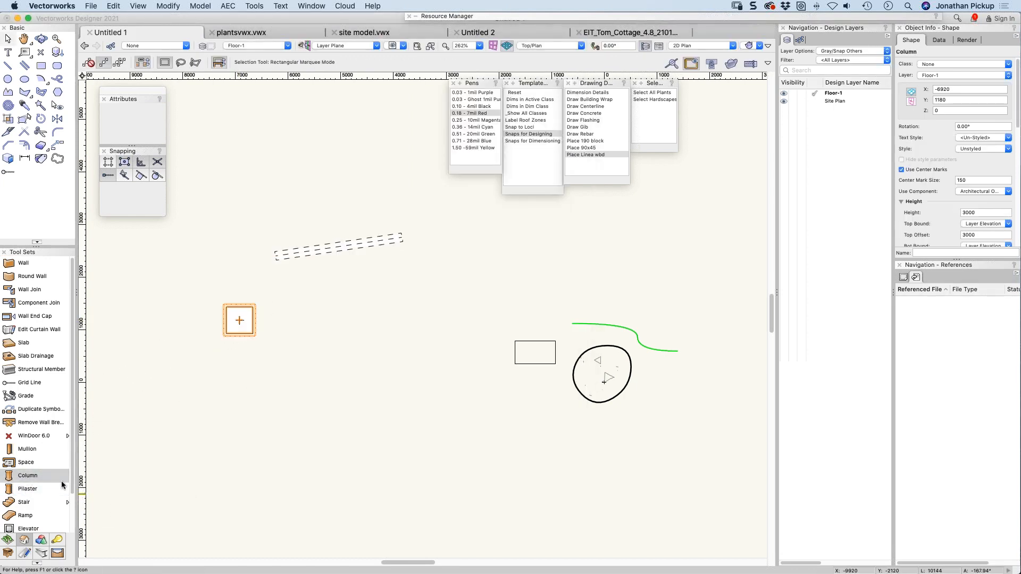
# Step: Place a straight stair with the current stair settings at about X -4920, Y -180, crossing the structural member
pyautogui.click(33, 503)
pyautogui.click(344, 392)
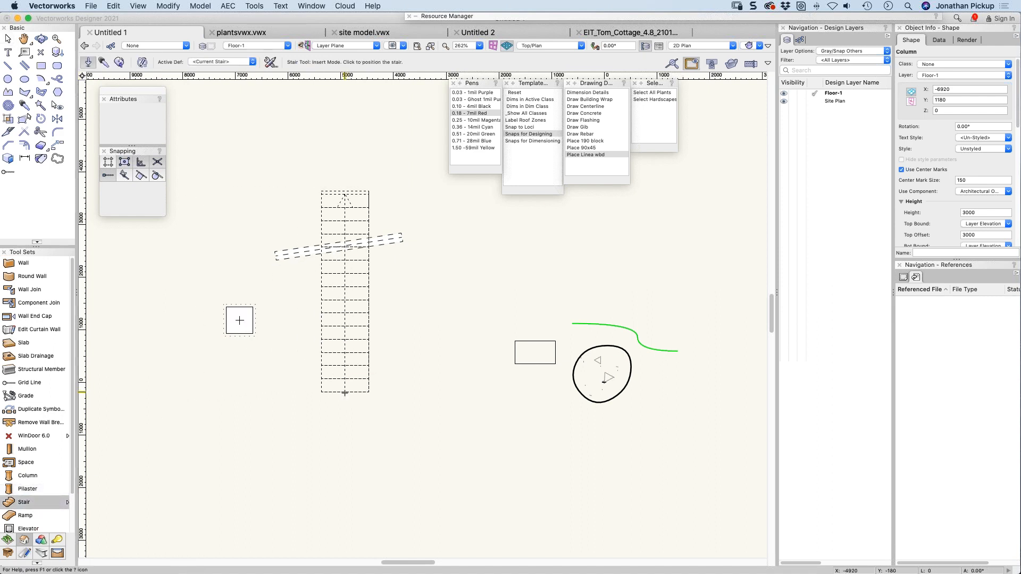
pyautogui.press('x')
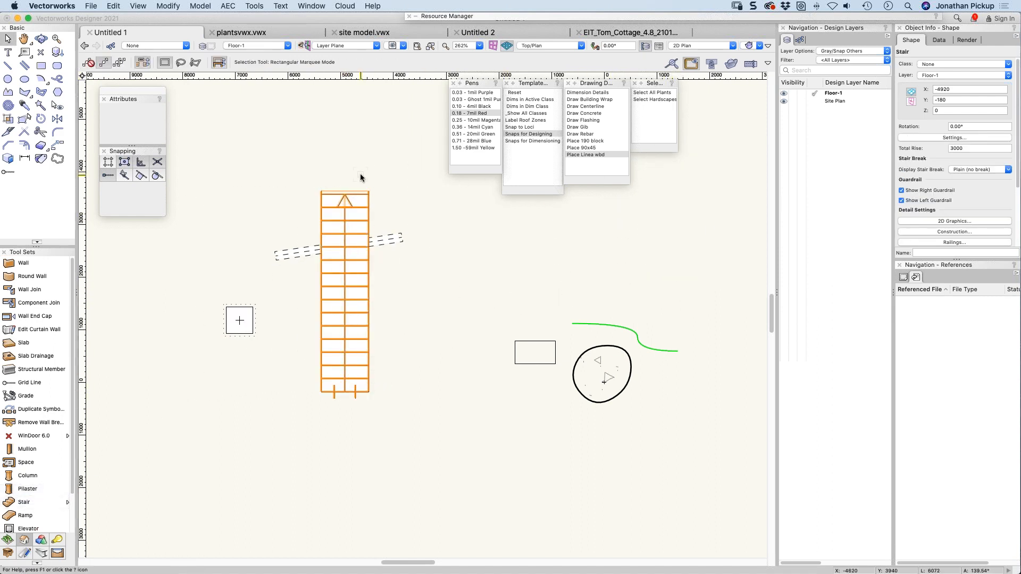
pyautogui.doubleClick(345, 312)
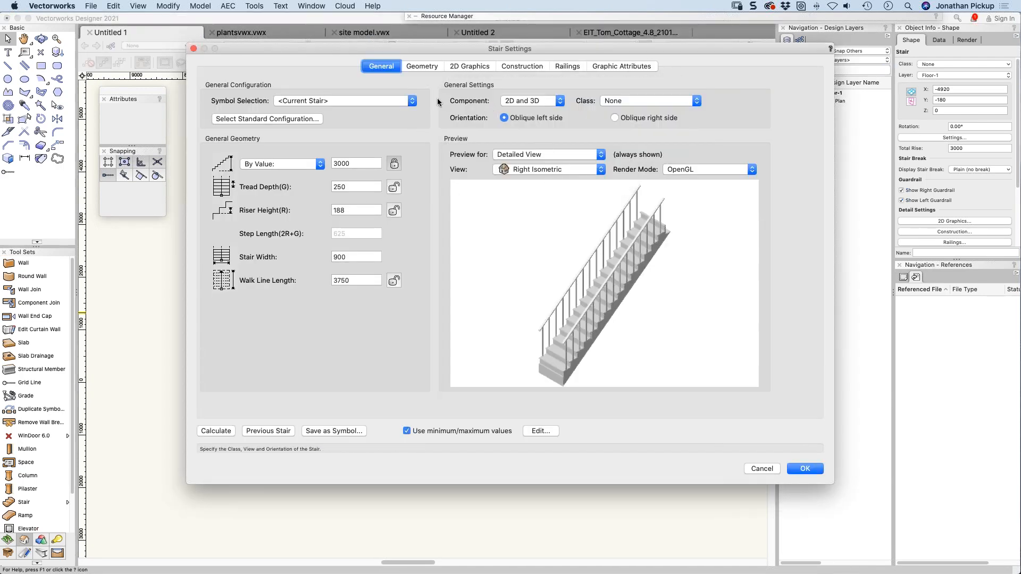
pyautogui.click(617, 67)
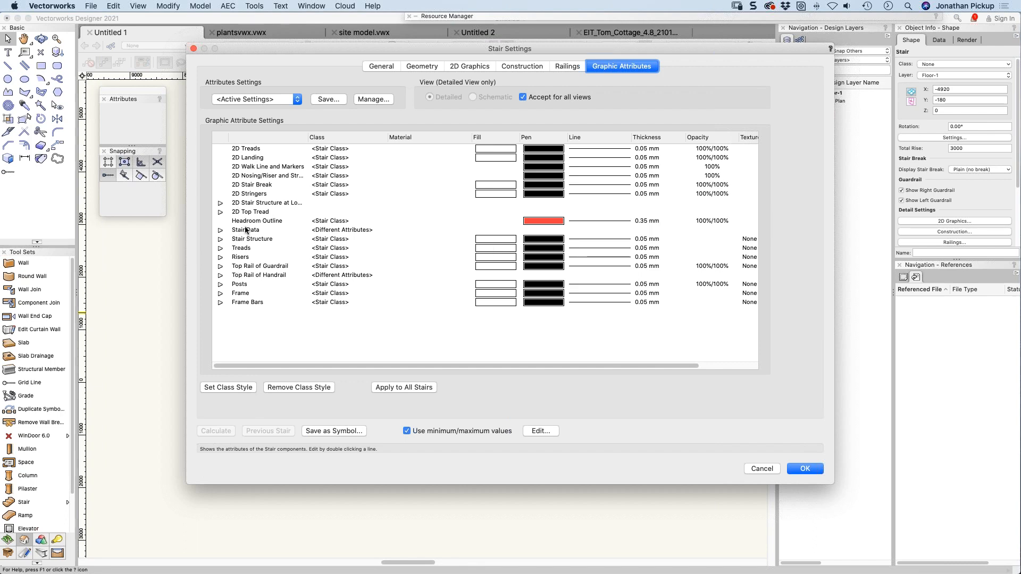
pyautogui.click(221, 257)
pyautogui.click(275, 265)
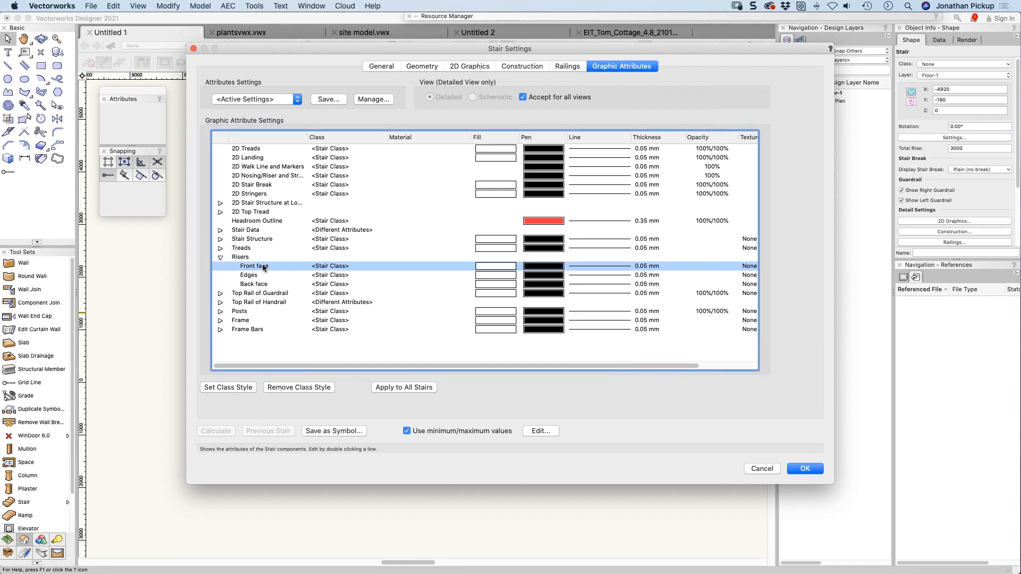
pyautogui.doubleClick(508, 263)
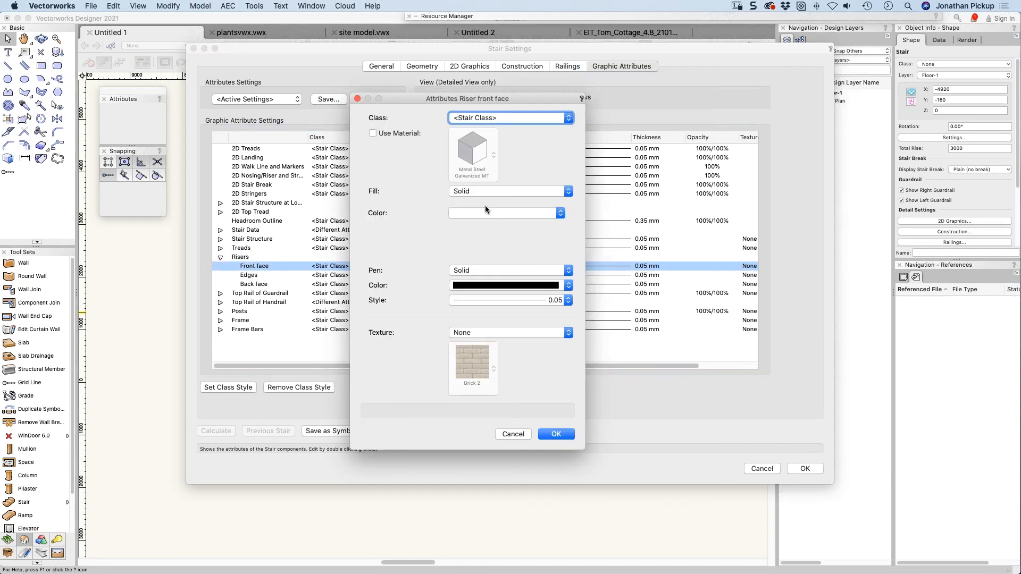
pyautogui.click(385, 134)
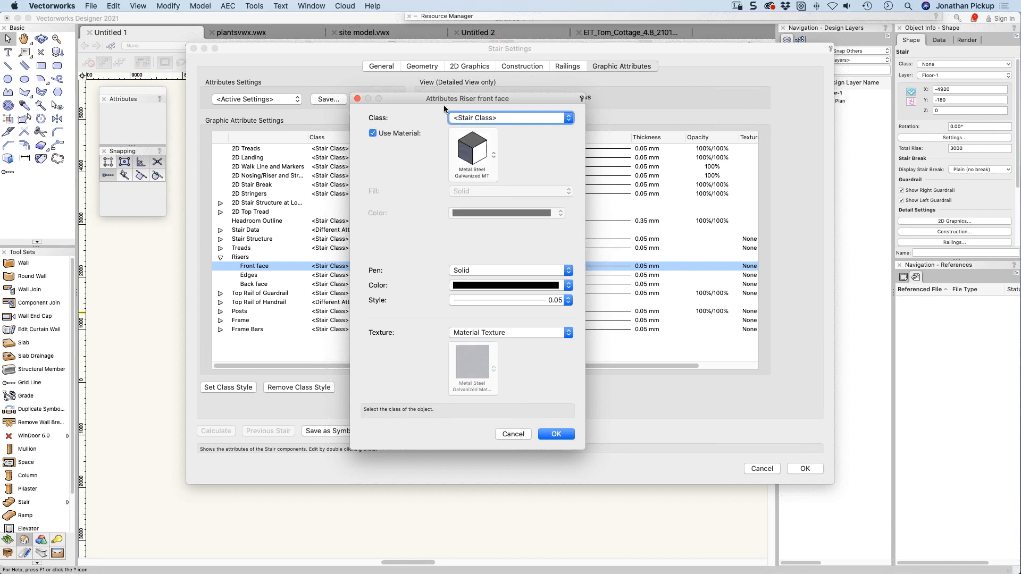
pyautogui.click(513, 435)
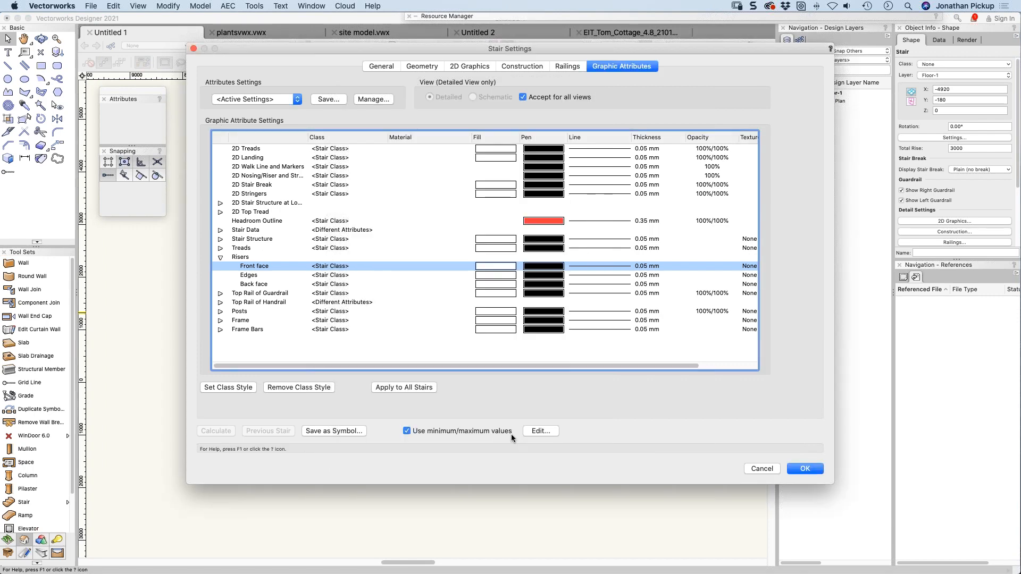
pyautogui.click(758, 469)
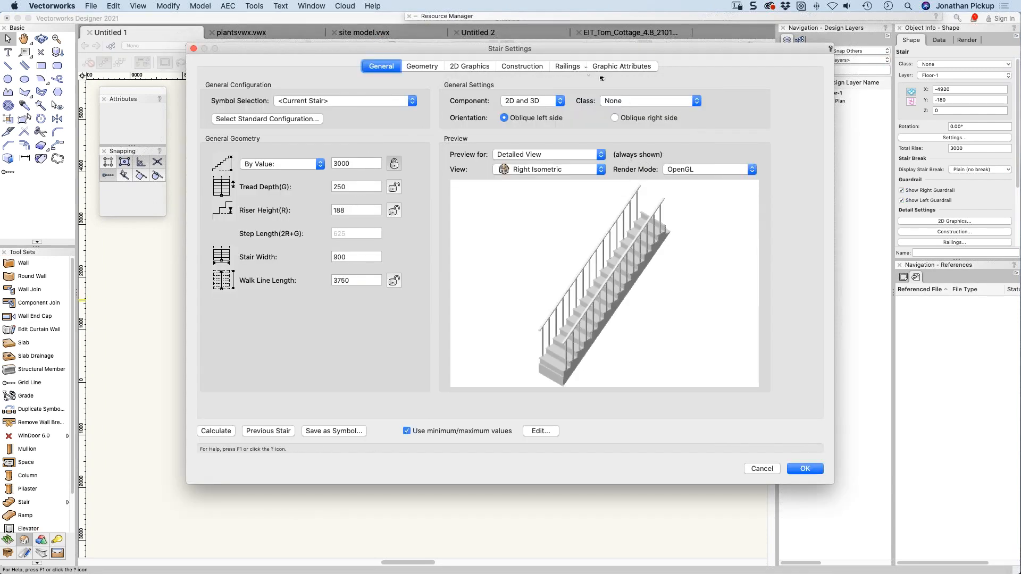
# Step: Turn on material use for the front face of the risers in the stair's graphic attributes
pyautogui.click(608, 67)
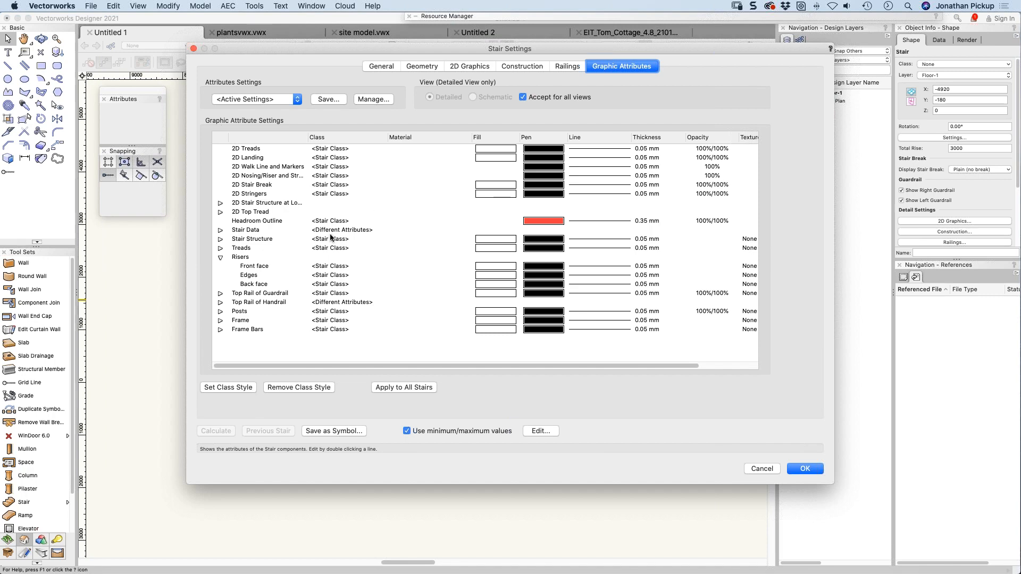
pyautogui.click(254, 267)
pyautogui.doubleClick(398, 263)
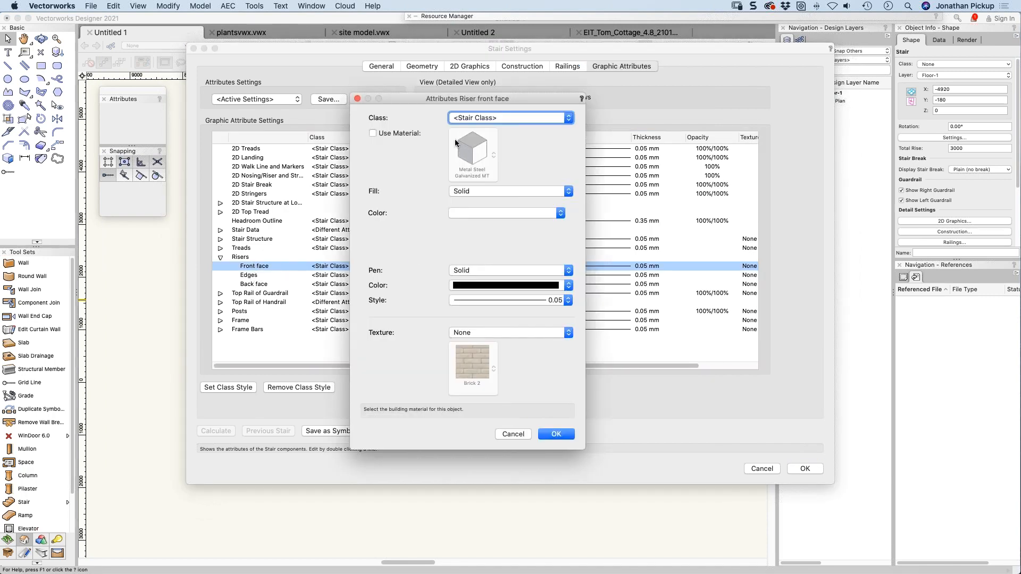
pyautogui.click(411, 133)
# Step: Search the libraries for "wood" and assign Wood Bamboo MT to the riser front face, keeping Material Texture as its texture
pyautogui.click(472, 150)
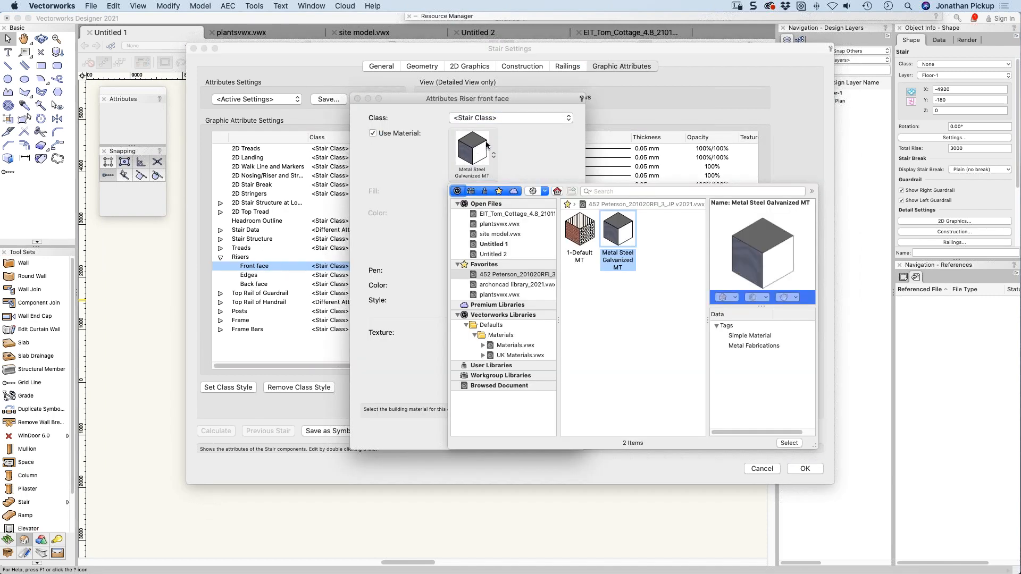
pyautogui.click(620, 191)
pyautogui.write('wood')
pyautogui.press('Return')
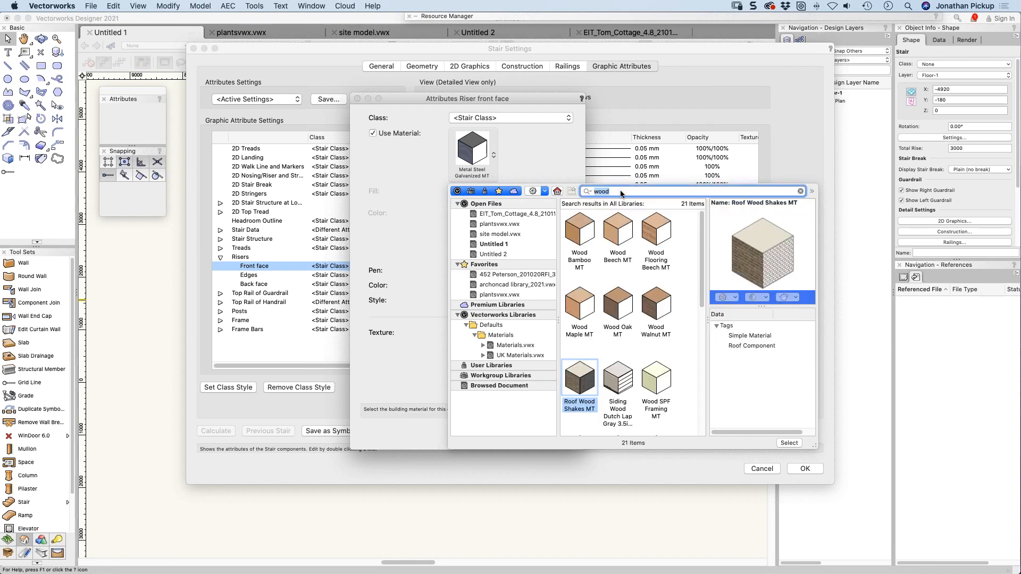
pyautogui.click(578, 226)
pyautogui.doubleClick(579, 226)
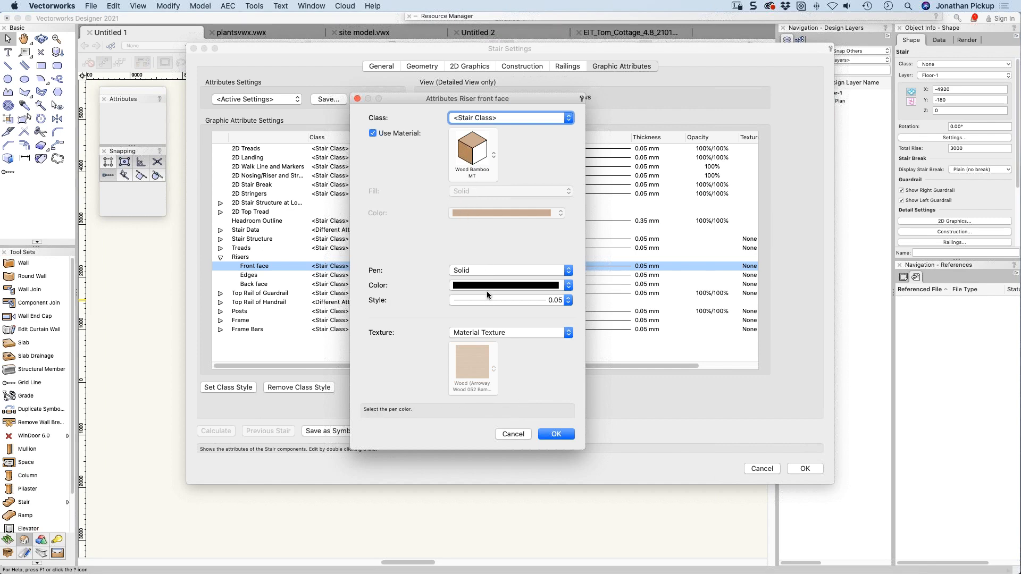
pyautogui.click(480, 332)
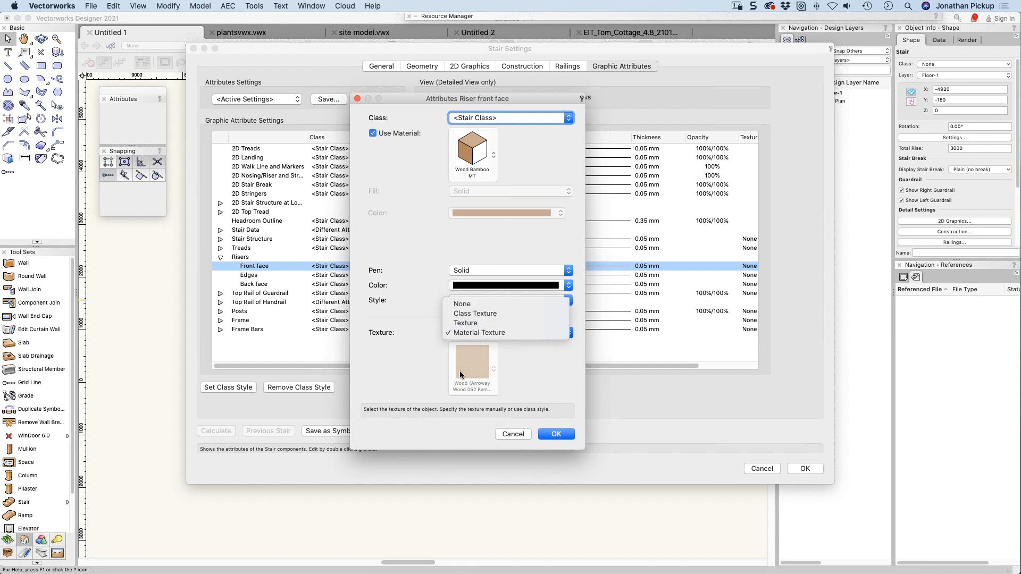
pyautogui.click(459, 371)
pyautogui.click(556, 434)
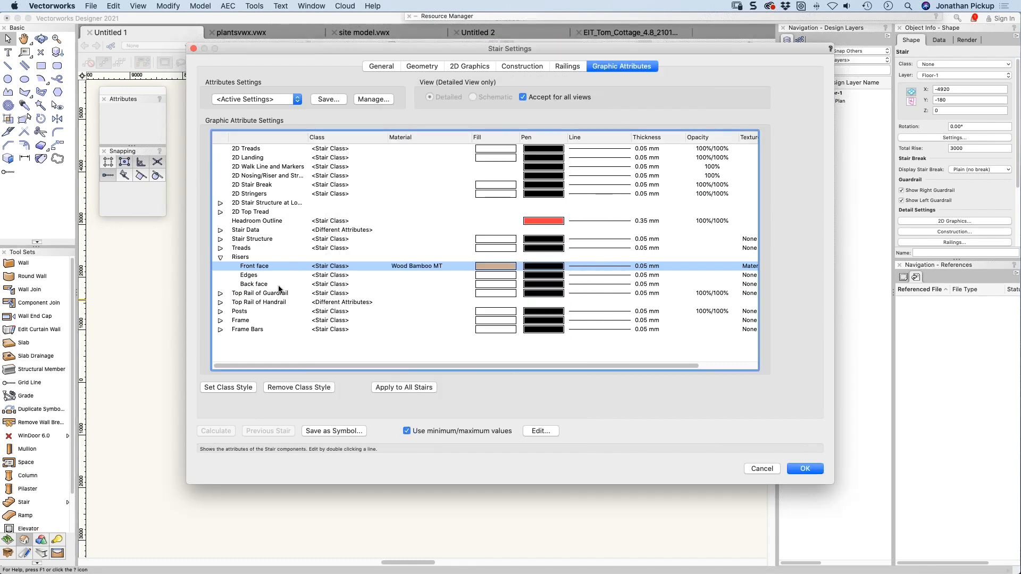
# Step: Turn on material use for the riser edges in the stair's graphic attributes
pyautogui.doubleClick(263, 273)
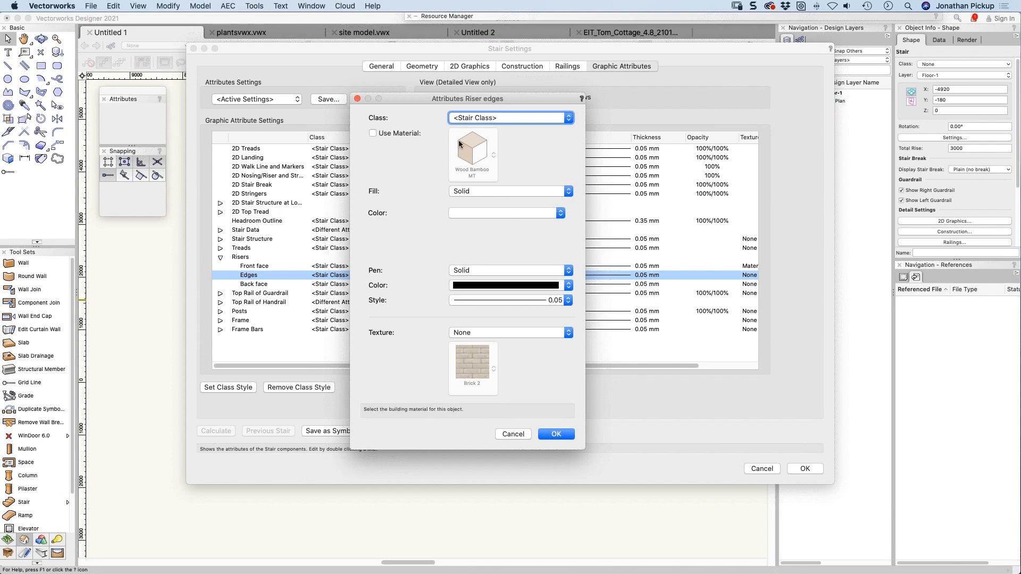
pyautogui.click(372, 133)
pyautogui.click(553, 433)
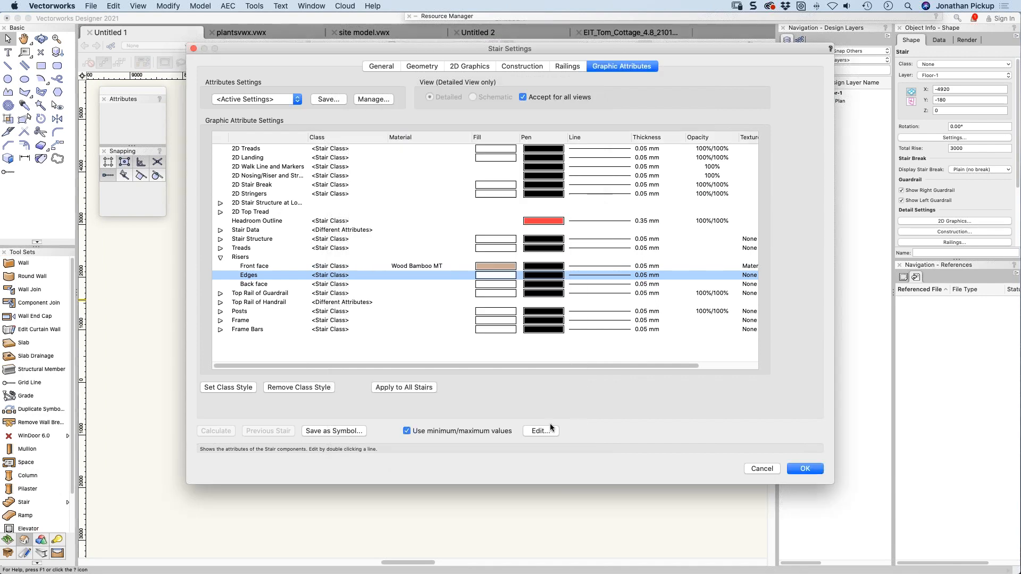
# Step: Turn on material use for the riser back face, search the libraries for "wood" and assign Wood Bamboo MT
pyautogui.doubleClick(336, 284)
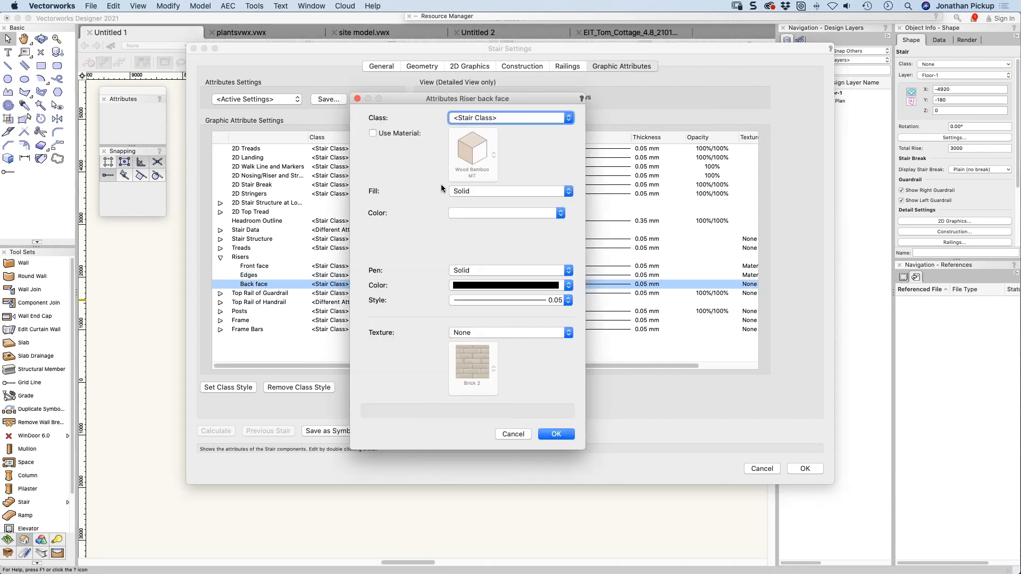
pyautogui.click(373, 133)
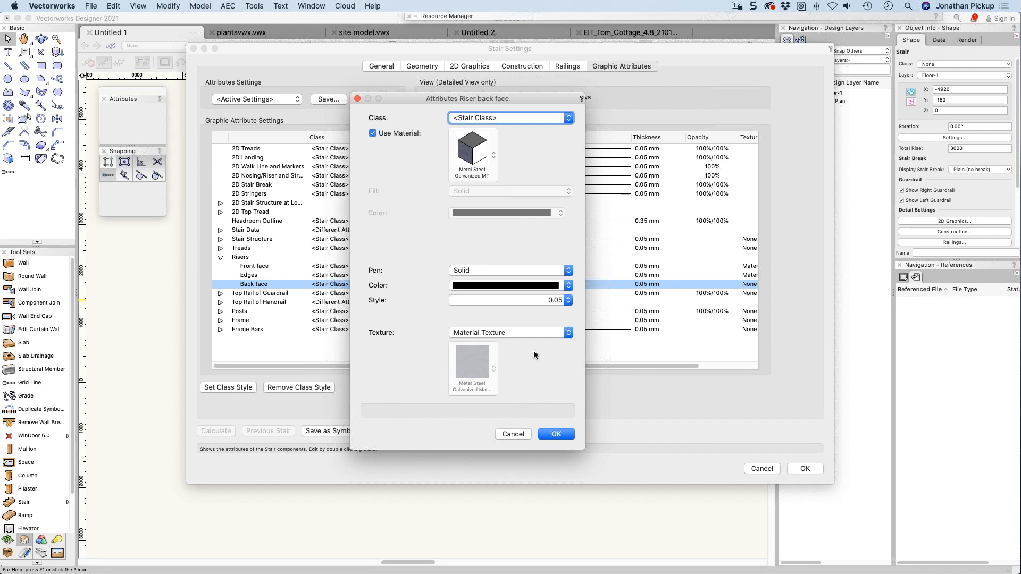
pyautogui.click(495, 167)
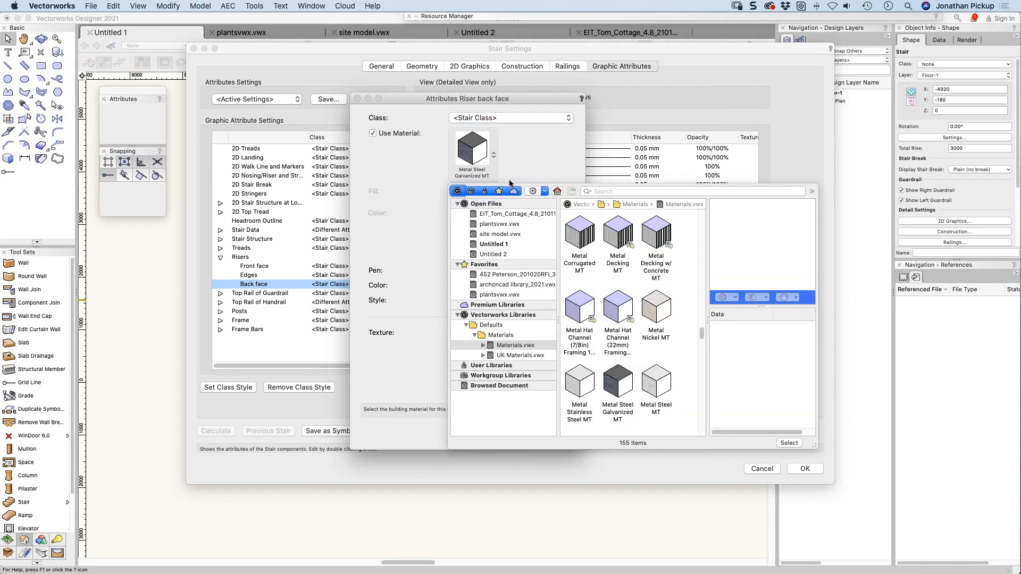
pyautogui.click(595, 187)
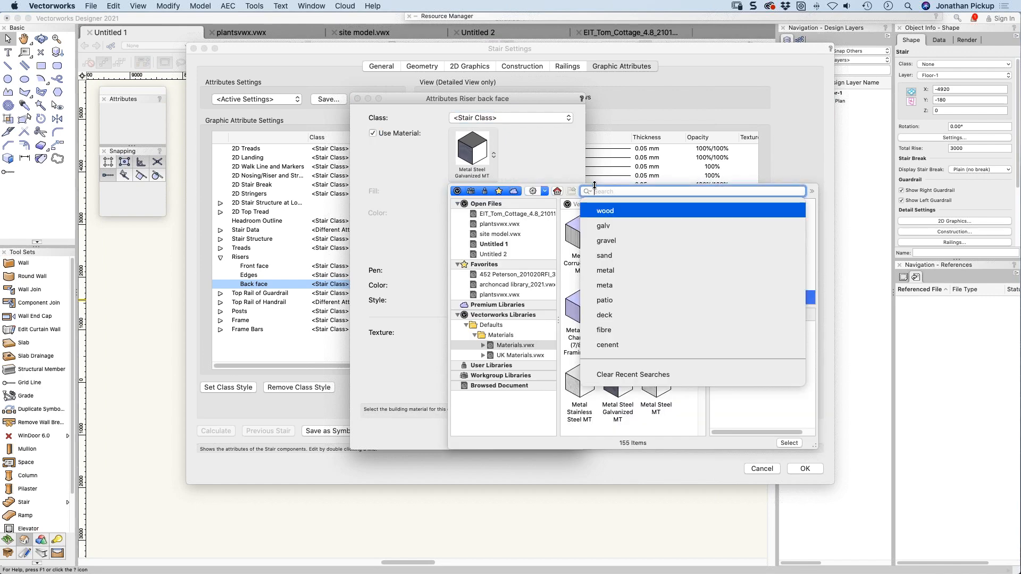
pyautogui.click(595, 187)
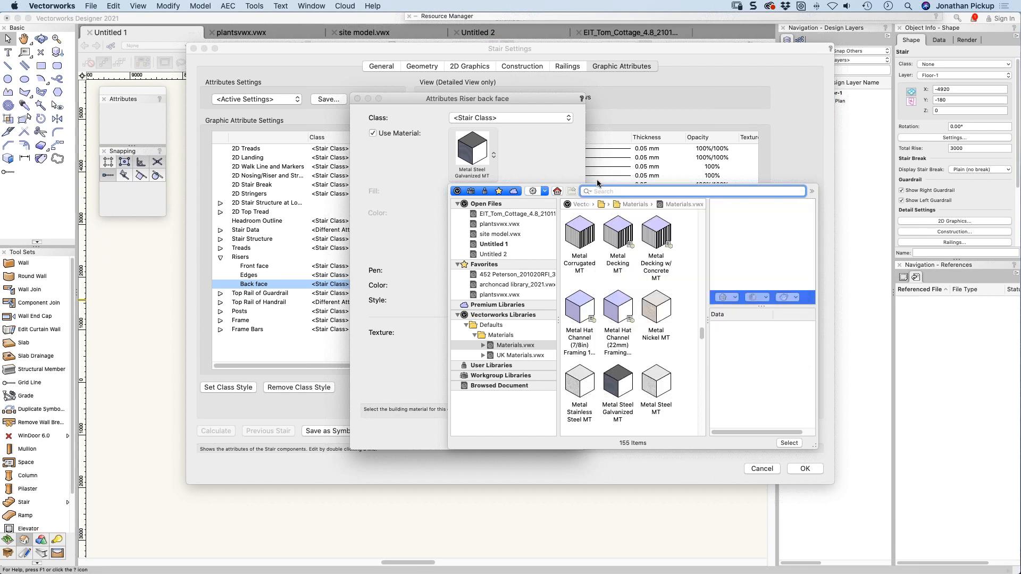
pyautogui.write('wood')
pyautogui.press('Return')
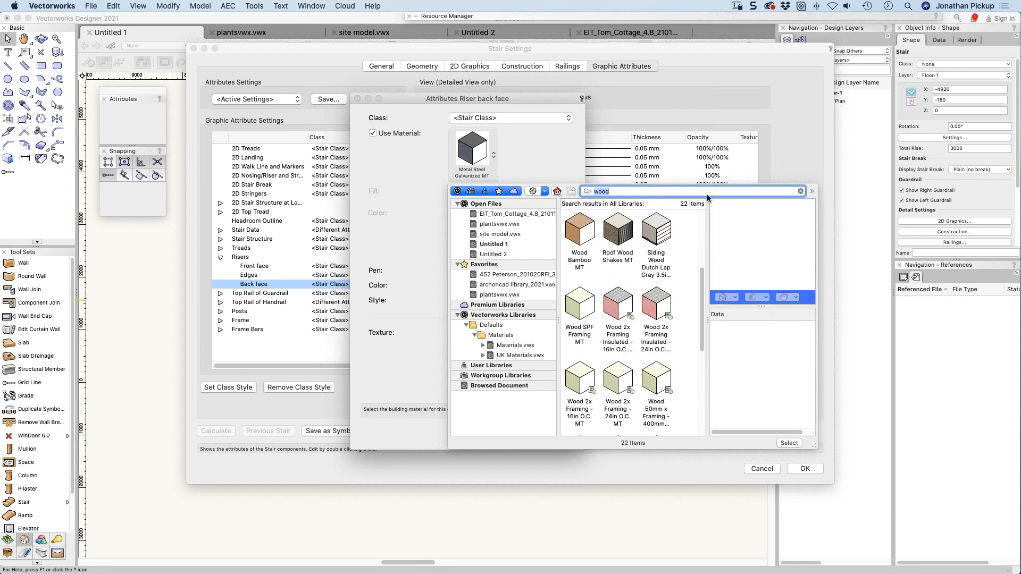
pyautogui.doubleClick(571, 233)
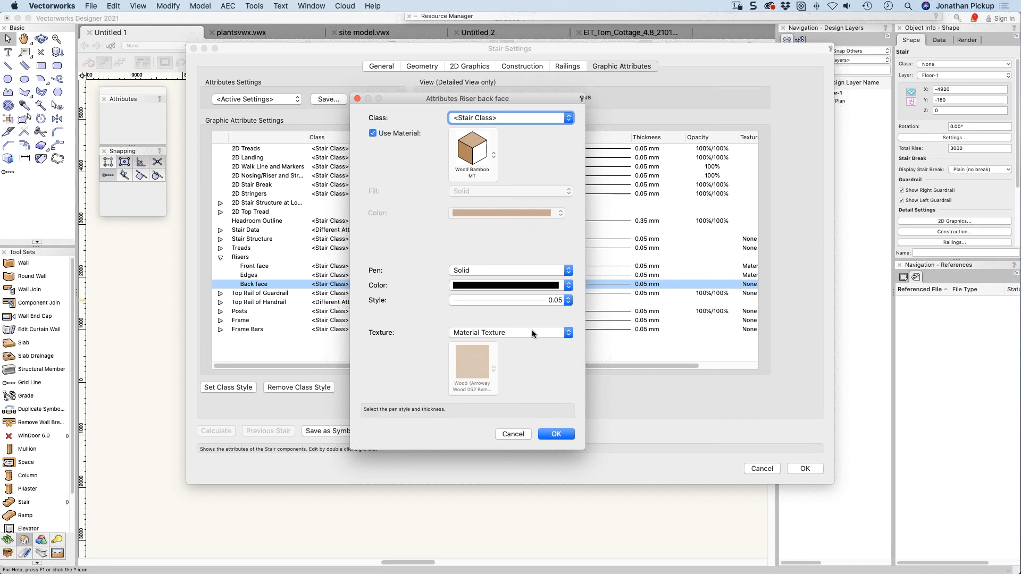
pyautogui.click(555, 435)
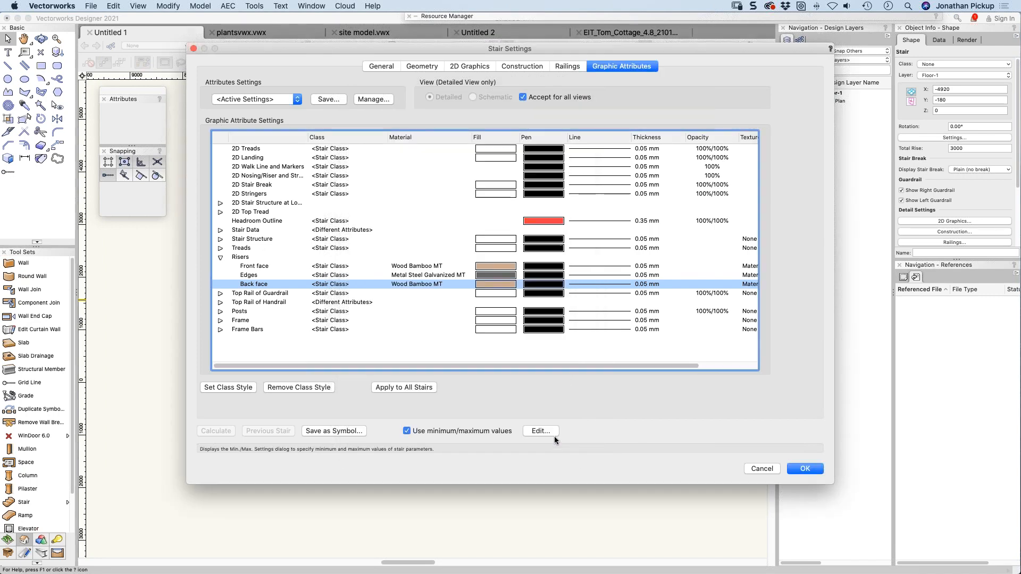
# Step: Change the riser edges' material to Wood Bamboo MT from the resources already in the Untitled 1 file
pyautogui.doubleClick(430, 275)
pyautogui.click(472, 153)
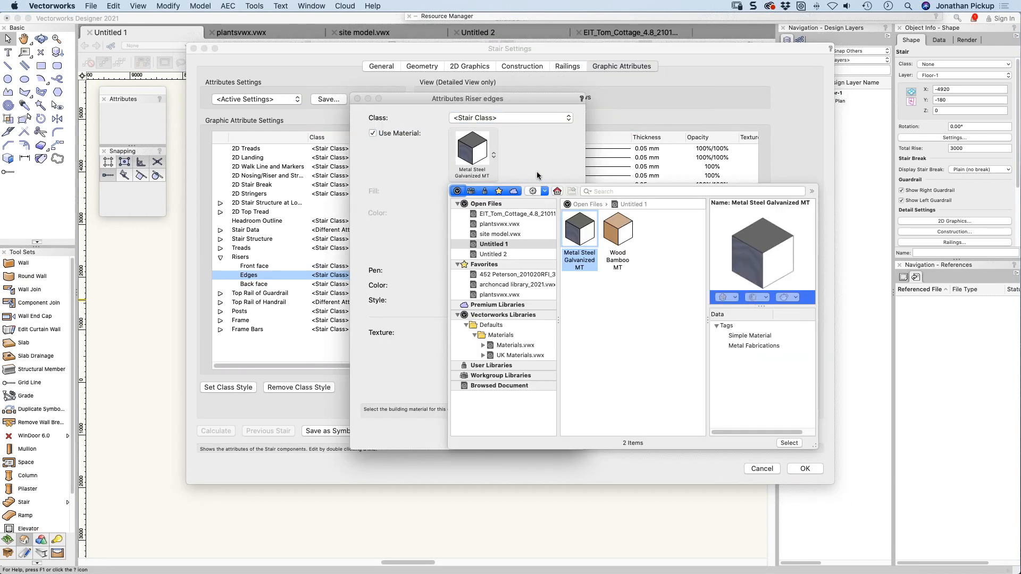
pyautogui.click(617, 234)
pyautogui.click(789, 443)
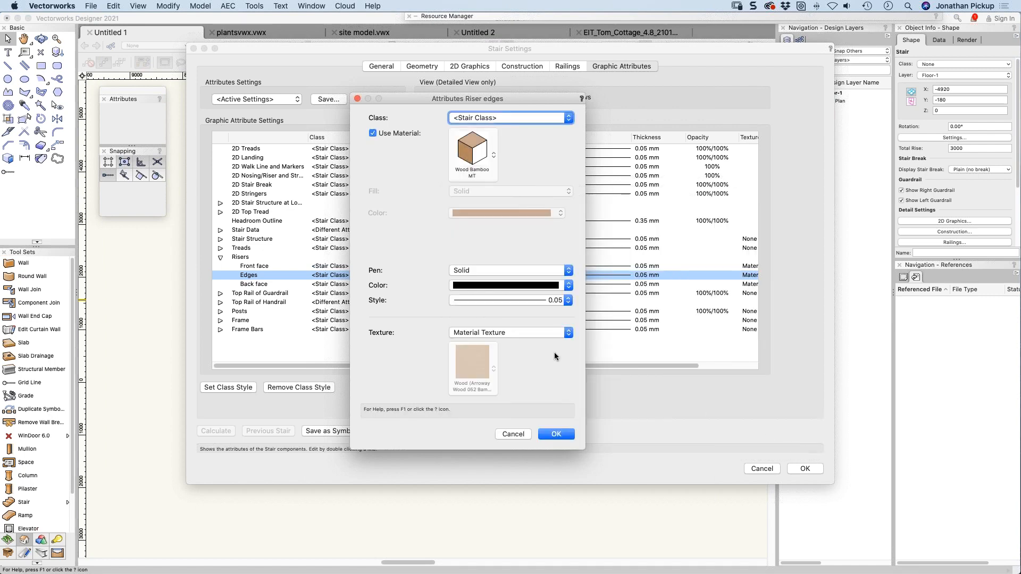
pyautogui.click(555, 433)
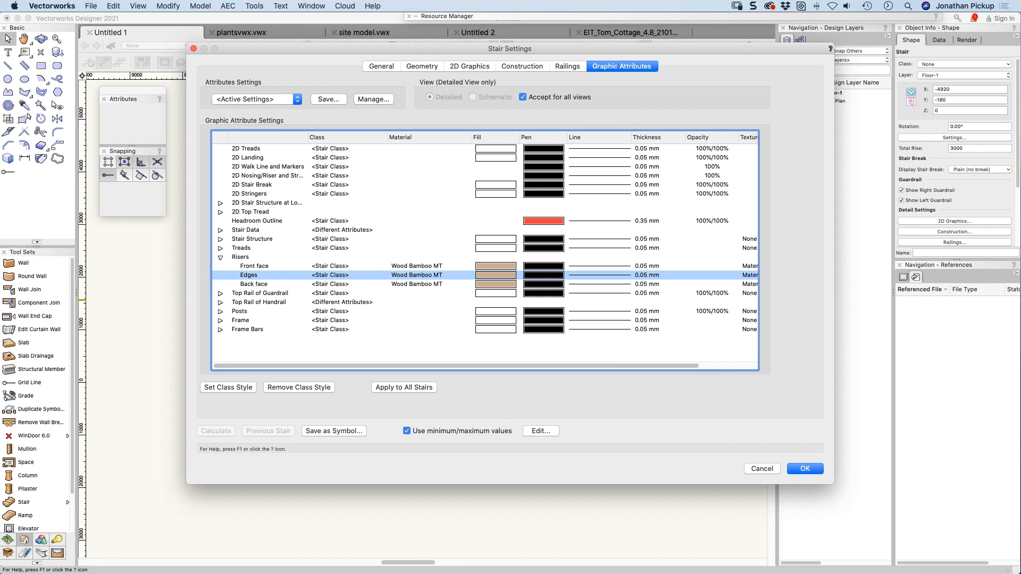
# Step: Dismiss the stair settings without applying the material changes and switch to Safari
pyautogui.press('Return')
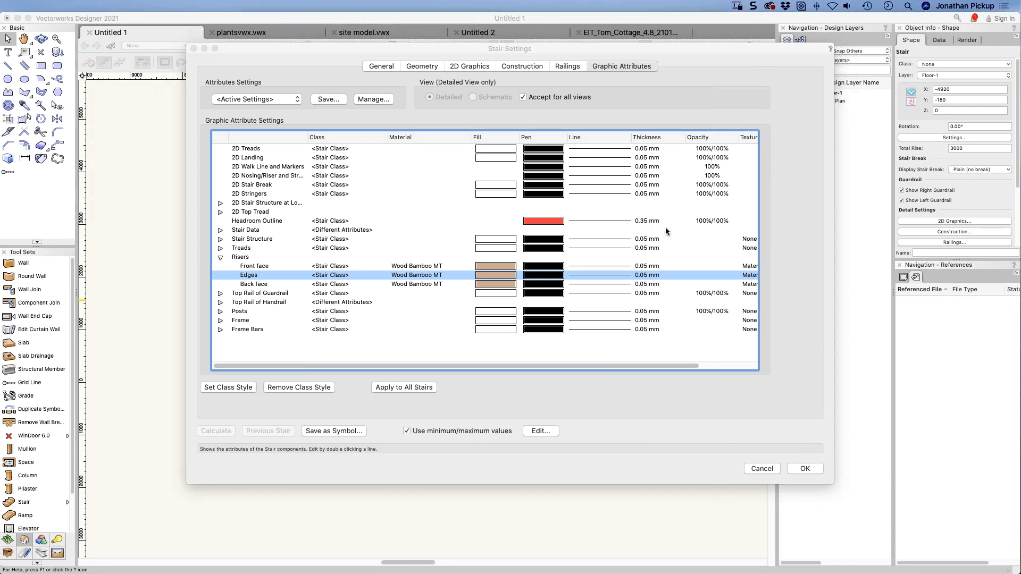
pyautogui.click(665, 229)
pyautogui.click(769, 468)
pyautogui.press('super+Tab')
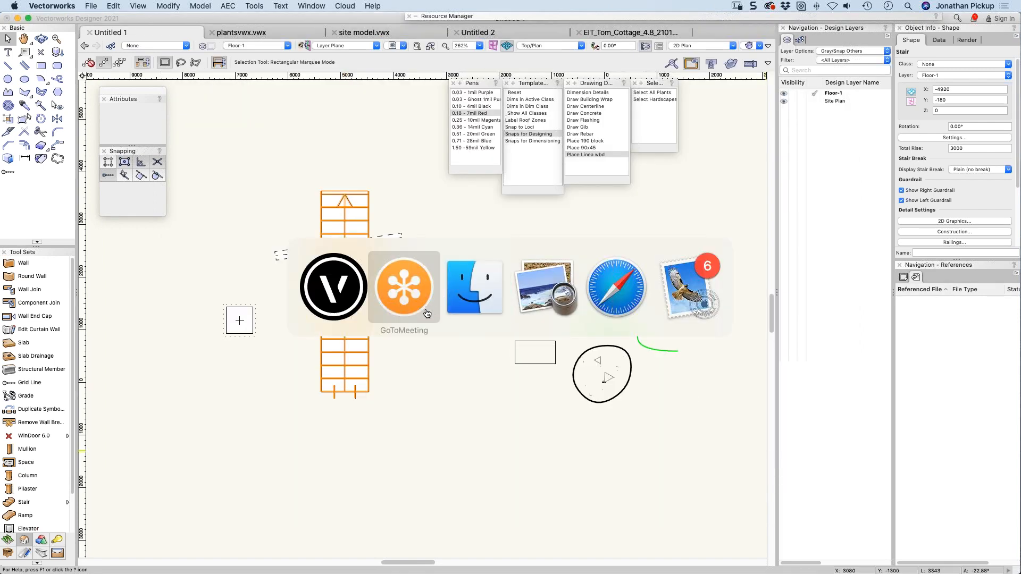
pyautogui.click(607, 277)
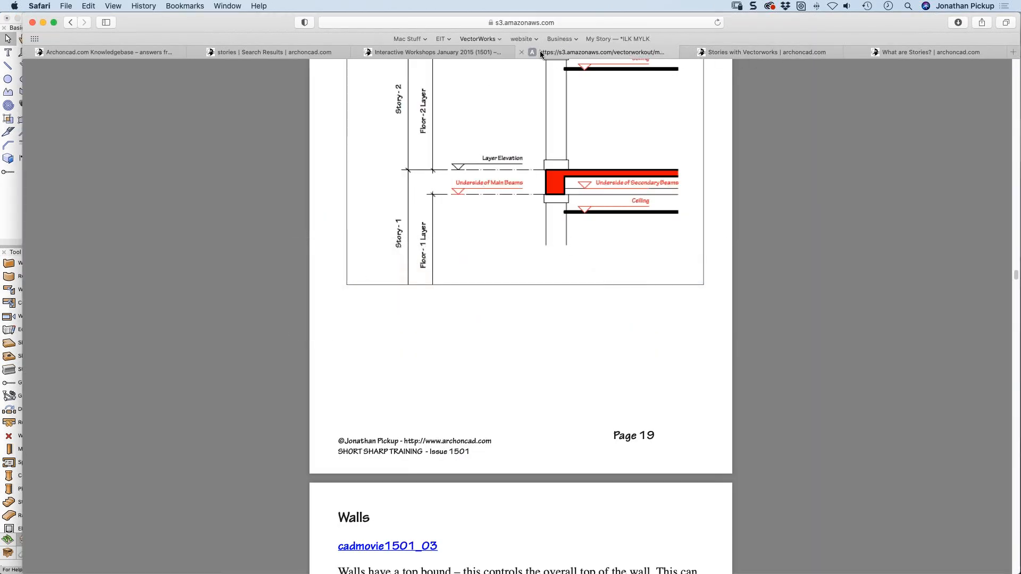
# Step: Close the web pages about stories, including the PDF manual and the search results, keeping only the Archoncad Knowledgebase page
pyautogui.click(522, 52)
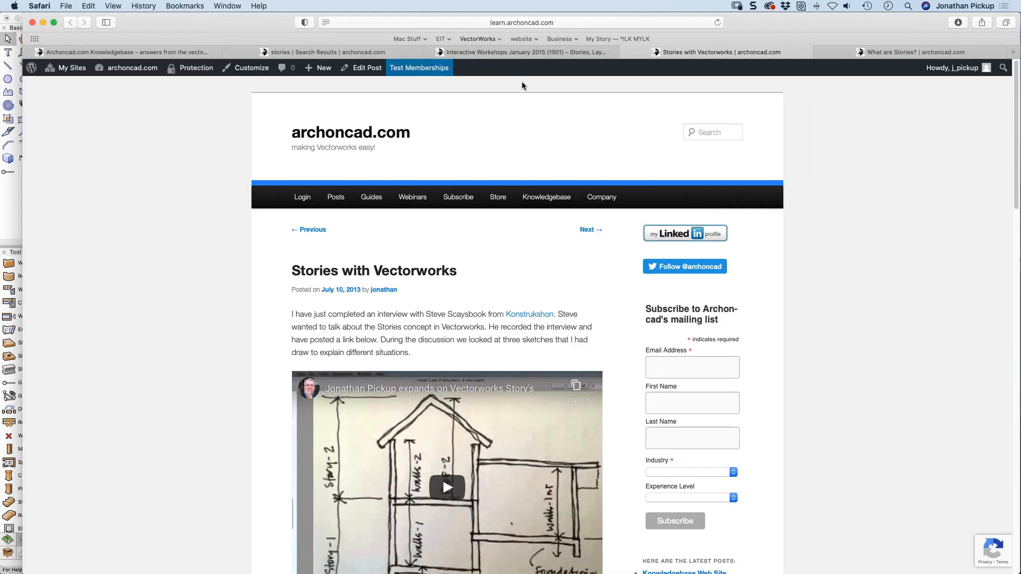
pyautogui.click(429, 52)
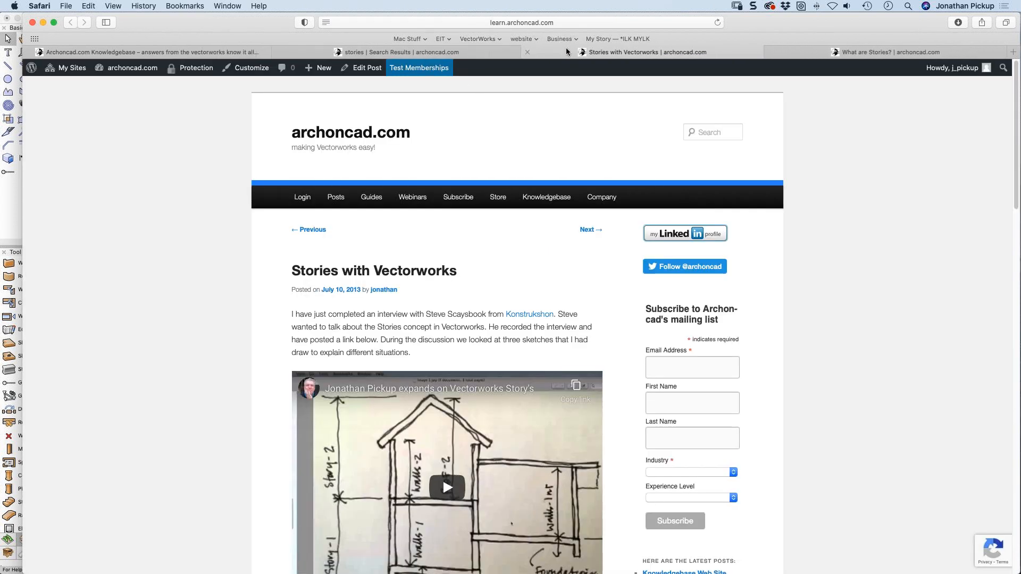
pyautogui.click(527, 52)
pyautogui.click(527, 52)
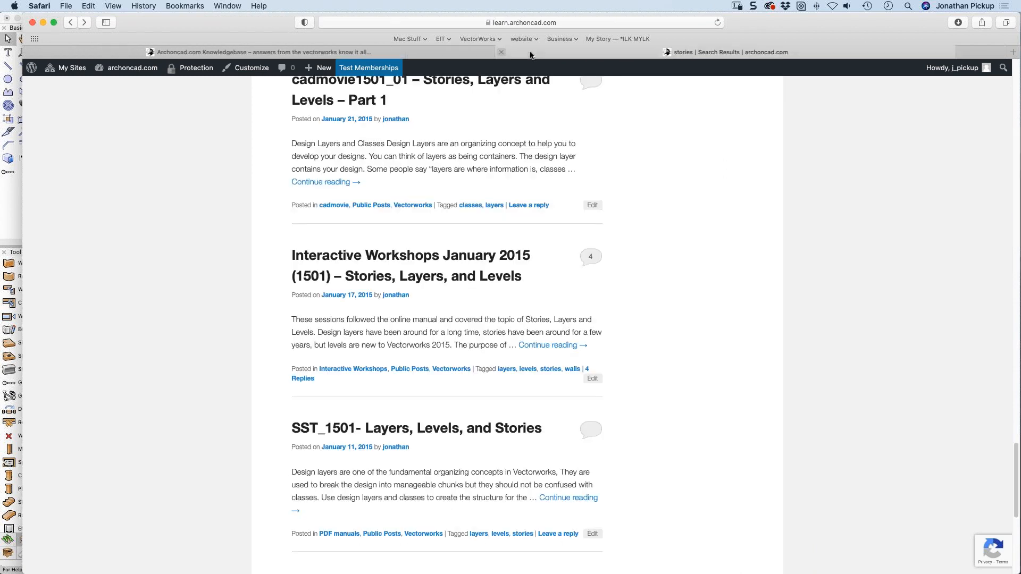
pyautogui.click(527, 52)
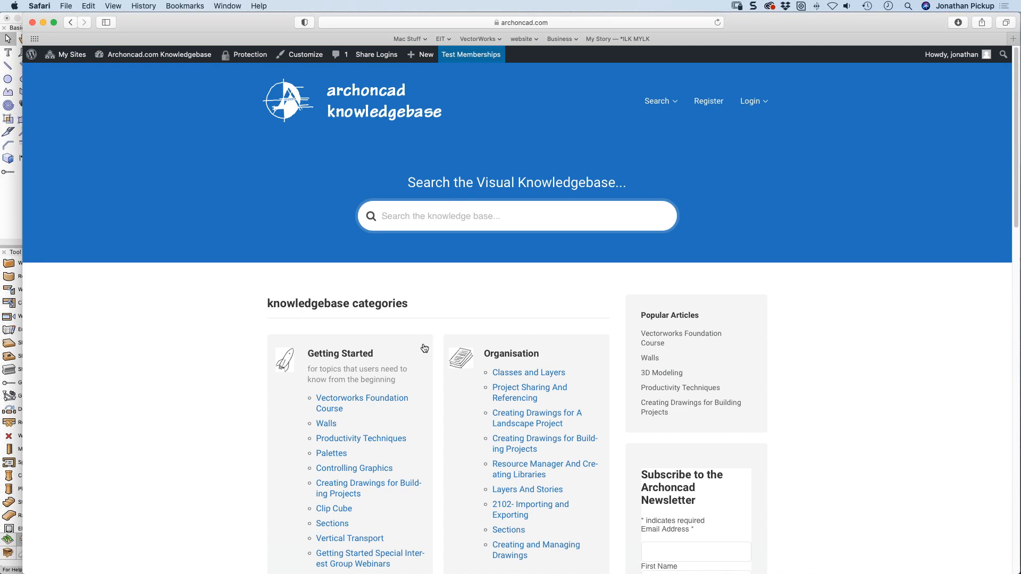
# Step: Open the Vectorworks Foundation Course from the knowledgebase's Getting Started category
pyautogui.scroll(-5, 443, 368)
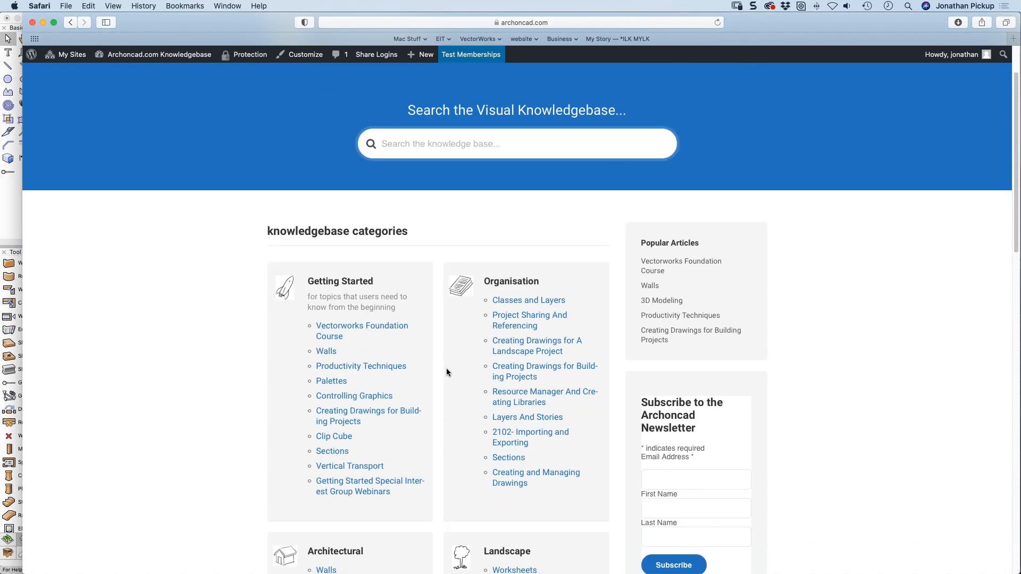
pyautogui.scroll(1, 434, 354)
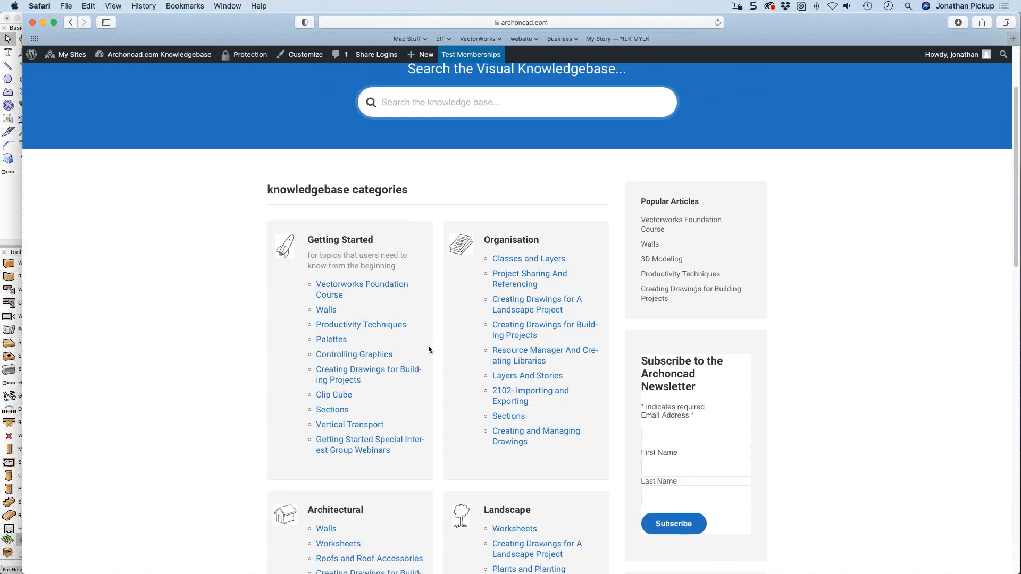
pyautogui.scroll(1, 430, 349)
pyautogui.click(348, 318)
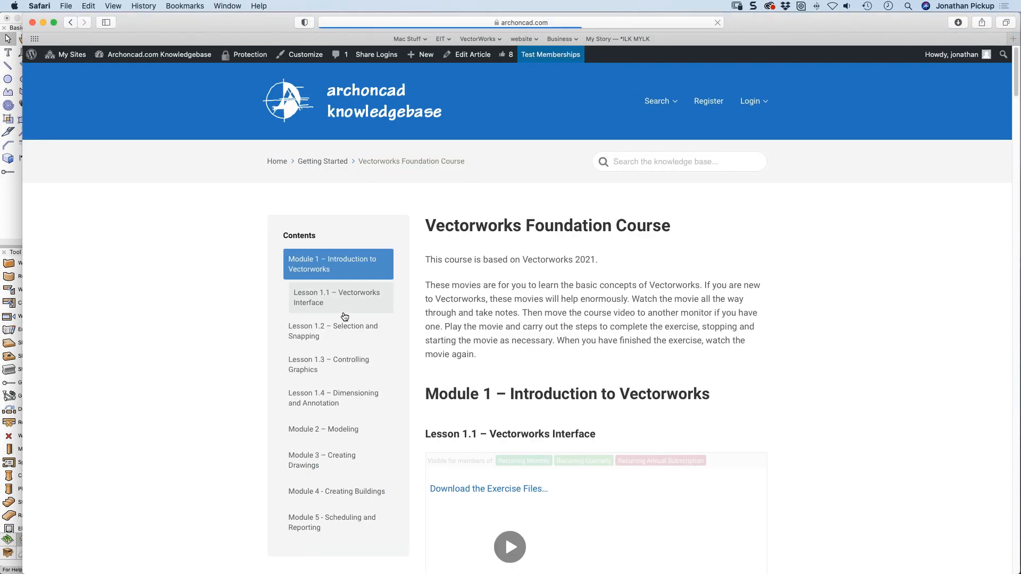
# Step: Look through the Foundation Course lessons from Module 1 to Module 5 and return to the knowledgebase home page
pyautogui.scroll(-2, 738, 282)
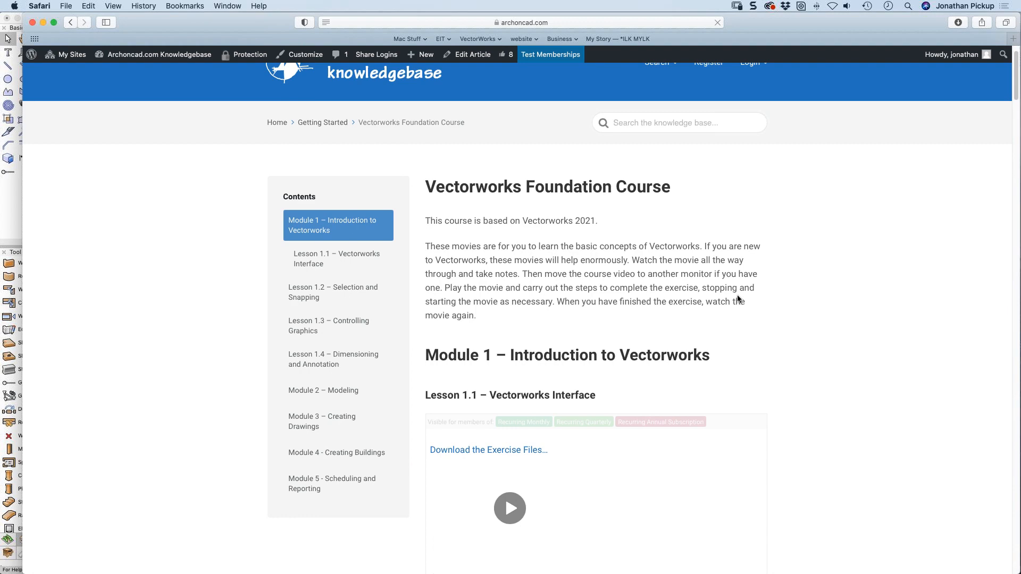
pyautogui.scroll(-15, 738, 299)
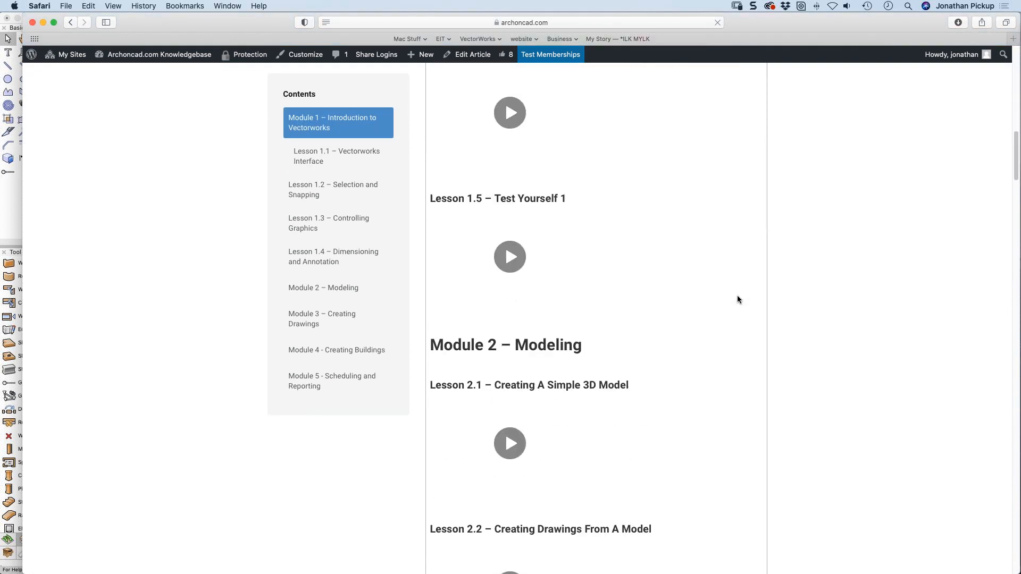
pyautogui.scroll(-20, 738, 299)
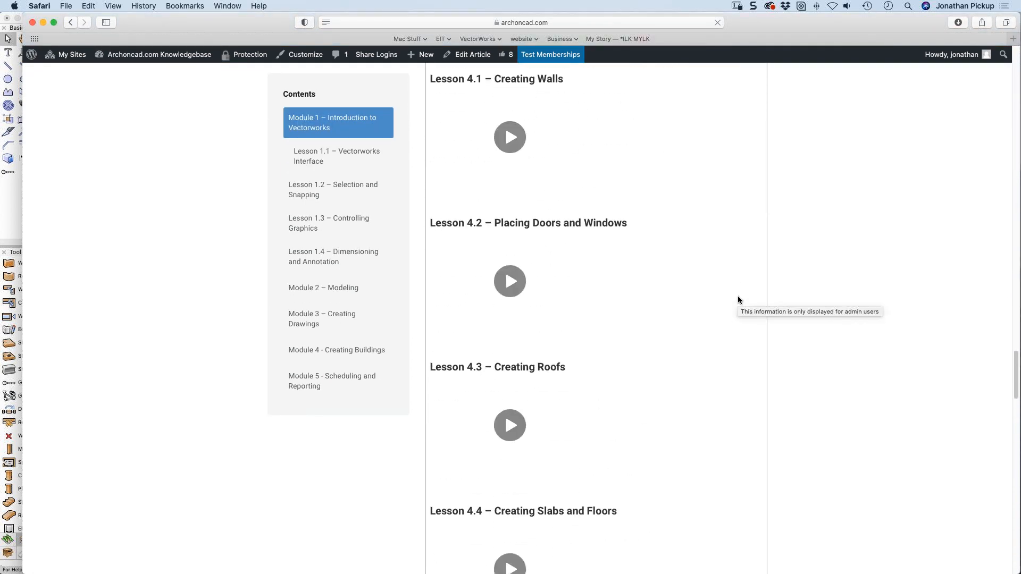
pyautogui.scroll(-20, 738, 299)
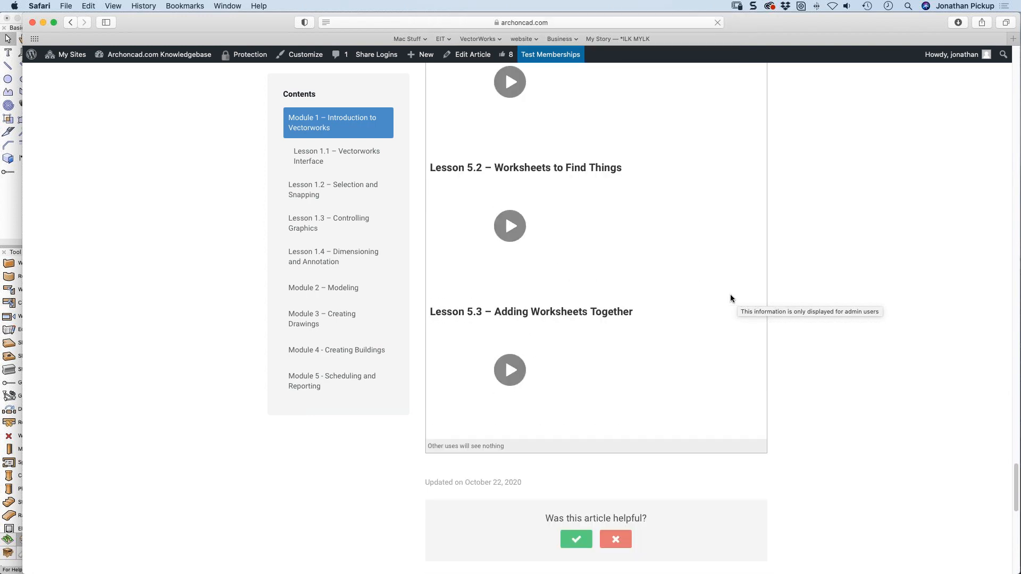
pyautogui.scroll(20, 730, 297)
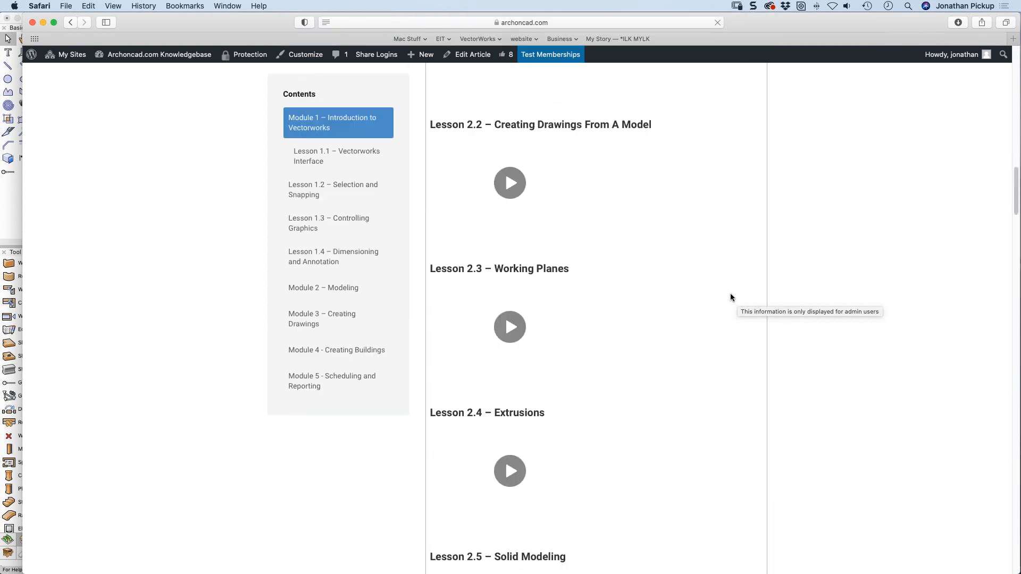
pyautogui.scroll(20, 730, 296)
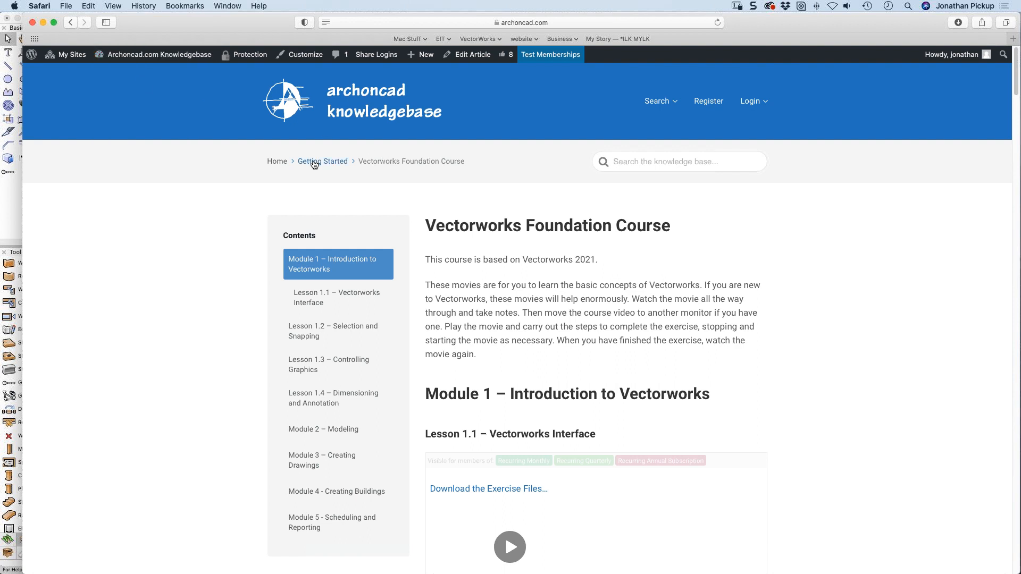
pyautogui.click(322, 113)
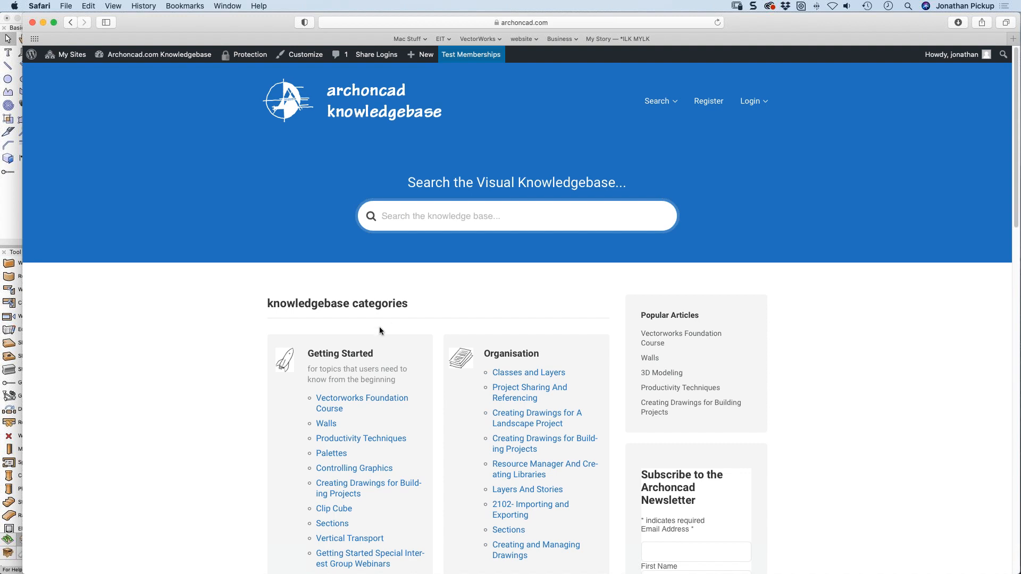
# Step: Open the 3D Modeling article from the knowledgebase's 3D Modeling category
pyautogui.scroll(-3, 378, 330)
pyautogui.scroll(-10, 378, 327)
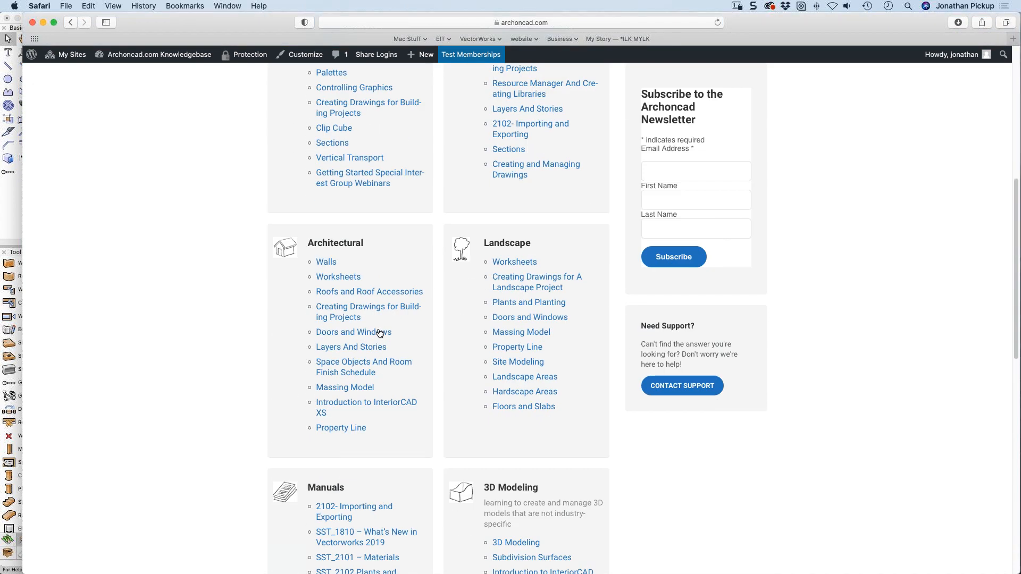
pyautogui.scroll(-5, 379, 333)
pyautogui.click(530, 383)
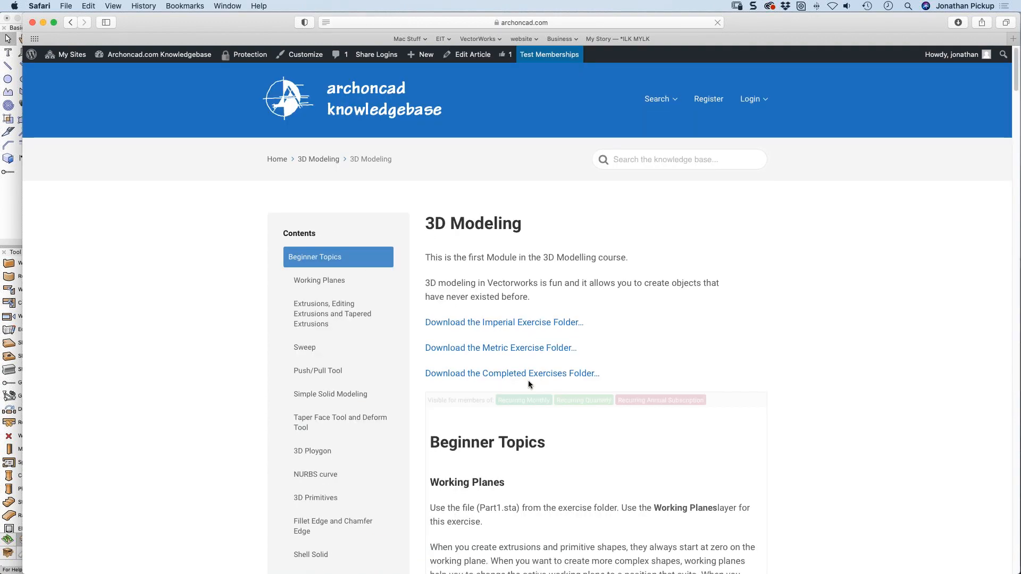
# Step: Look through the article's beginner and intermediate 3D modeling topics and return to the knowledgebase home page
pyautogui.scroll(-4, 529, 381)
pyautogui.scroll(-20, 527, 381)
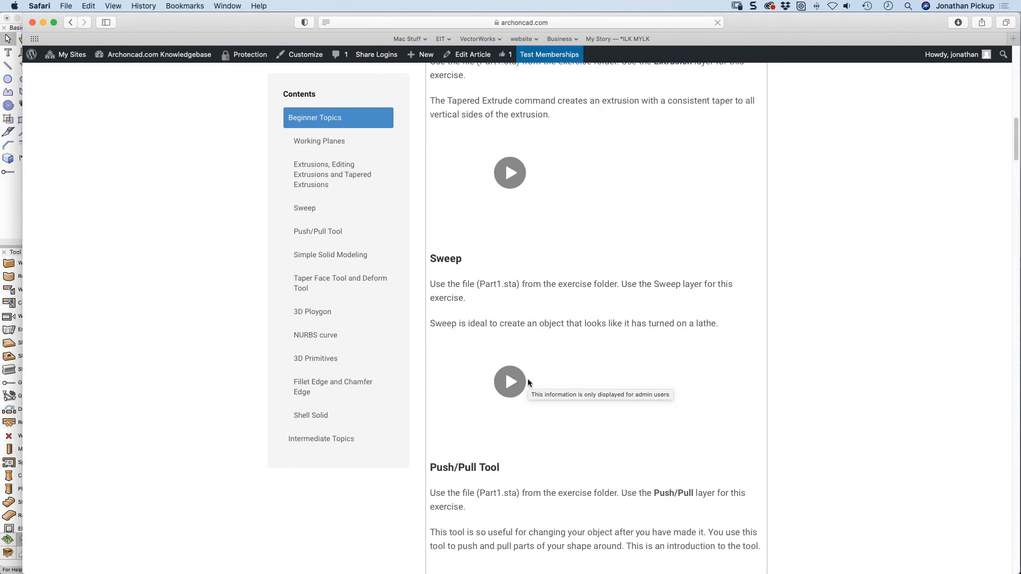
pyautogui.scroll(-20, 527, 381)
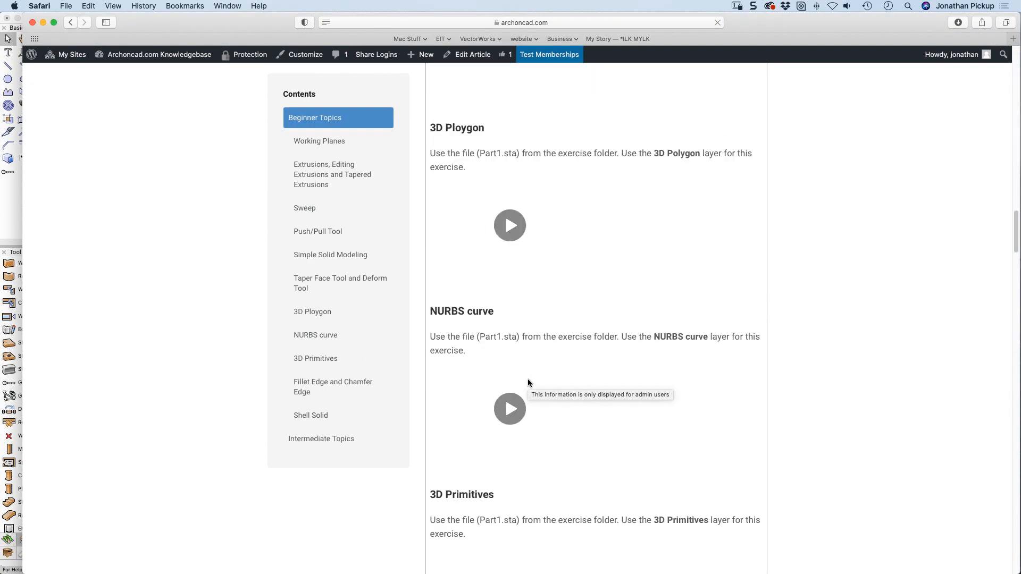
pyautogui.scroll(-20, 527, 378)
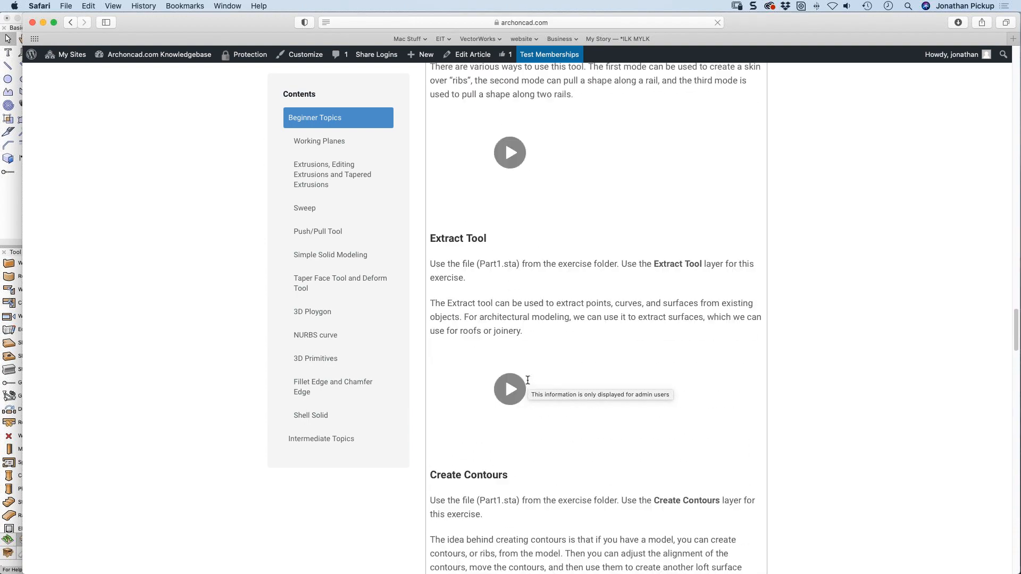
pyautogui.scroll(-20, 527, 379)
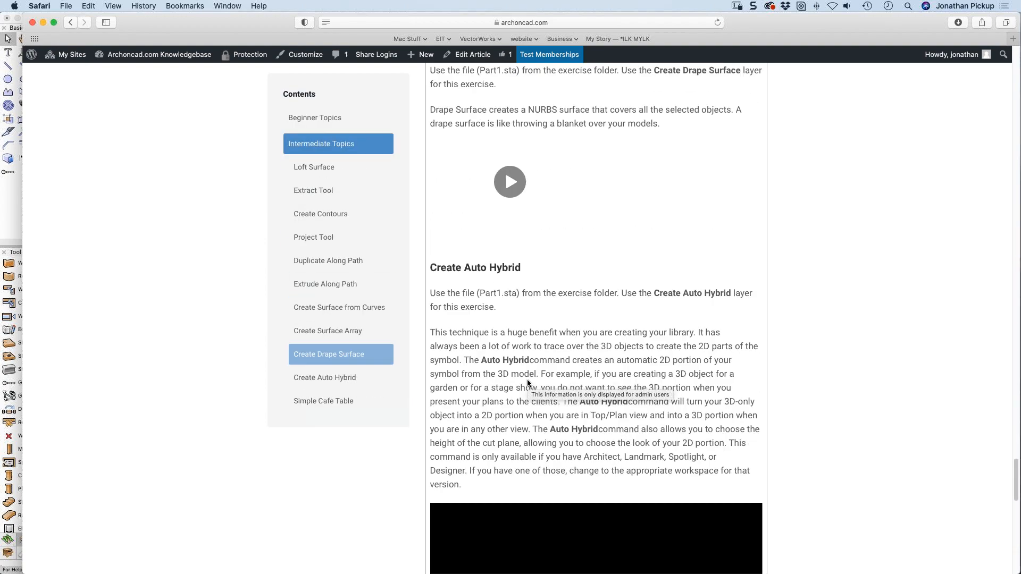
pyautogui.scroll(20, 527, 378)
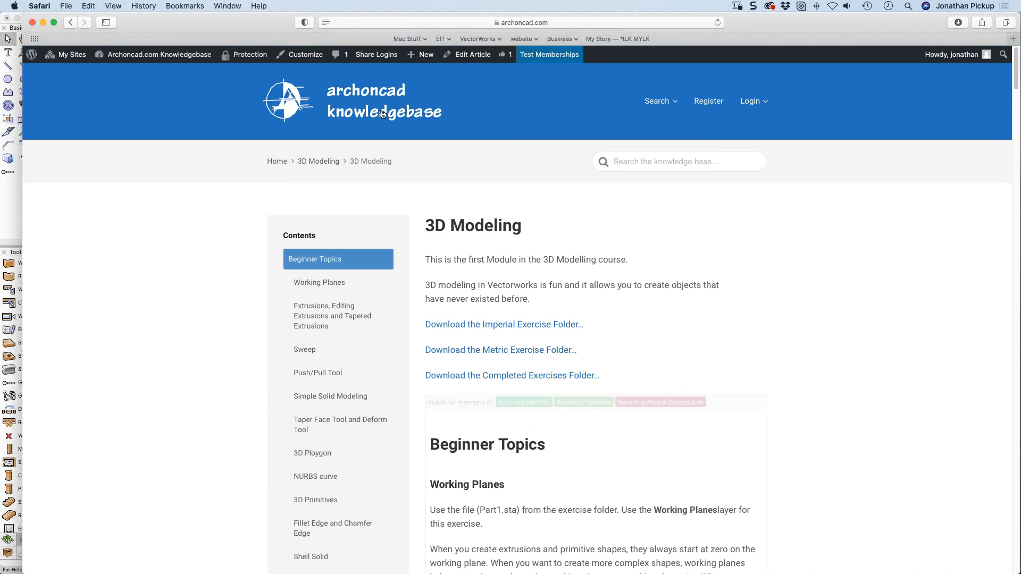
pyautogui.click(382, 113)
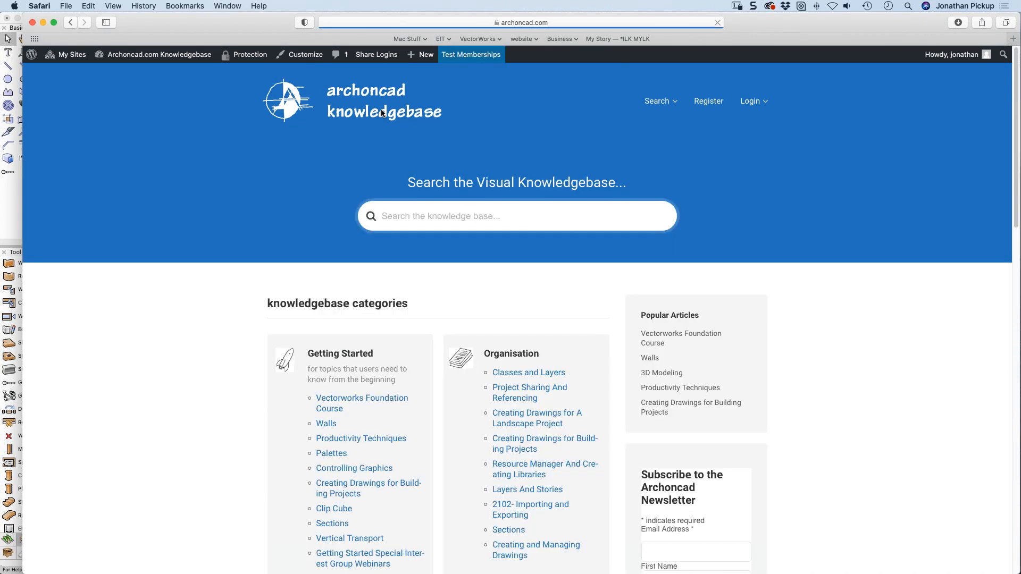